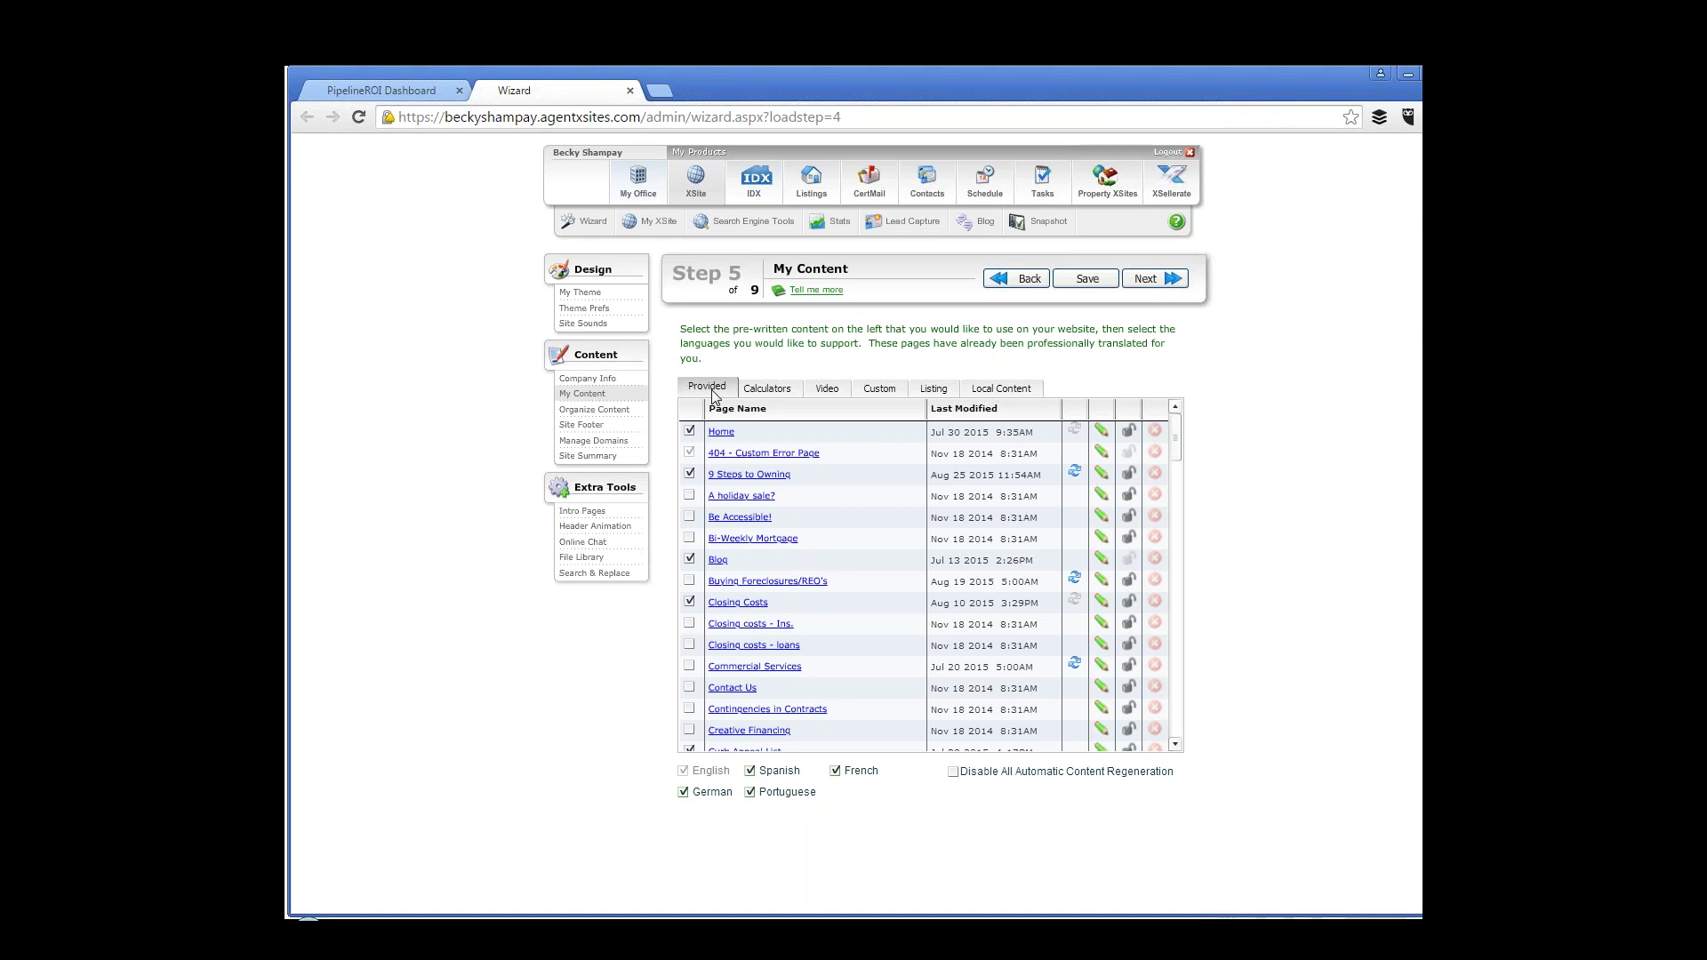
- Open the provided page 9 Steps to Owning for editing and copy the first sentence of its intro paragraph
click(691, 561)
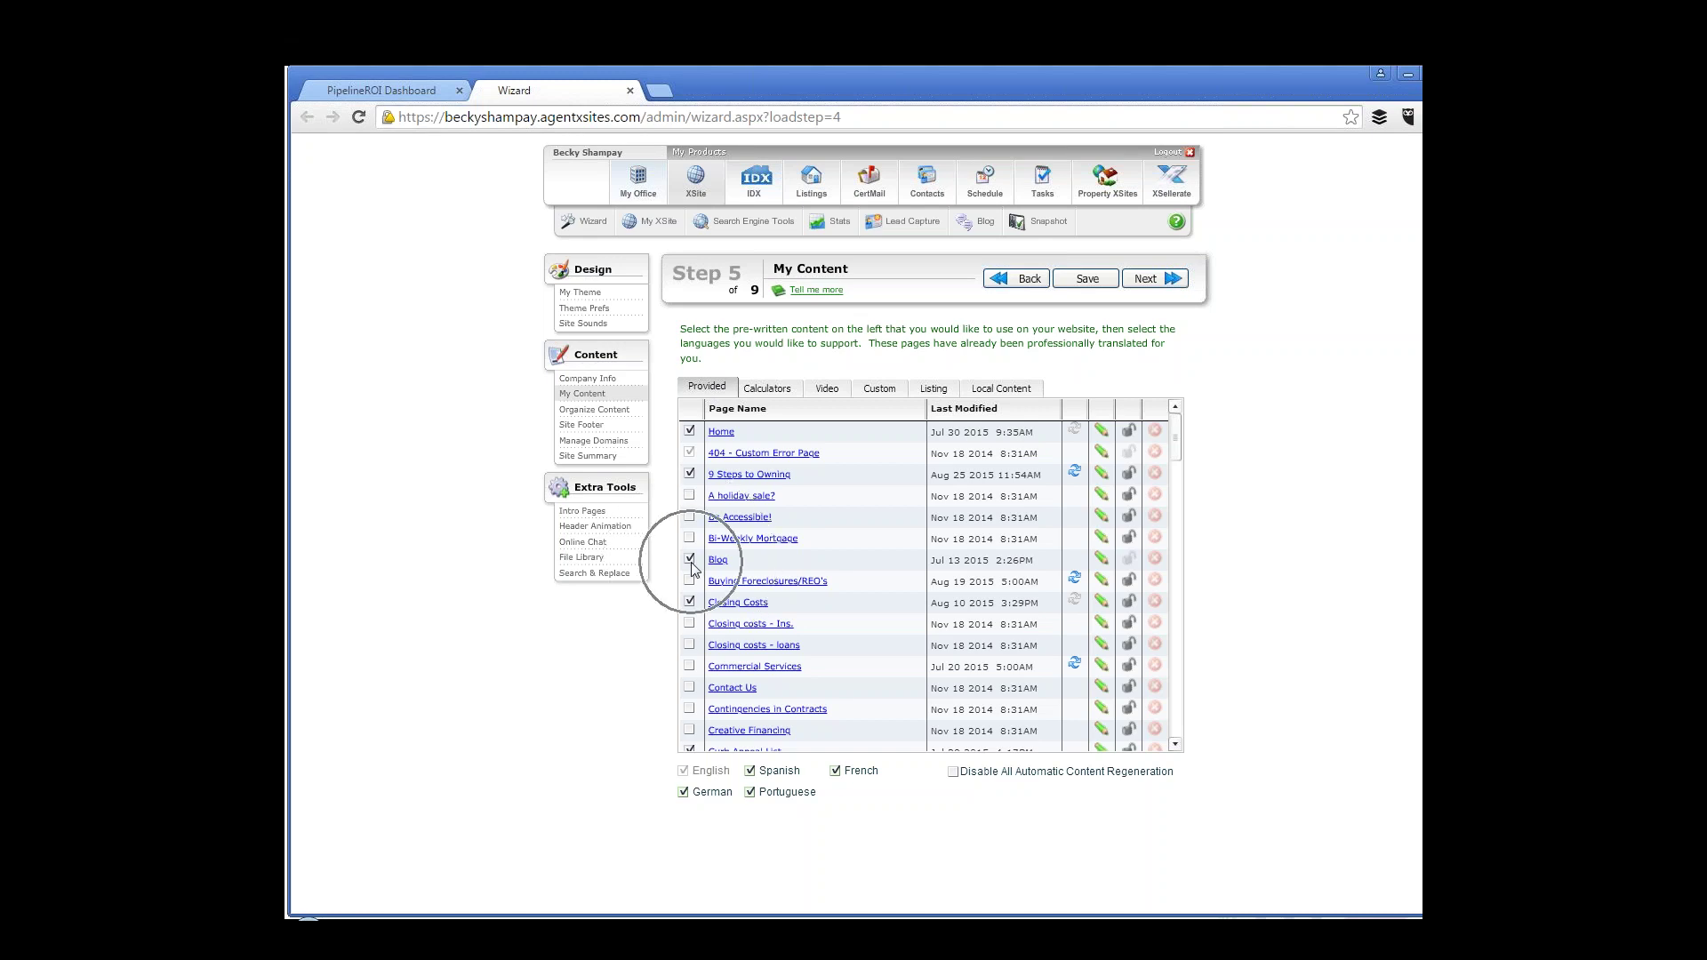
click(757, 478)
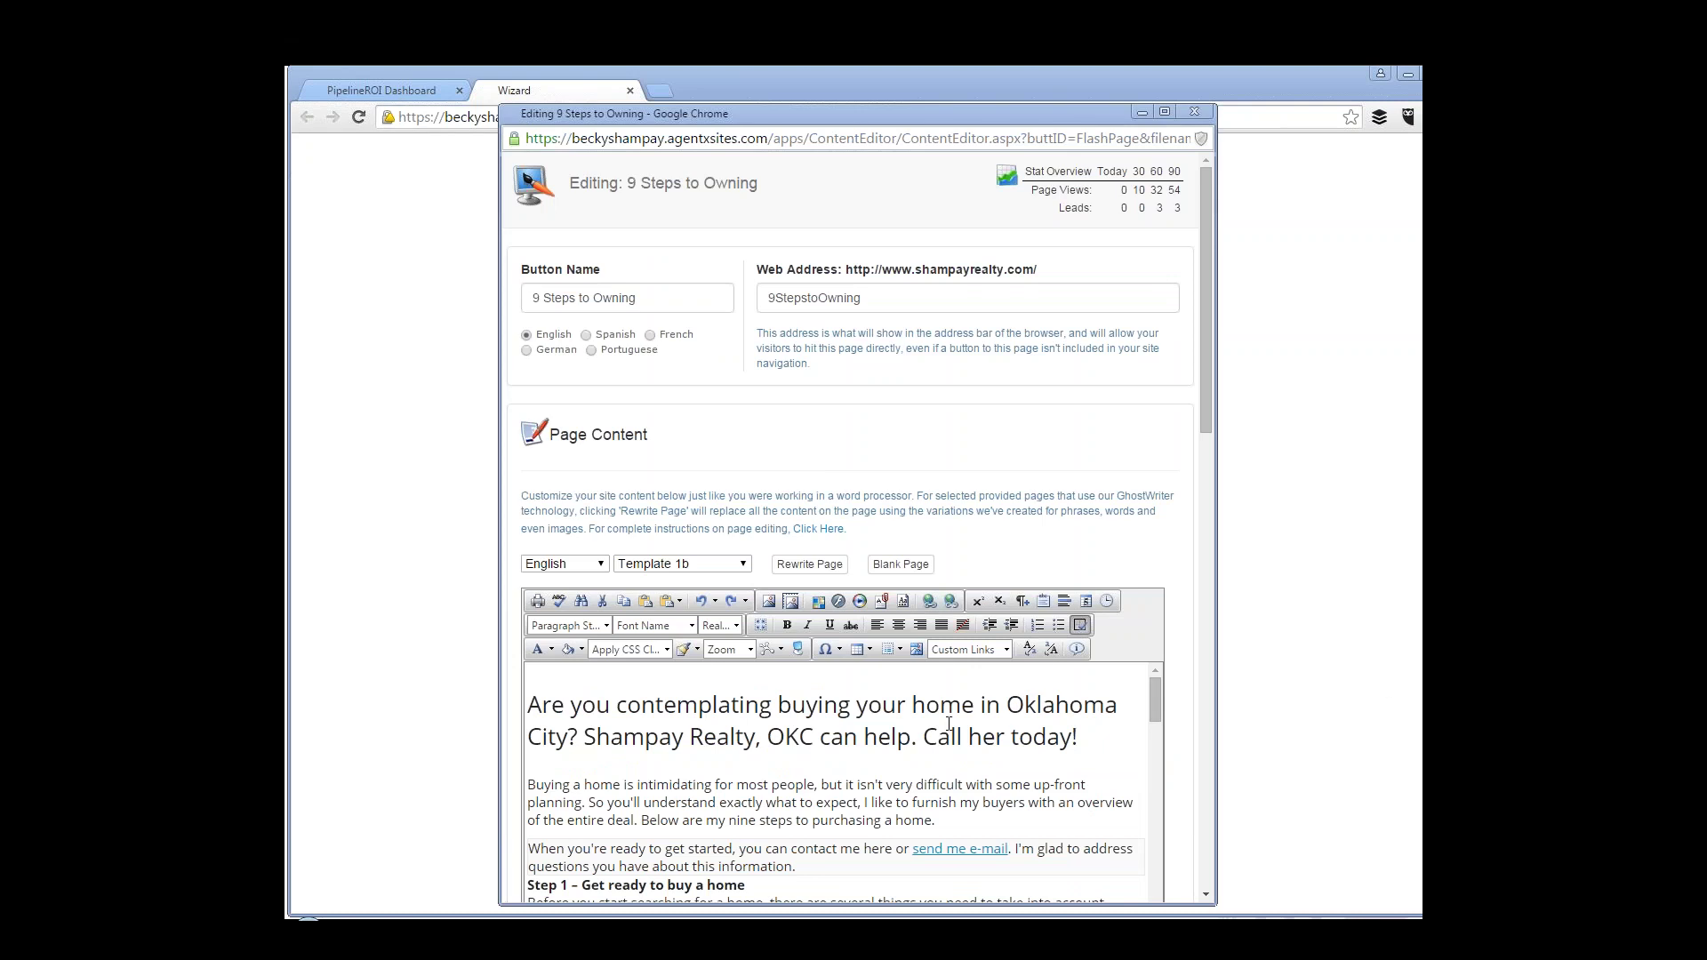
click(613, 815)
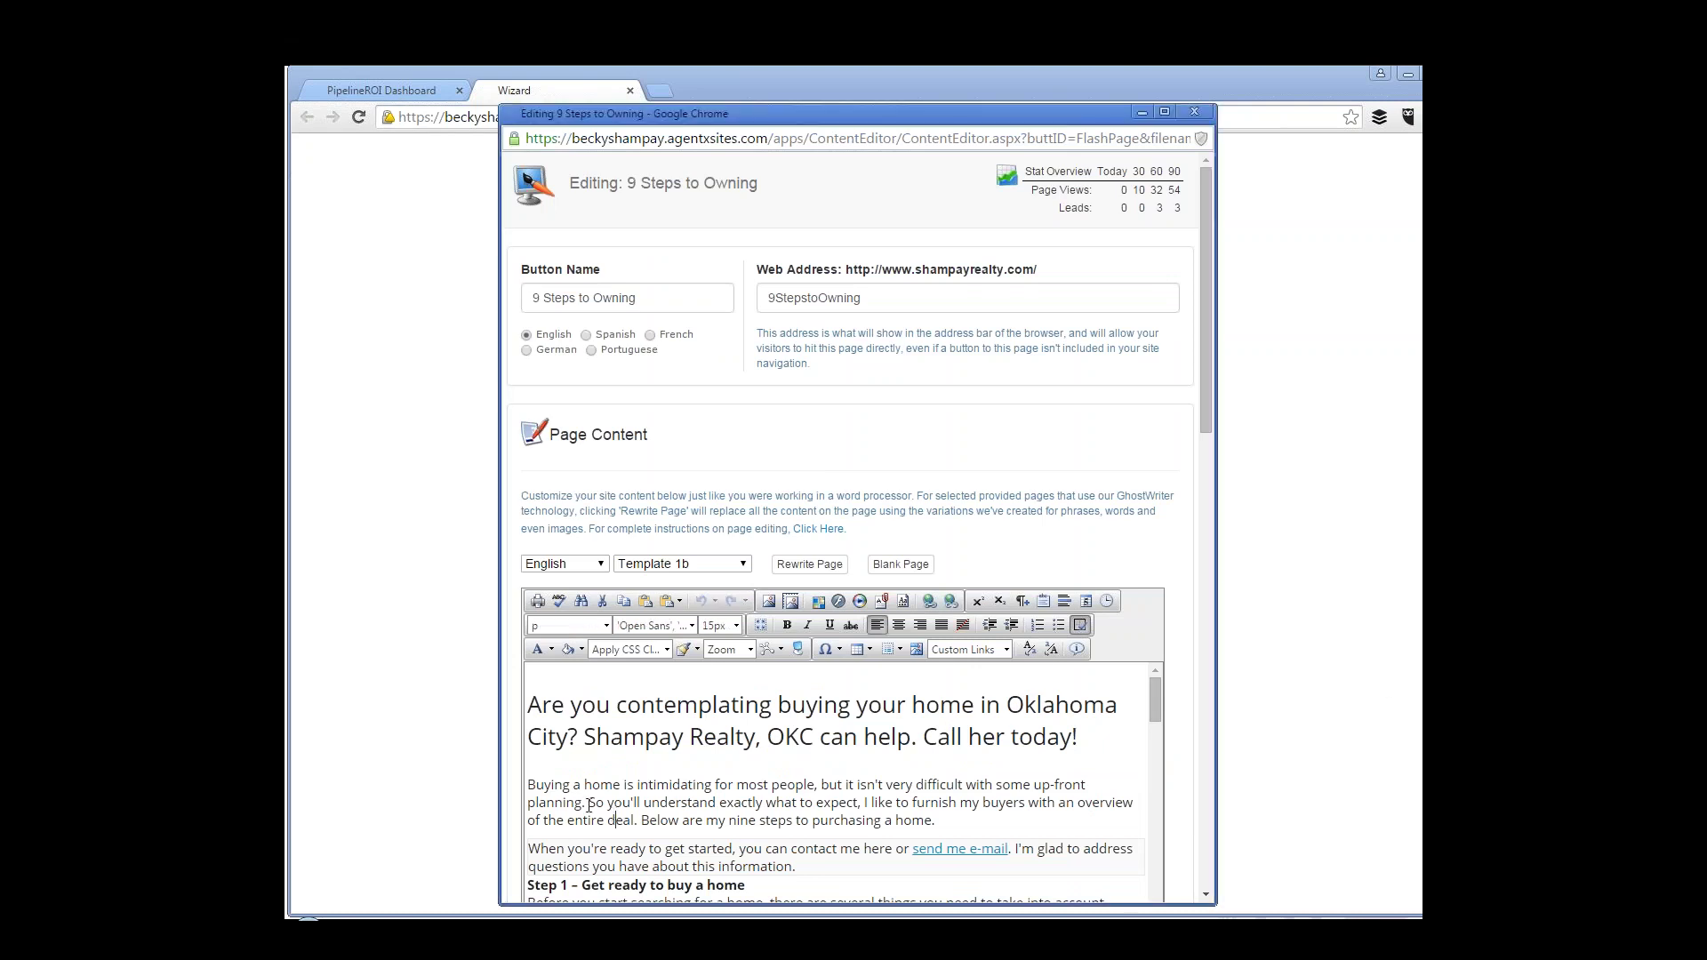
drag(588, 804, 529, 787)
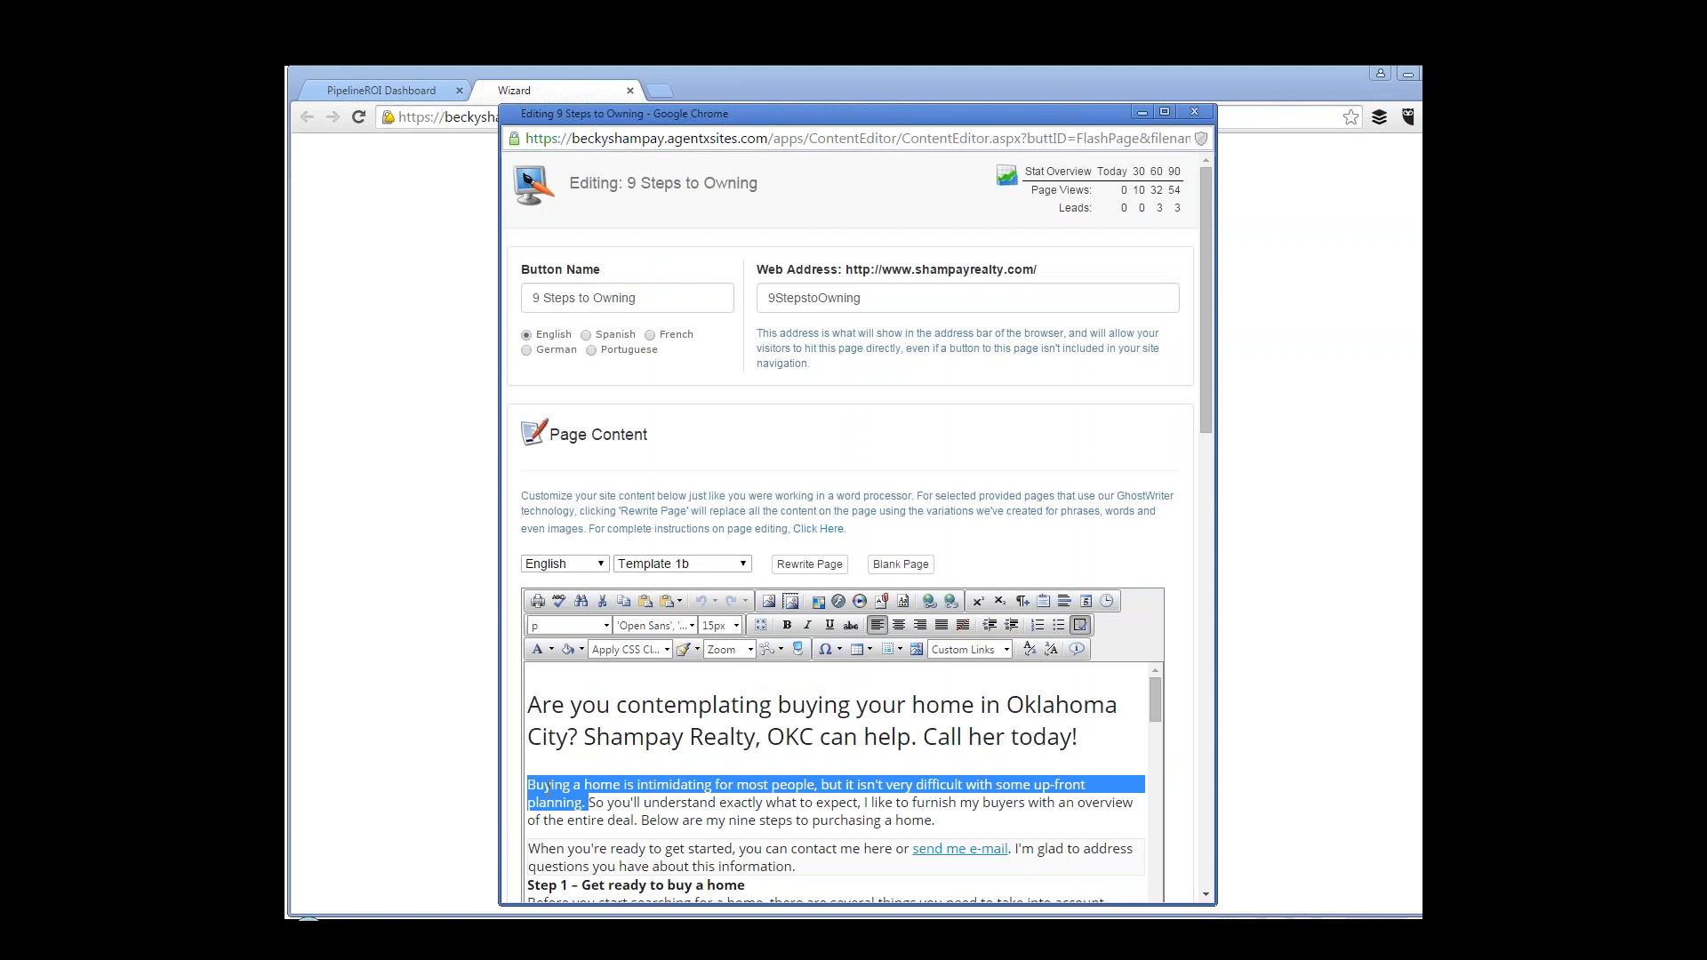
key(ctrl+c)
- Switch to Notepad++, paste the copied sentence, add a blank line below it and move the window aside
key(alt+Tab)
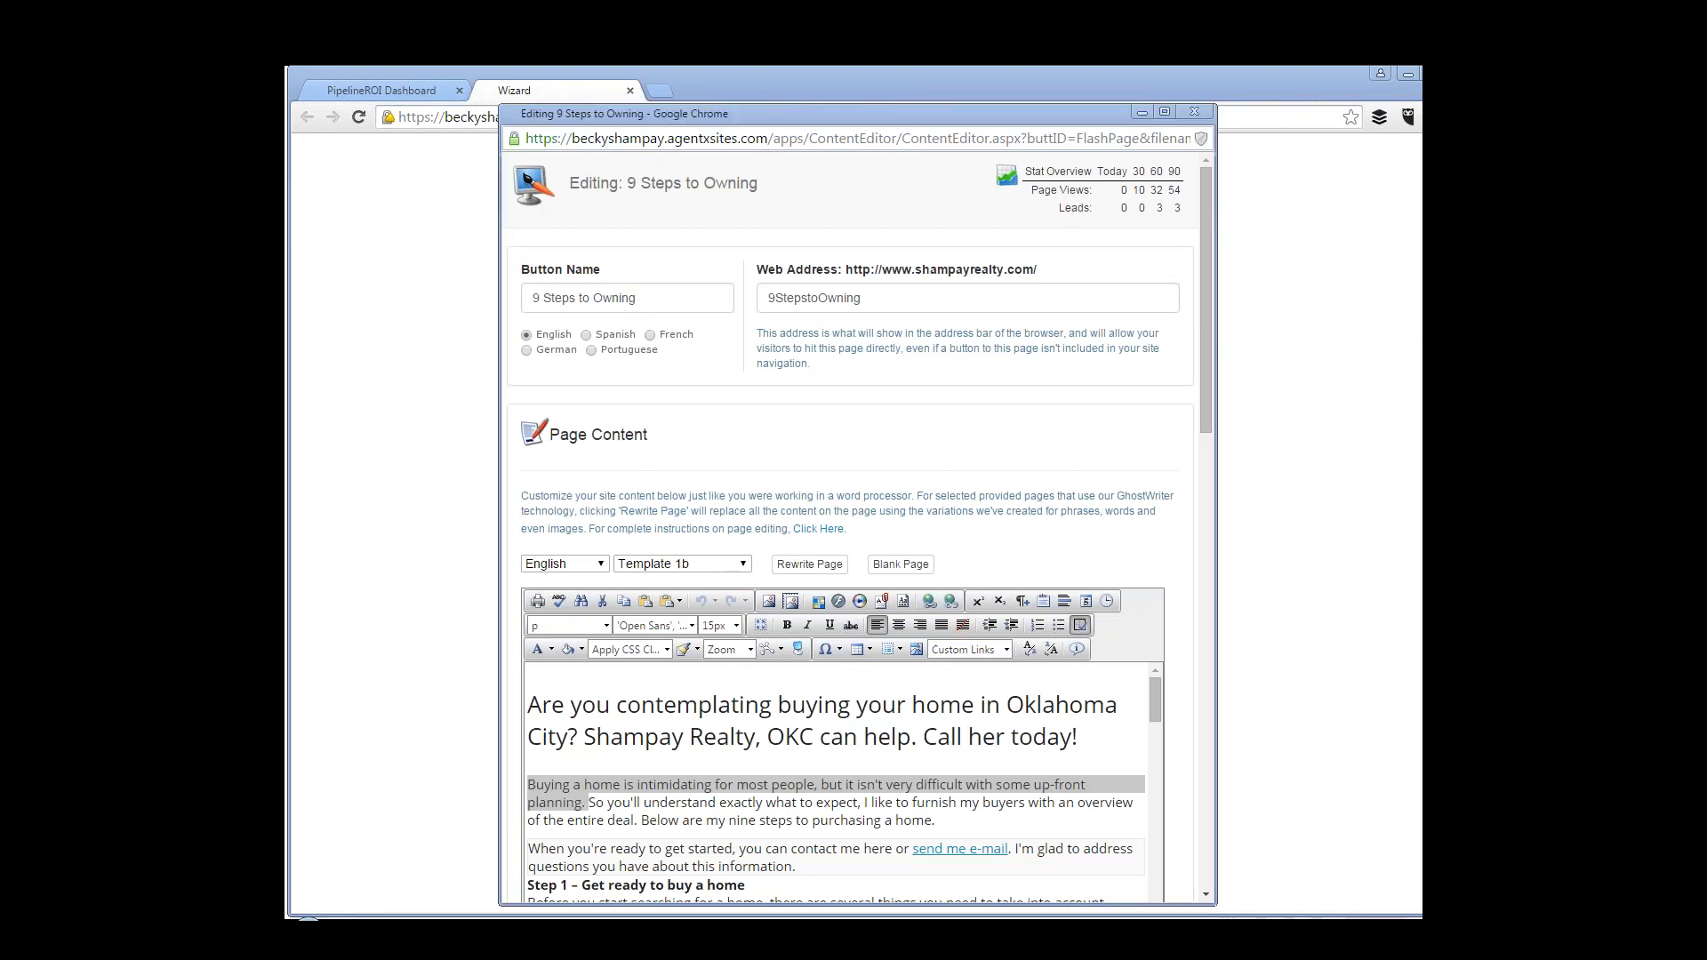
drag(1184, 324, 805, 218)
key(ctrl+v)
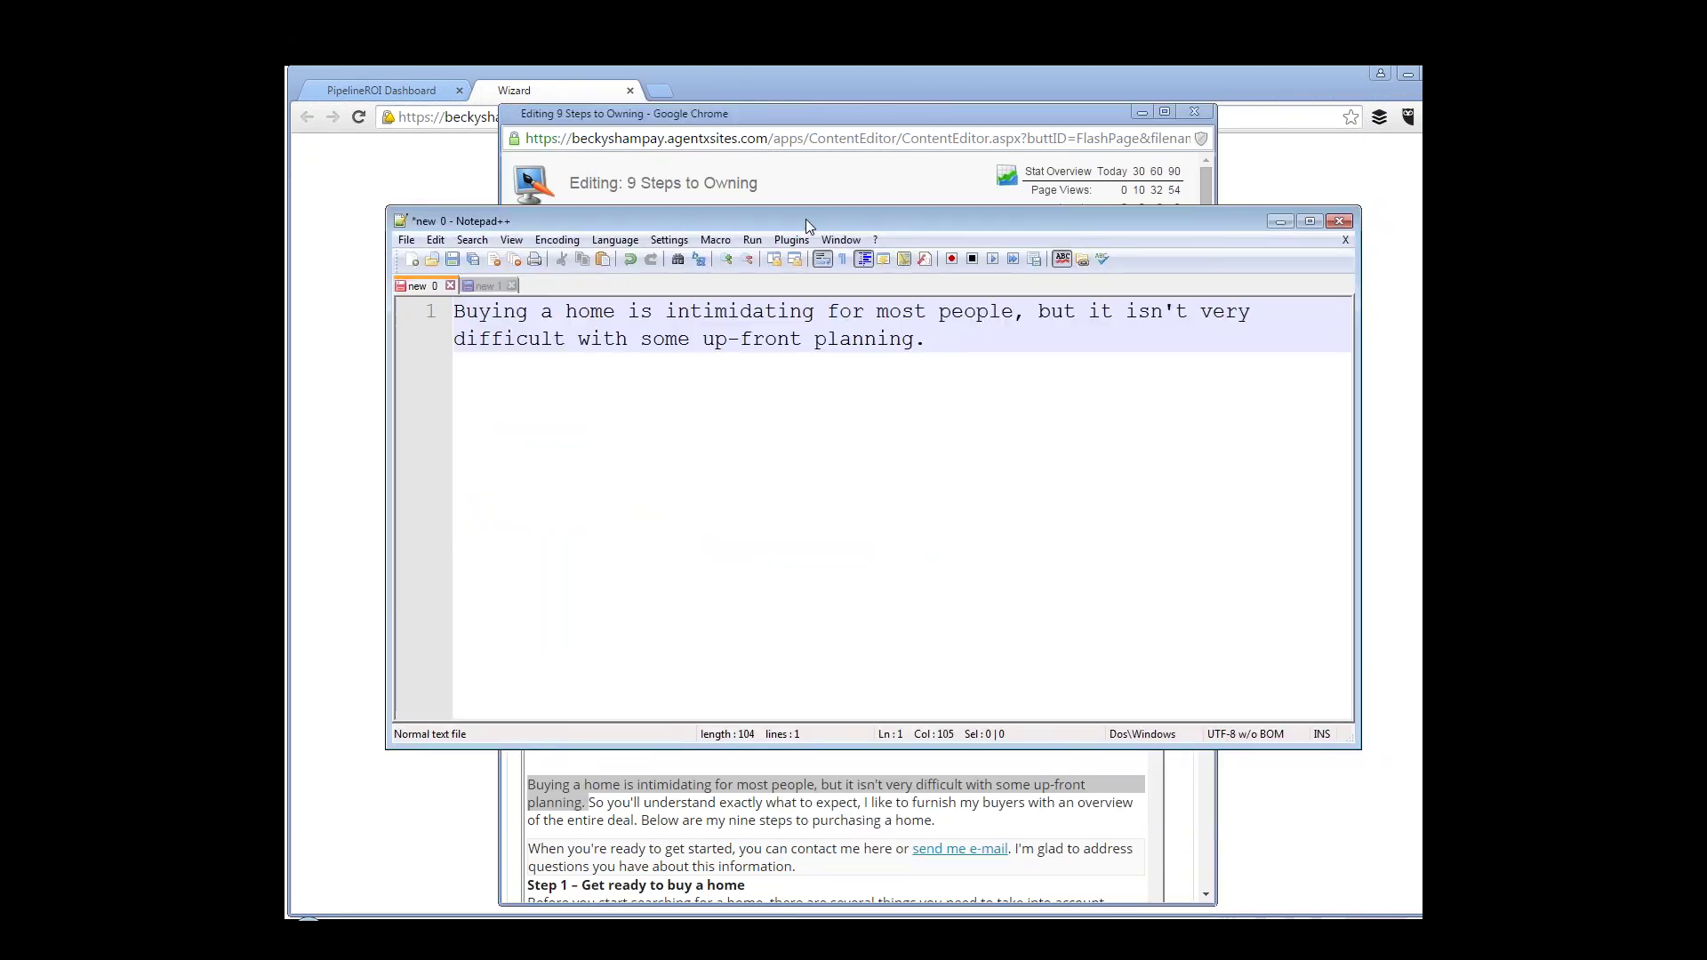
key(Return)
key(Return)
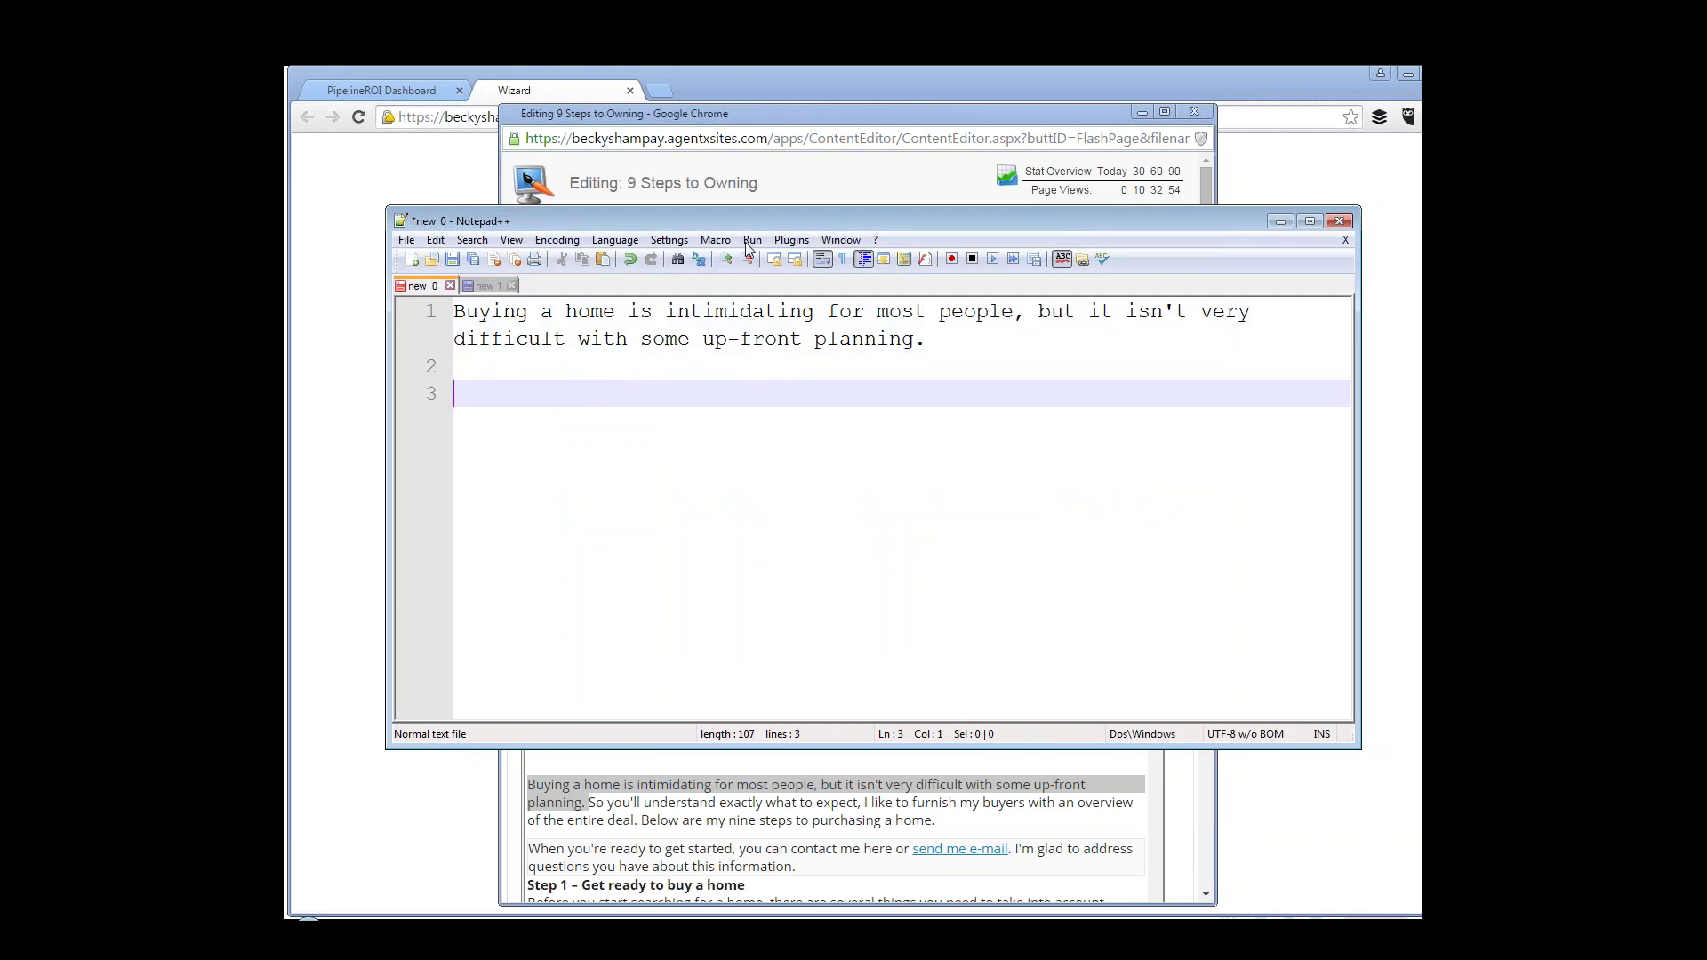
drag(750, 222, 1420, 285)
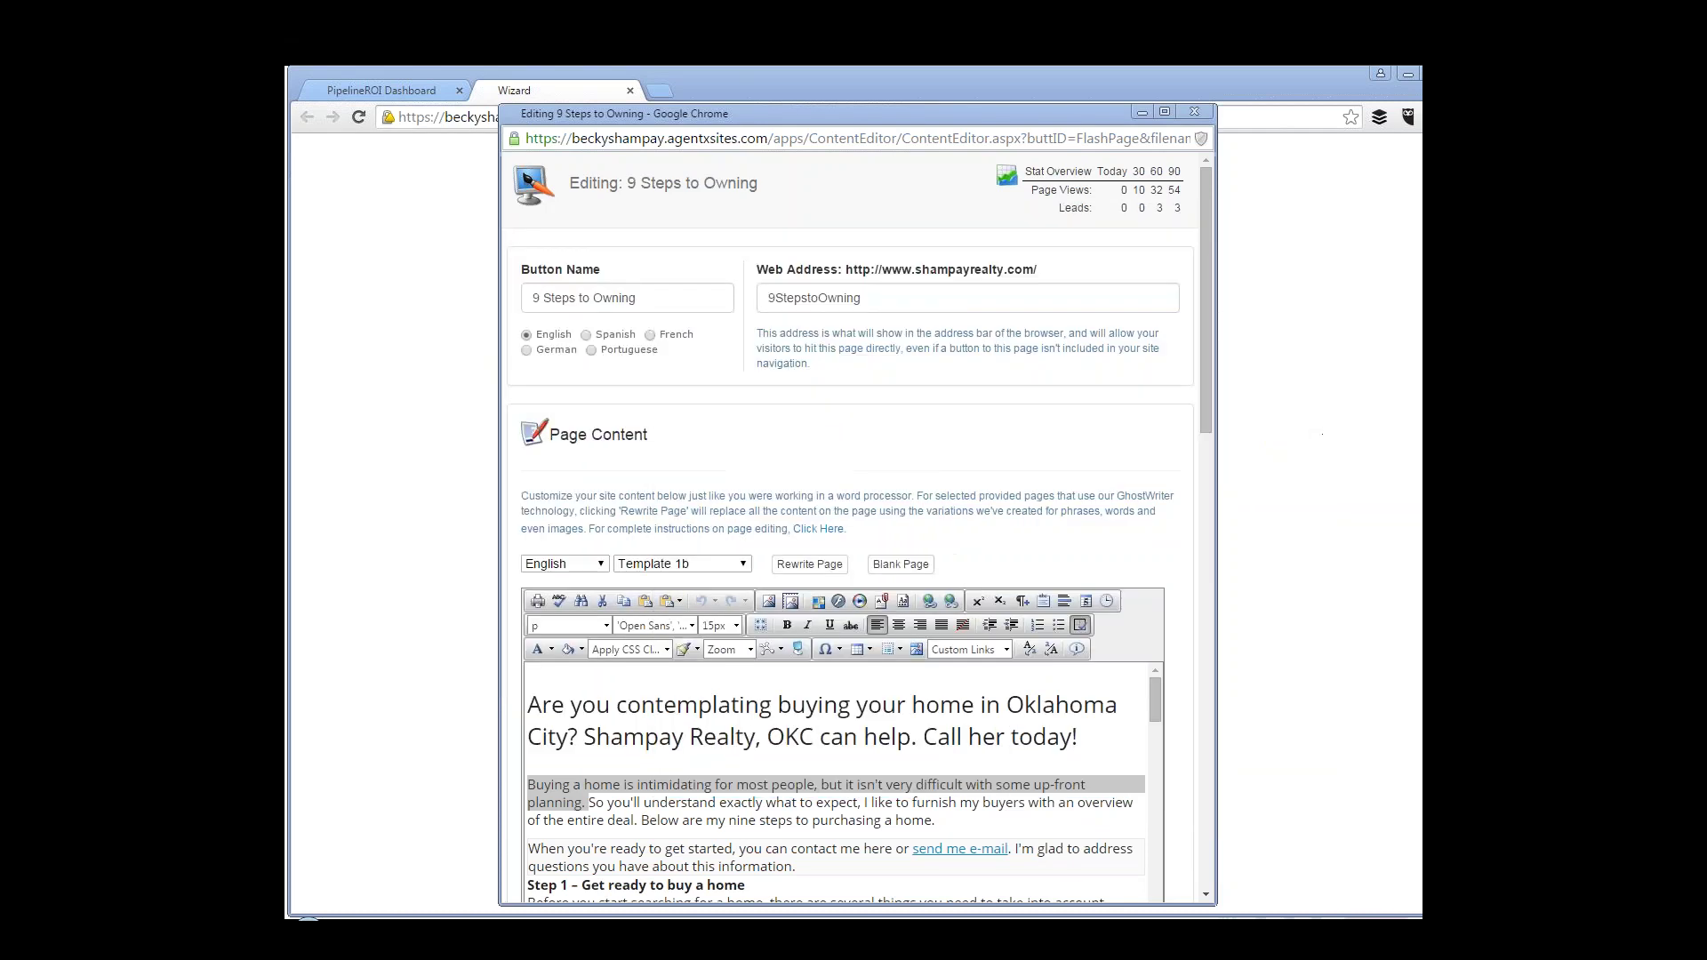
- Replace the page content with fresh GhostWriter text and copy its intro up to "it's not very complicated." into the Notepad++ note
click(819, 569)
click(818, 569)
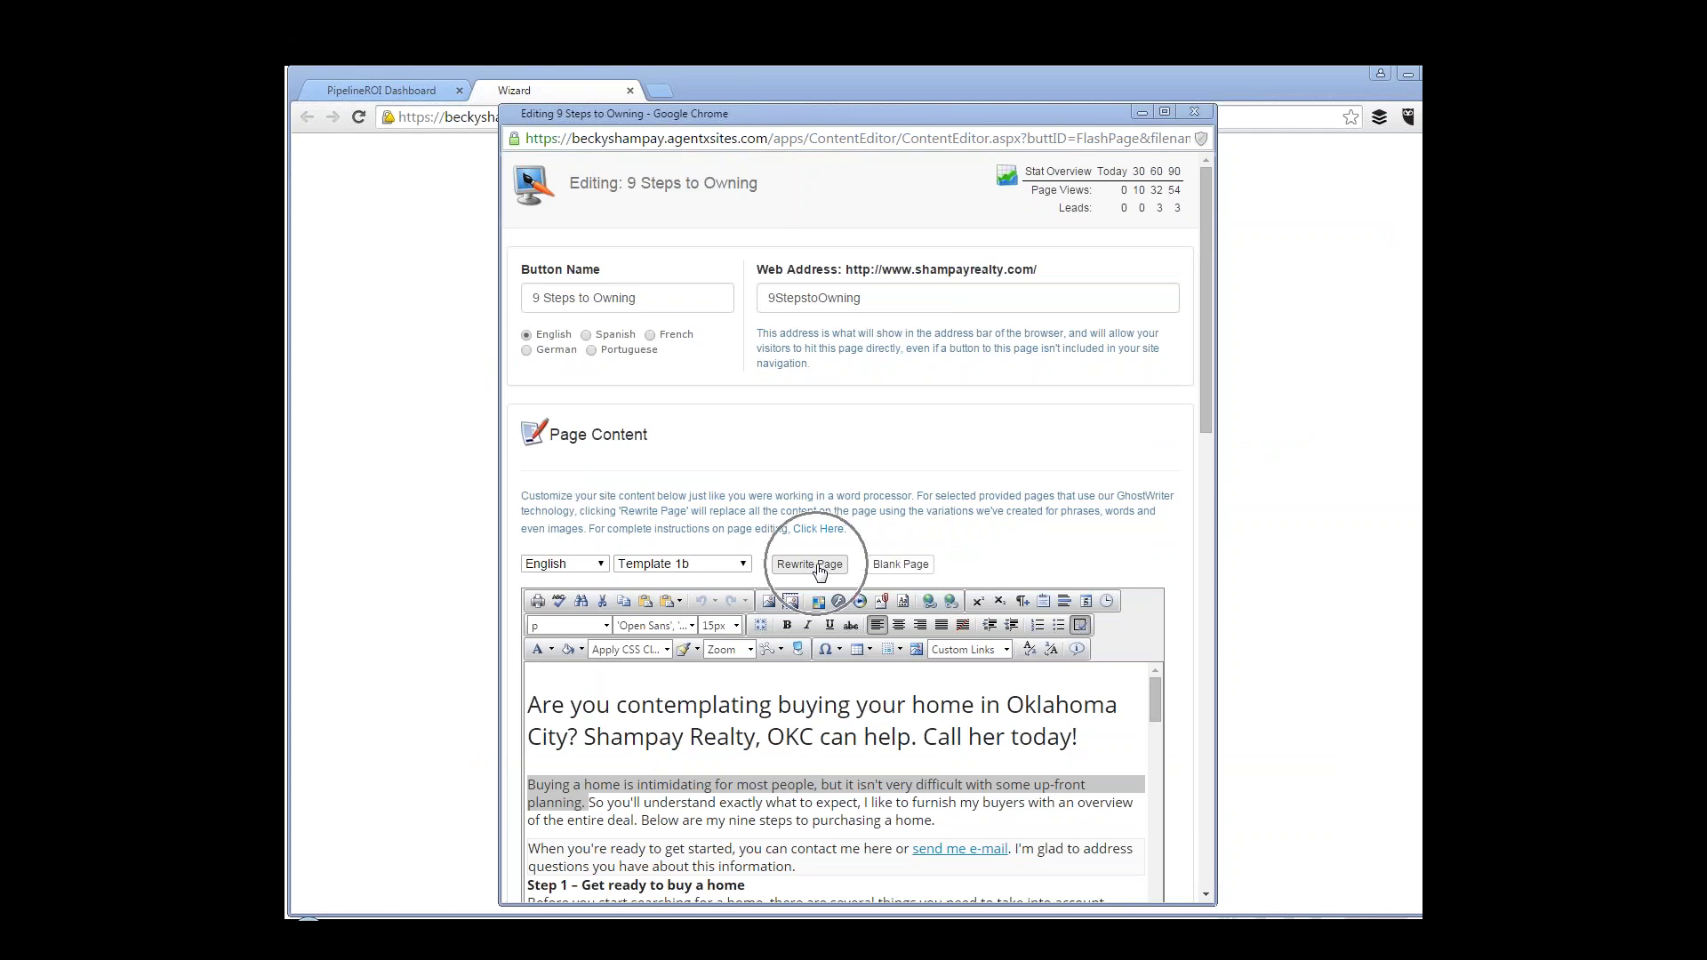
click(919, 261)
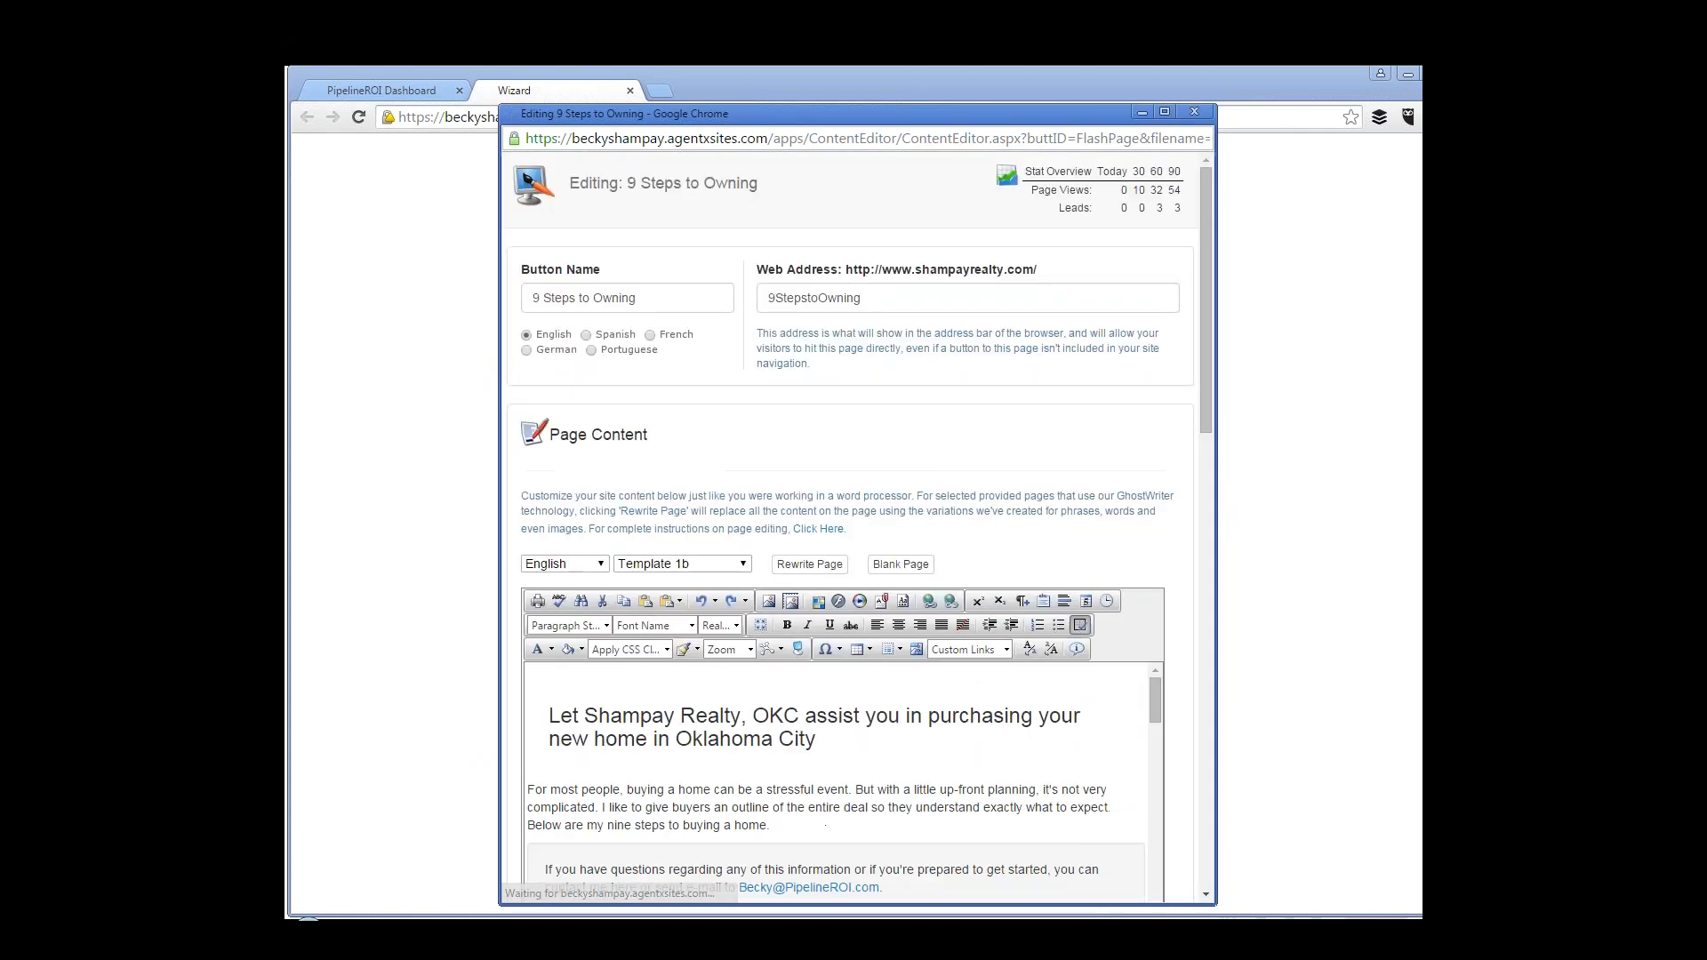
drag(599, 807, 530, 789)
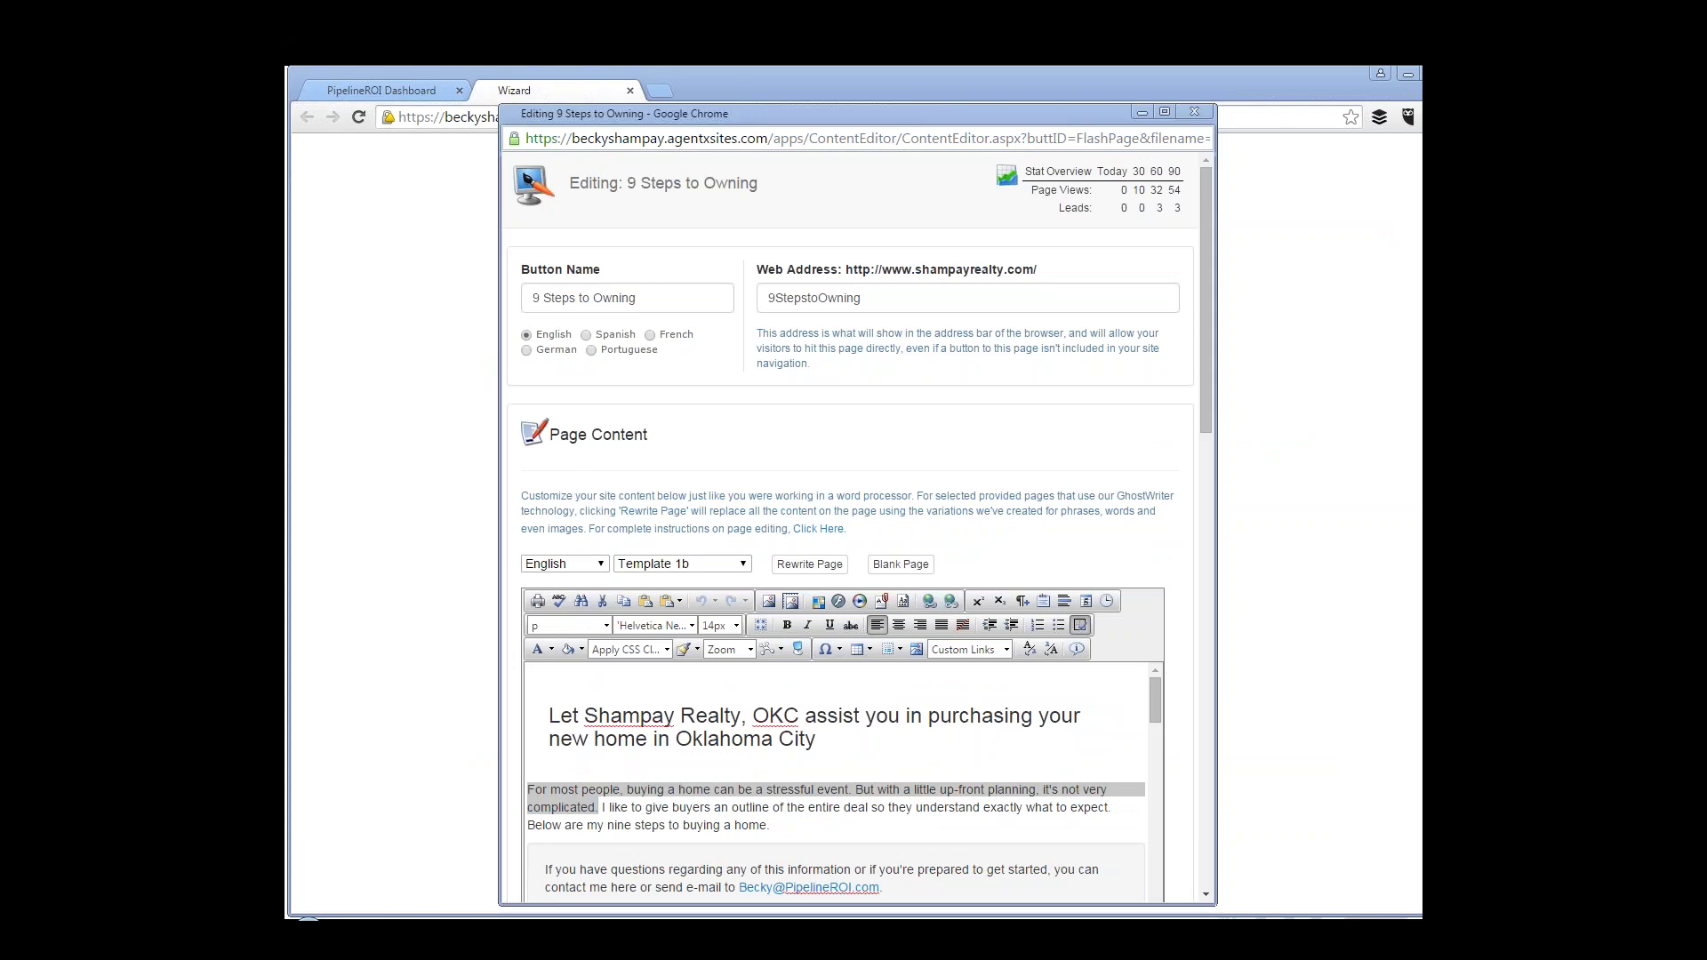
- Rewrite the page content a second time and add its new opening sentence below the other two in the Notepad++ note
click(820, 576)
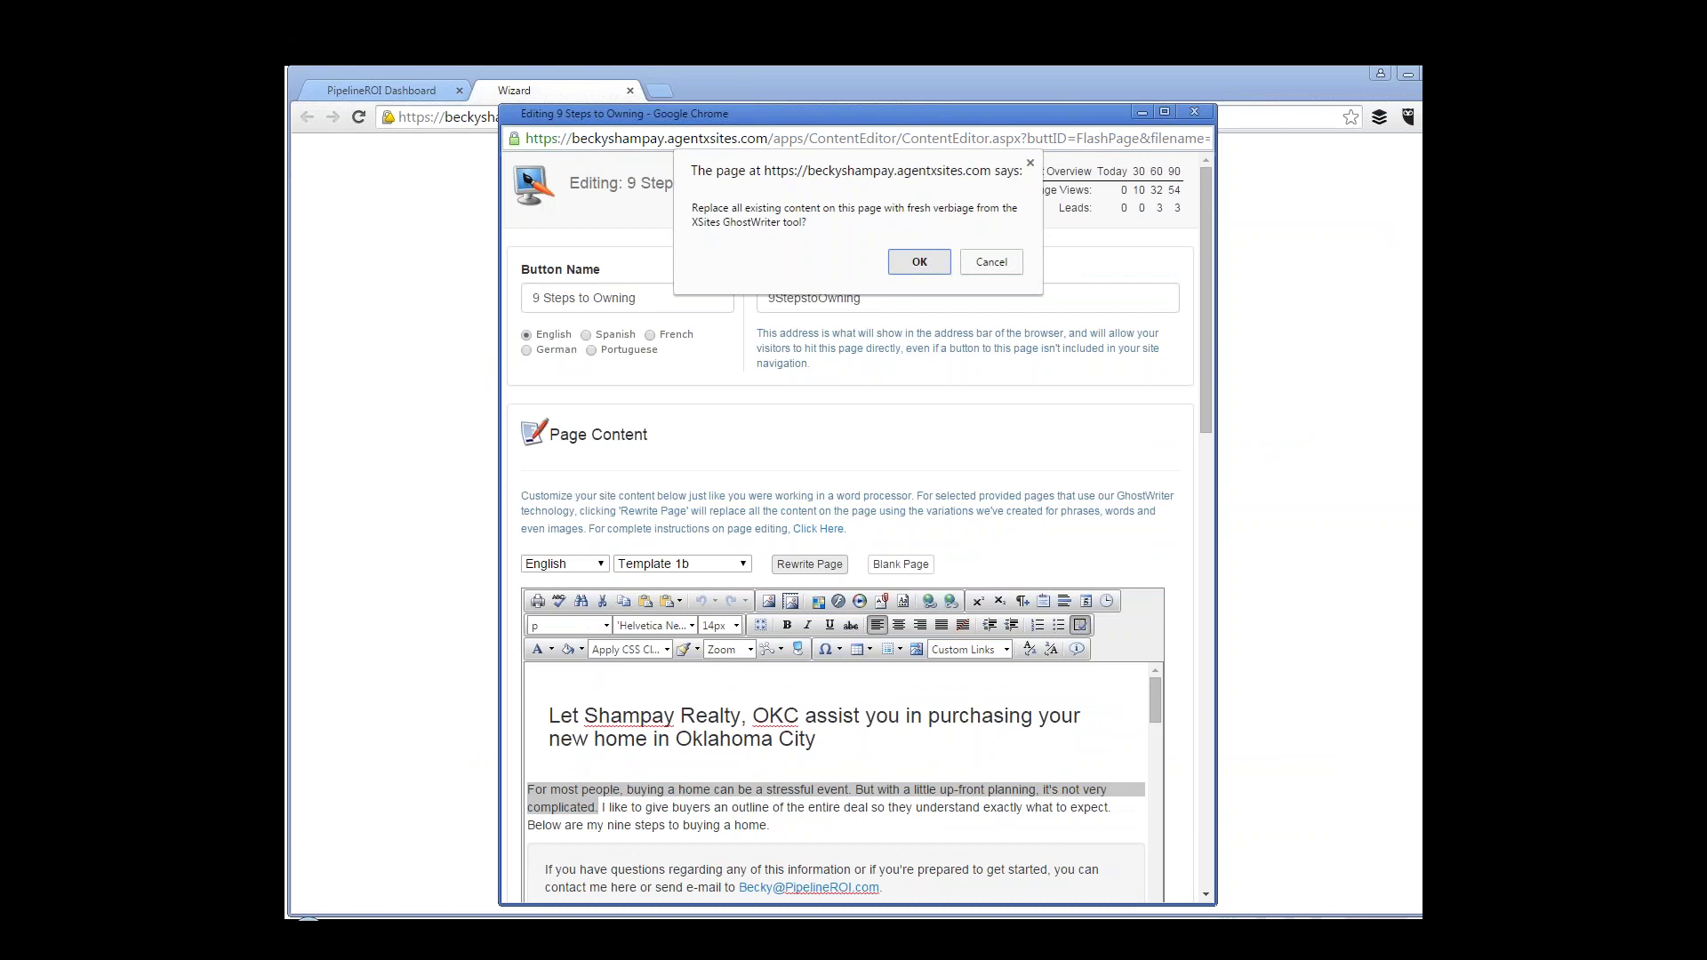
click(920, 261)
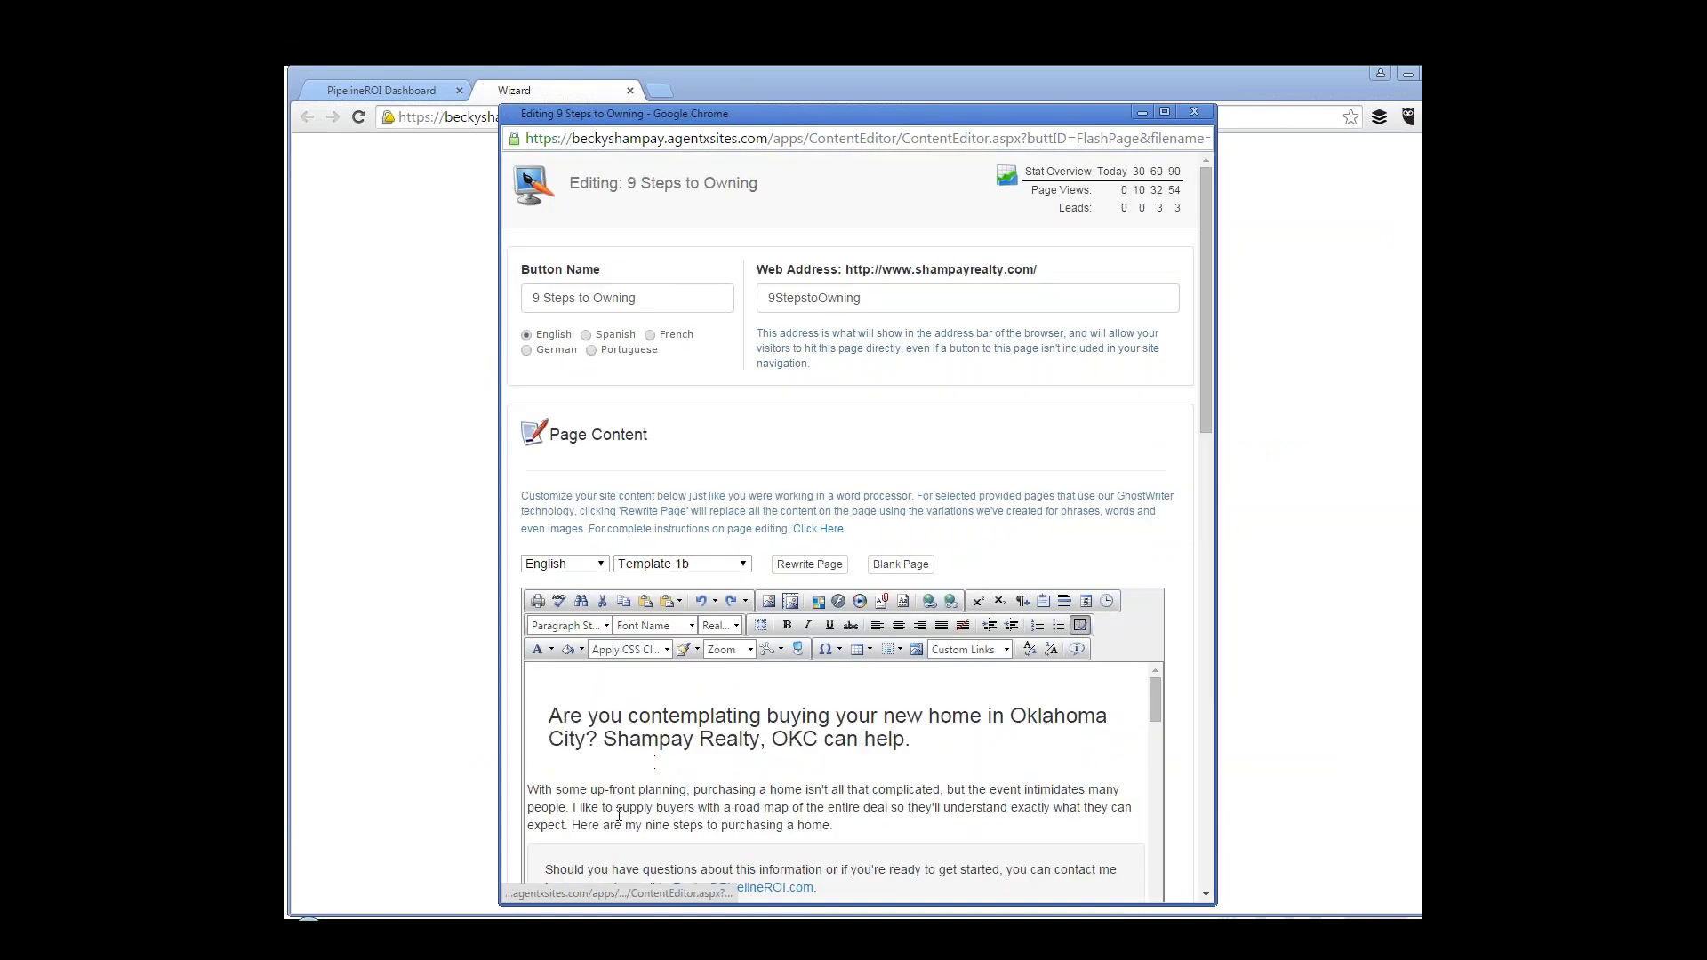
drag(570, 809, 530, 789)
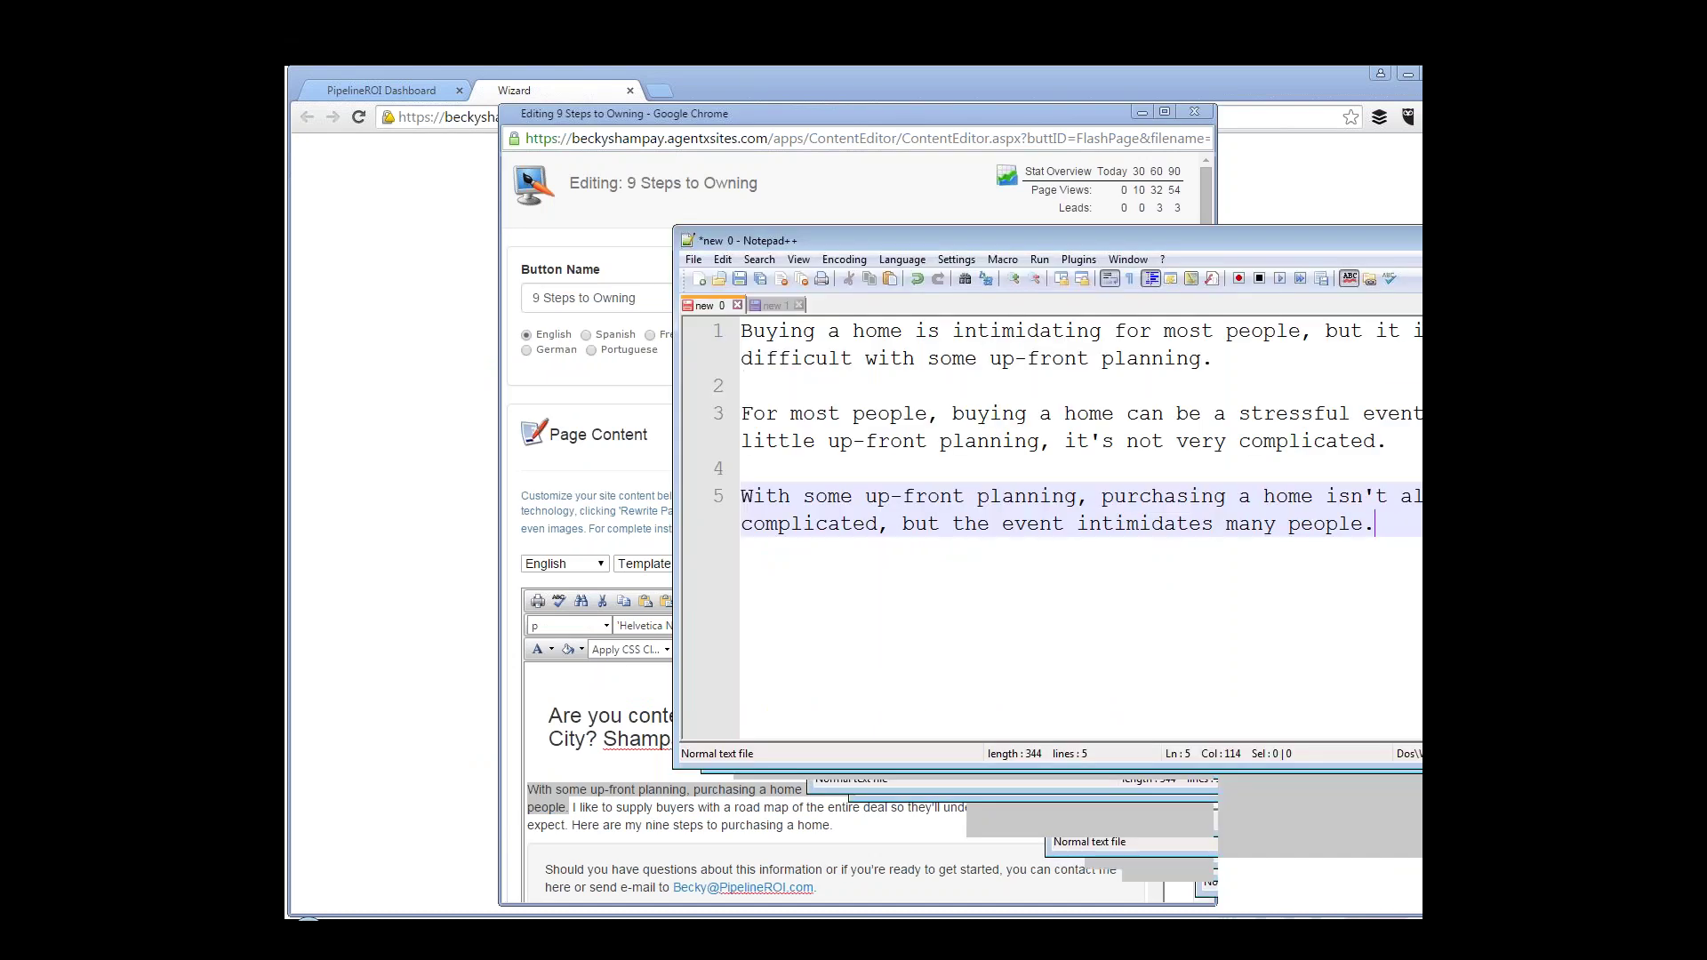
drag(1236, 229, 982, 187)
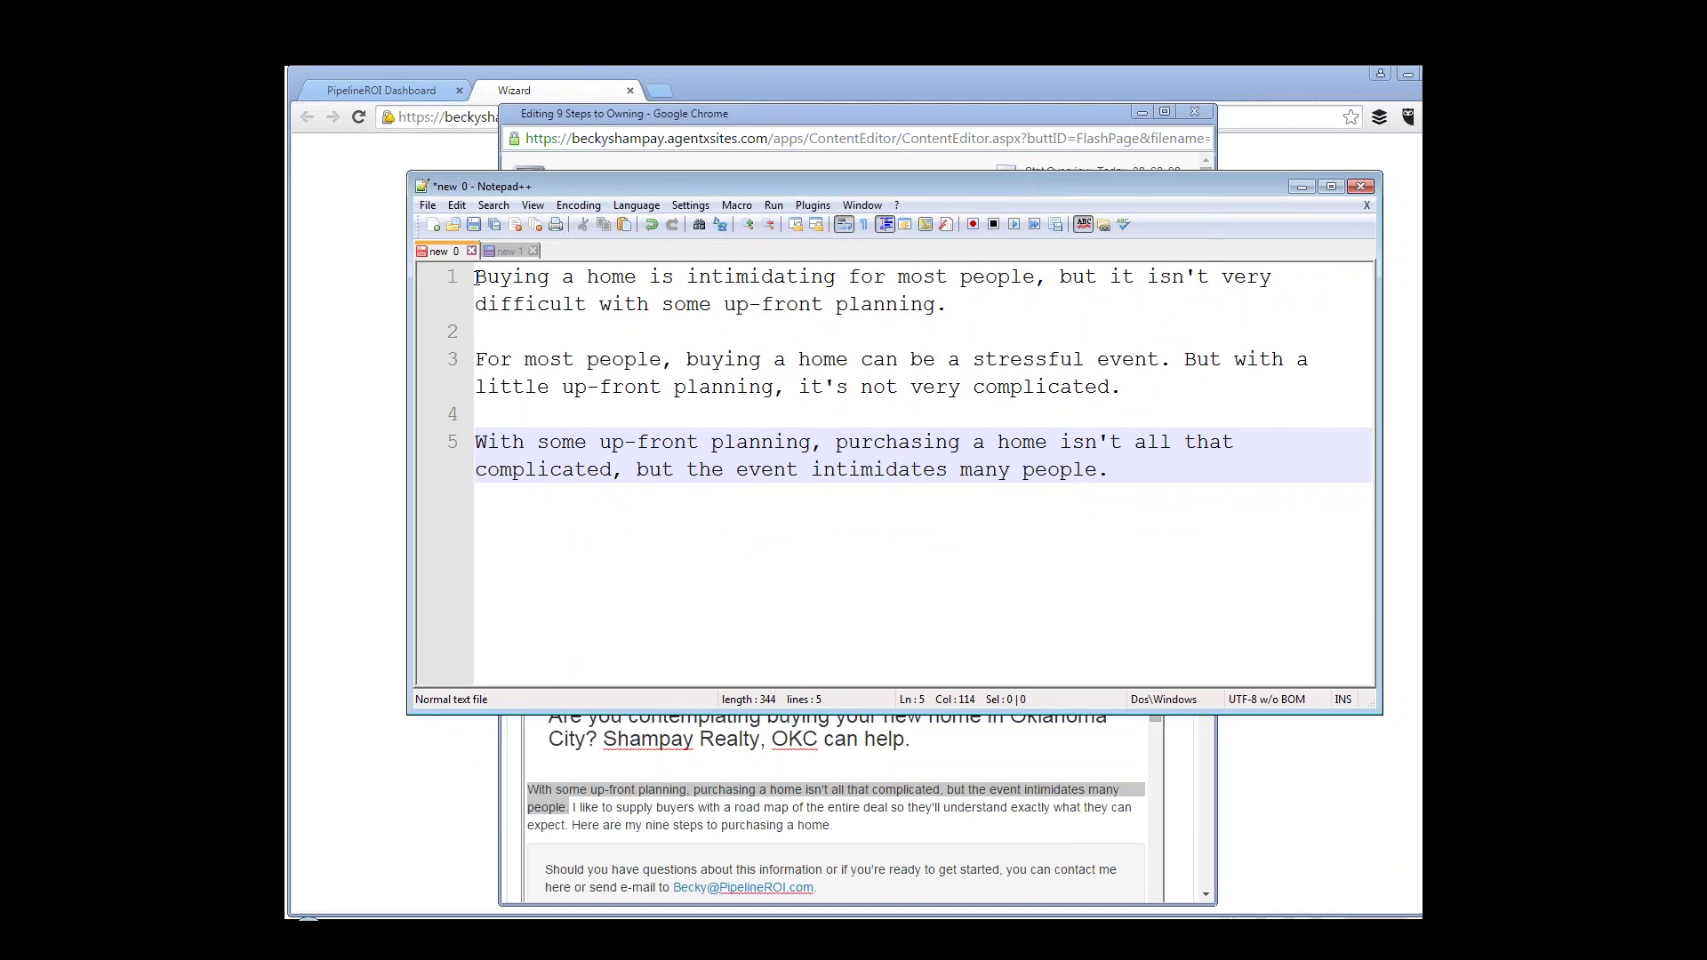
- Compare the wording of the three opening versions in the note, highlighting their matching clauses one by one
drag(477, 278, 1035, 273)
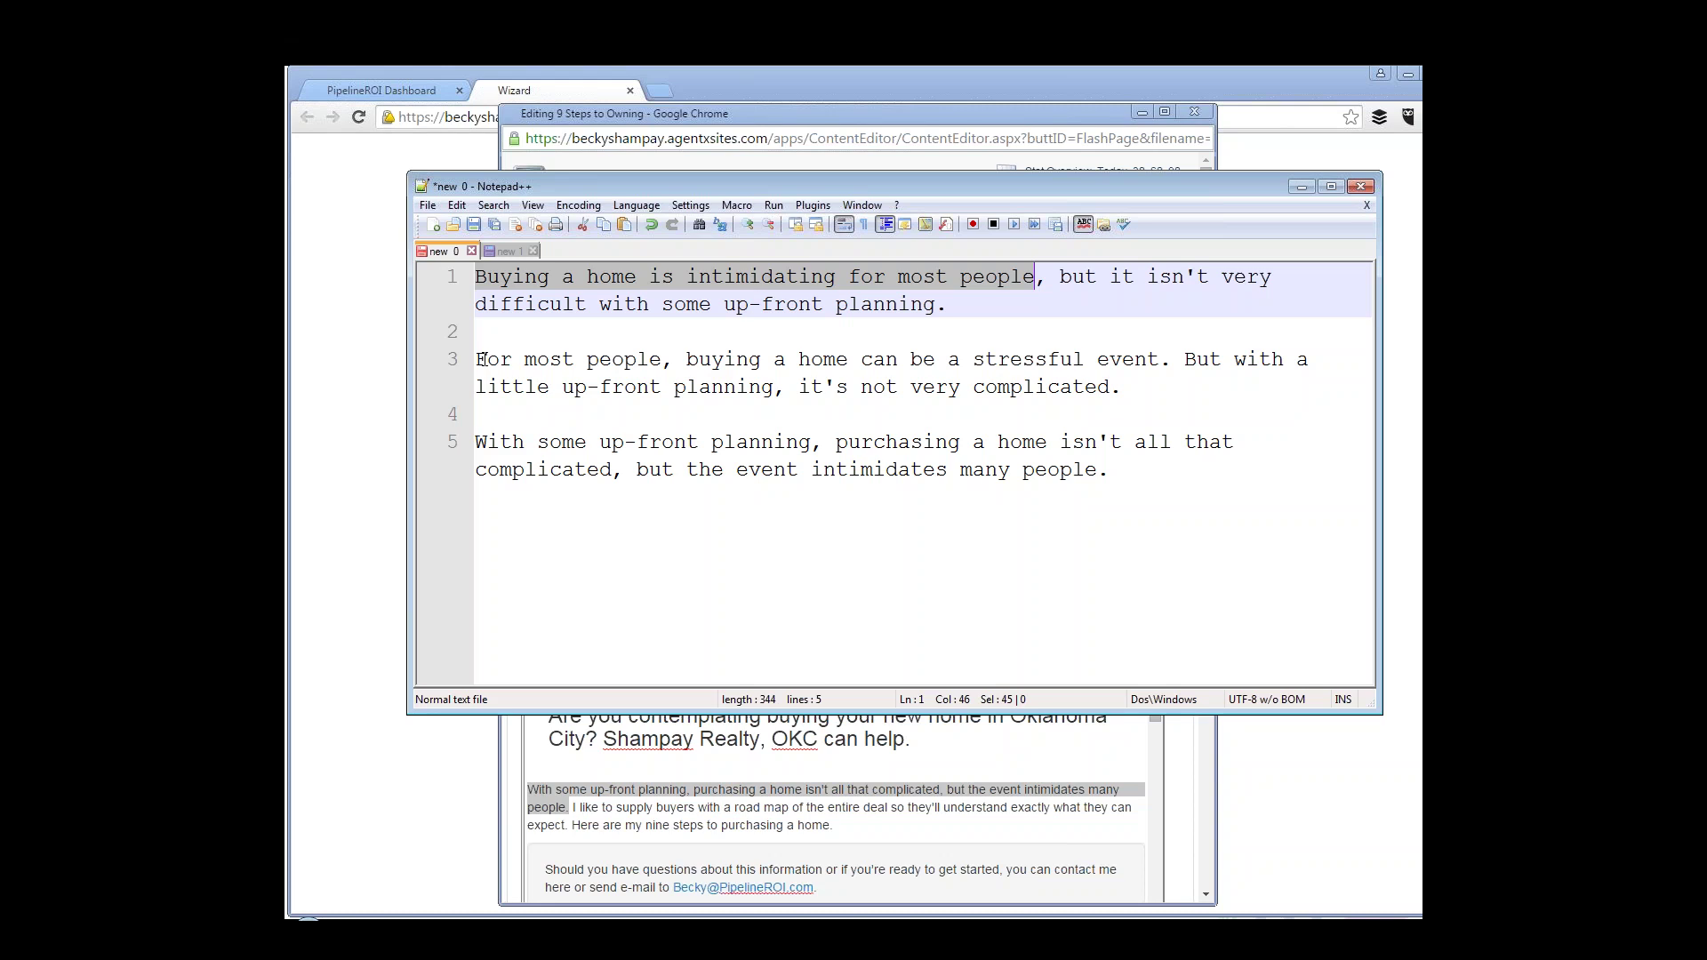
drag(481, 359, 1153, 373)
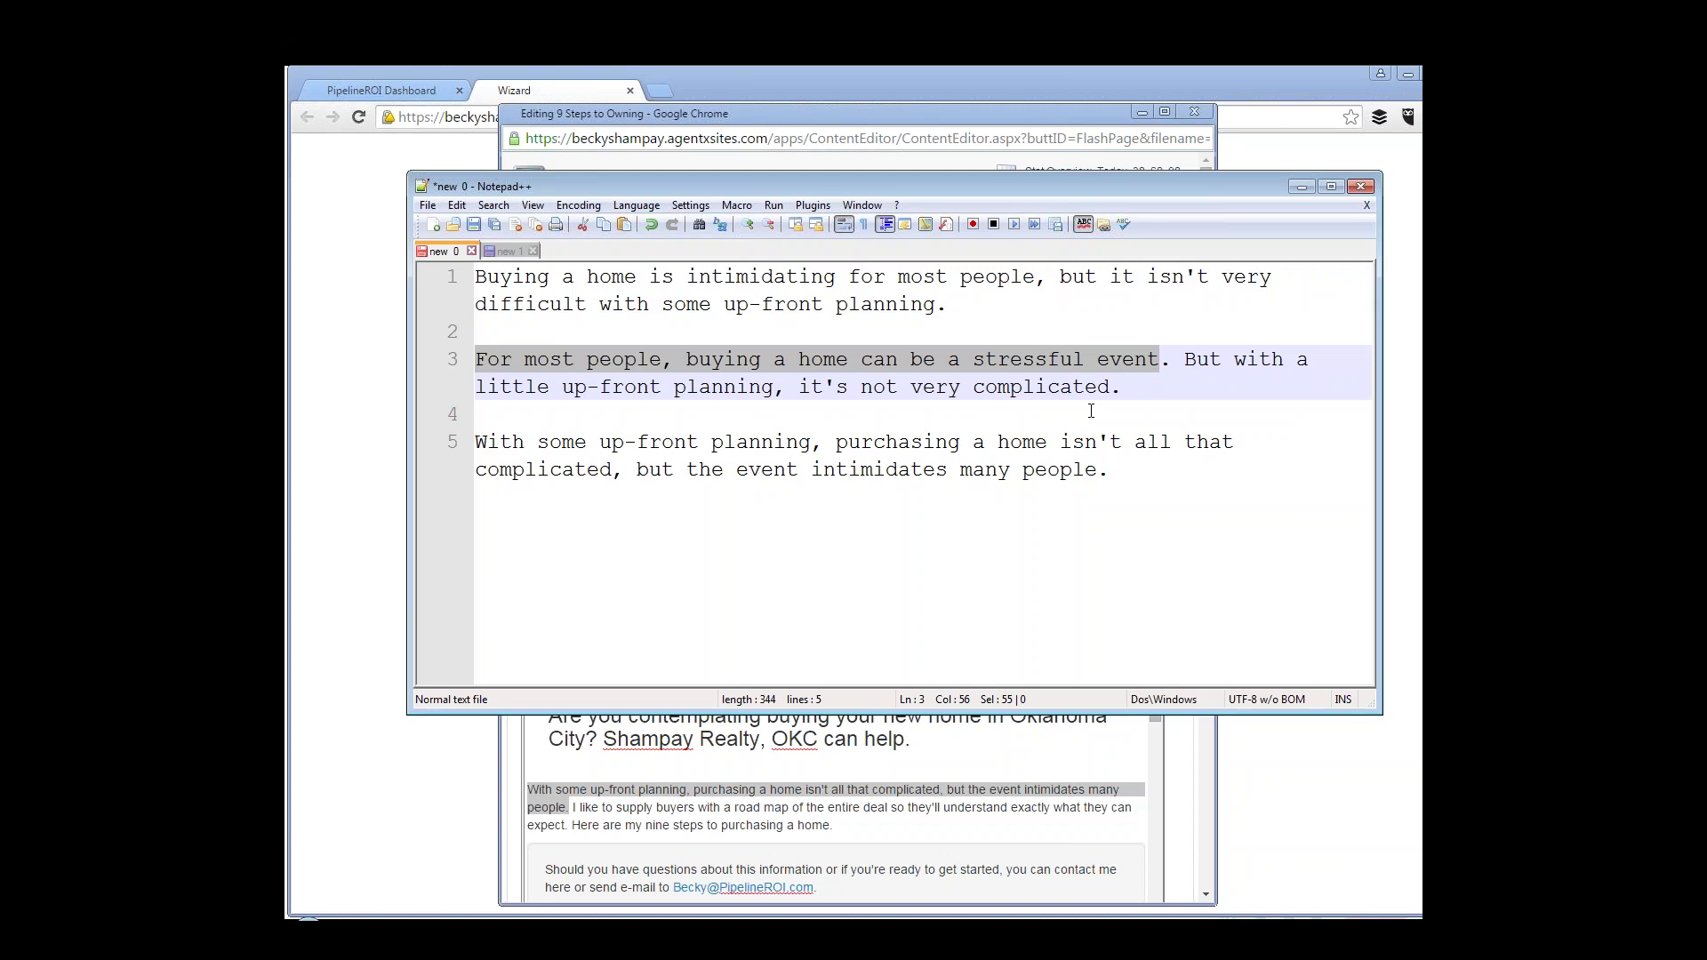
drag(626, 468, 1101, 468)
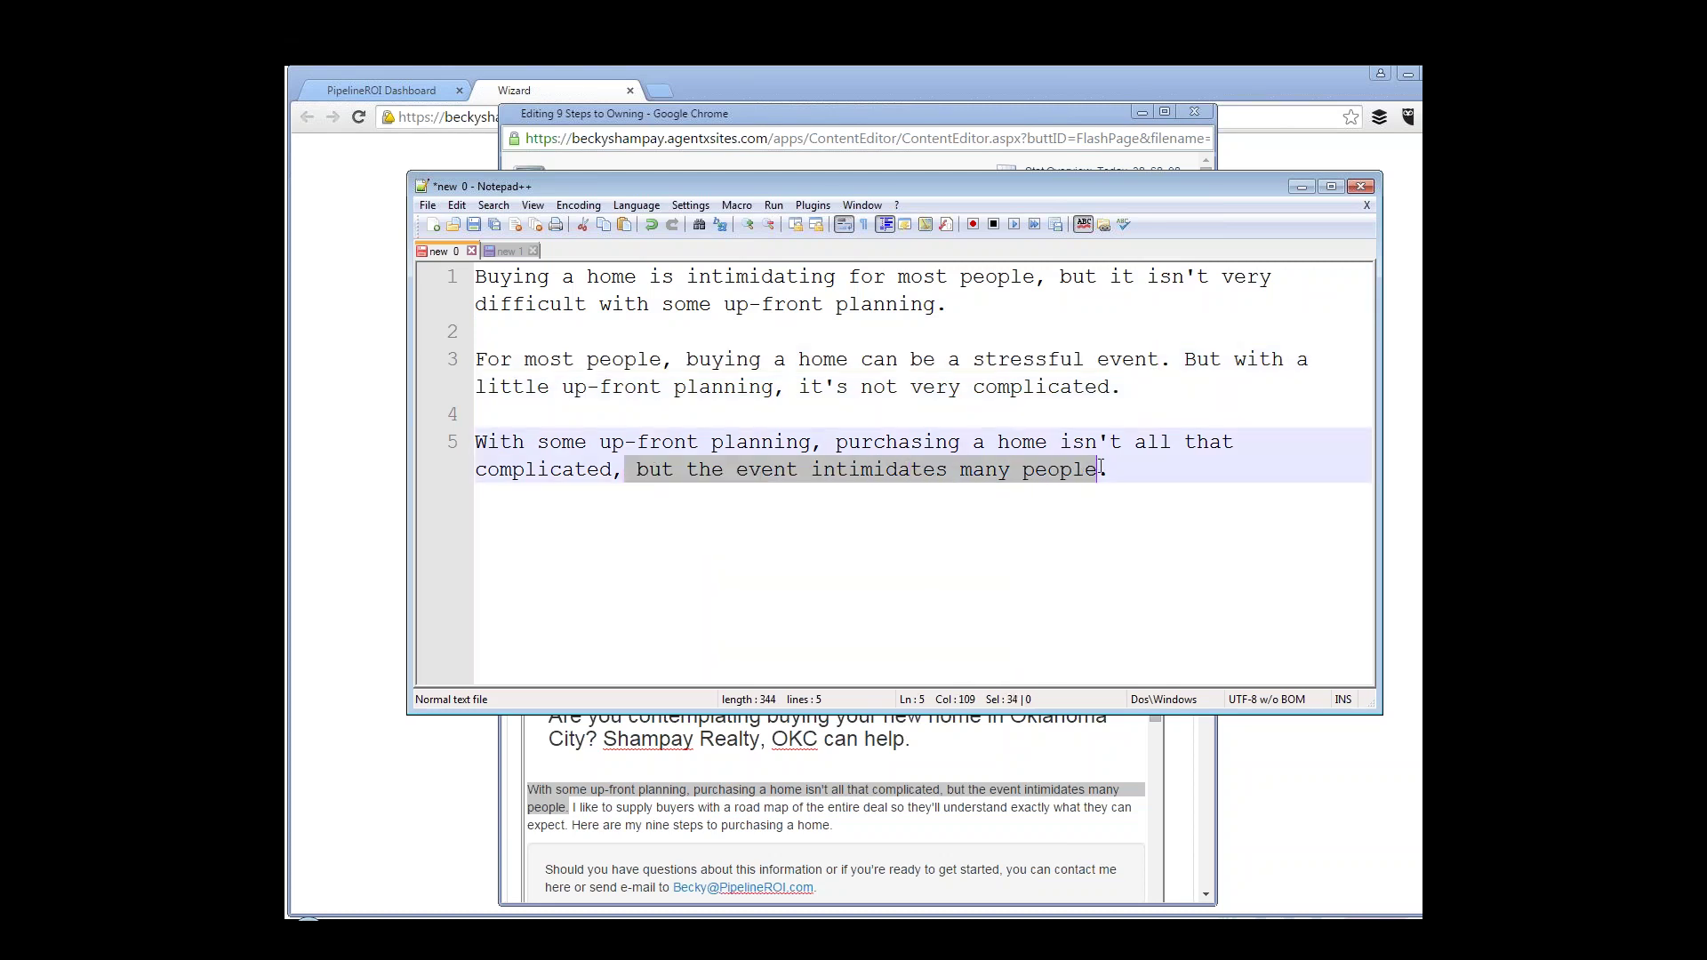
drag(1060, 277, 936, 304)
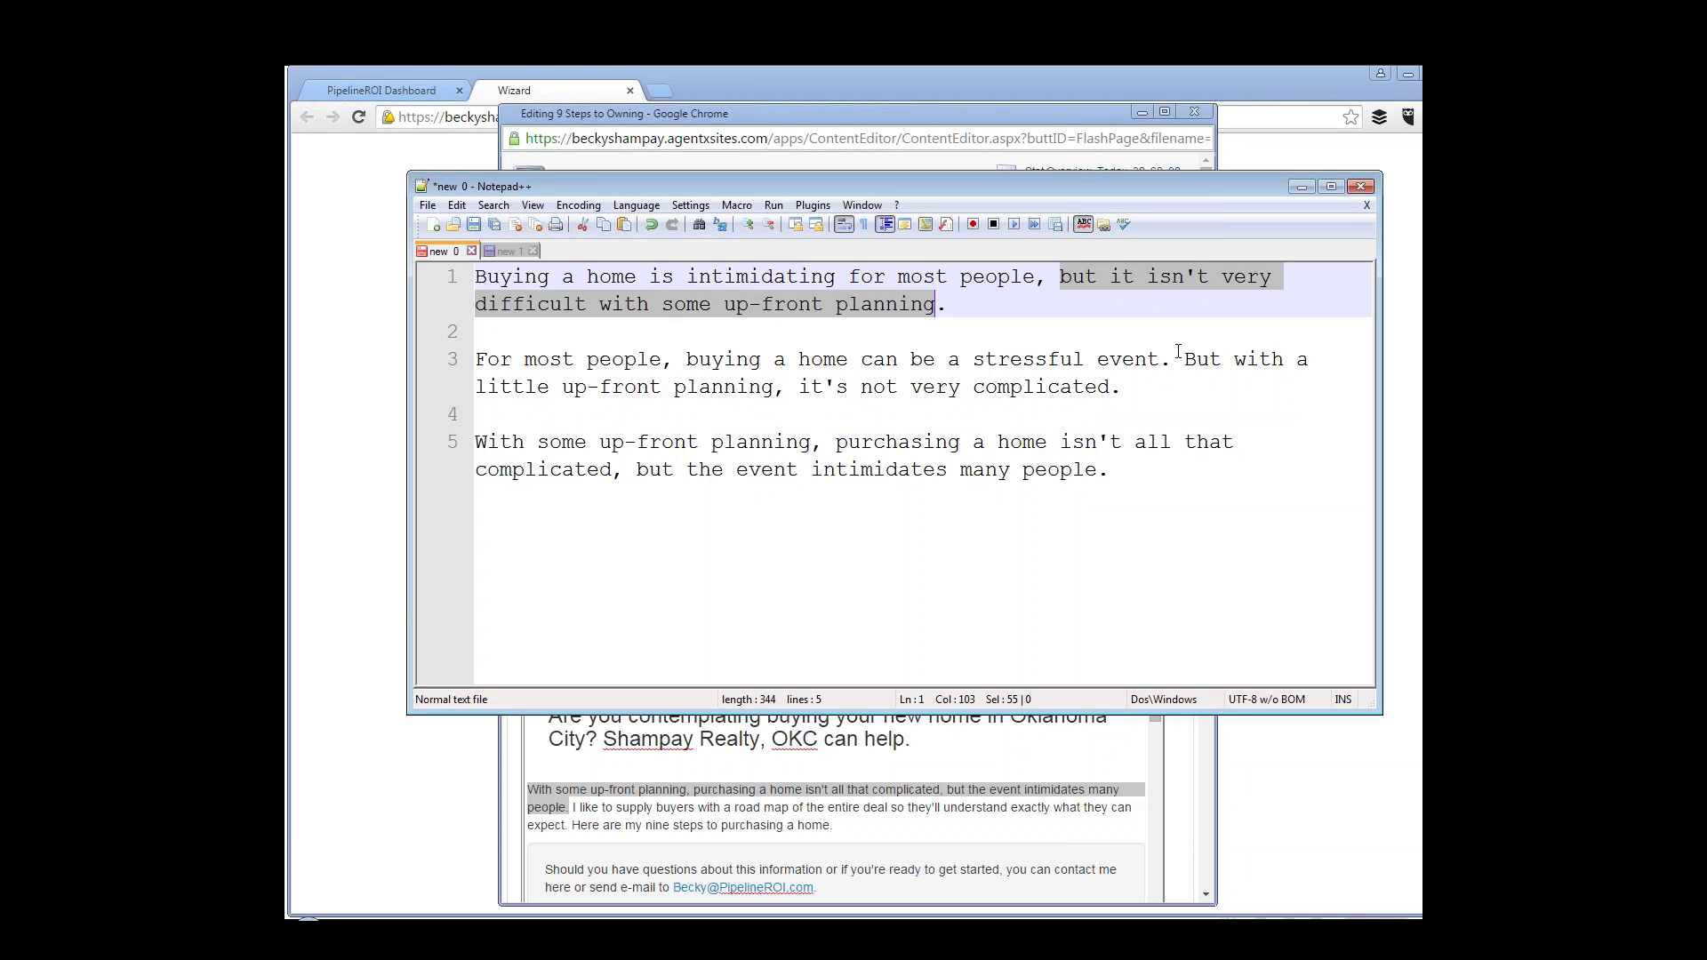
drag(1179, 356, 1110, 387)
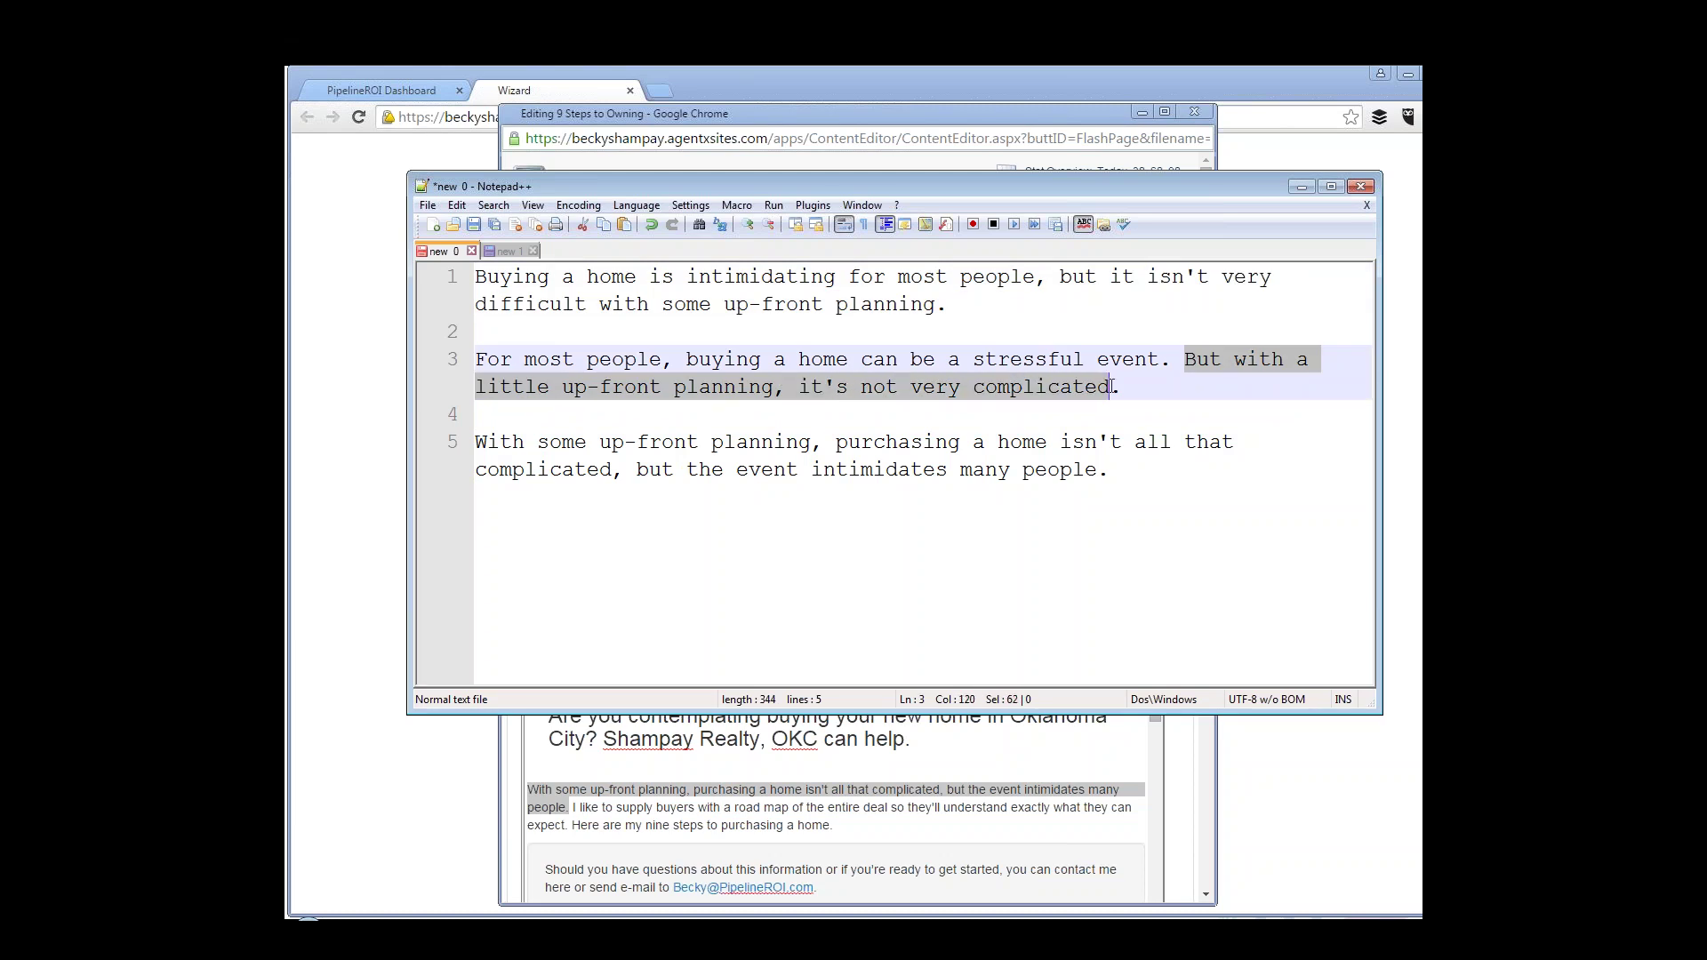
drag(836, 442, 615, 477)
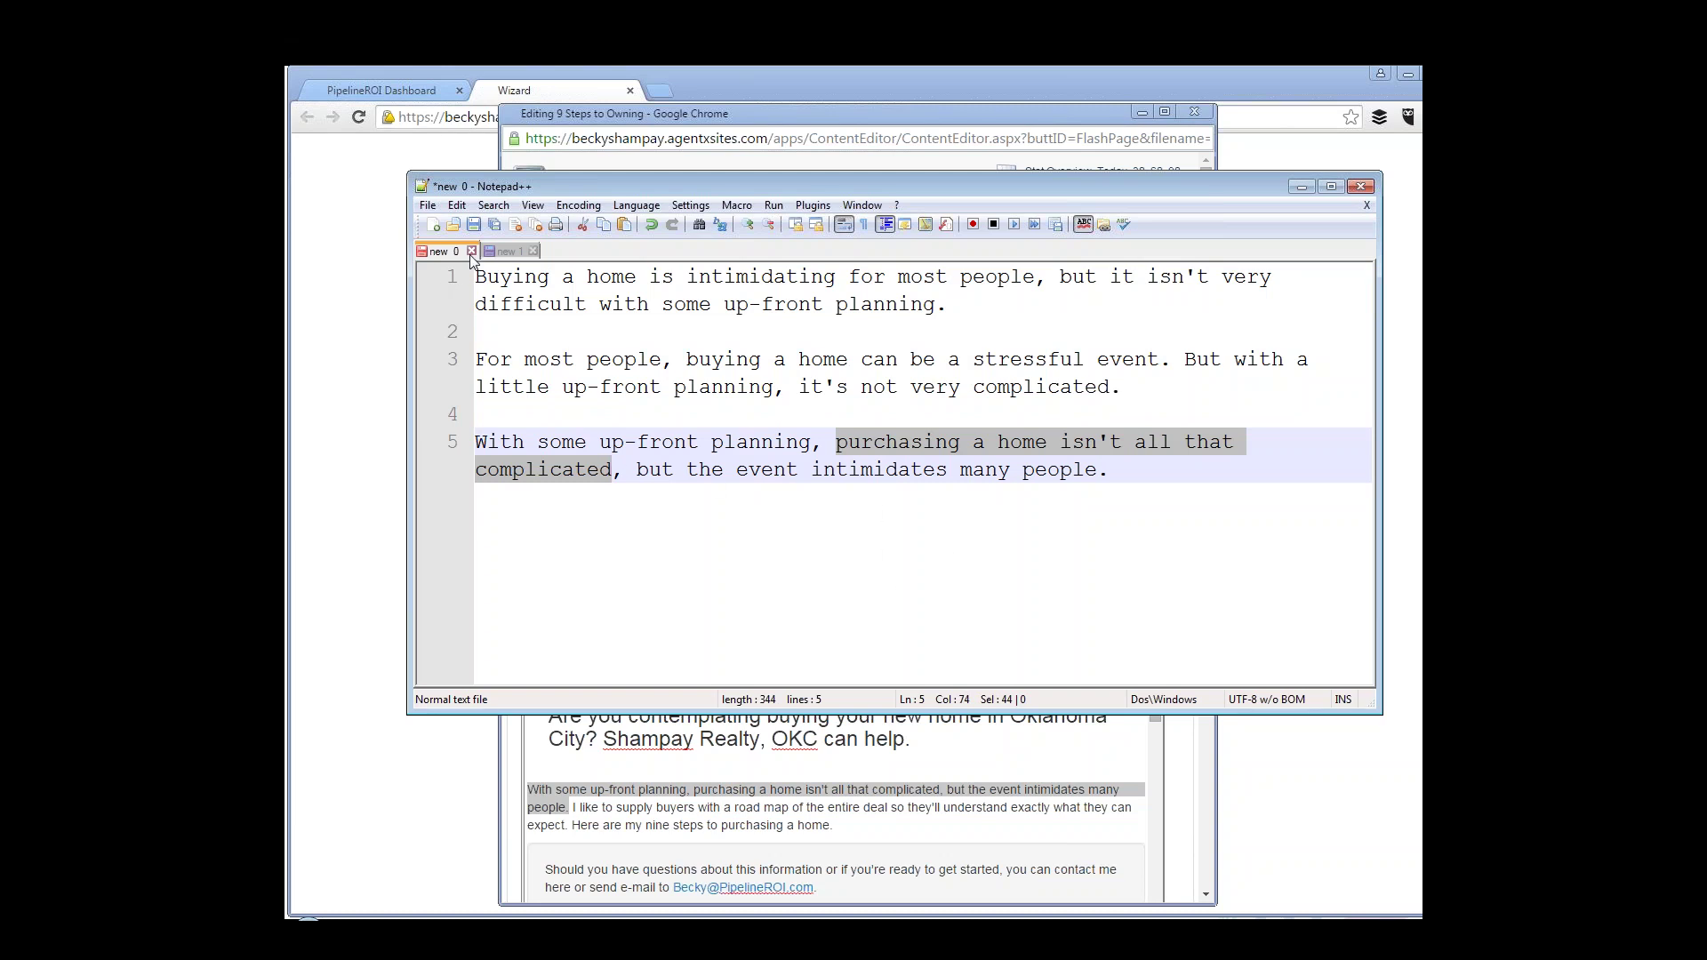
- Return to the page editor and examine the rewritten headline, the intro paragraph and the image beside Step 3
key(alt+Tab)
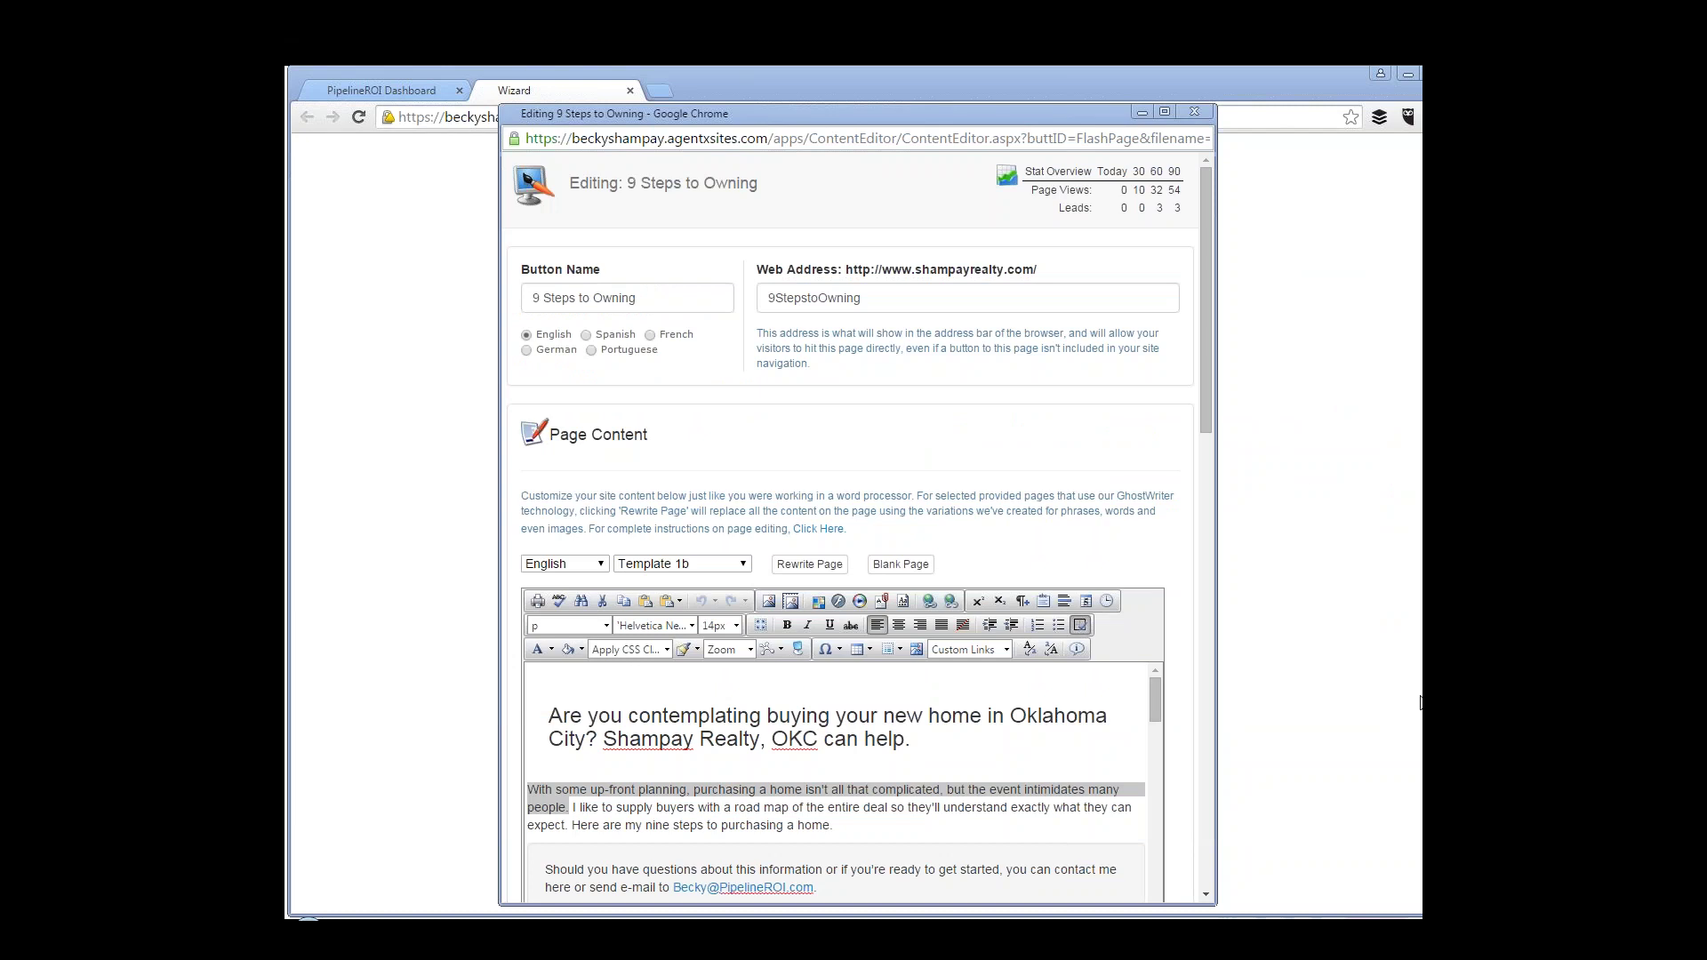
click(660, 736)
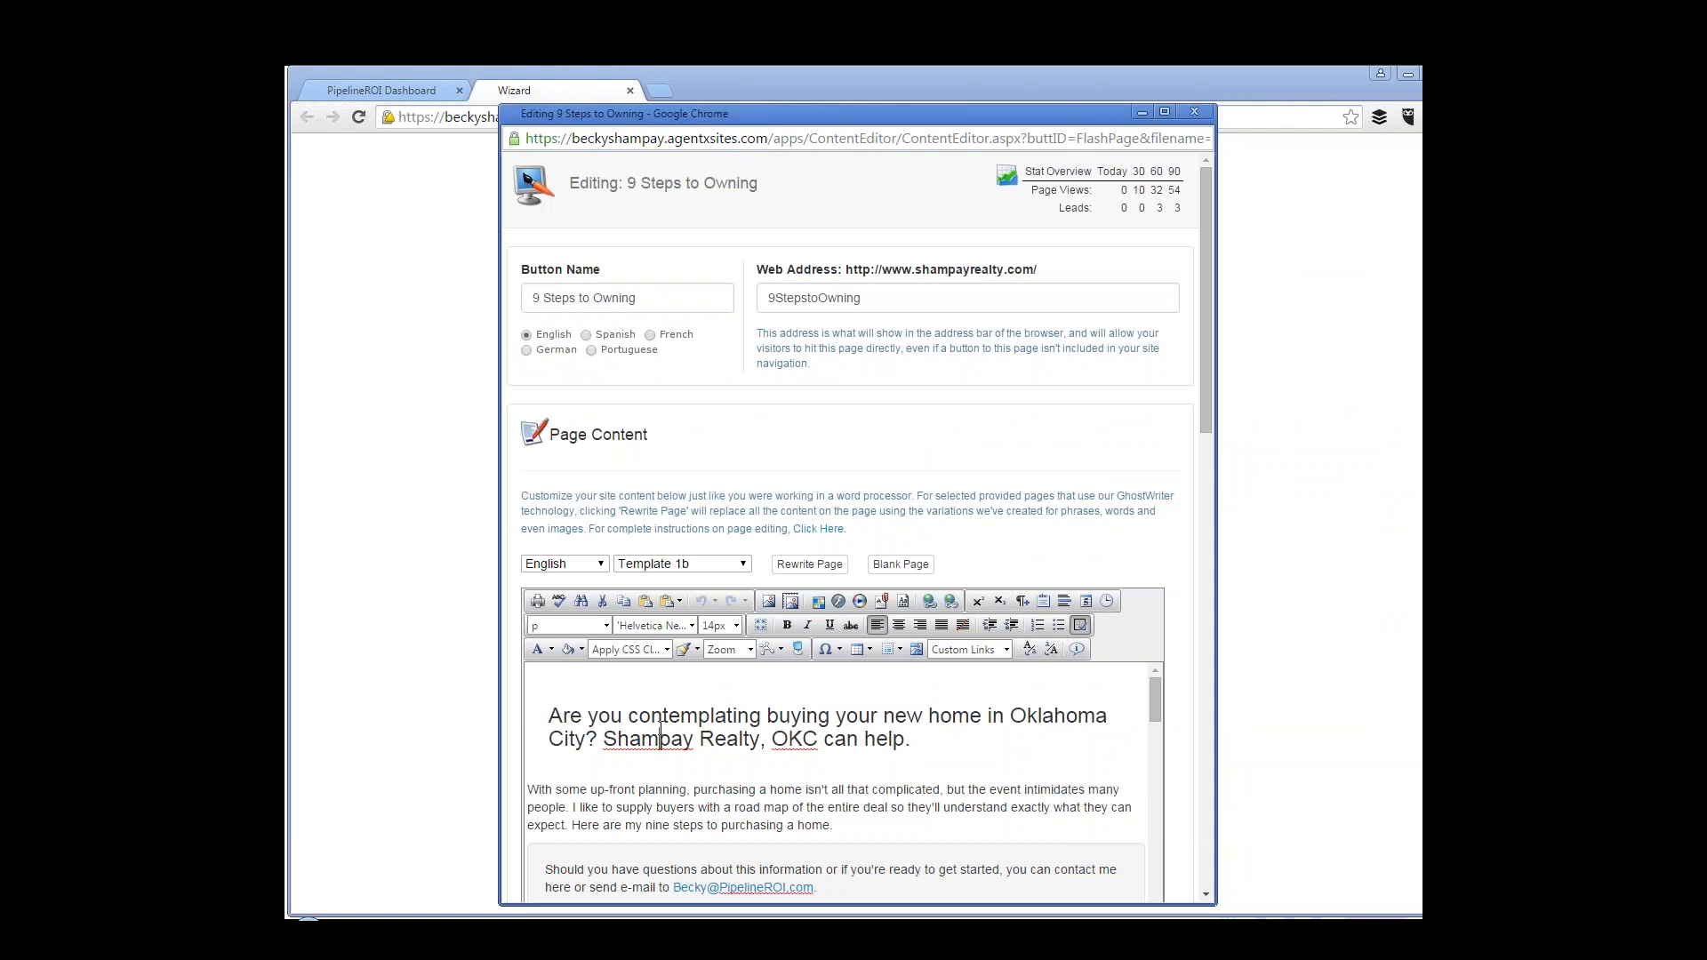
drag(544, 716, 910, 739)
drag(605, 807, 851, 829)
scroll(880, 834, down, 5)
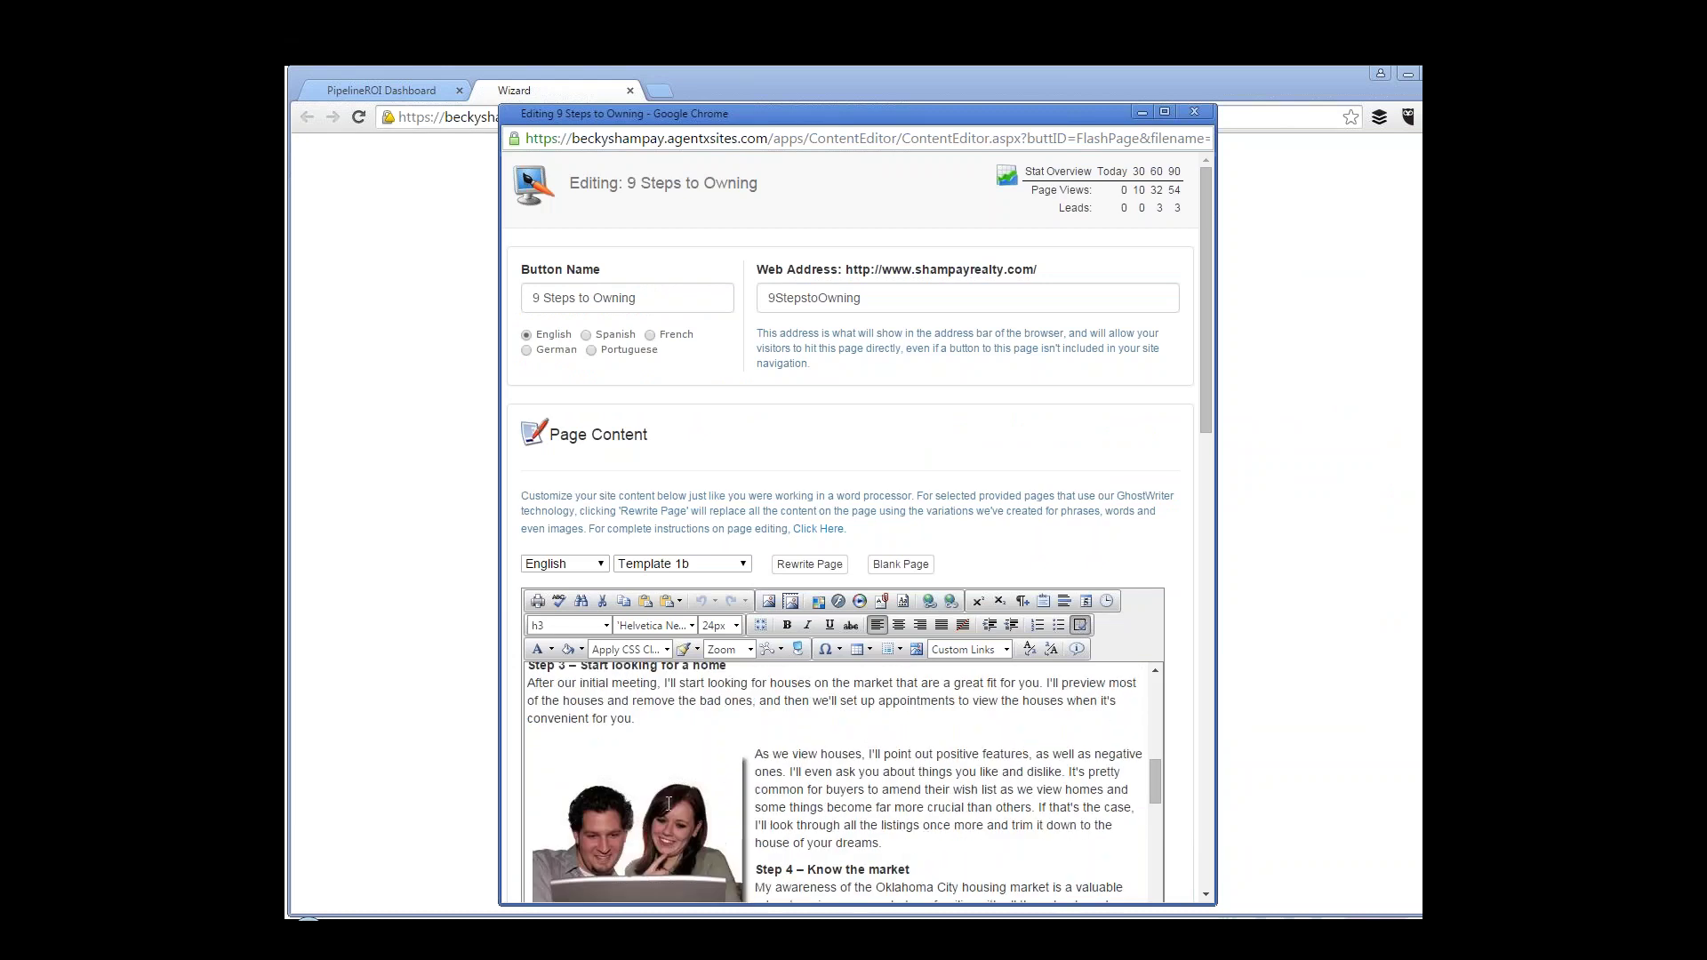
click(683, 800)
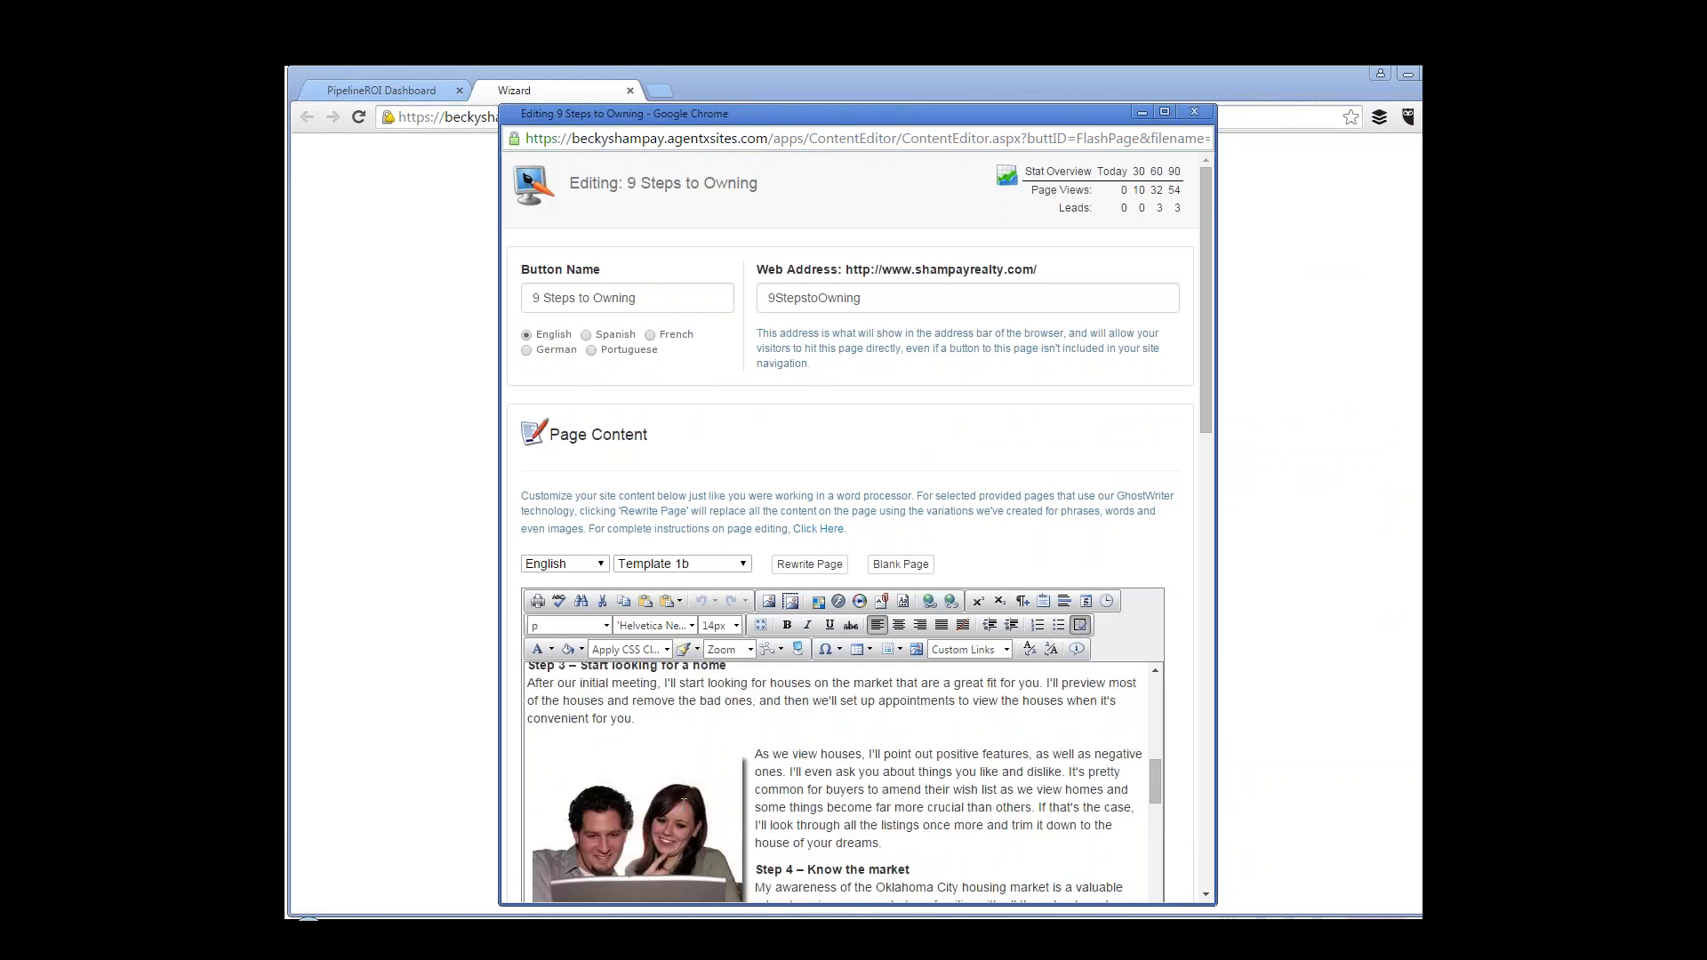
- Rewrite the page content once more, review its new text and image, and close the editor without saving
click(818, 570)
click(925, 258)
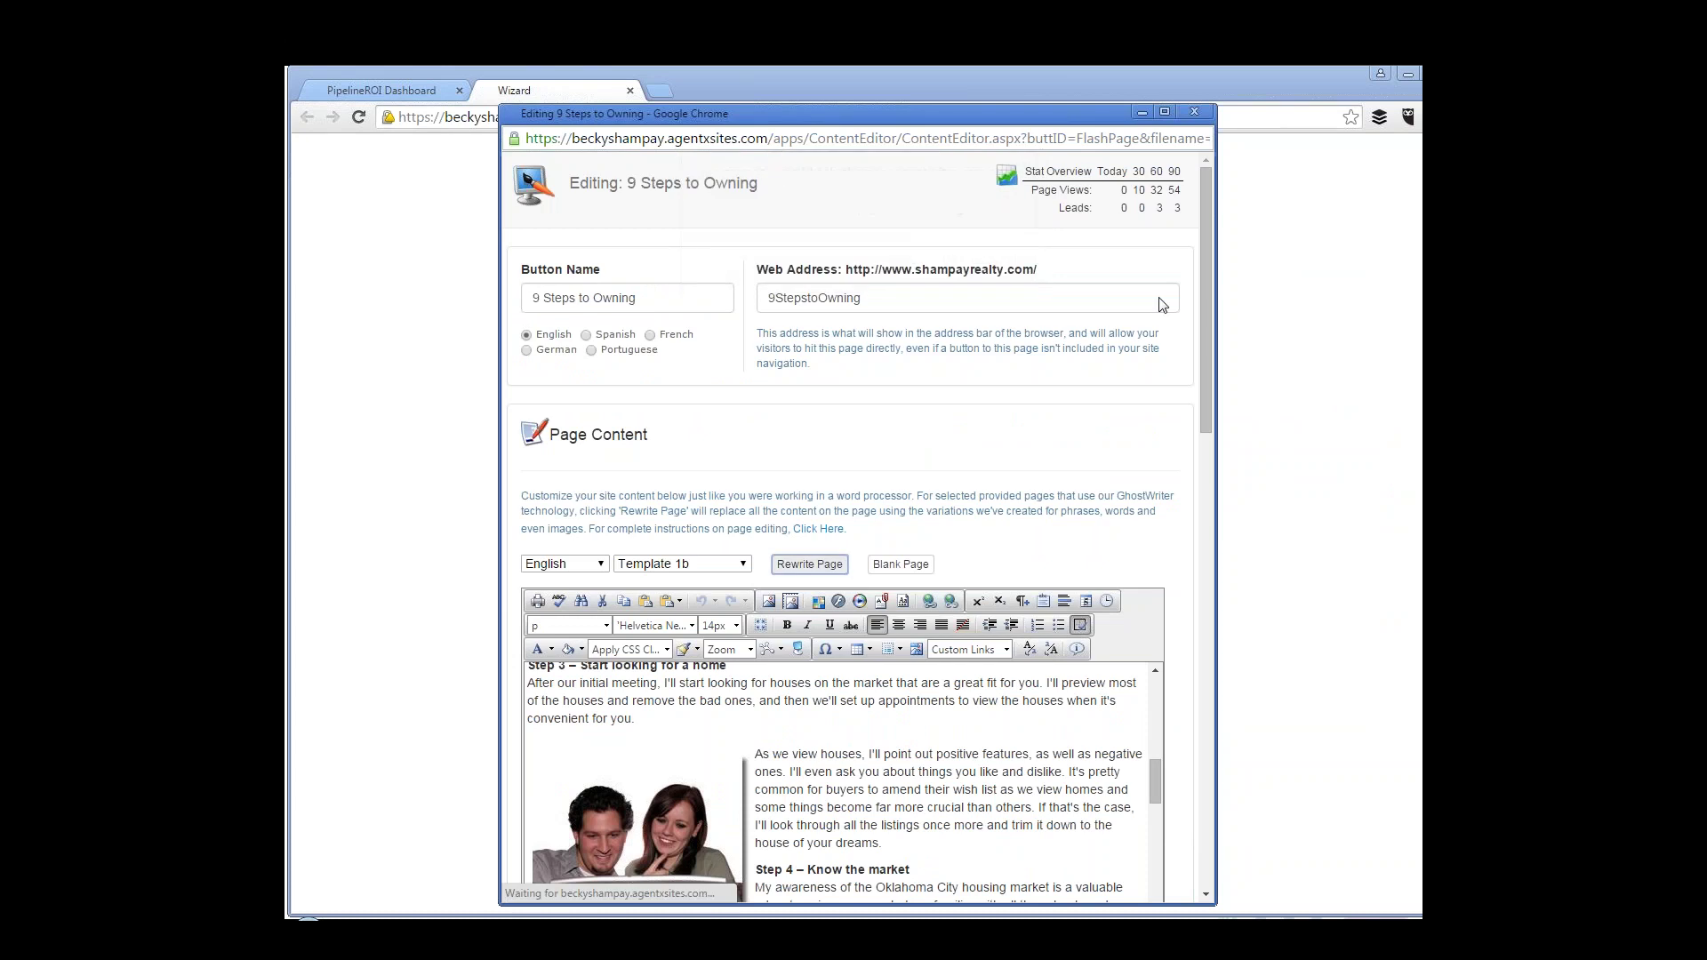
drag(1203, 242, 1211, 329)
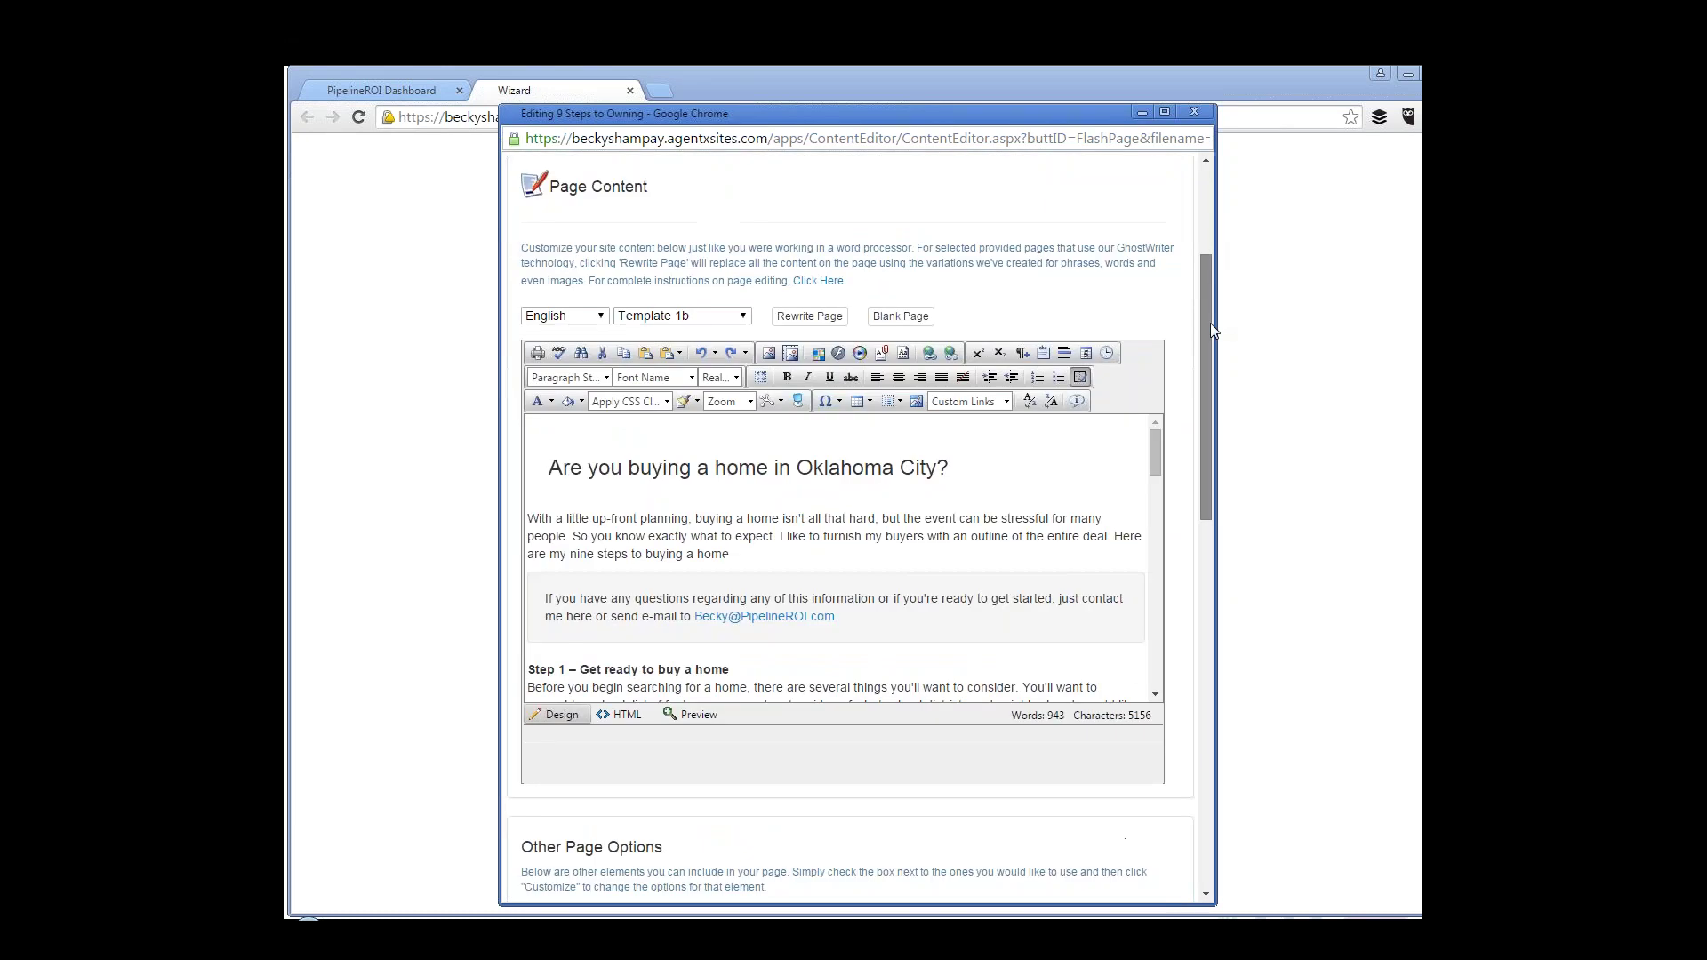
scroll(1211, 329, down, 3)
scroll(1160, 414, down, 10)
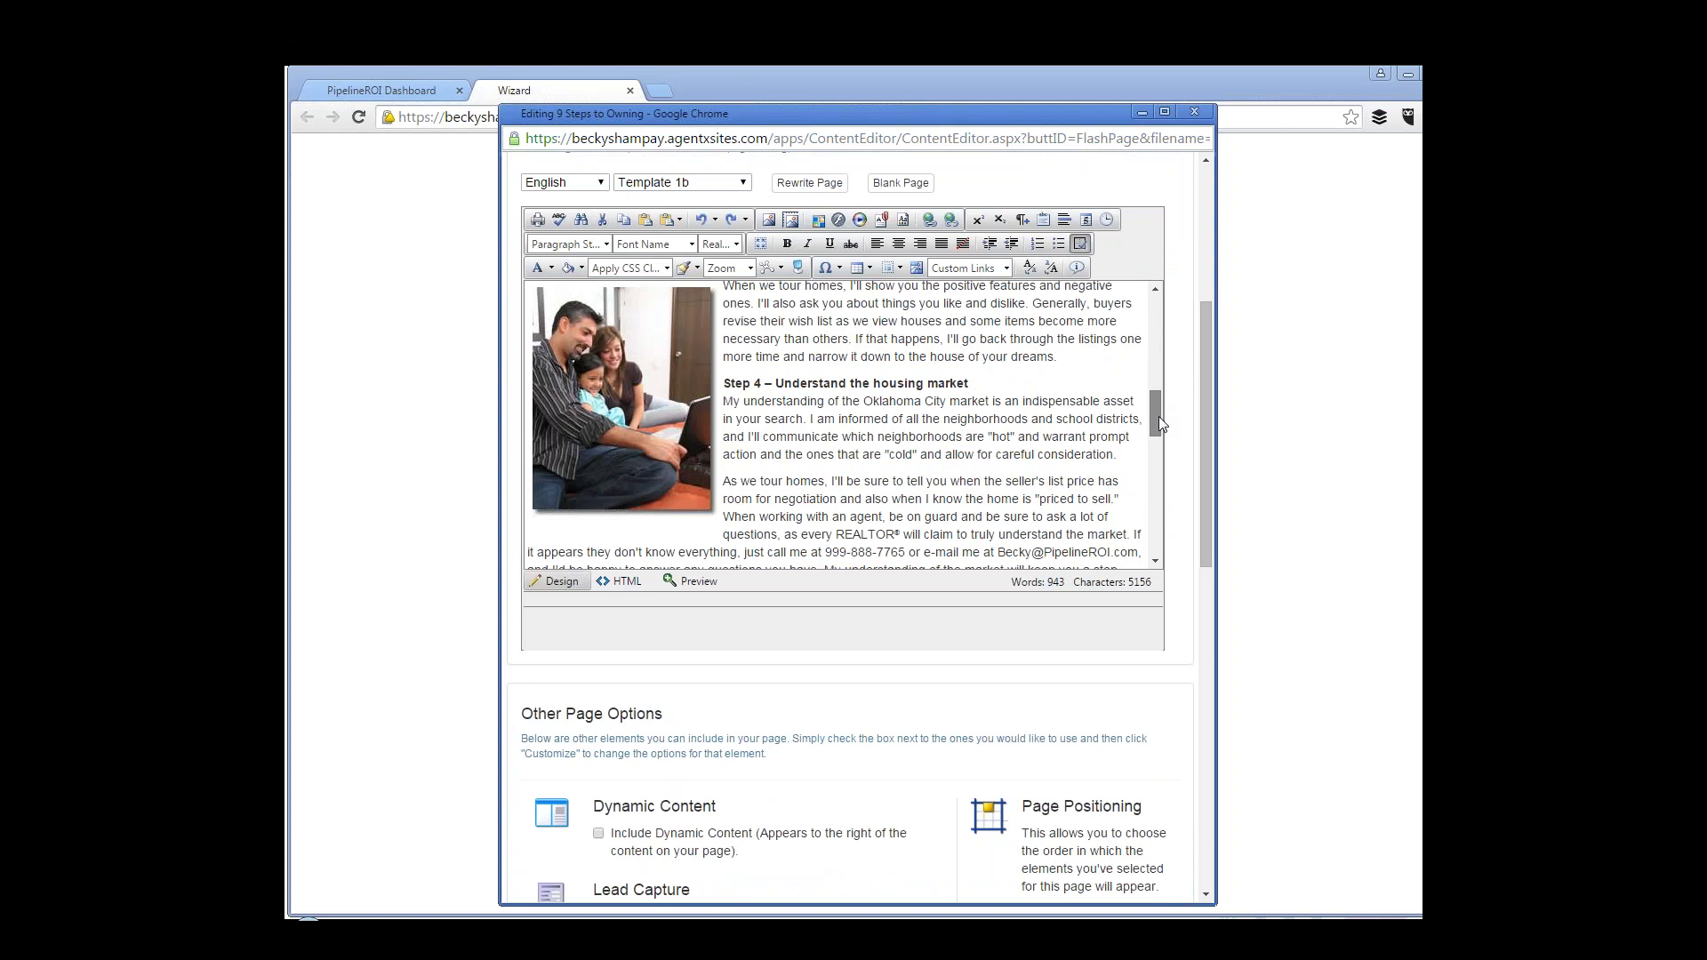
drag(1159, 416, 1159, 309)
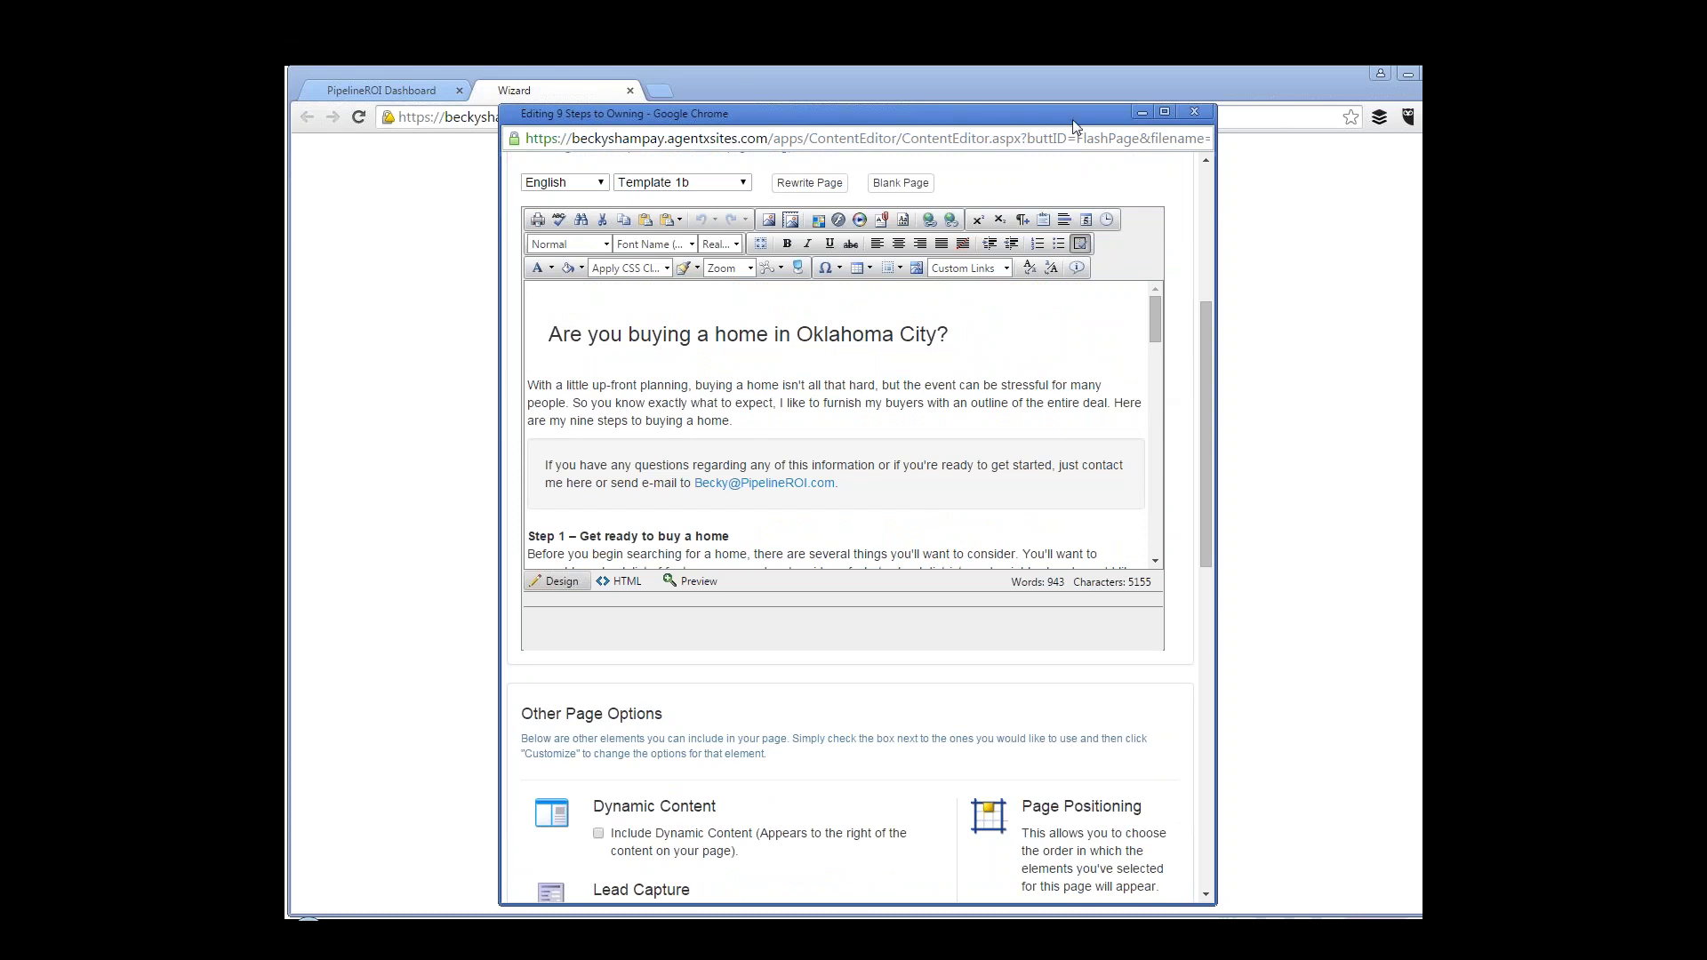
click(1194, 111)
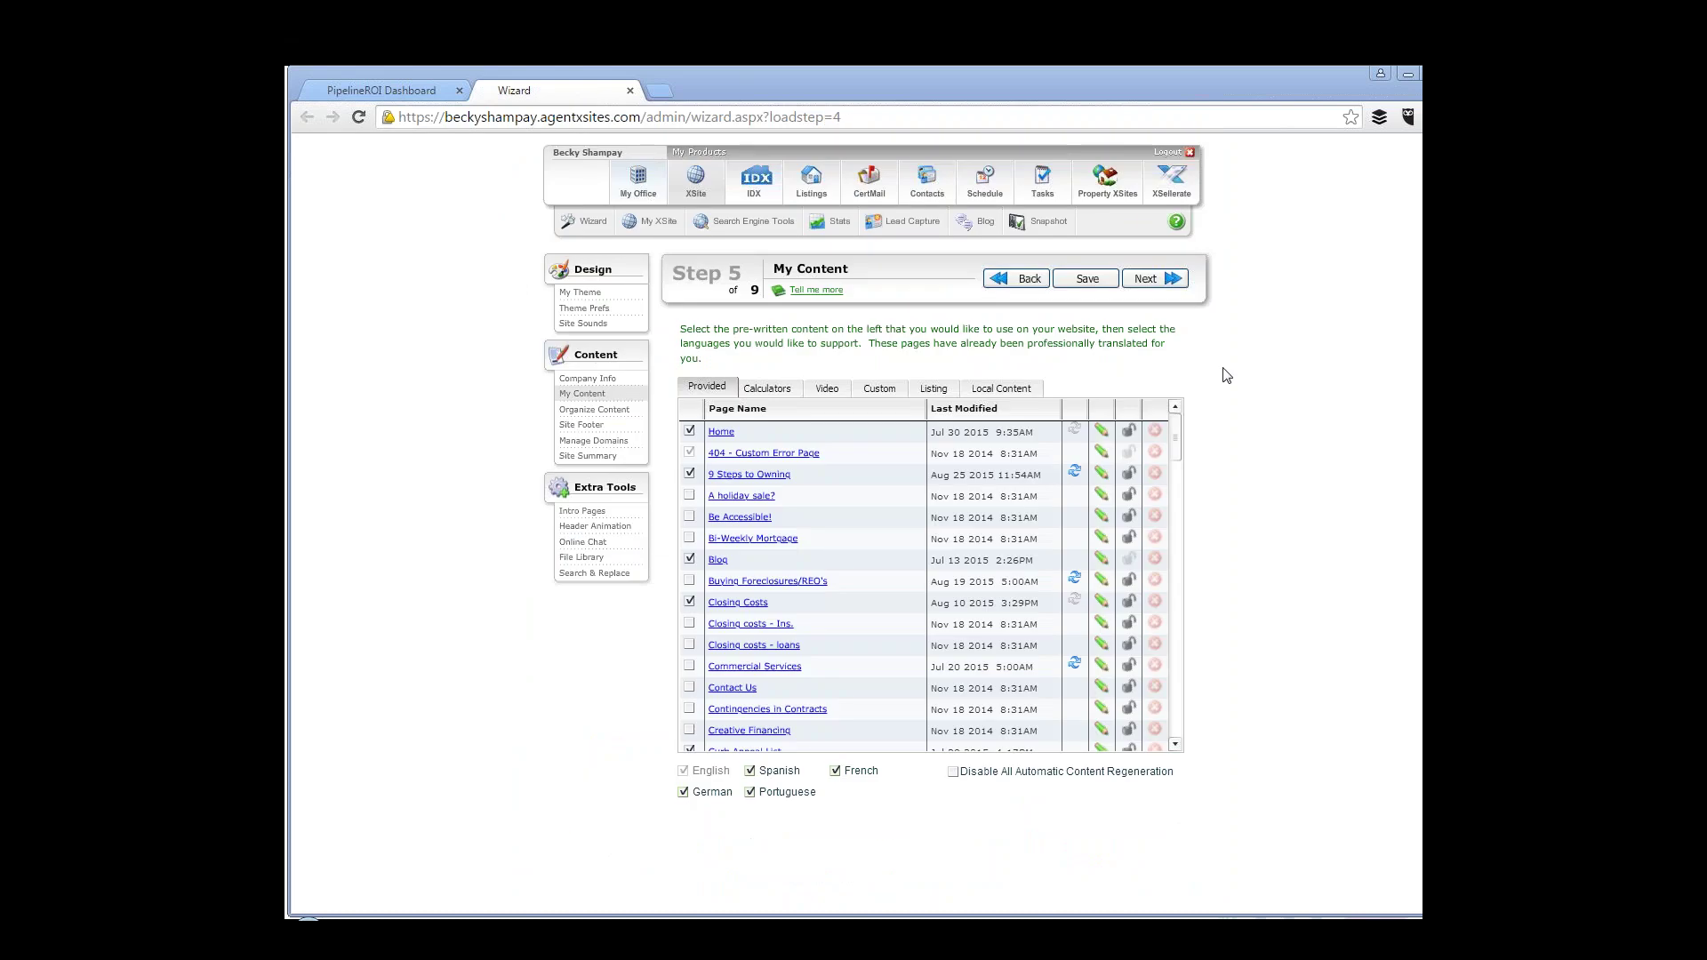
- Open the GhostWriter settings of the 9 Steps to Owning page, examine the automatic rewrite option and its day interval, and cancel
drag(1182, 433, 1186, 381)
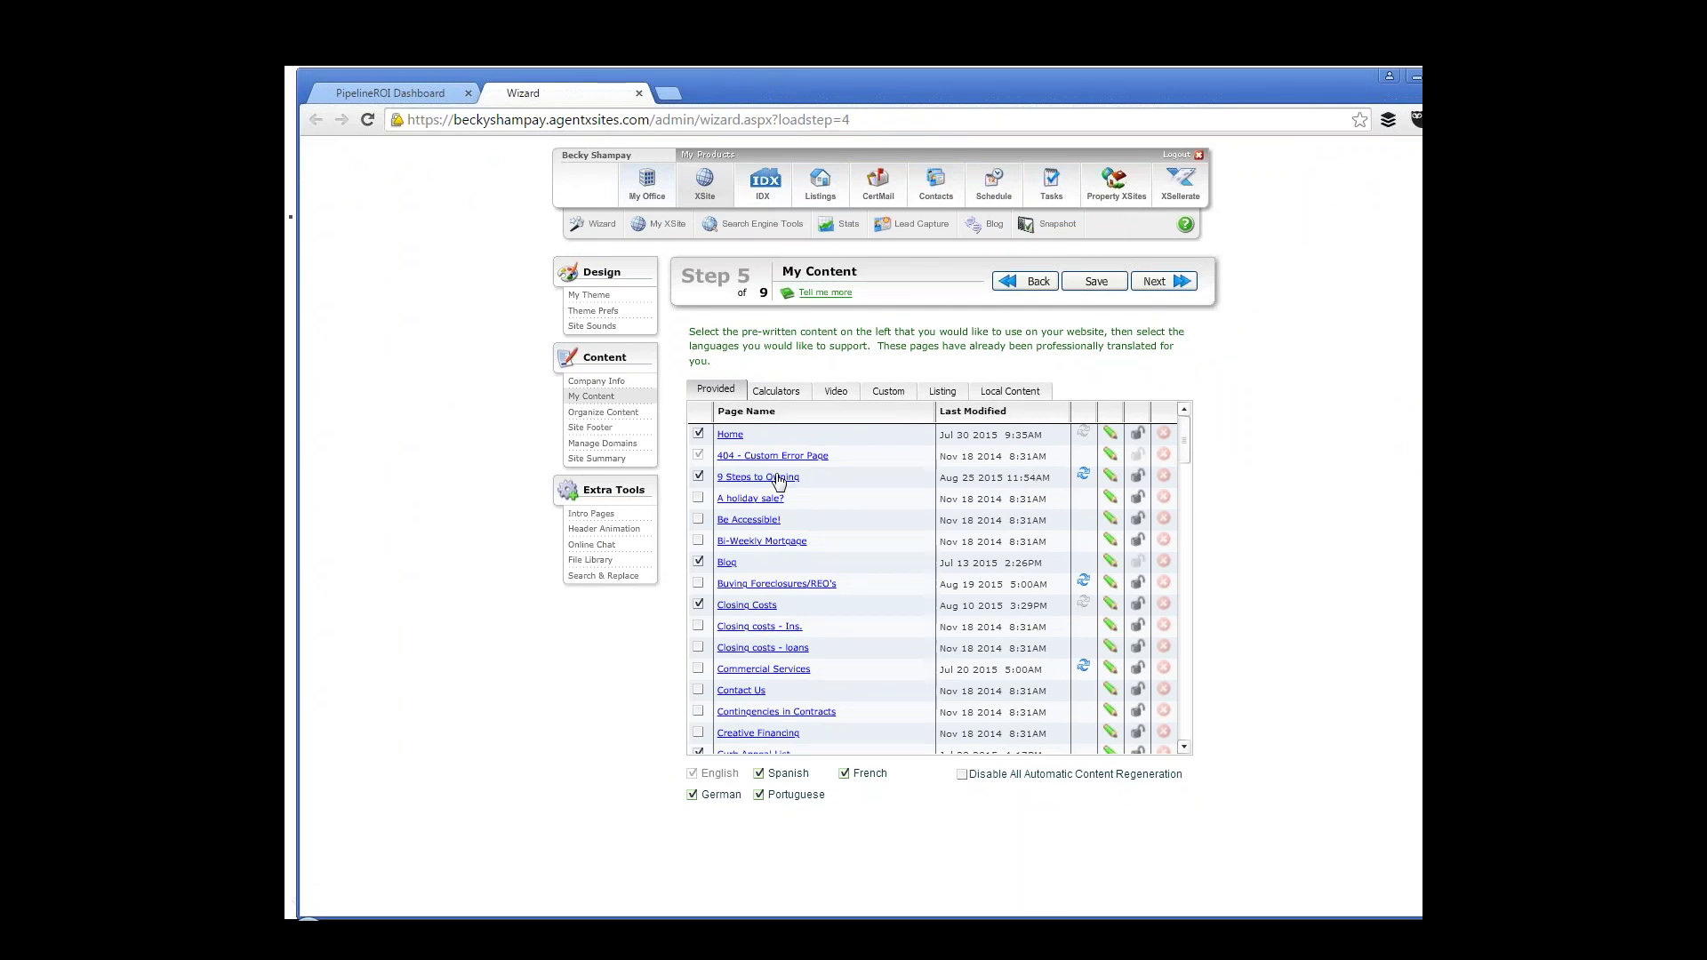
click(1084, 478)
click(1084, 475)
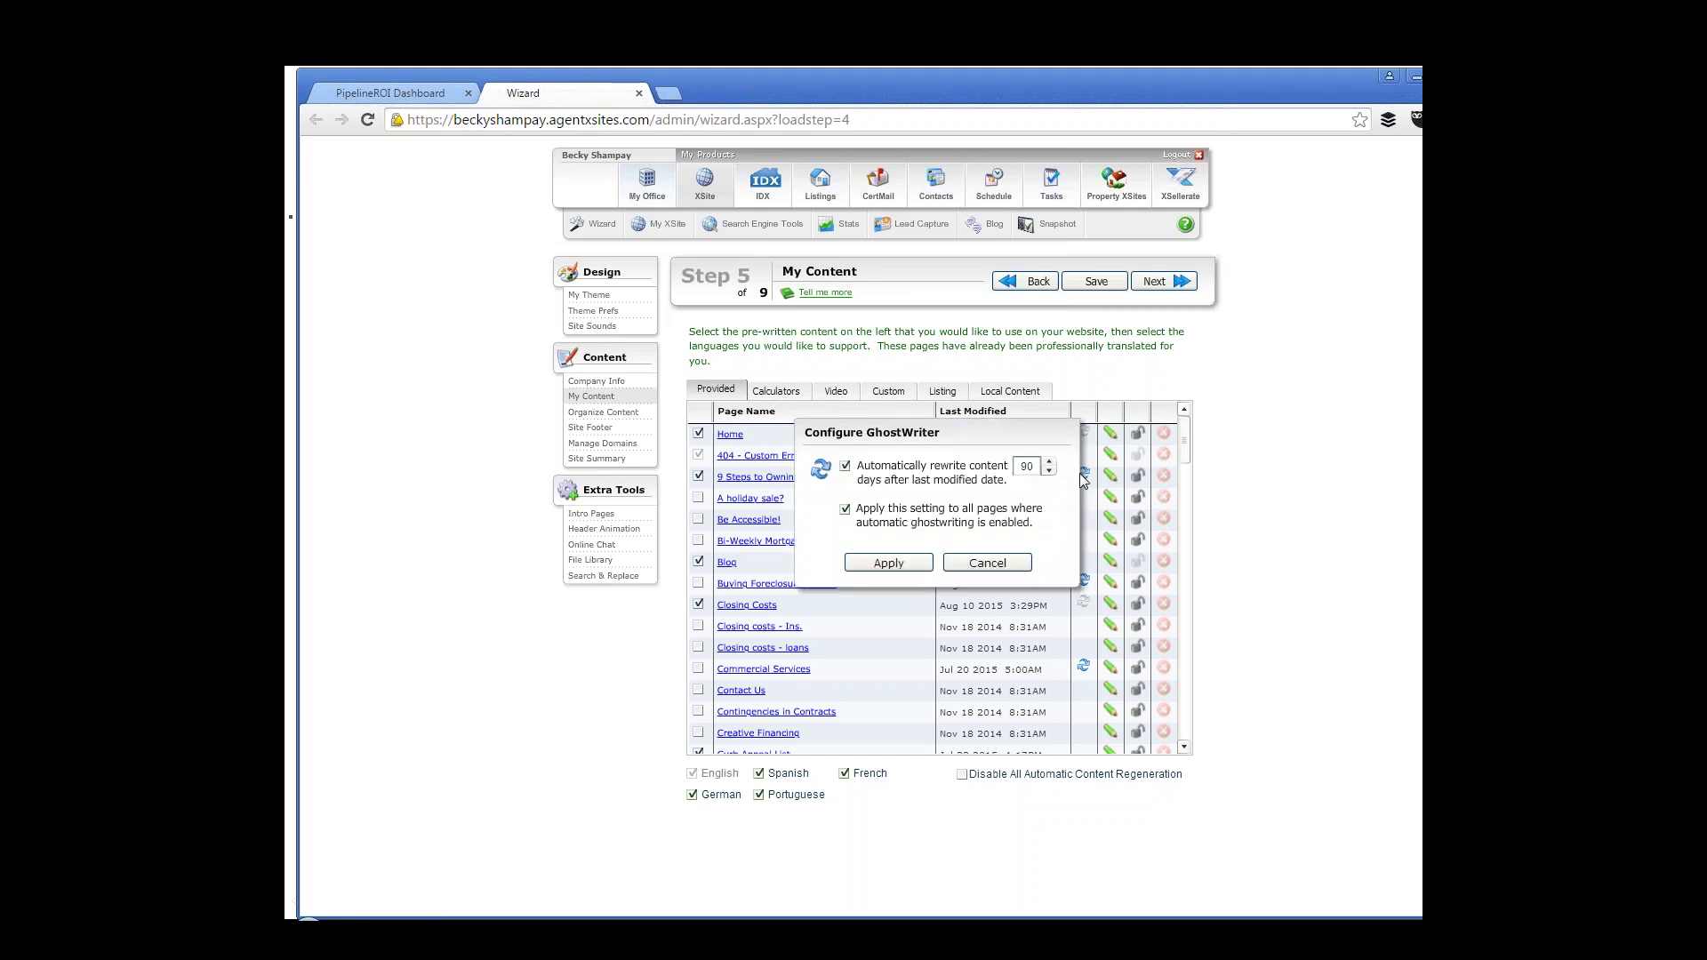
click(846, 467)
double_click(1026, 466)
click(1011, 563)
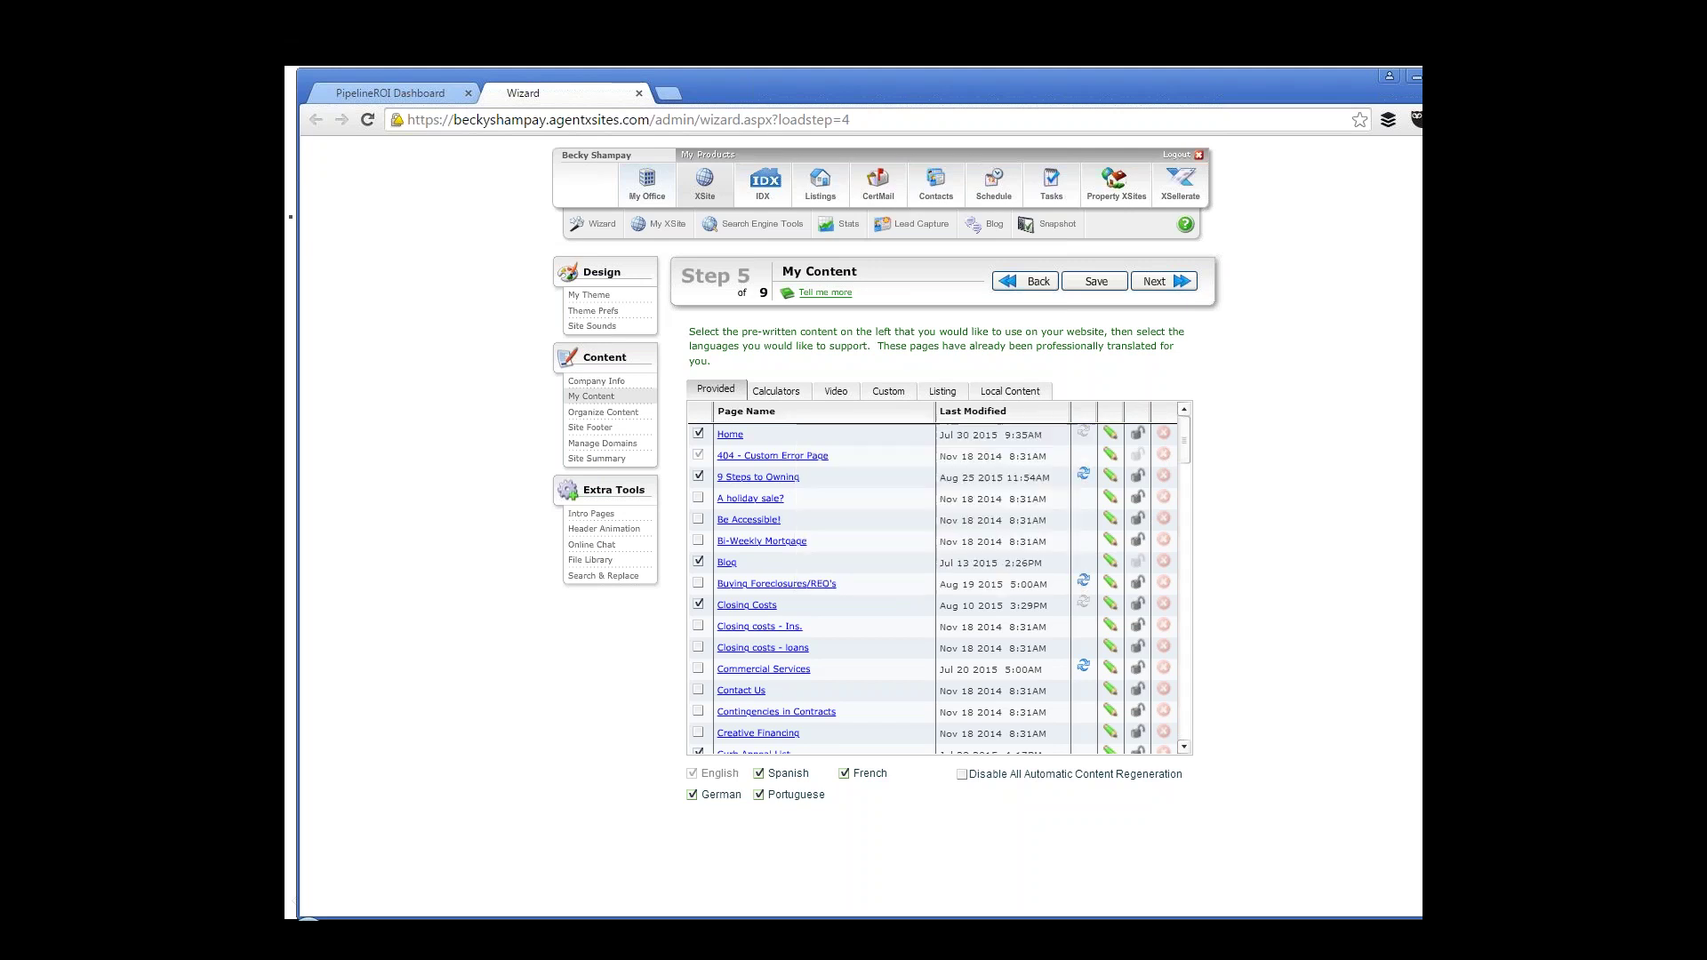
- Check the rewrite interval in the GhostWriter settings for Buying Foreclosures/REO's, Commercial Services and again 9 Steps to Owning, cancelling each
click(1083, 580)
double_click(1029, 466)
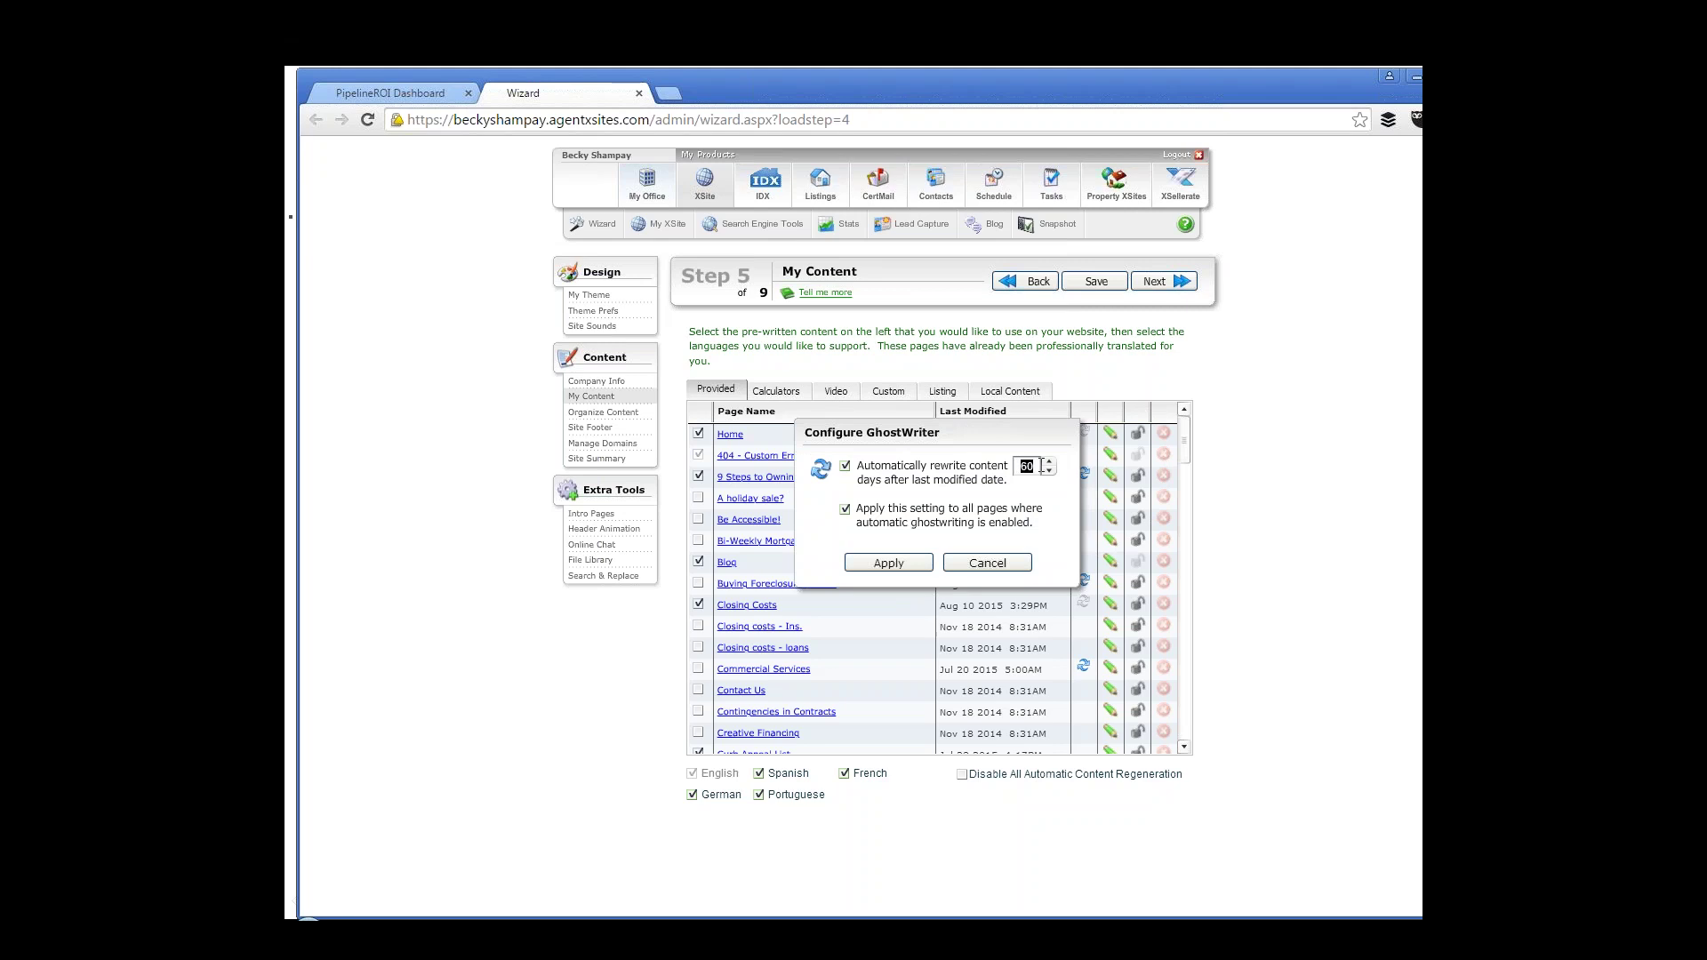
click(1013, 562)
click(1084, 667)
click(1010, 563)
click(1085, 474)
double_click(1031, 465)
click(989, 564)
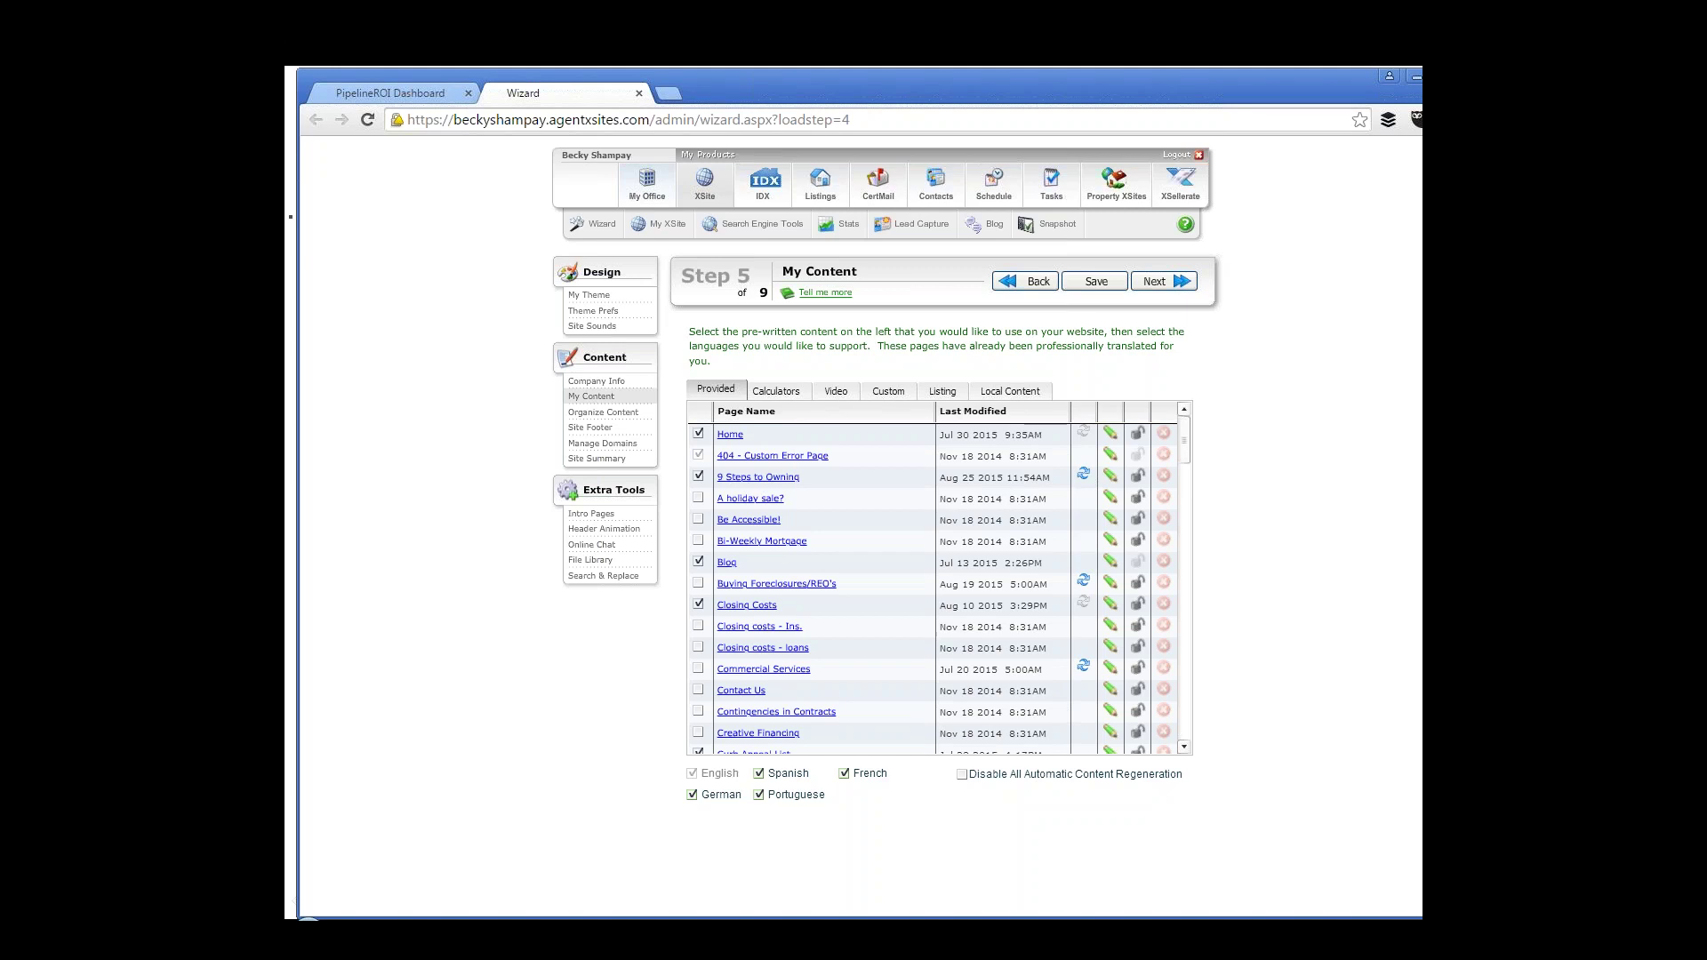
- Examine the automatic rewrite options in the GhostWriter settings of the Home and 9 Steps to Owning pages, cancelling both
click(1084, 437)
click(845, 467)
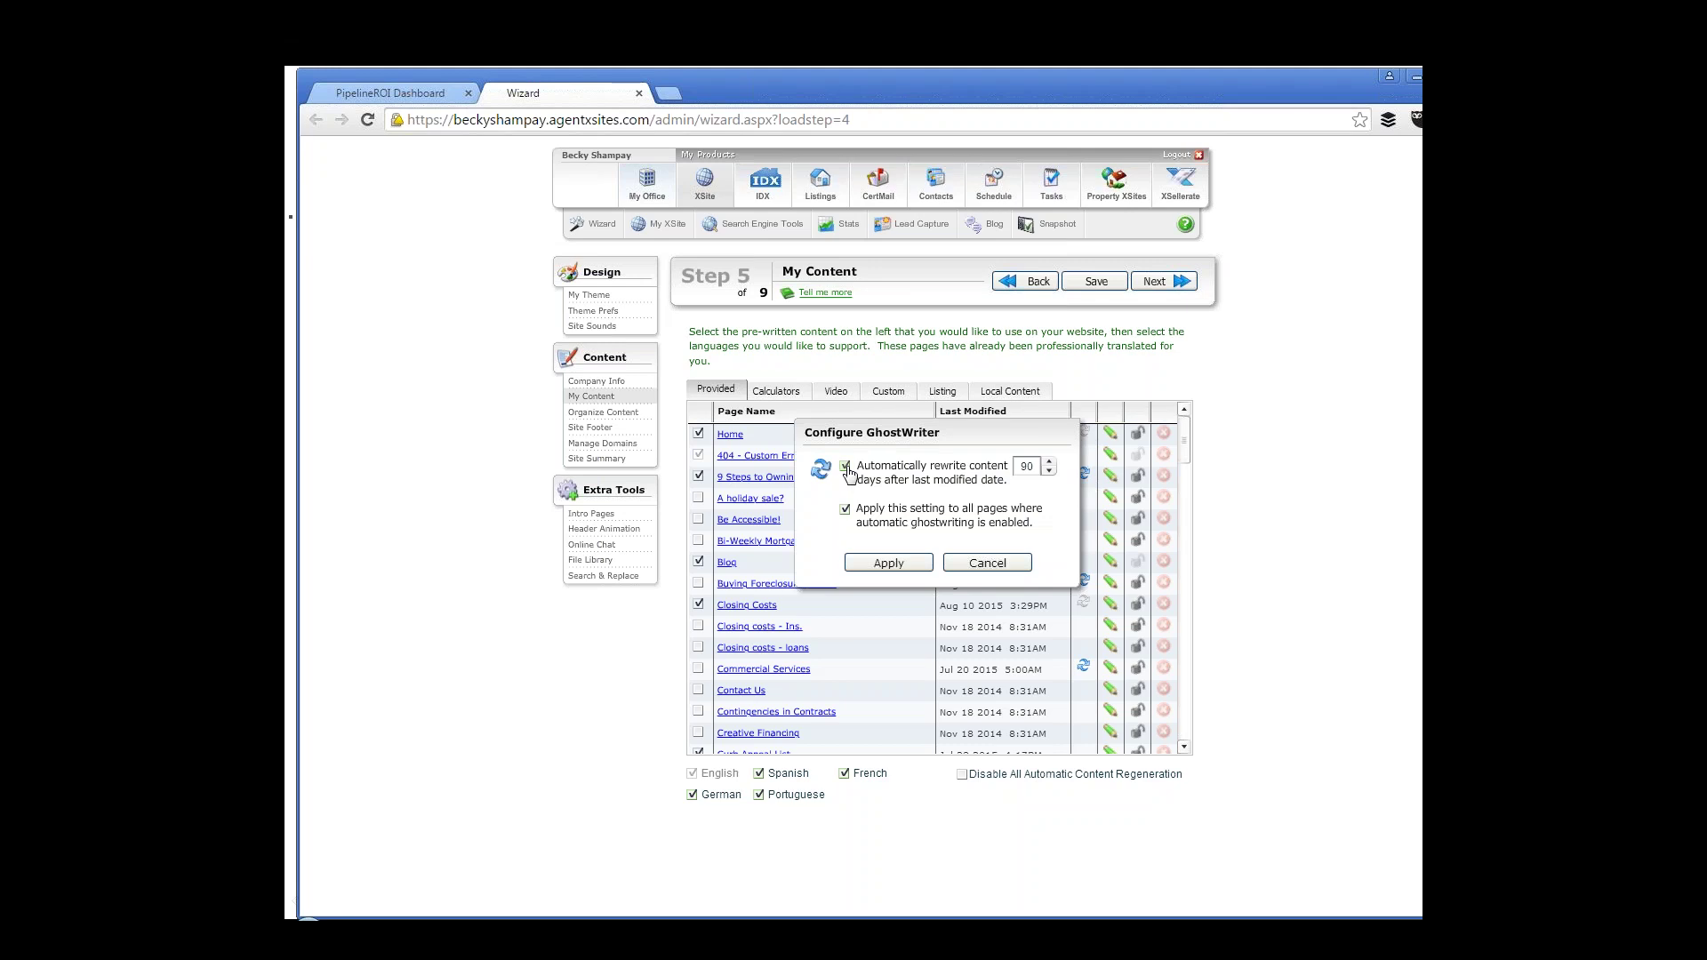
click(987, 562)
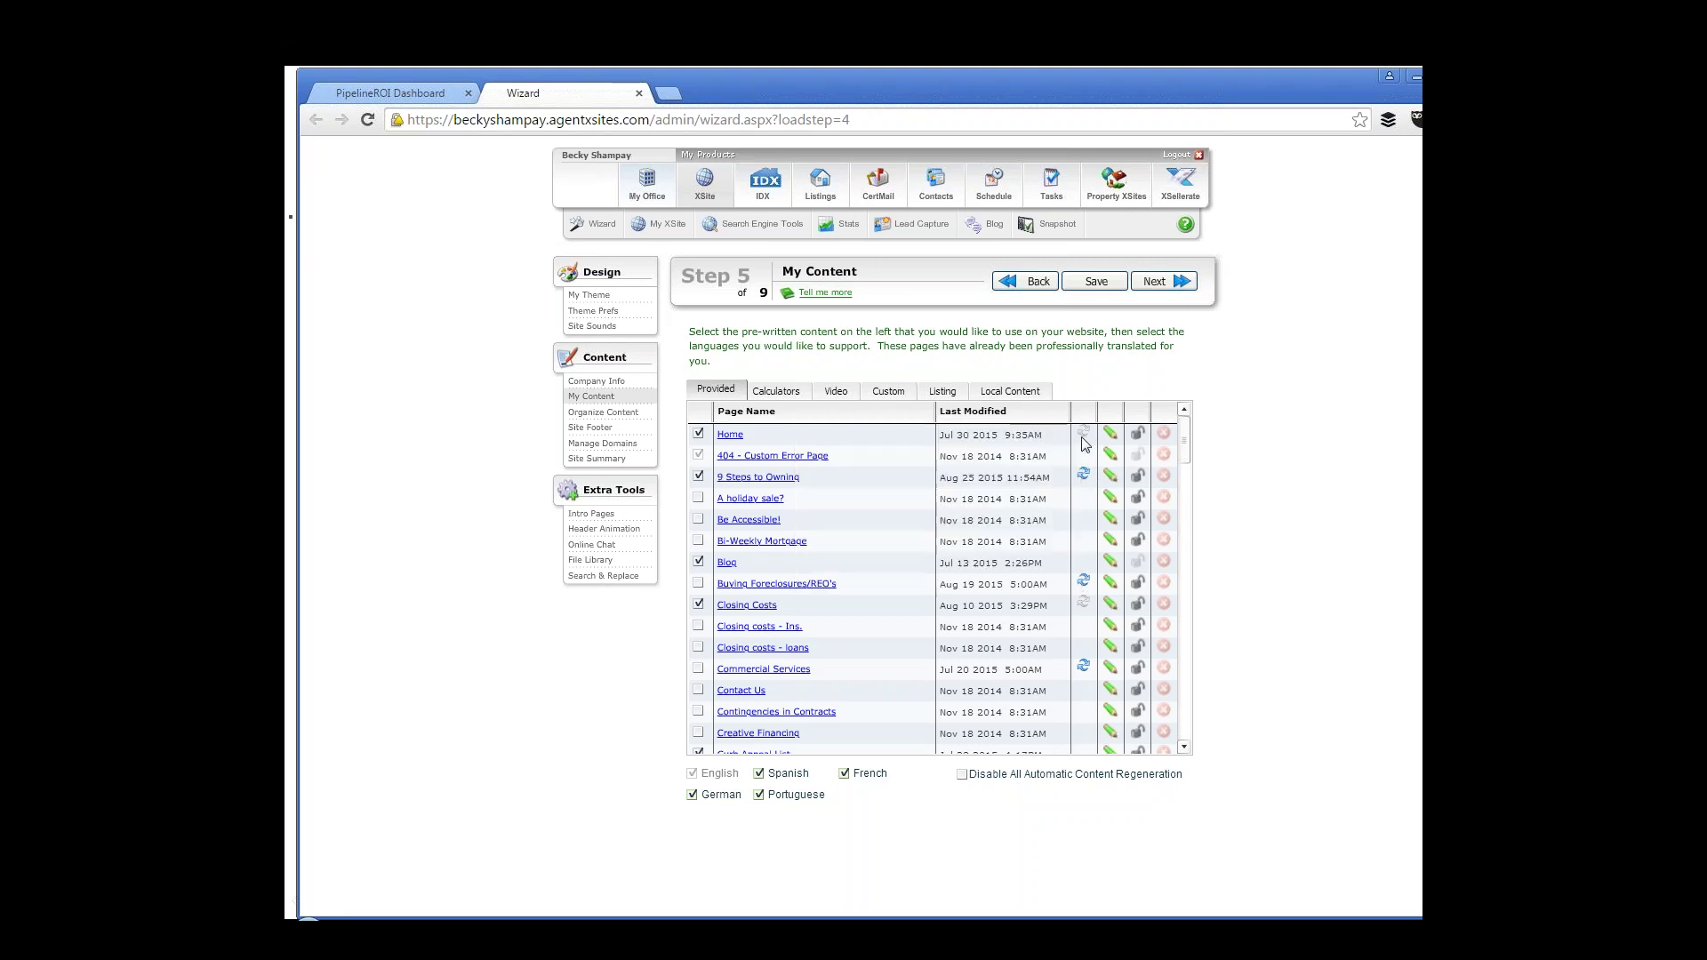
click(1083, 474)
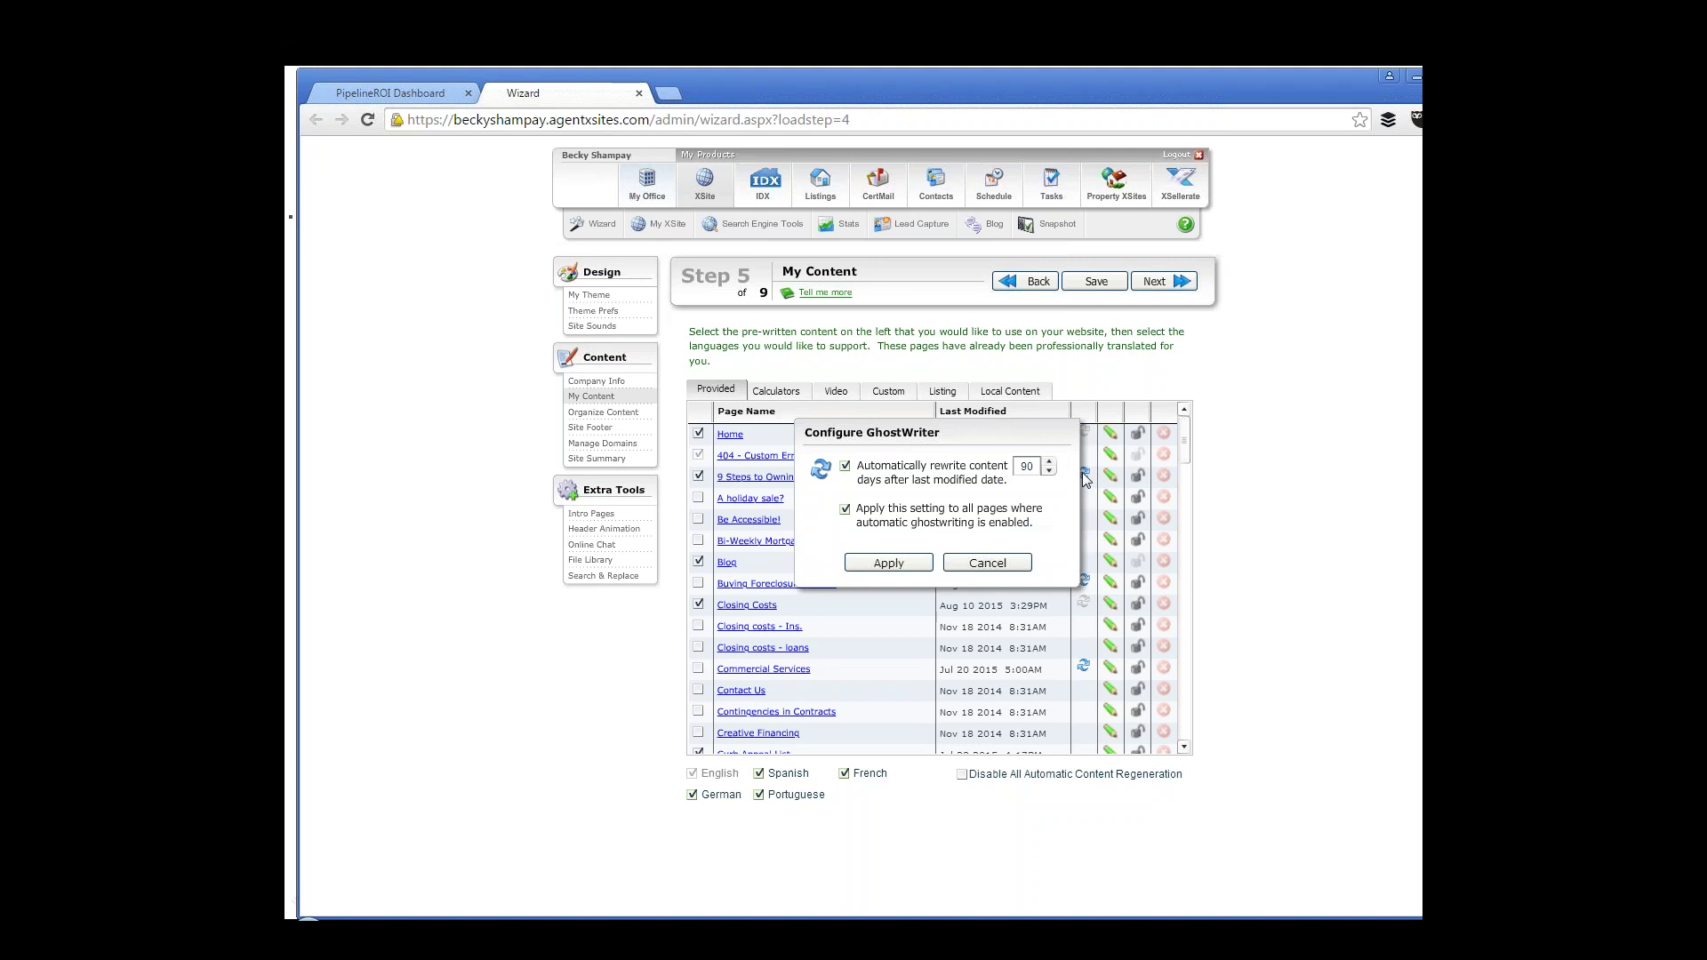
click(1024, 558)
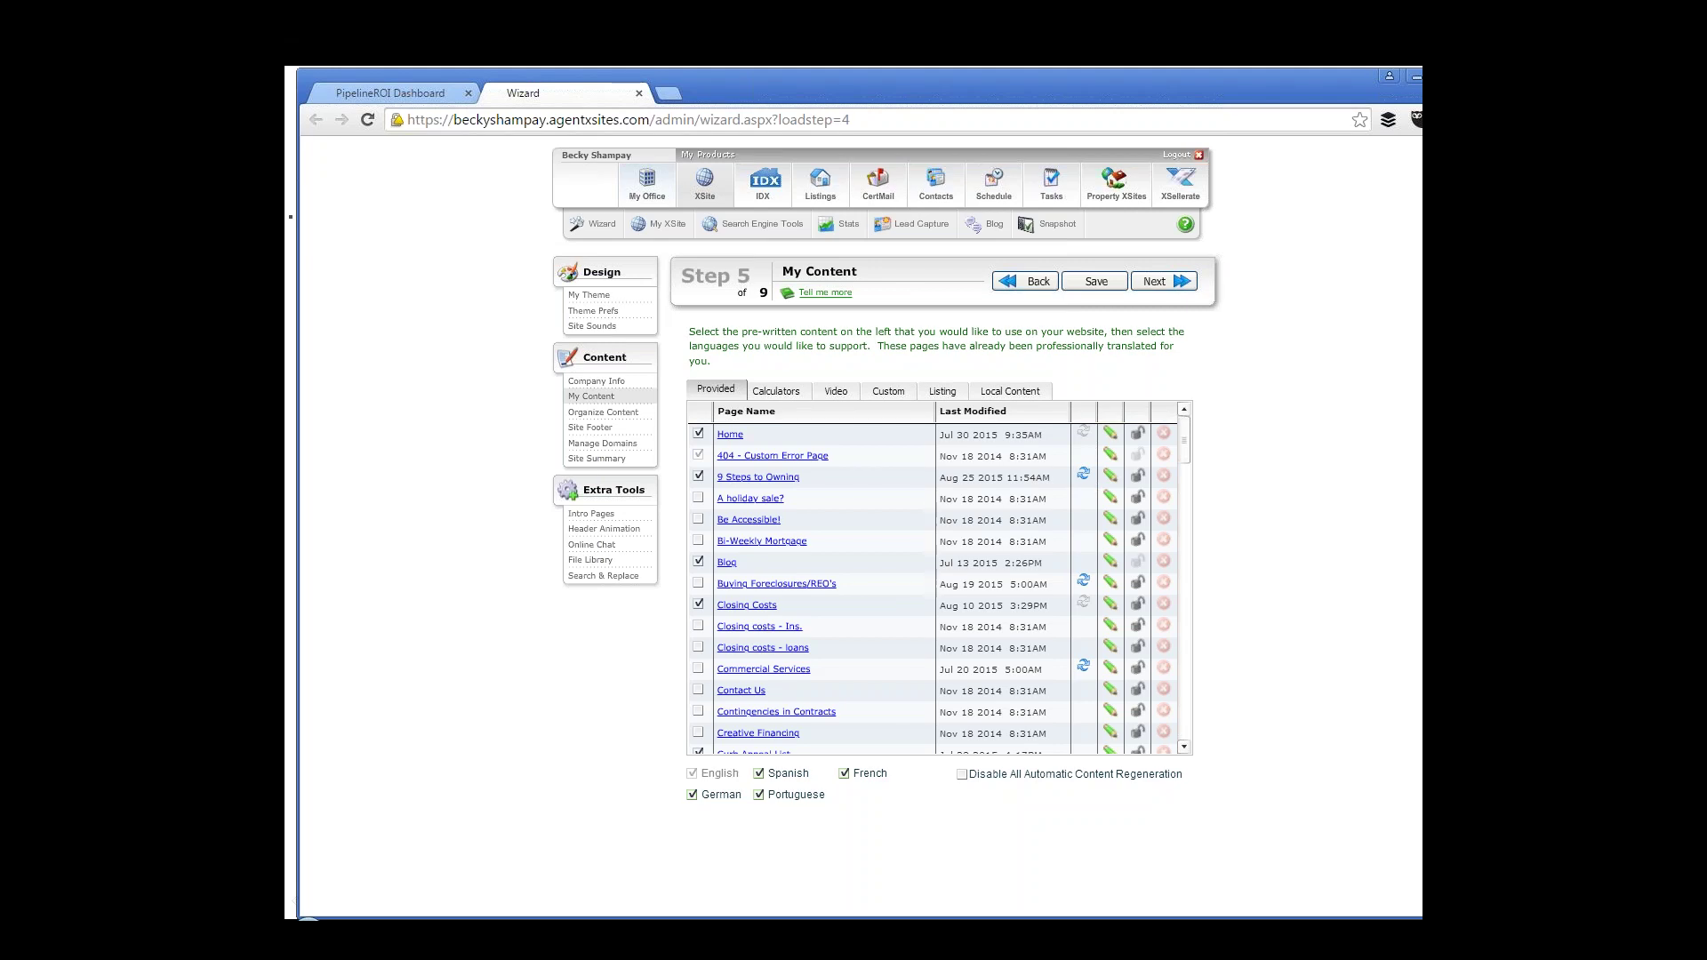
- Move the browser window aside and switch to the presentation slide "The content half of the model"
drag(710, 81, 968, 127)
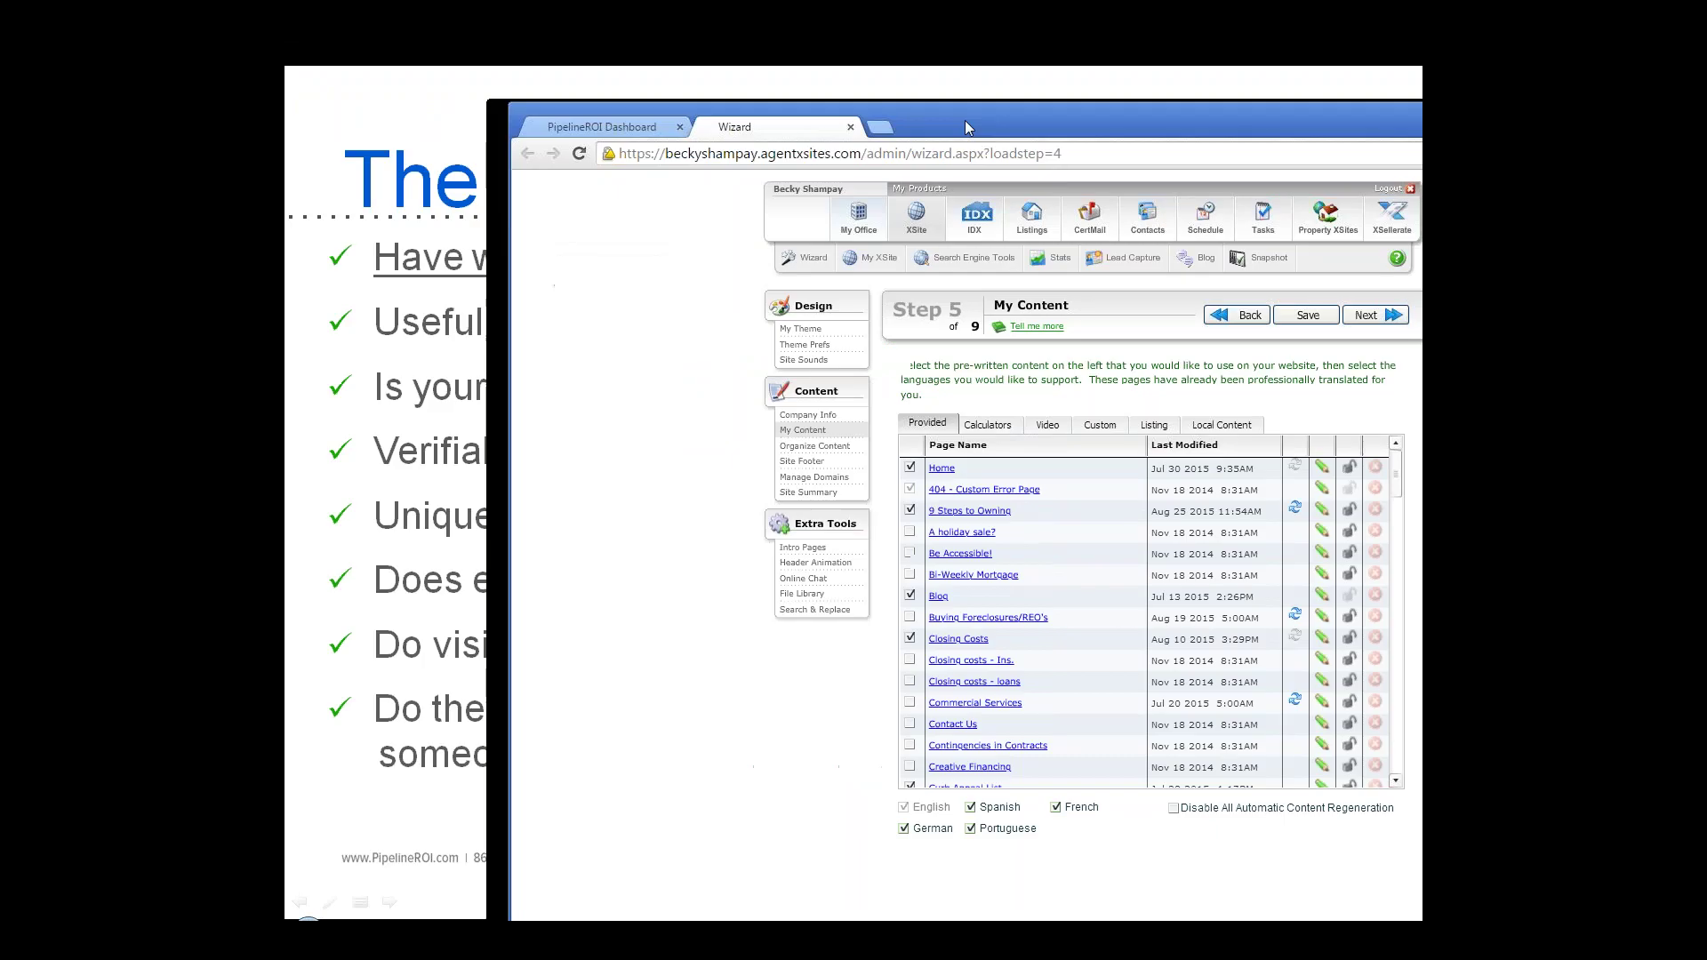
key(alt+Tab)
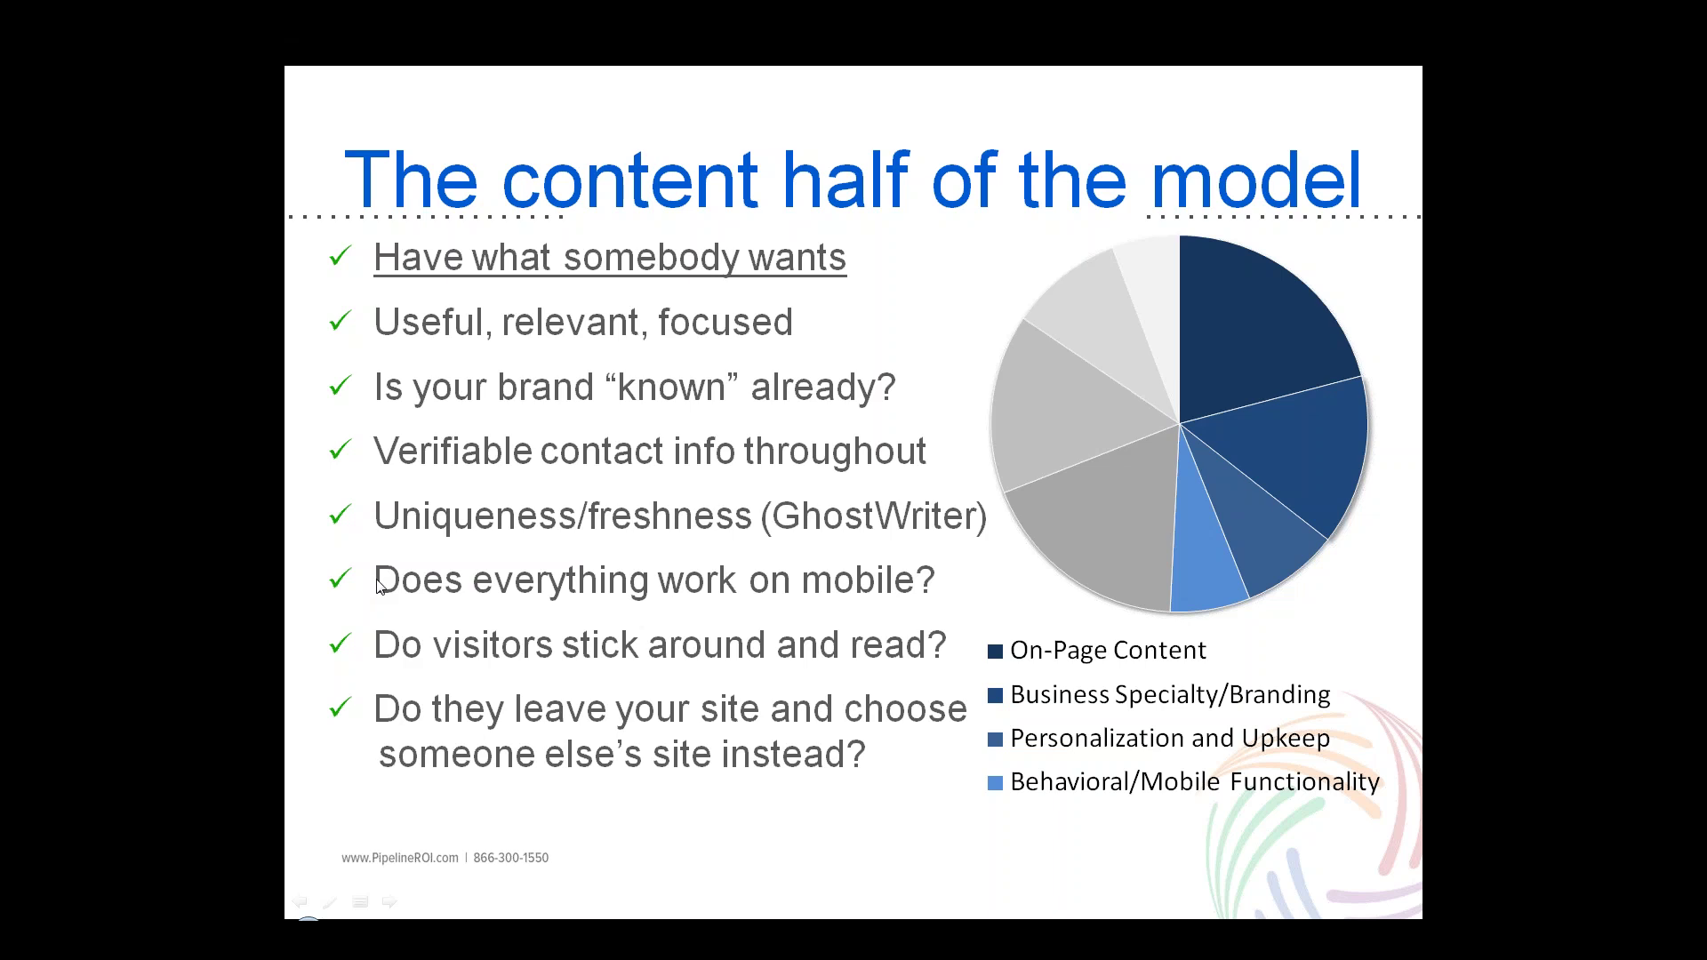
click(907, 585)
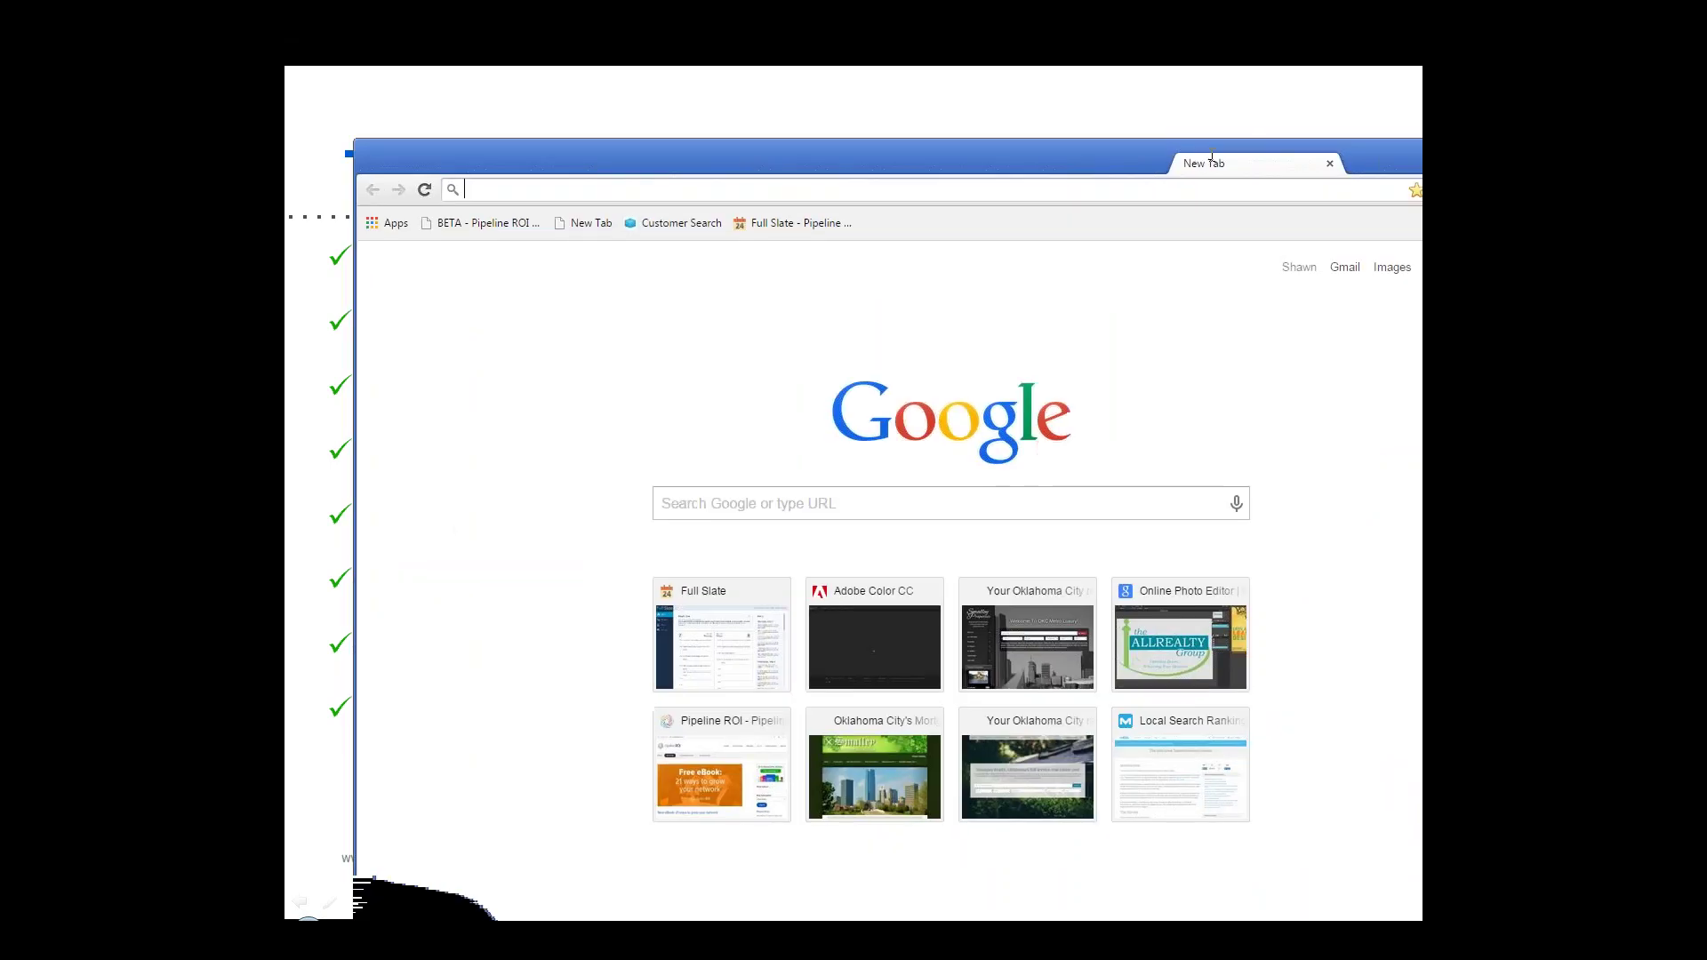
- Search Google for "mobile friendly test" and open Google's Mobile-Friendly Test page
click(790, 470)
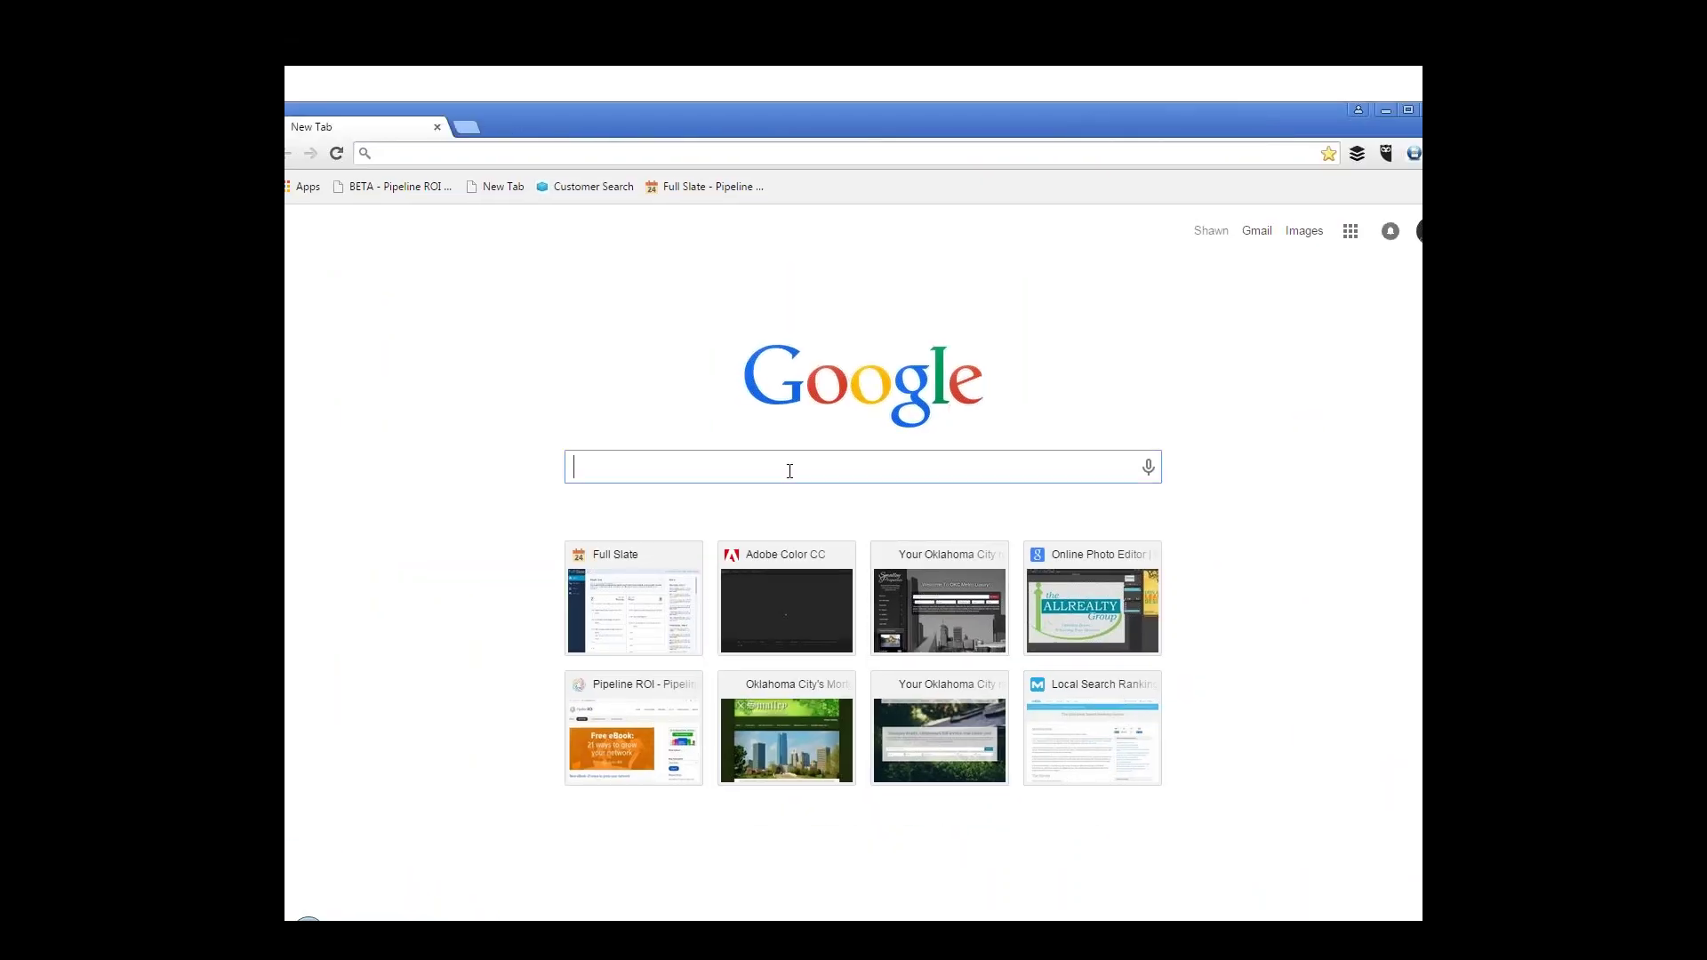
text(Mobile)
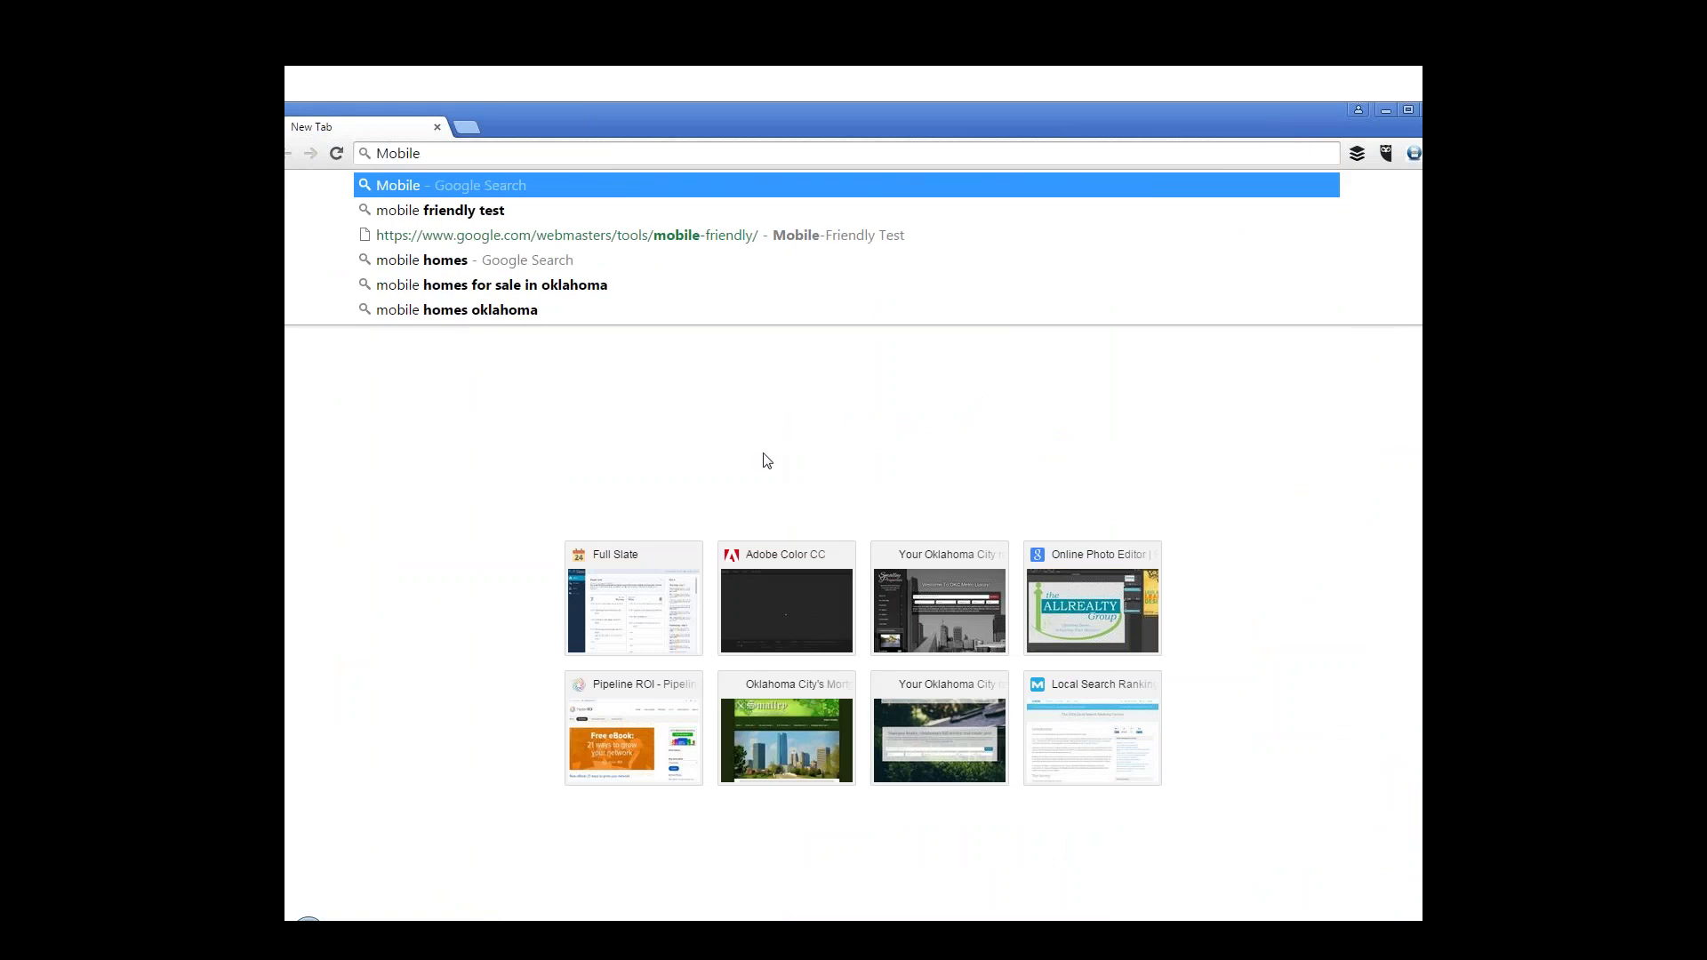
click(494, 213)
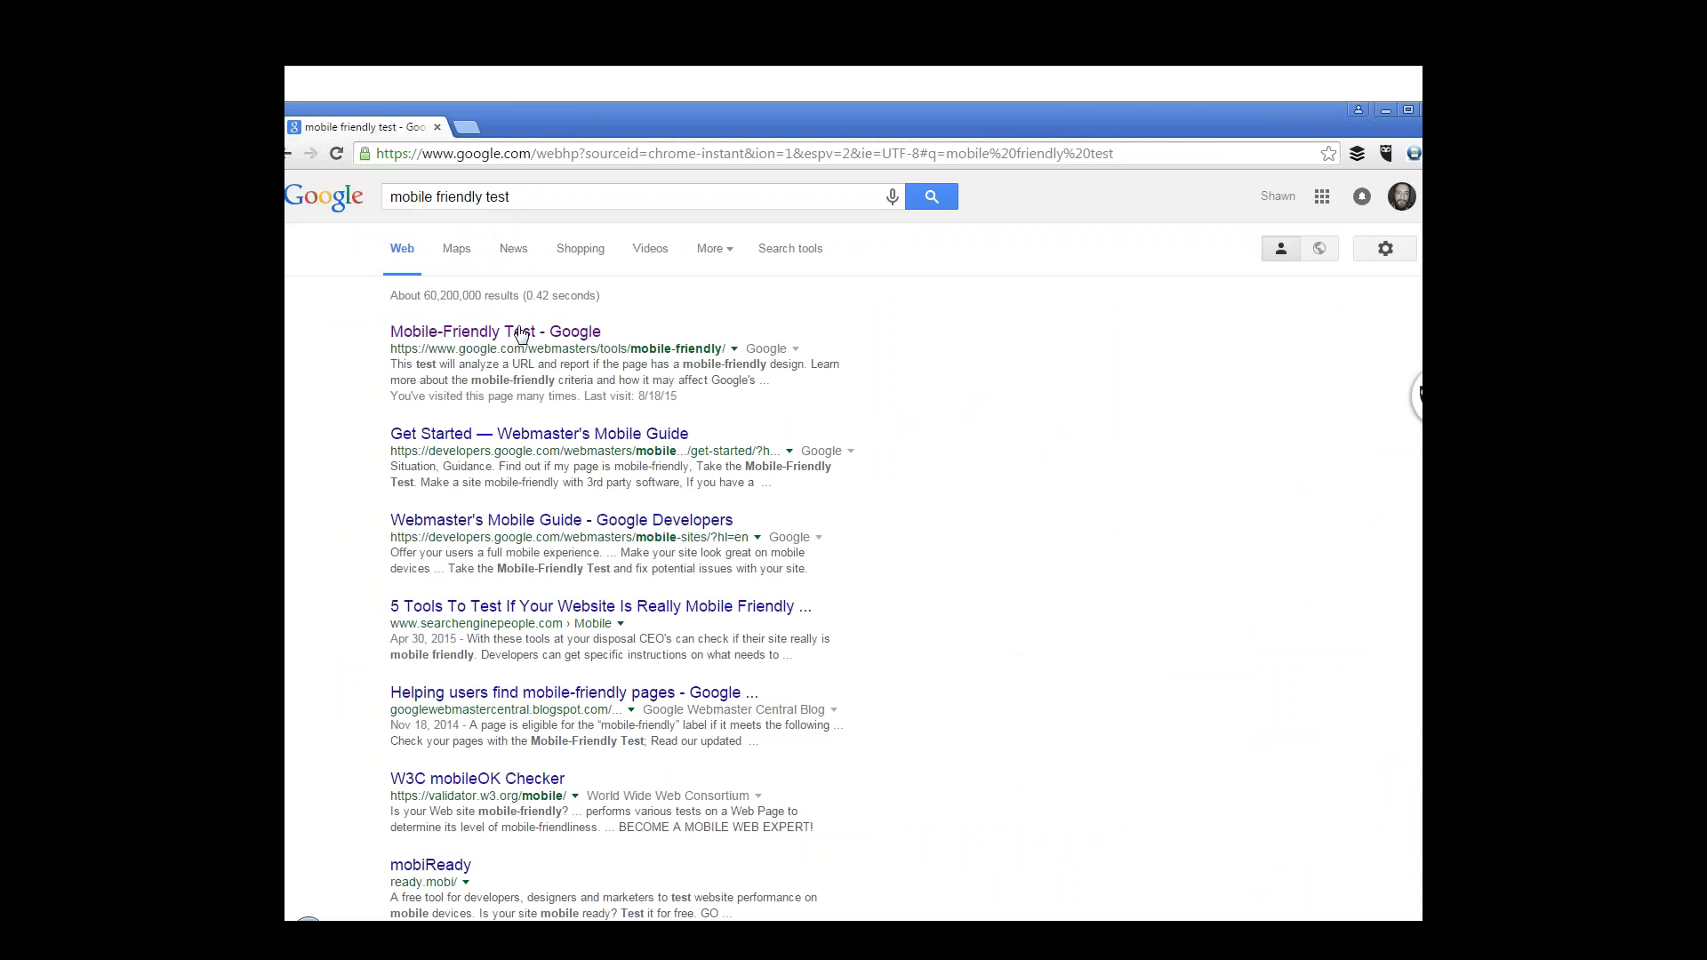
click(521, 334)
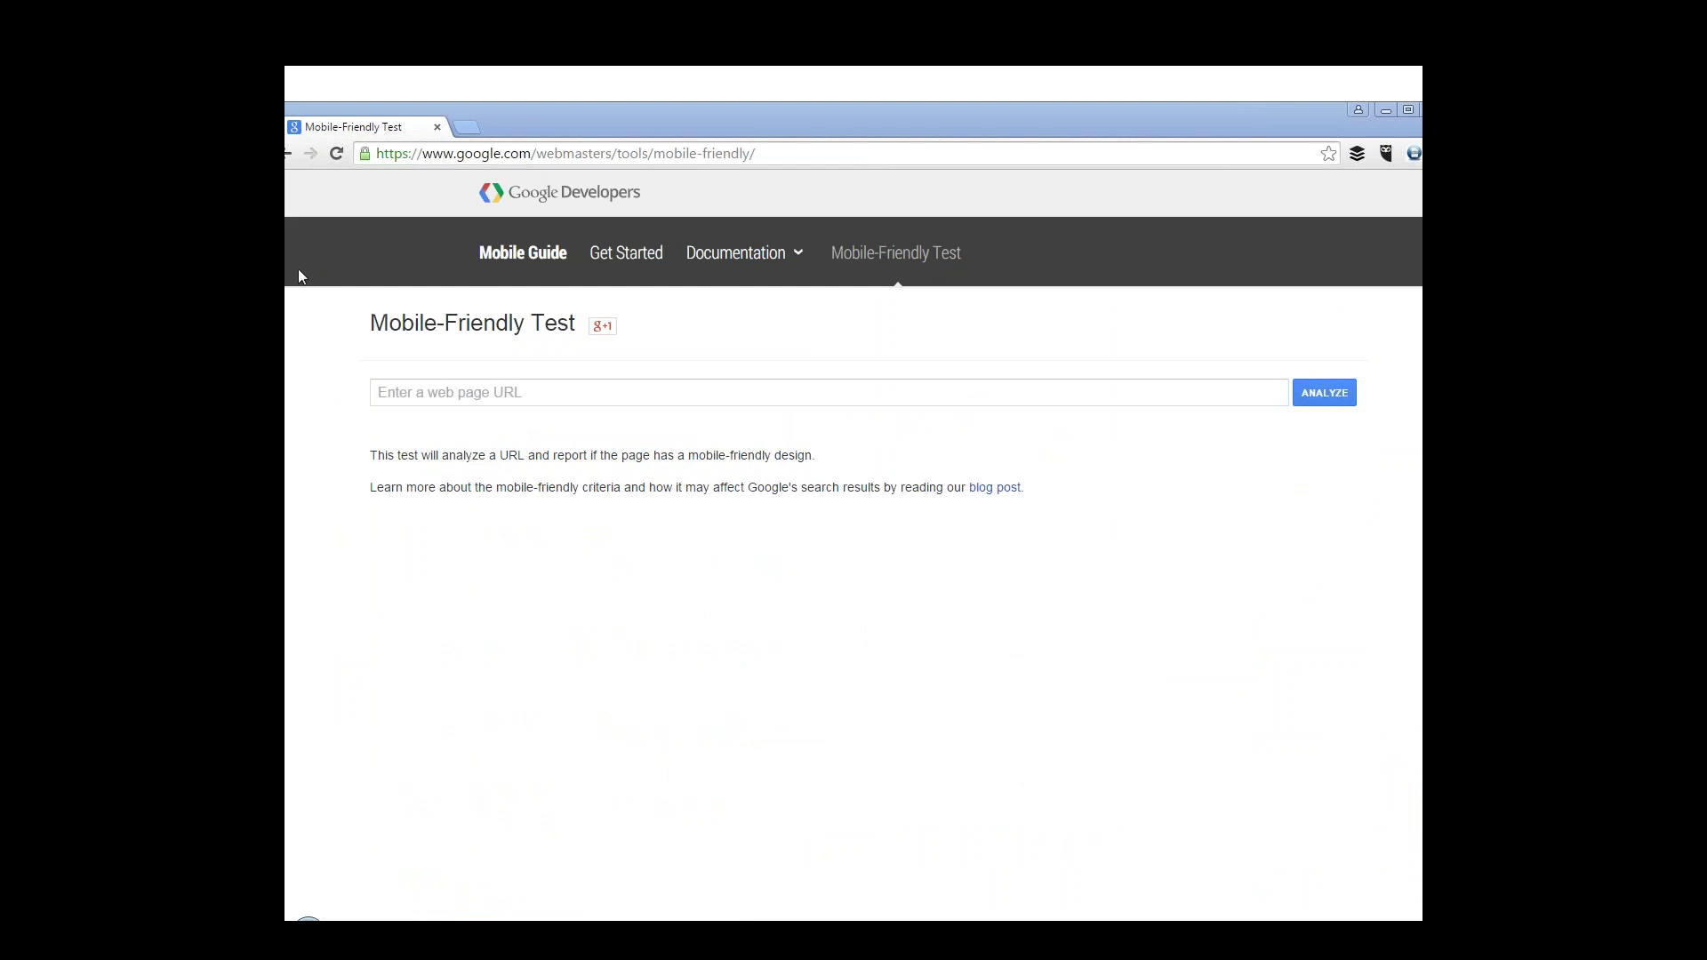
click(585, 394)
text(http://www.shampayrealty.com/)
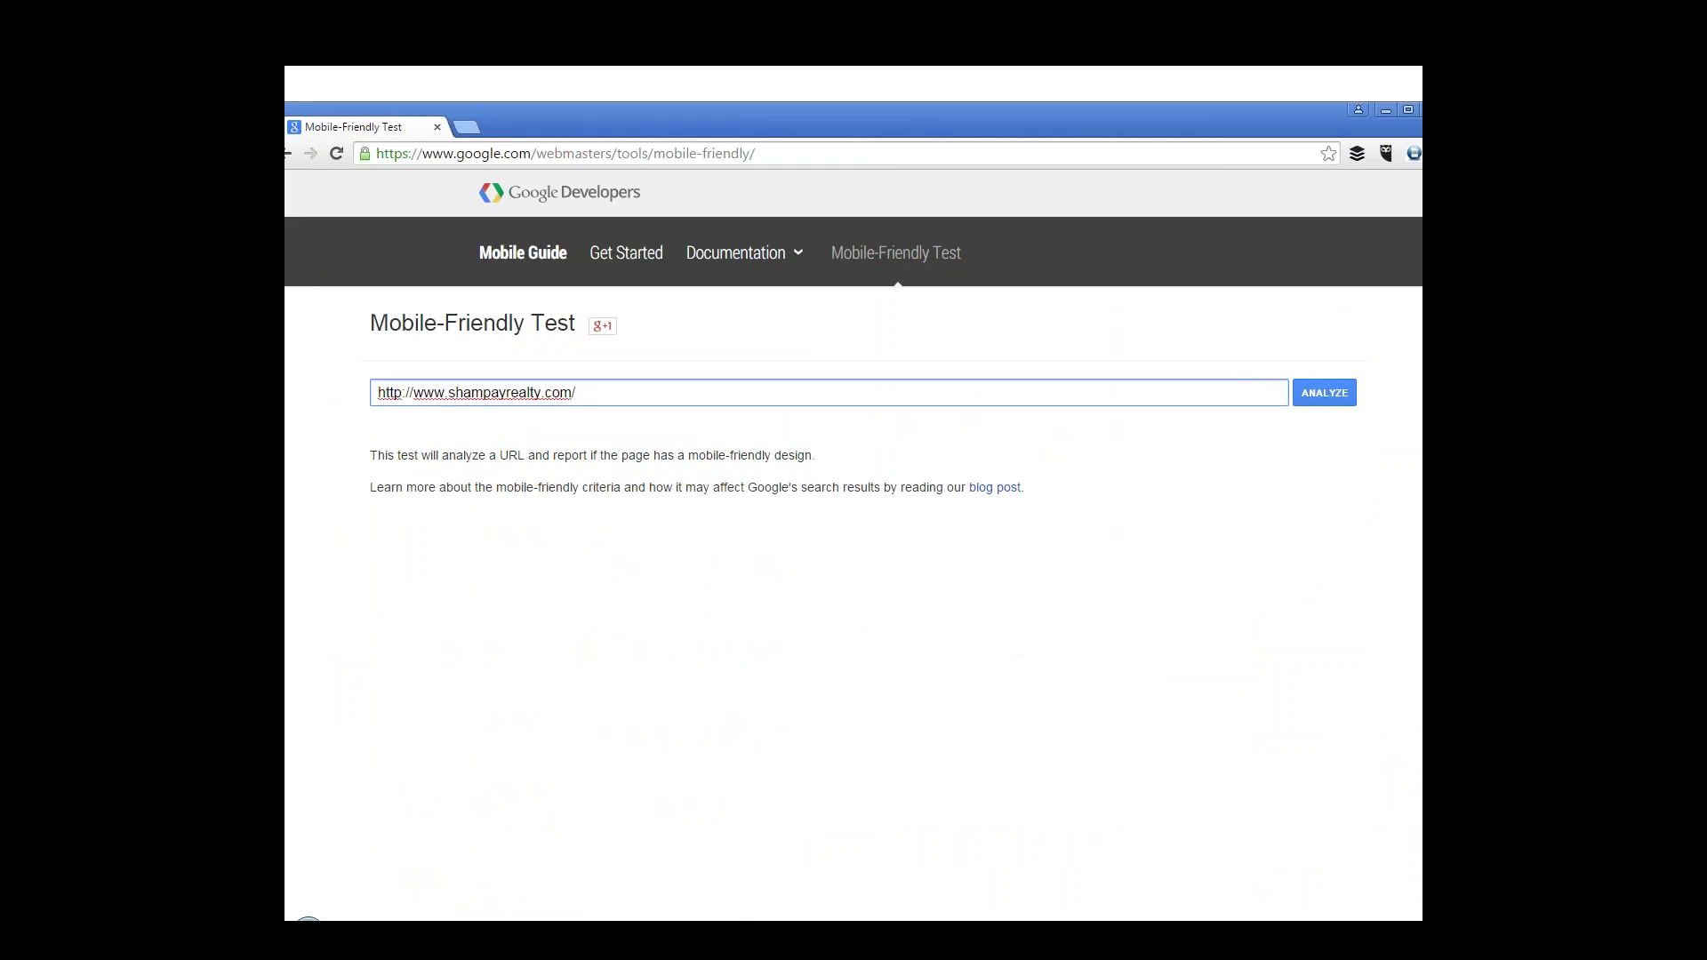
click(1314, 396)
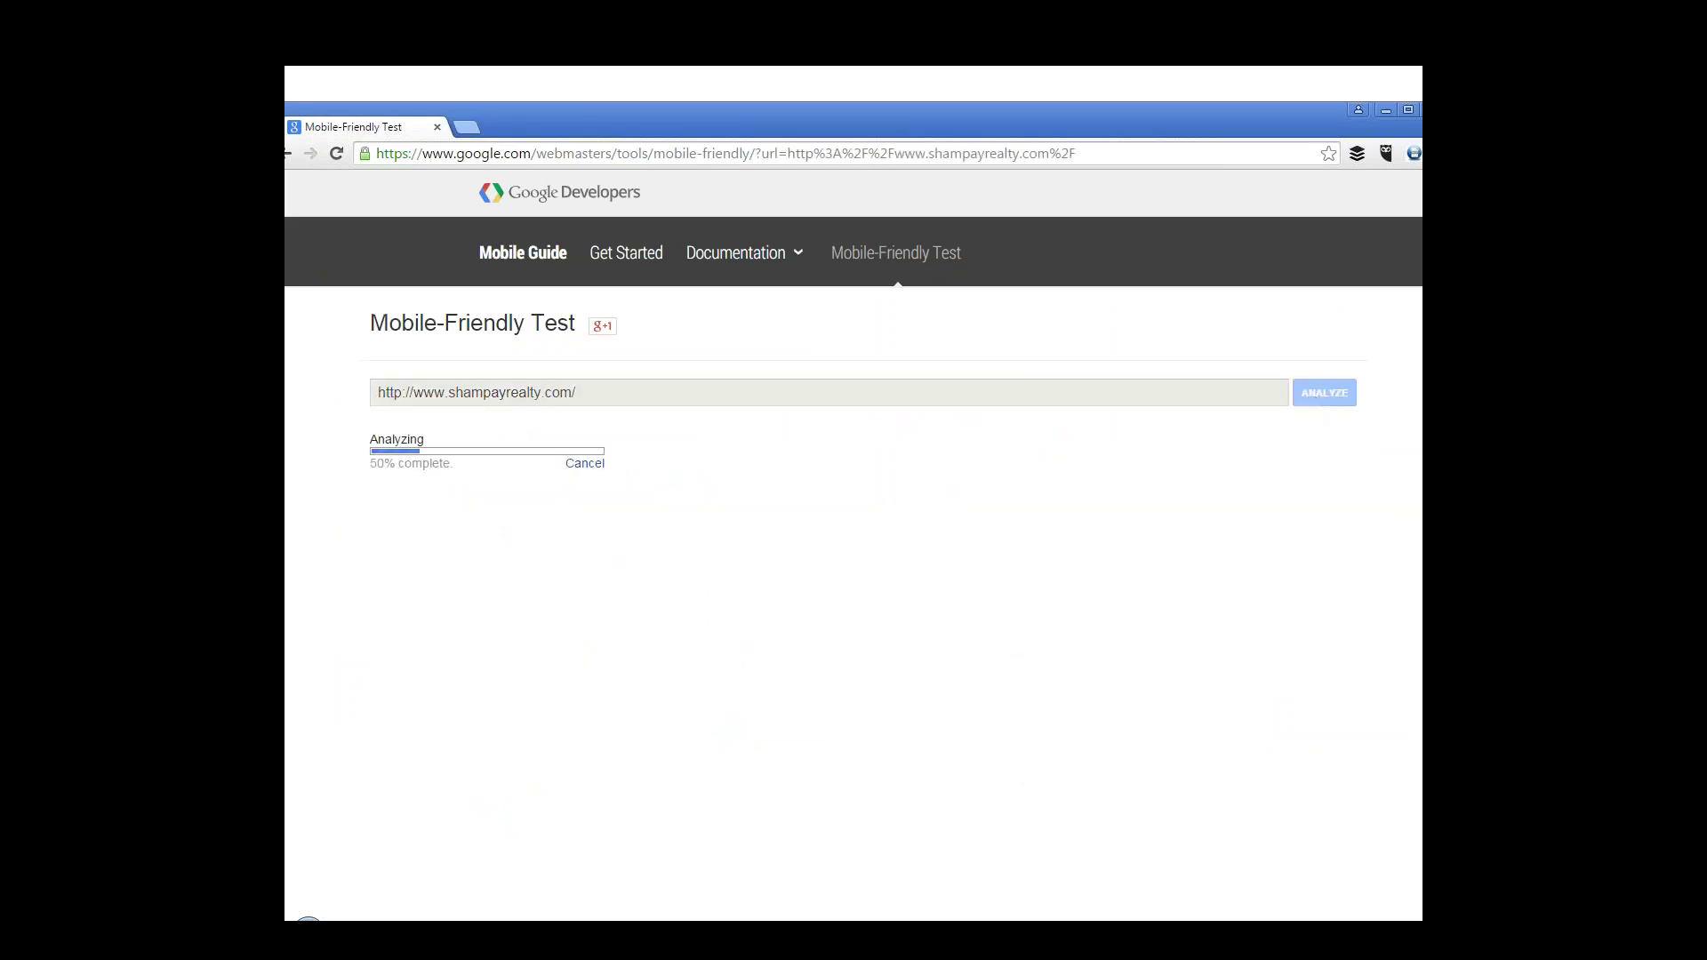
- Bring the Shampay Realty home page into the test's browser window and fit that window fully within the shared view
drag(1192, 244, 786, 117)
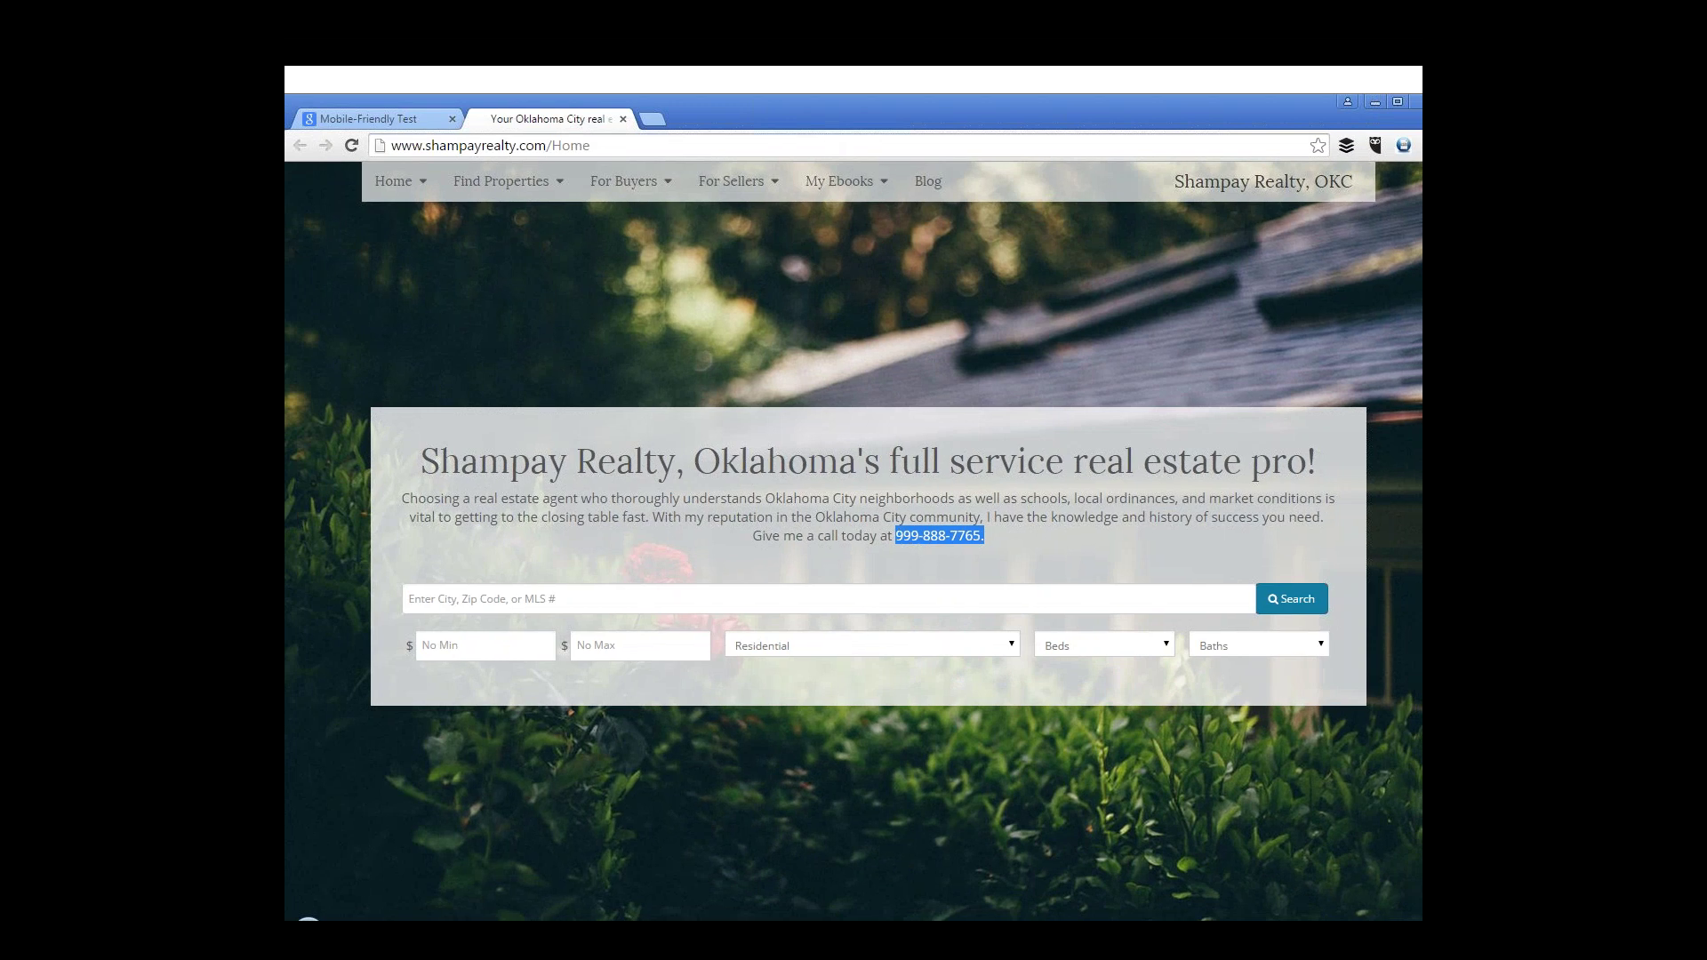
drag(1424, 216, 1394, 216)
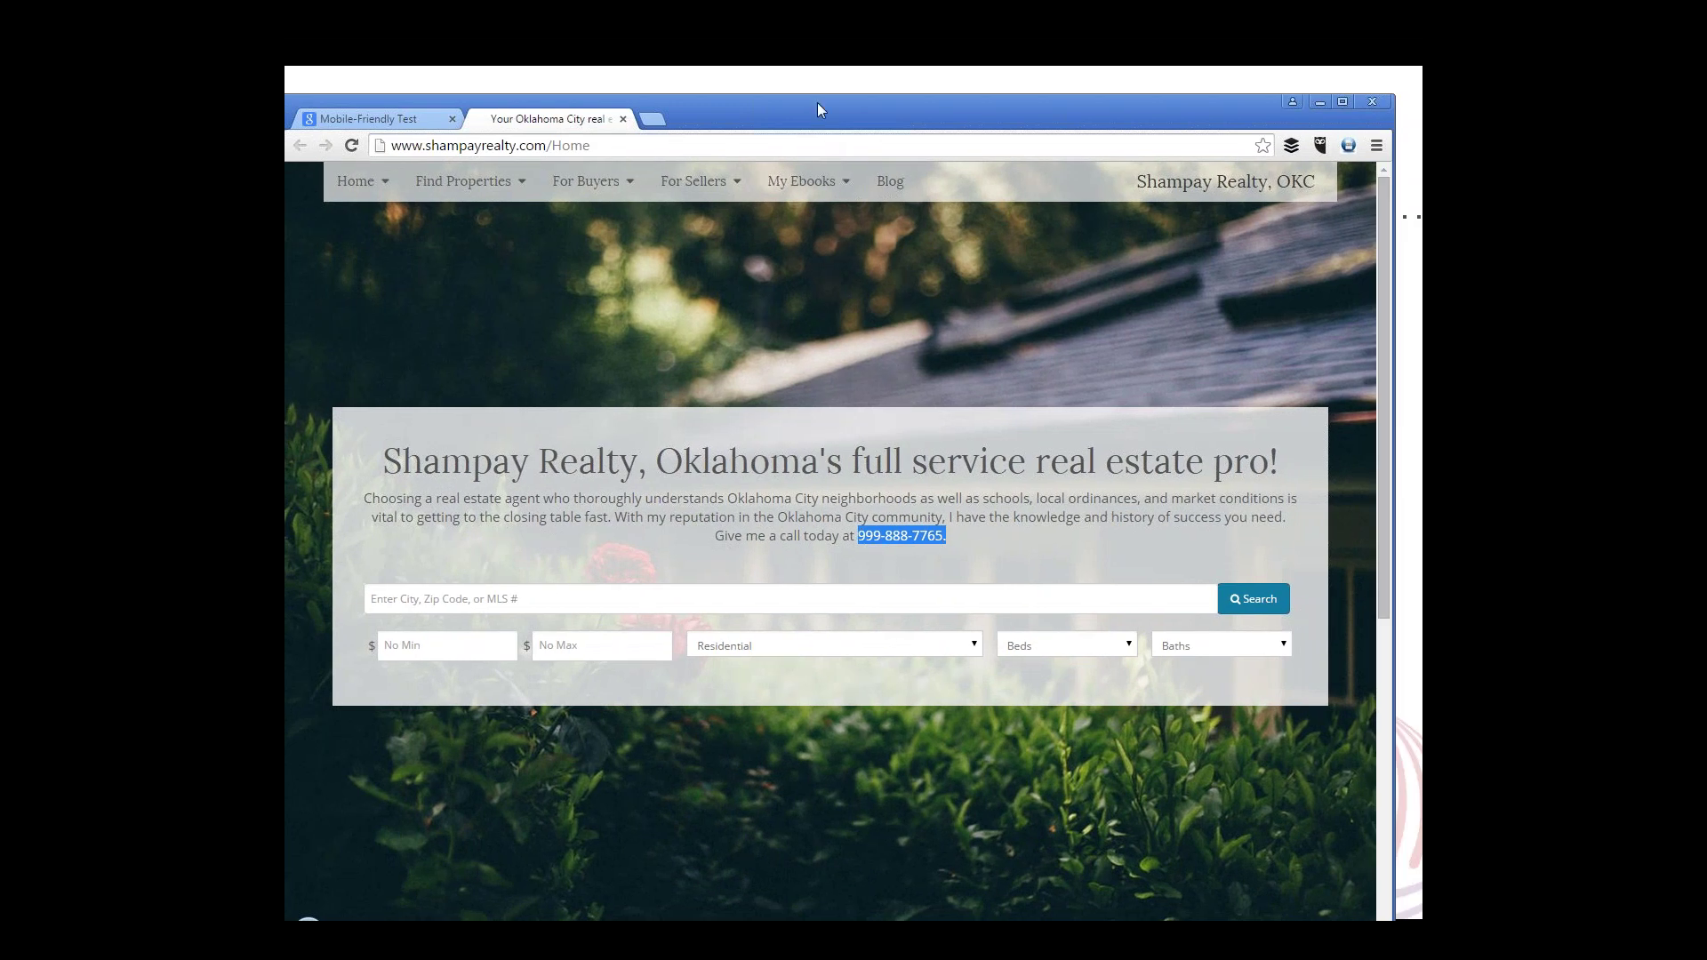
drag(818, 103, 840, 76)
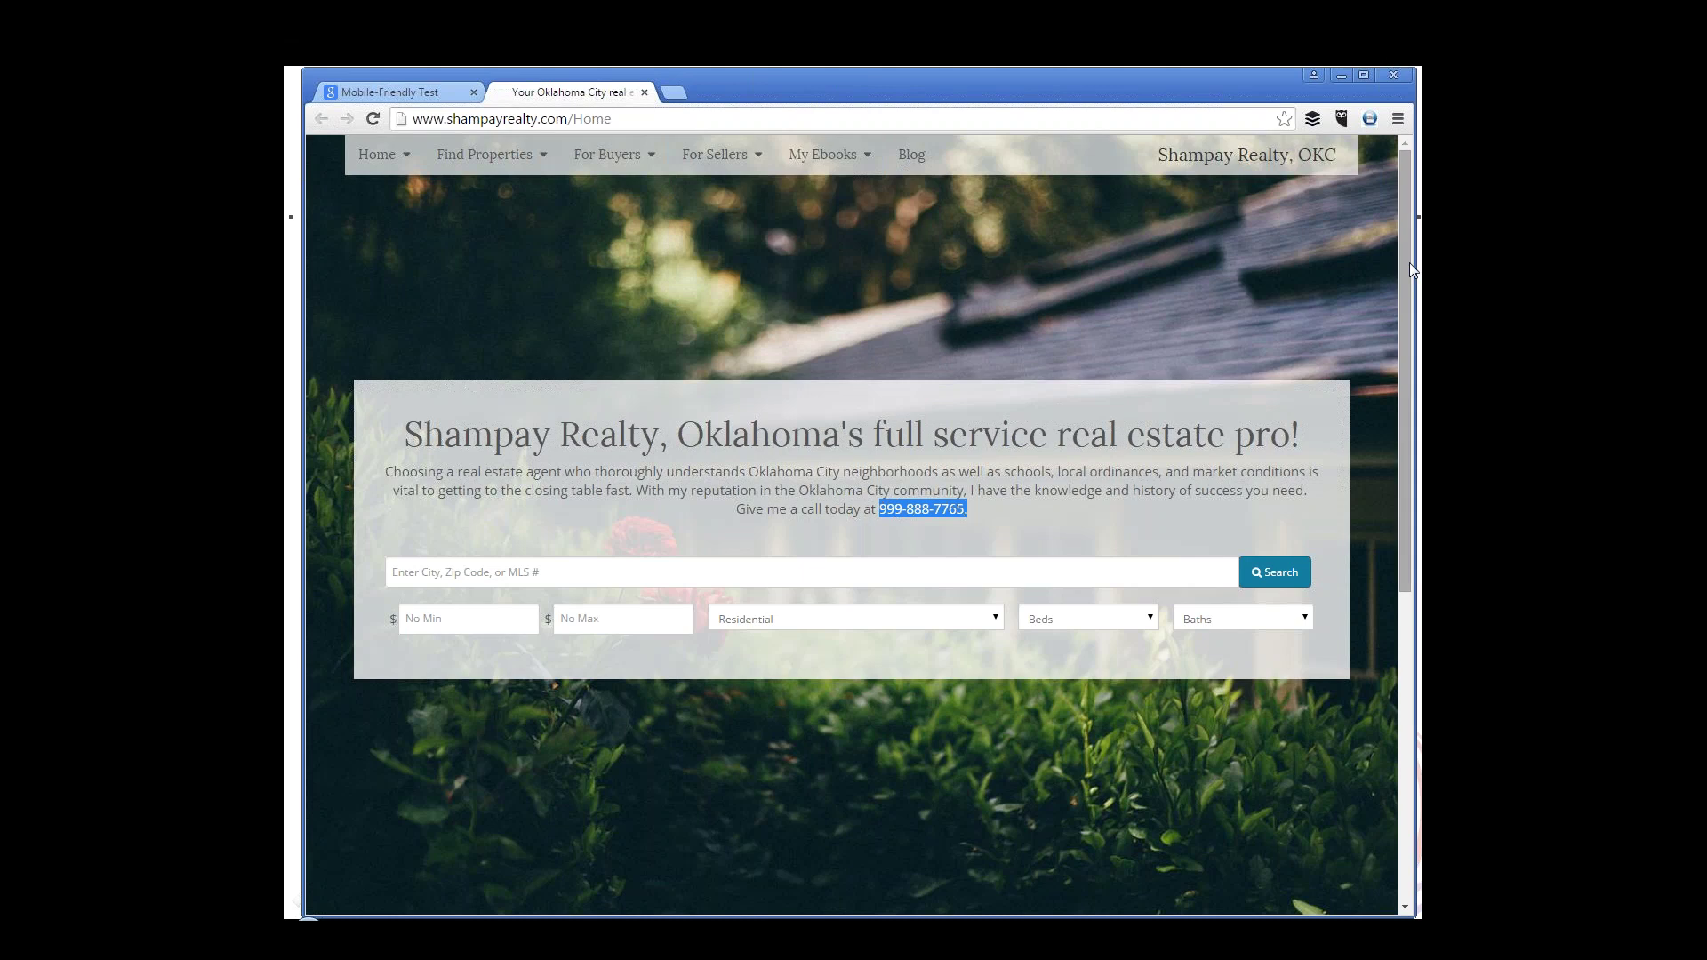
click(944, 470)
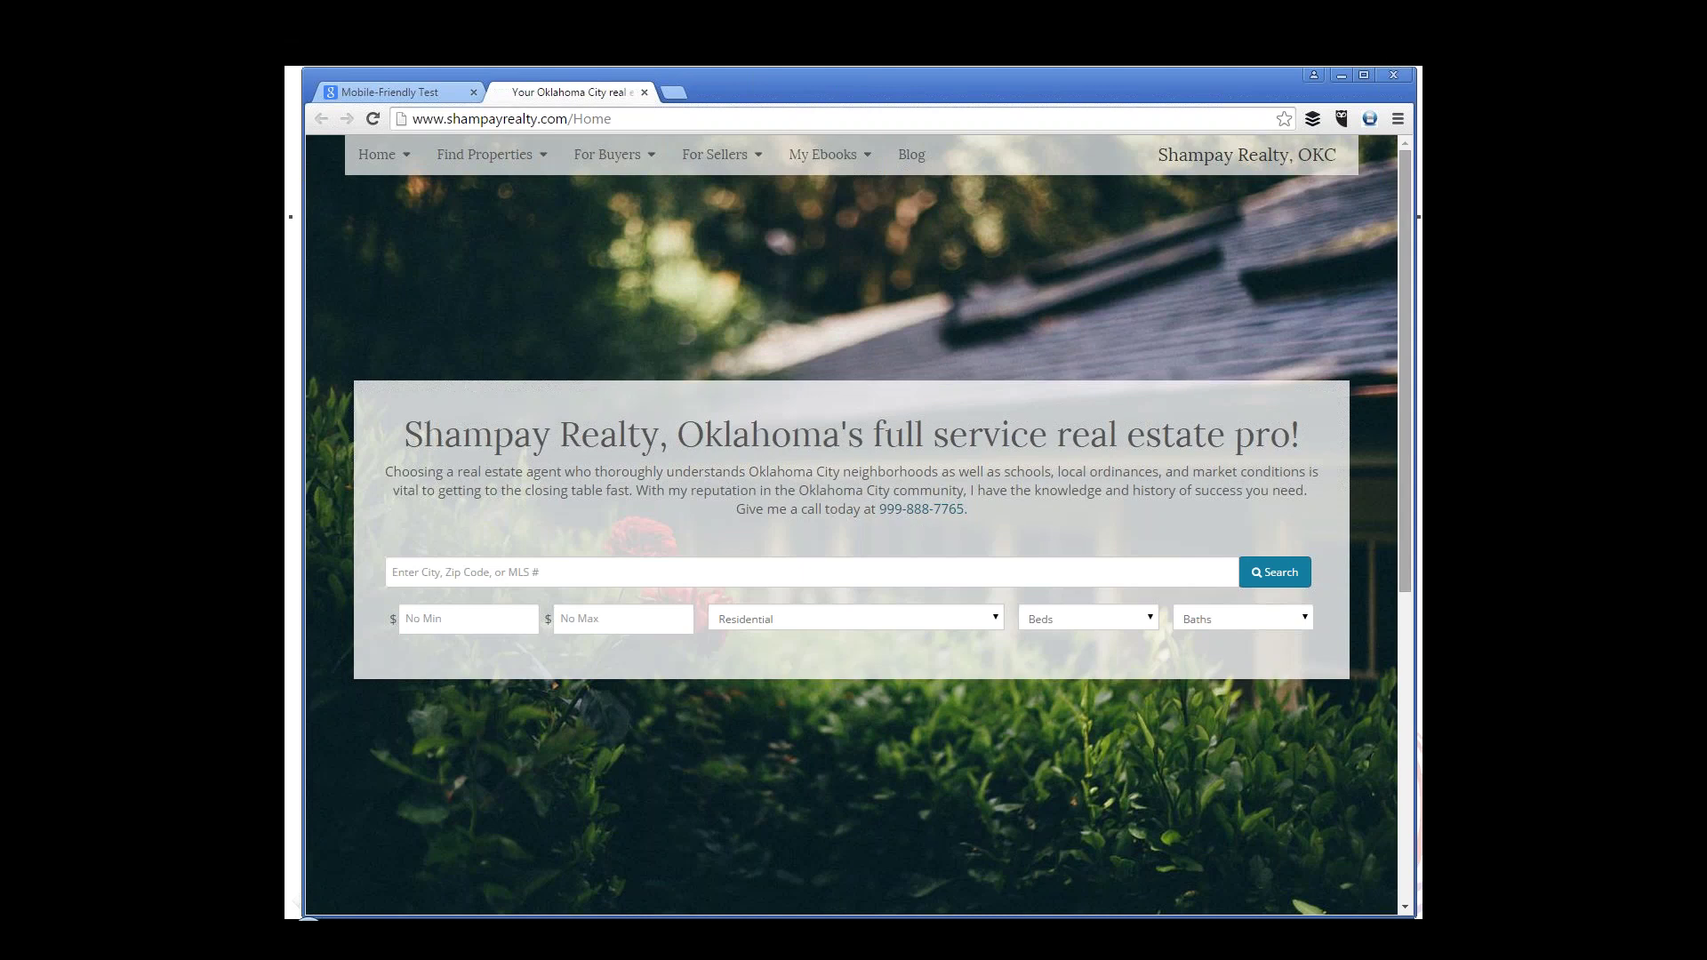
- Narrow the browser window to phone width, try expanding and collapsing the site's navigation menu, and restore the wide layout
drag(1419, 340, 682, 340)
click(619, 162)
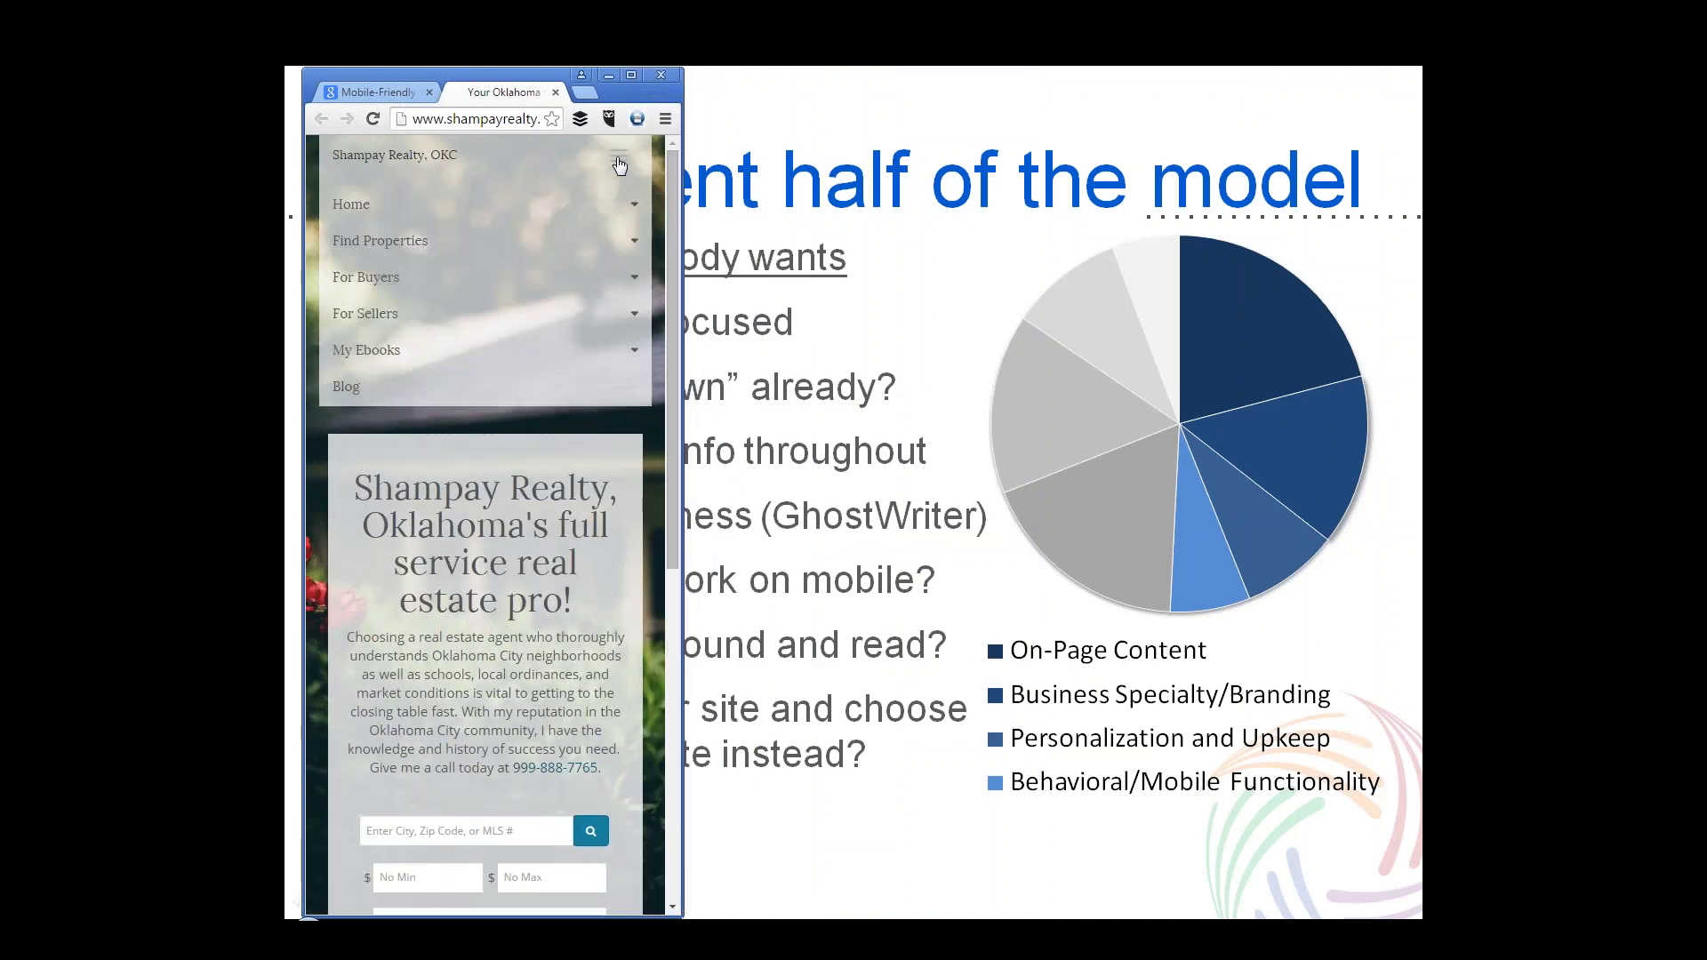
click(620, 163)
click(619, 163)
click(619, 163)
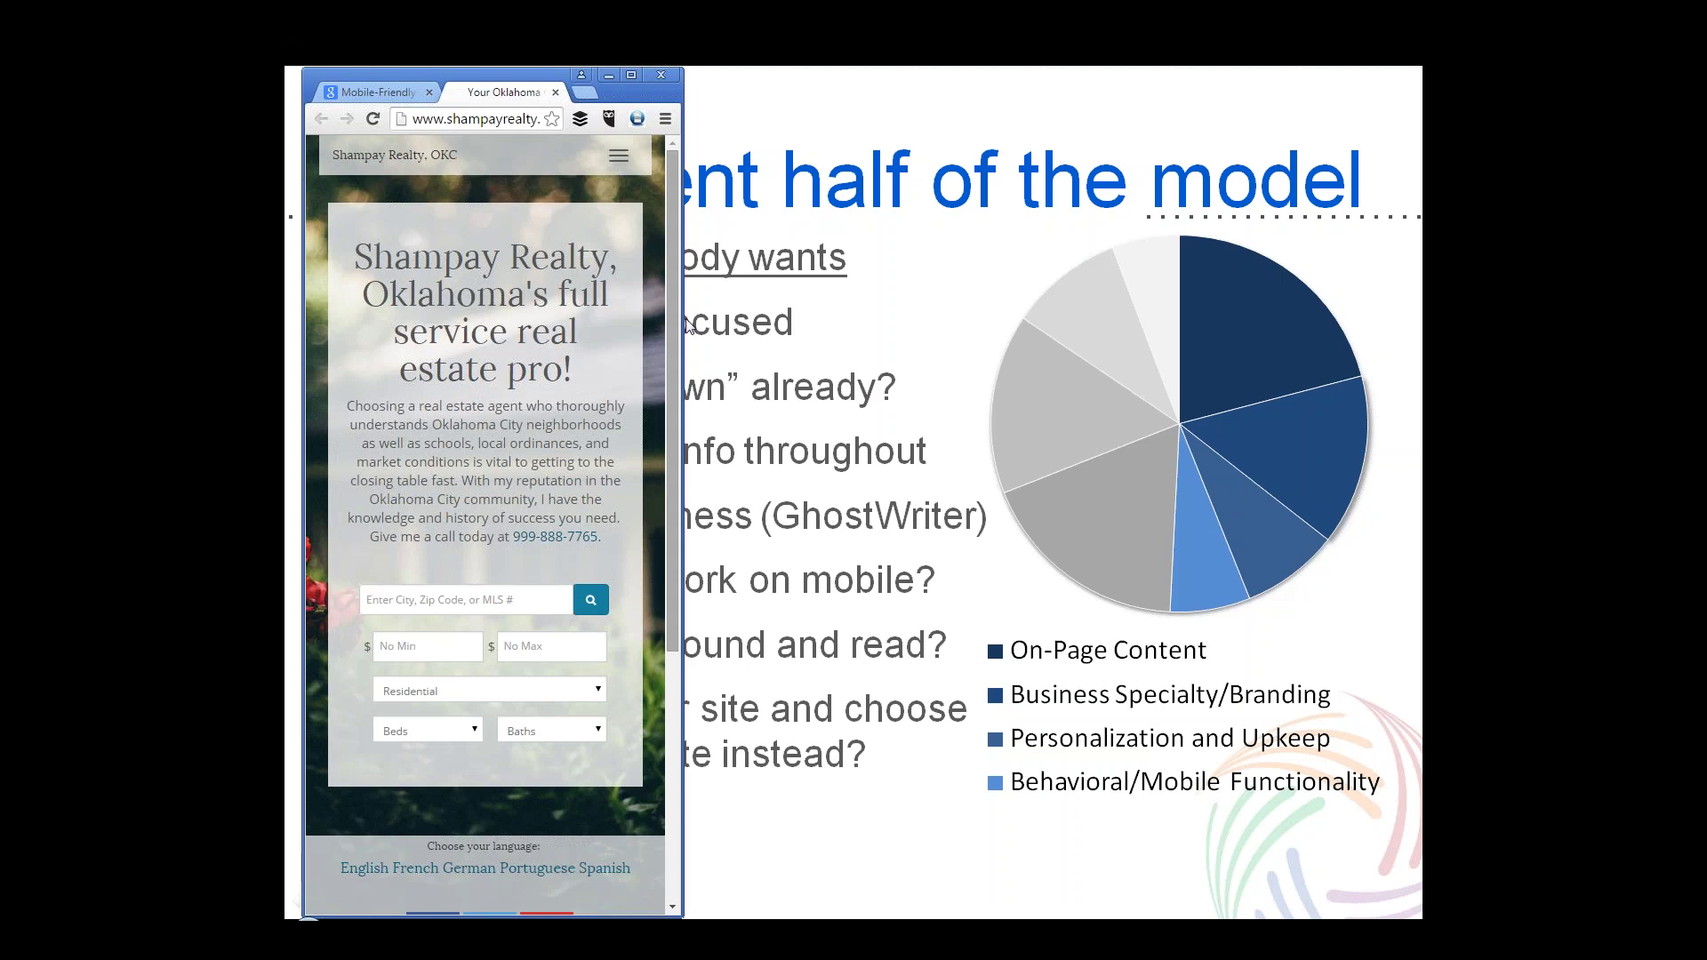
drag(685, 317, 1411, 359)
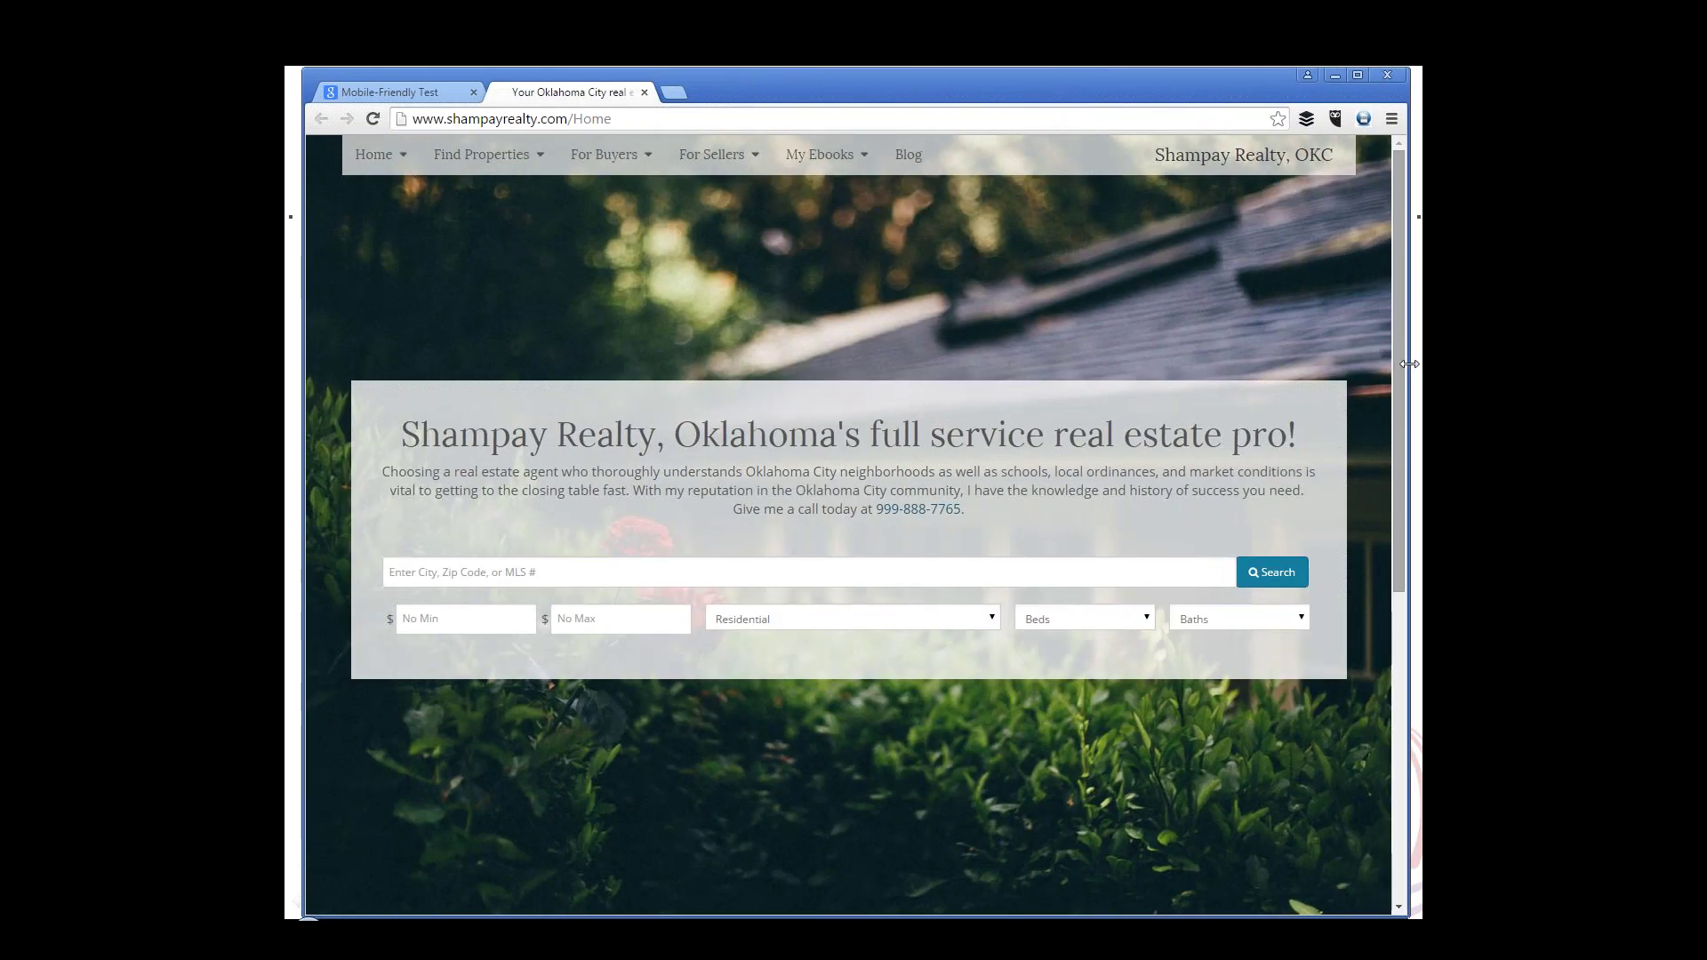
- Return to the Mobile-Friendly Test and examine the verdict for the Shampay Realty page
click(391, 92)
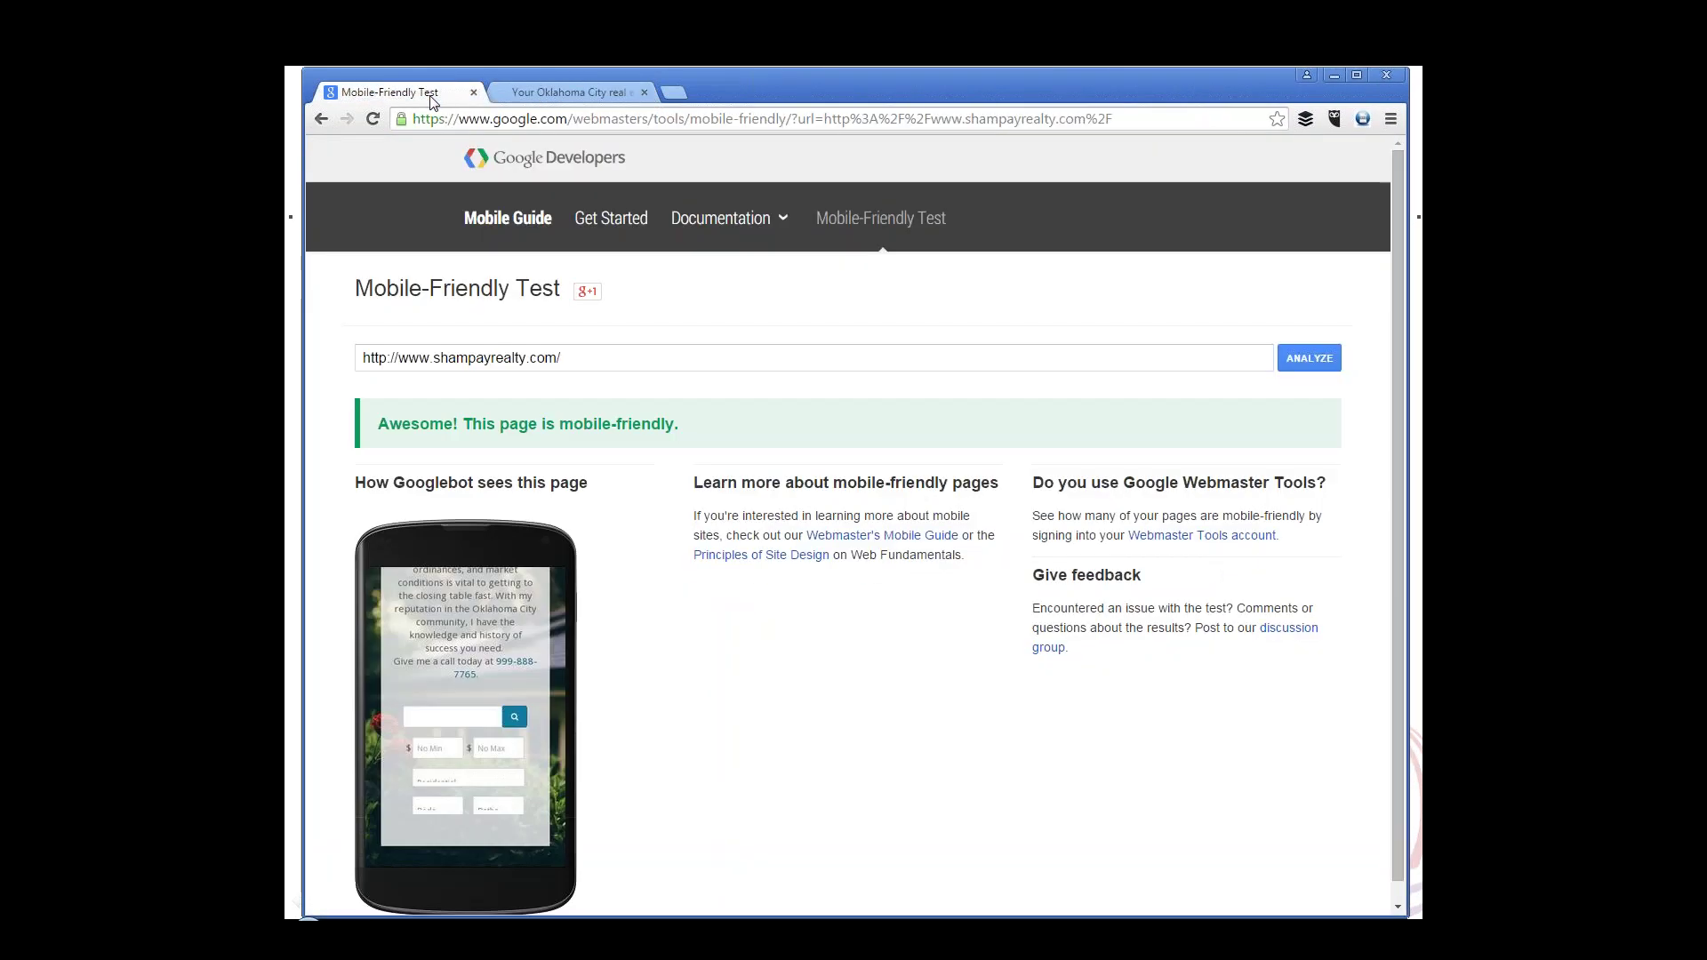
drag(706, 424, 380, 424)
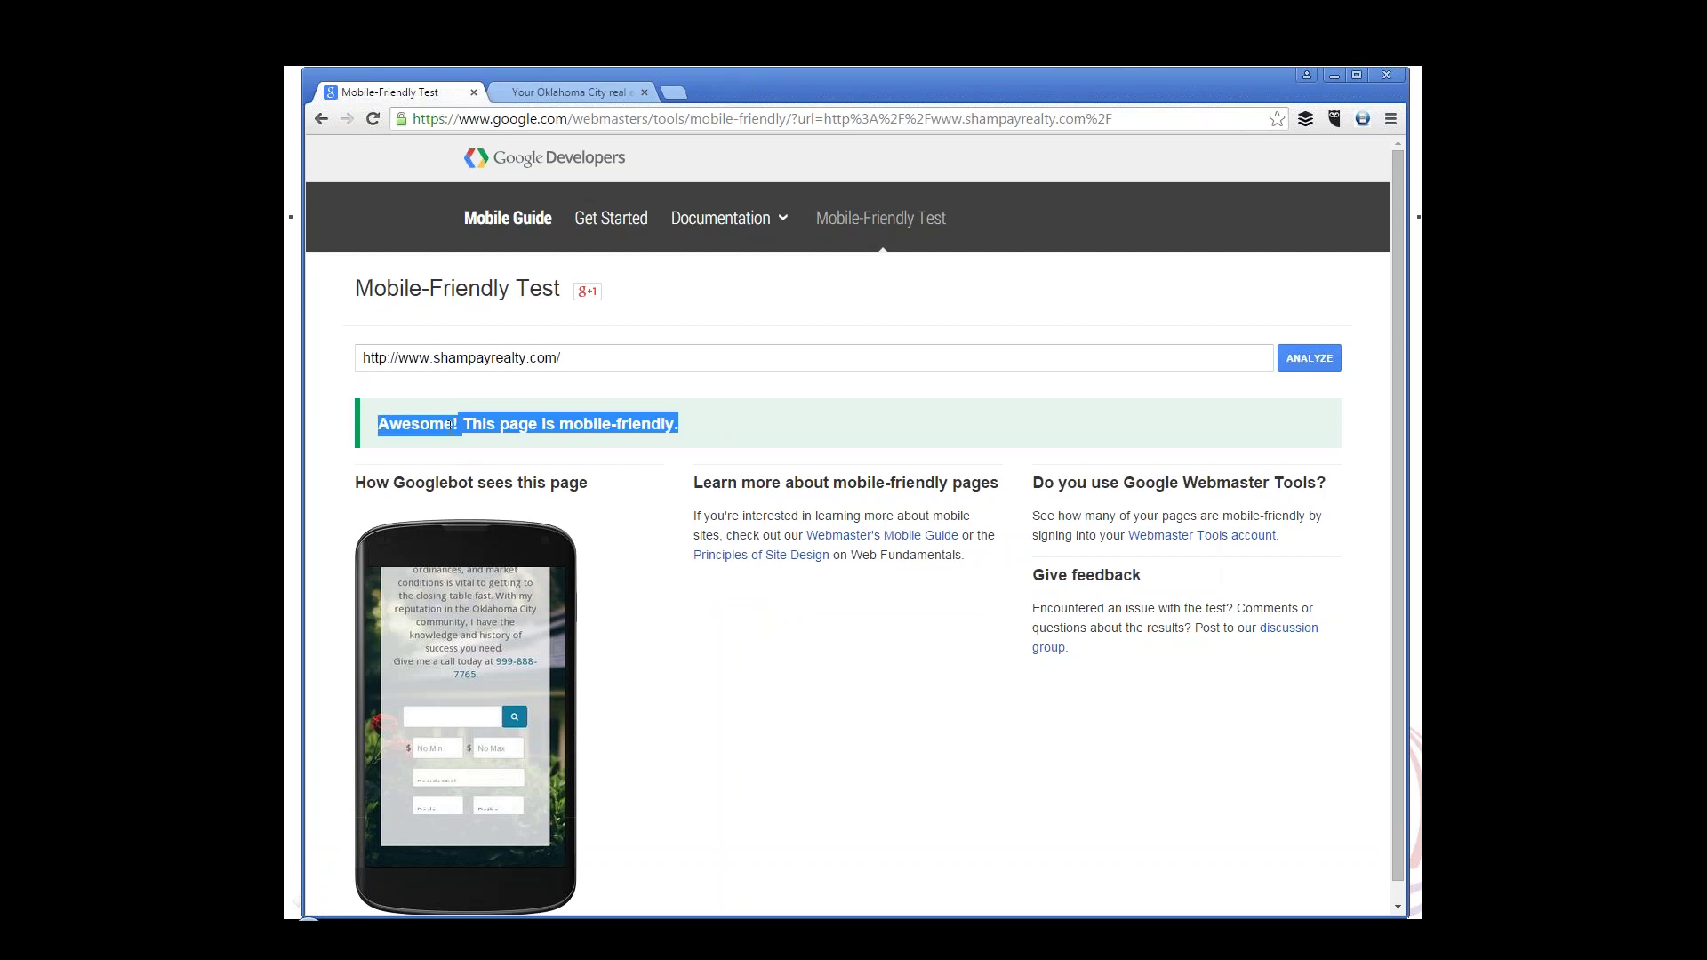
click(713, 429)
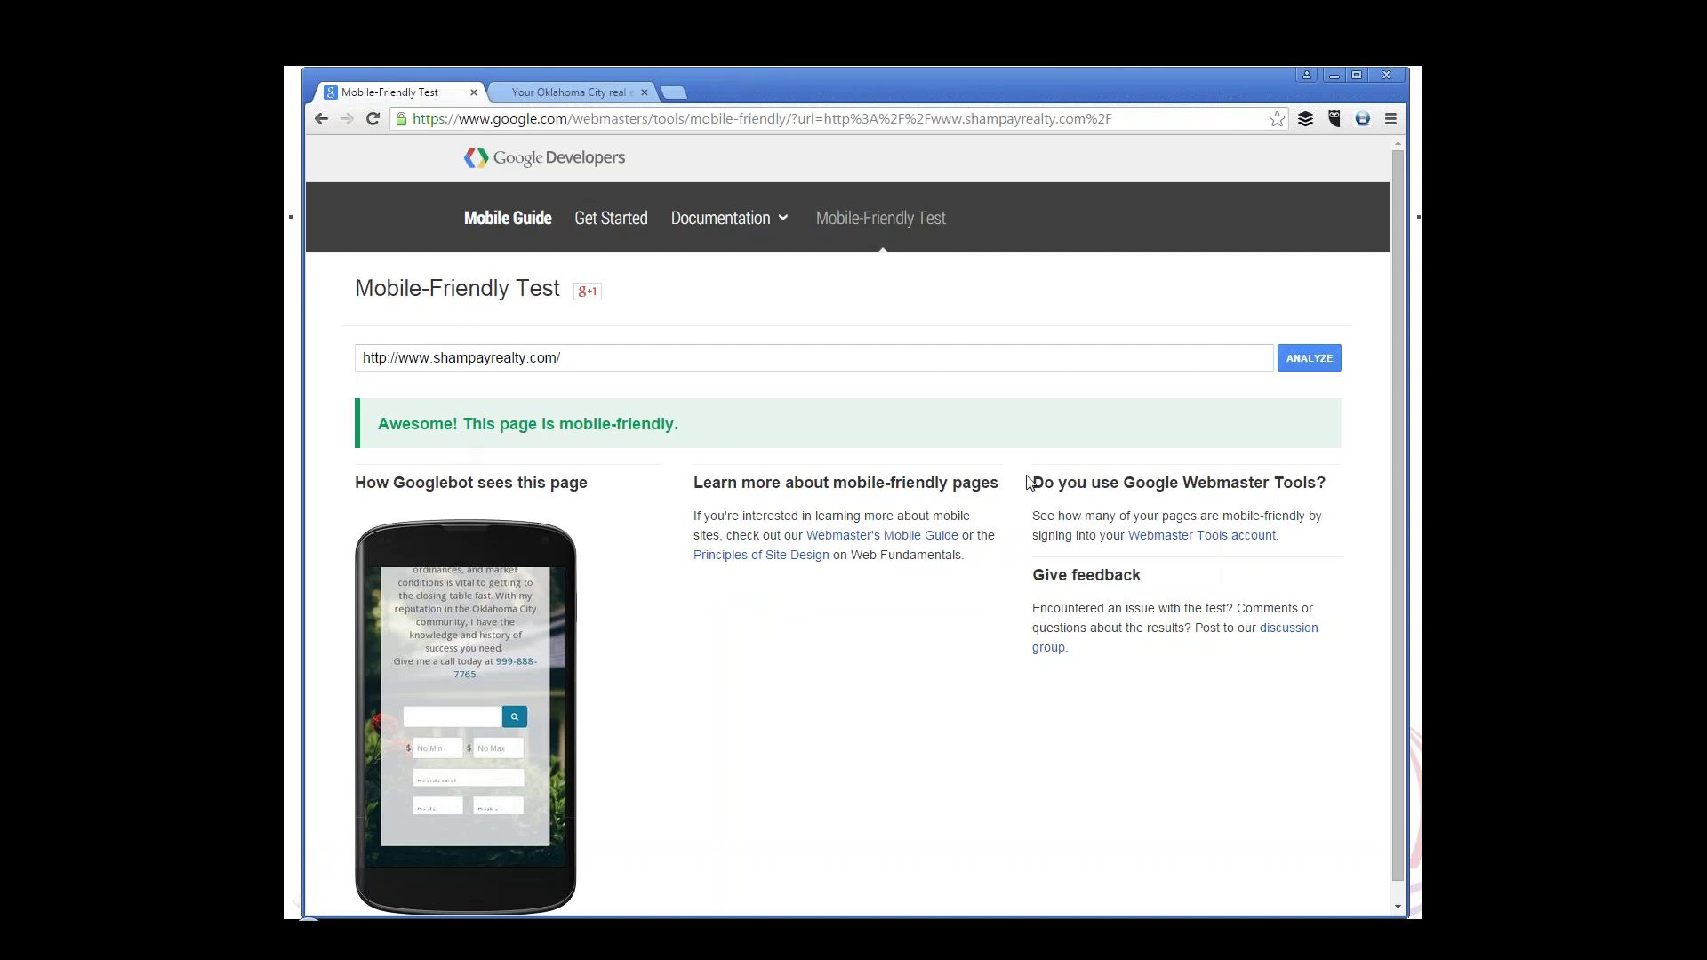
- Review the Google Webmaster Tools section of the test results, try its account link, and close the browser tabs
drag(1028, 482, 1217, 665)
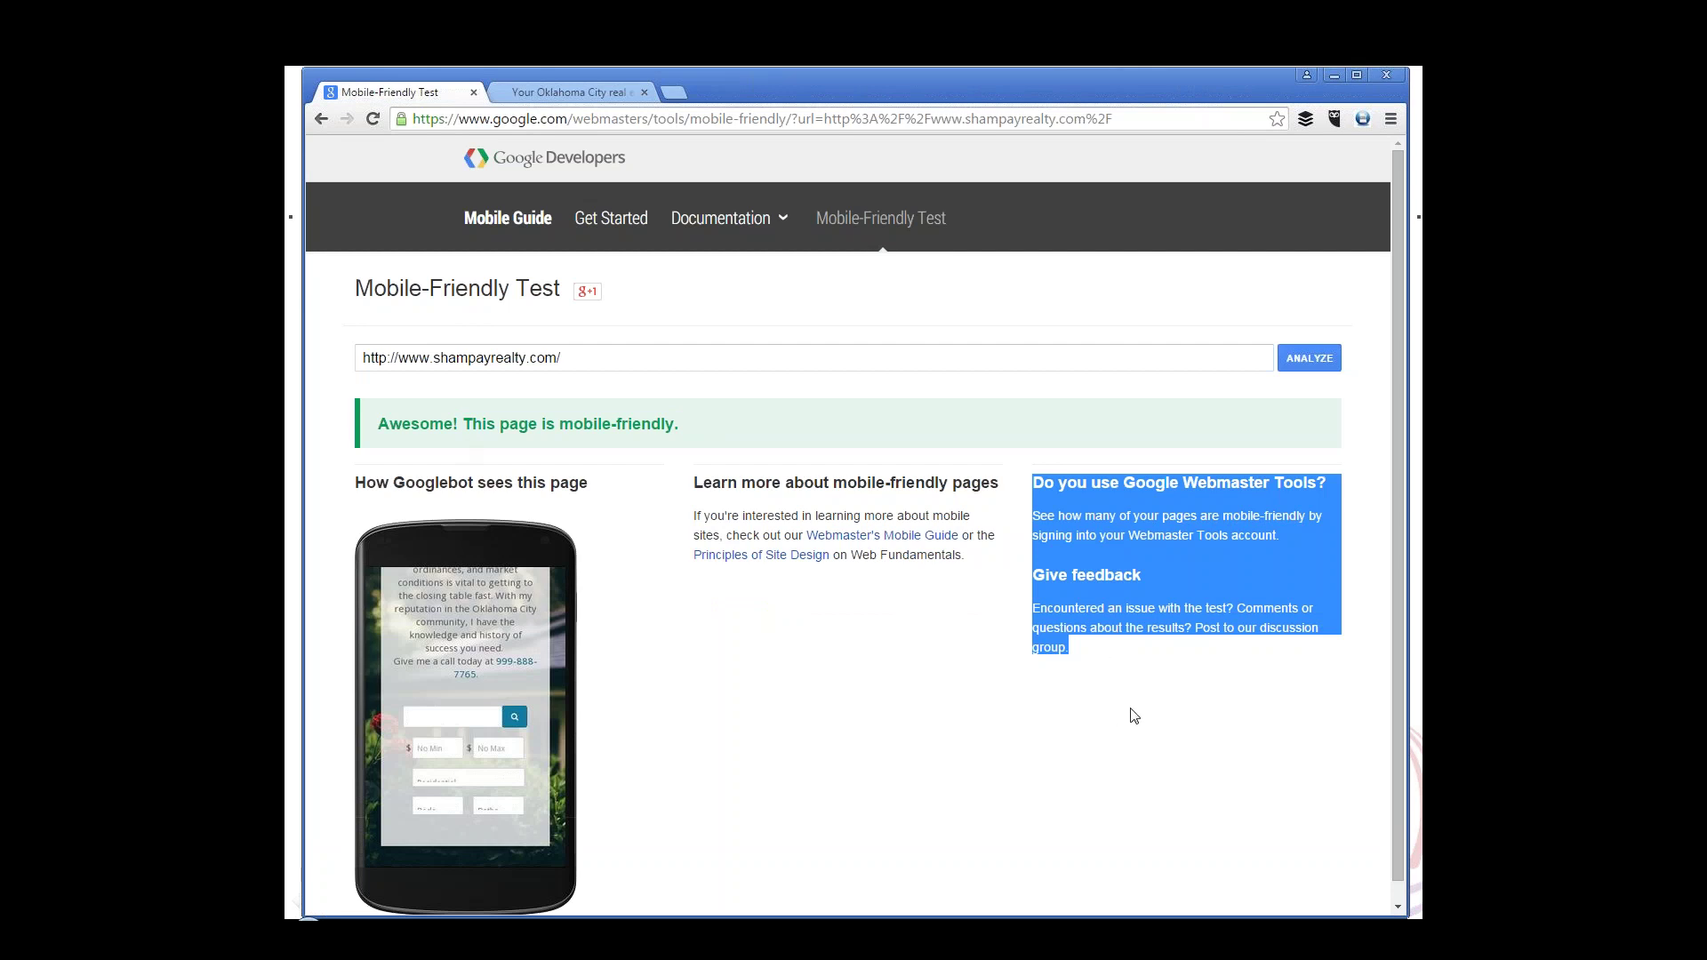
click(1127, 538)
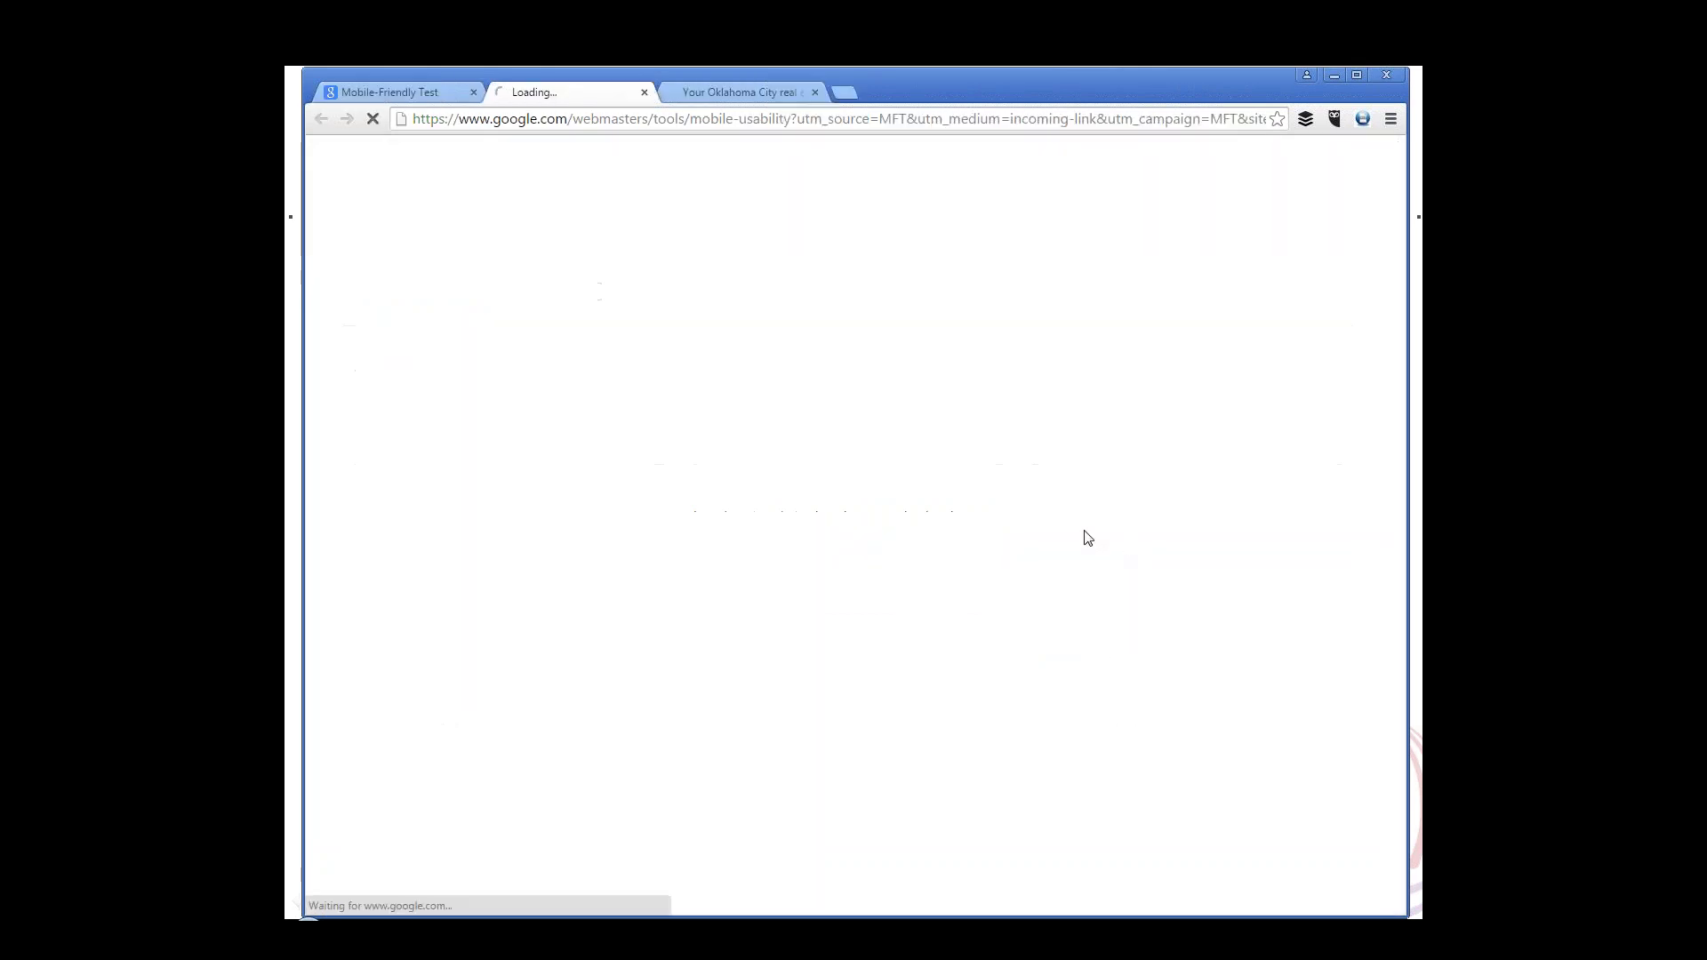
click(643, 91)
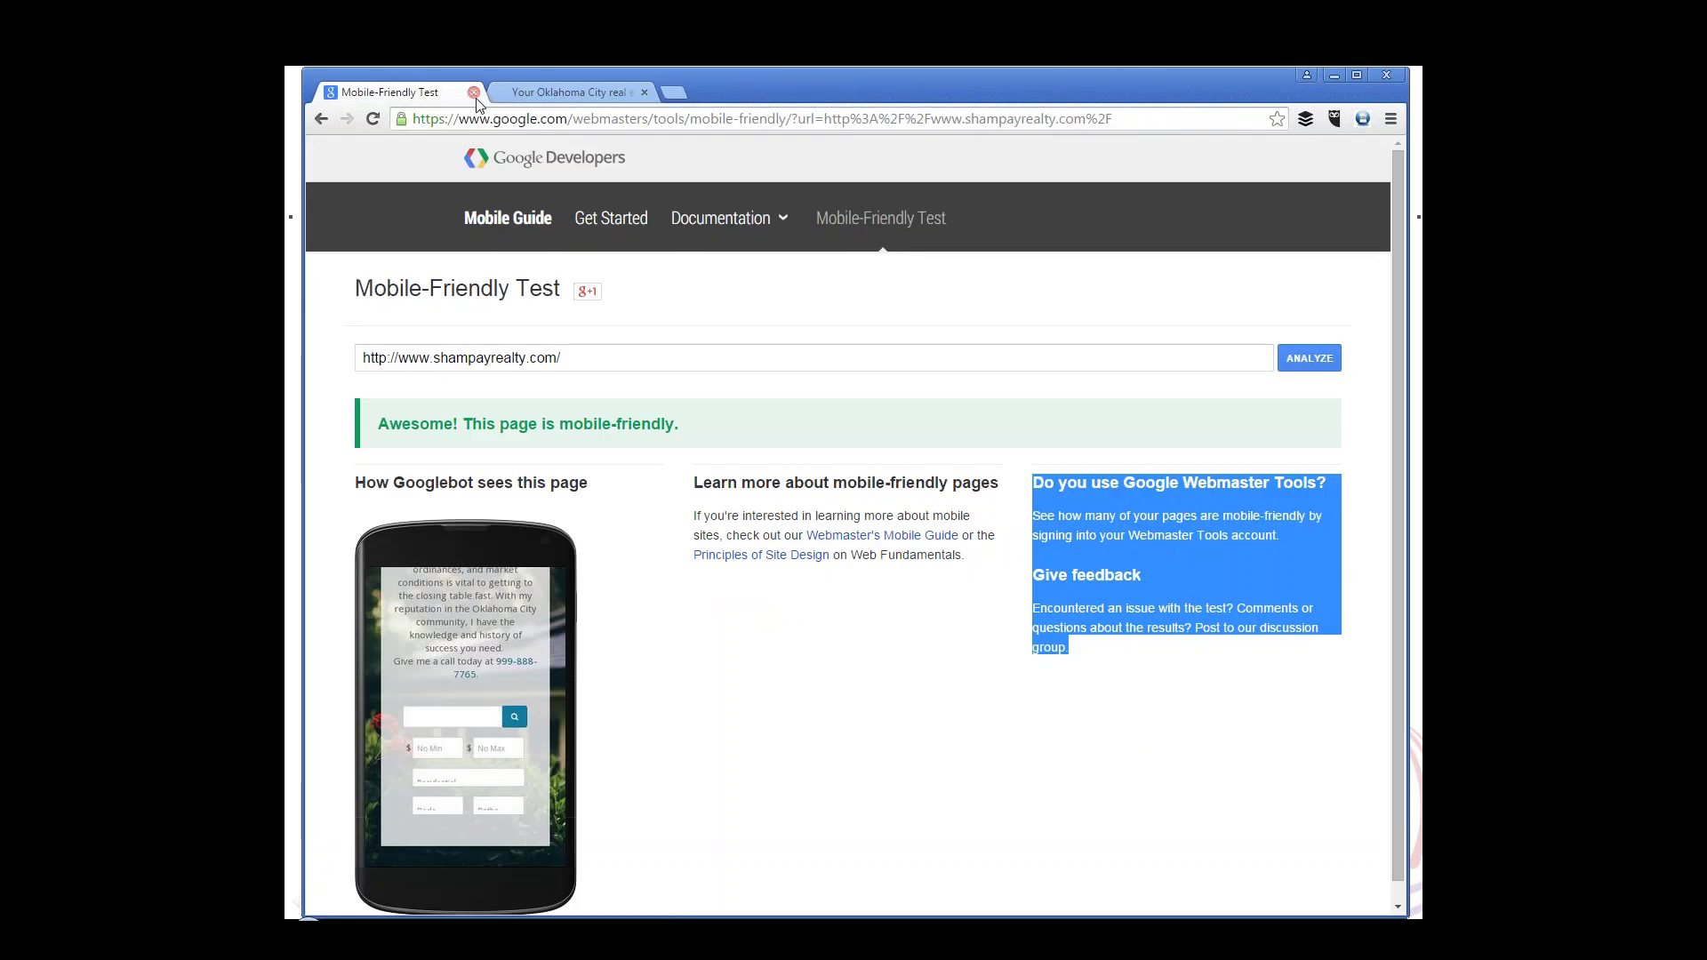
click(474, 92)
click(474, 92)
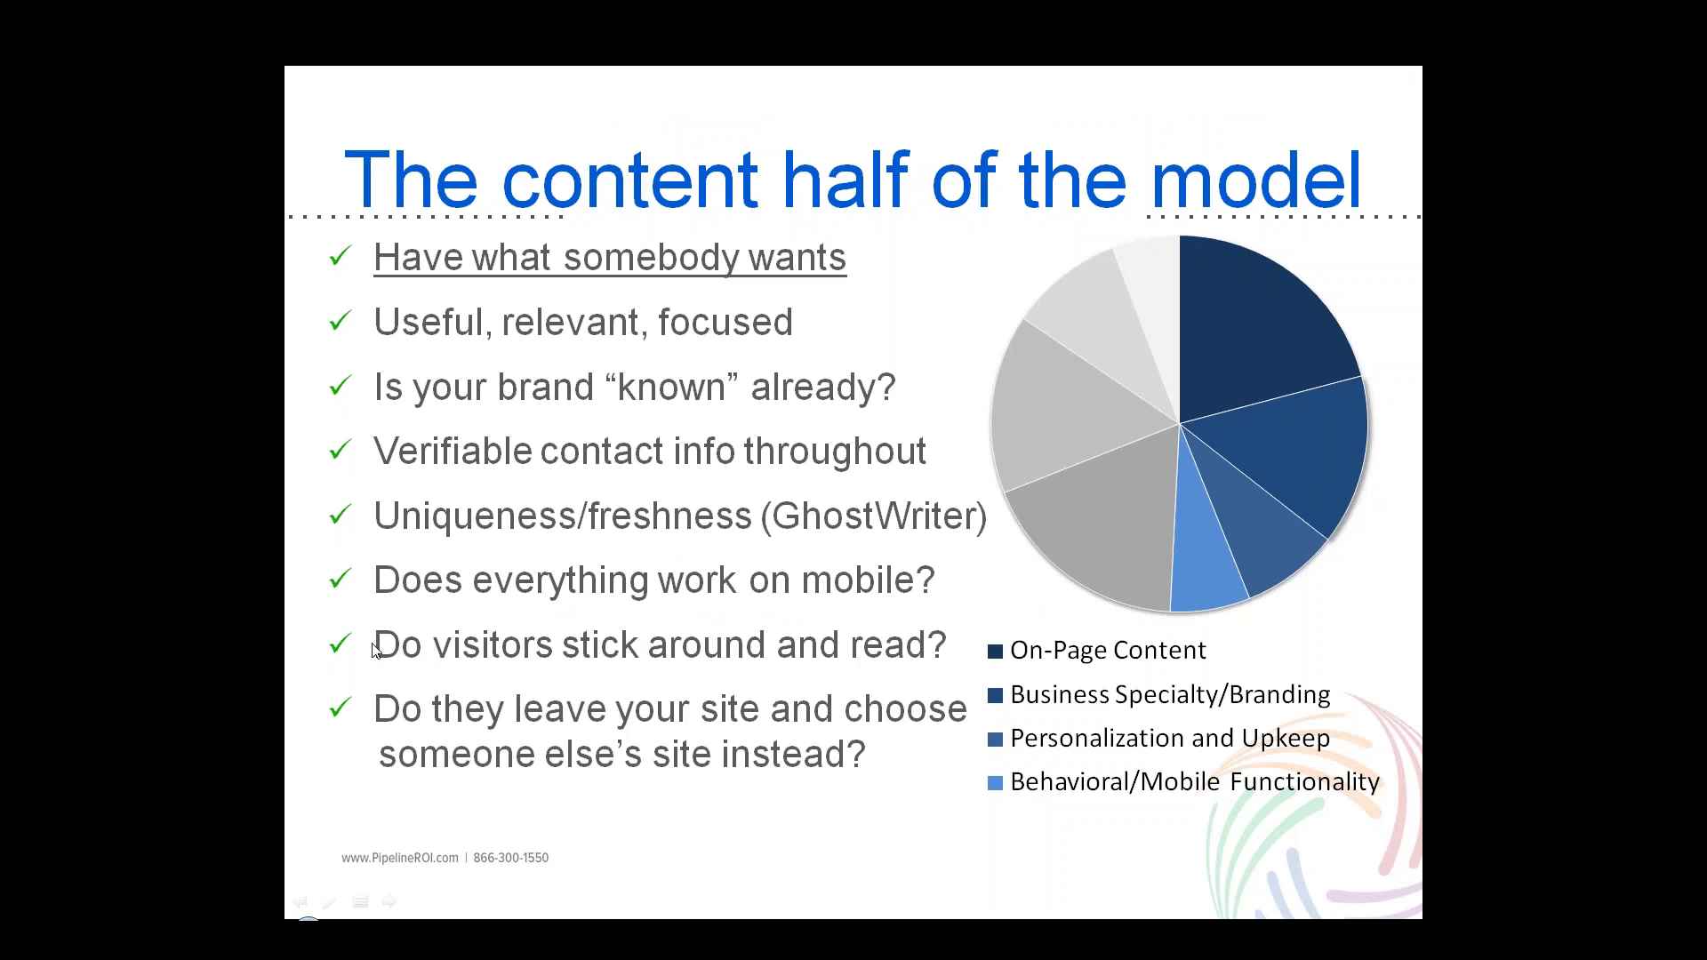
click(393, 698)
click(401, 702)
click(603, 654)
click(867, 653)
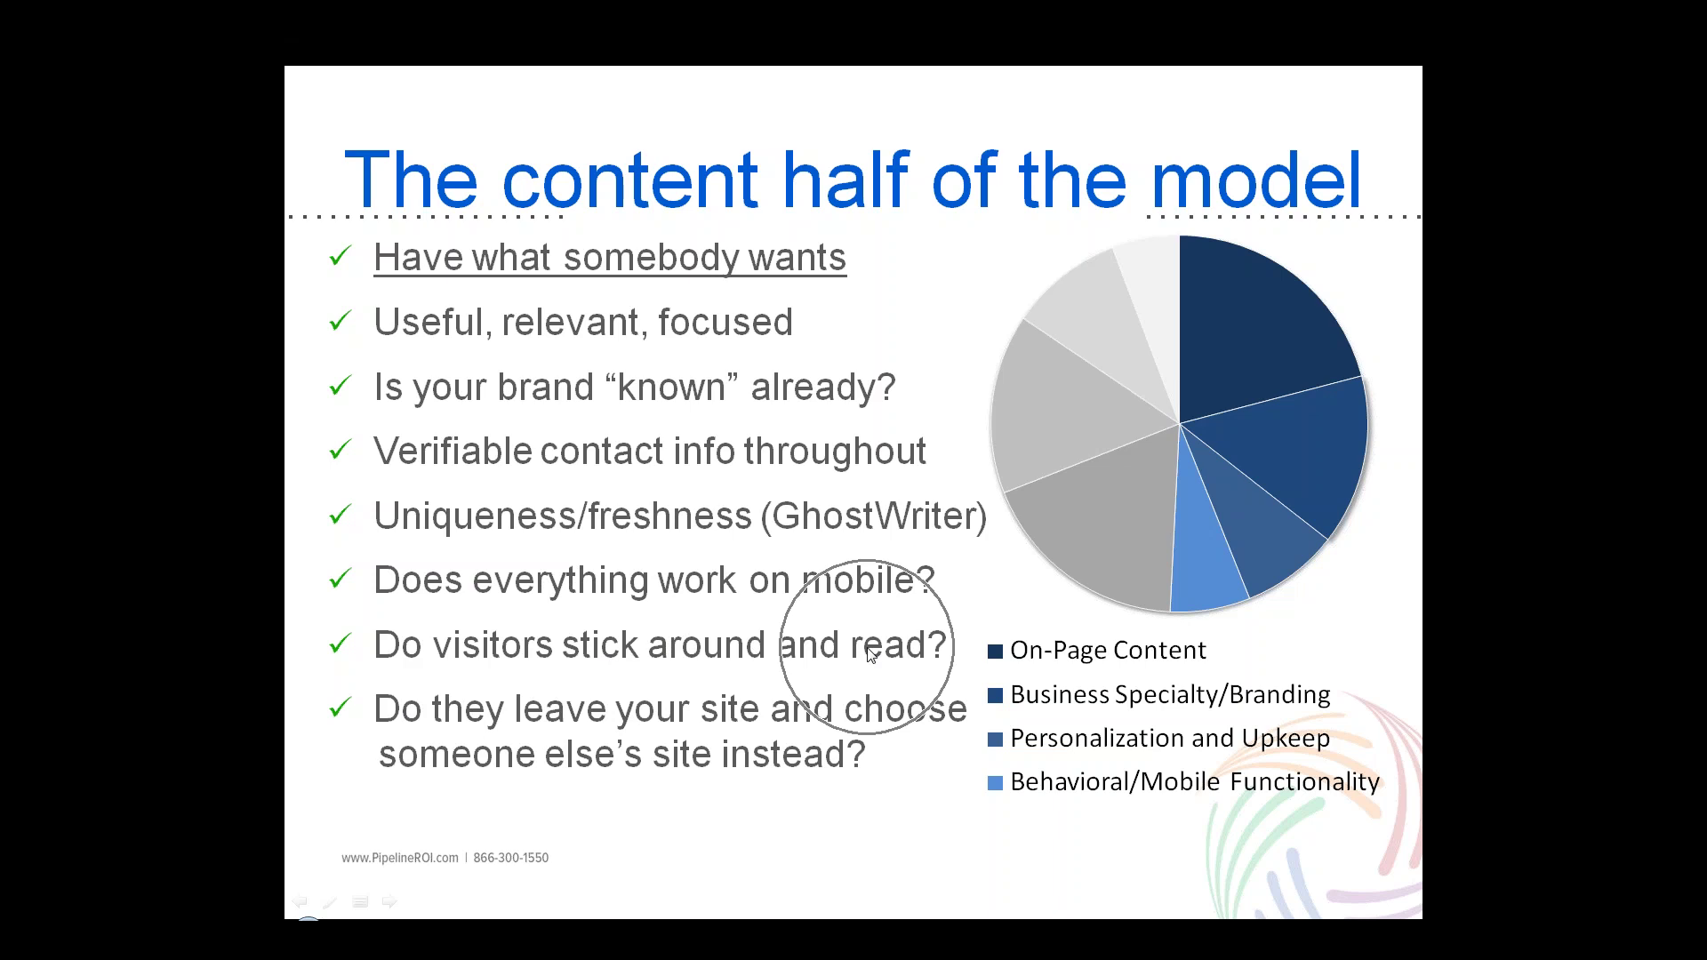
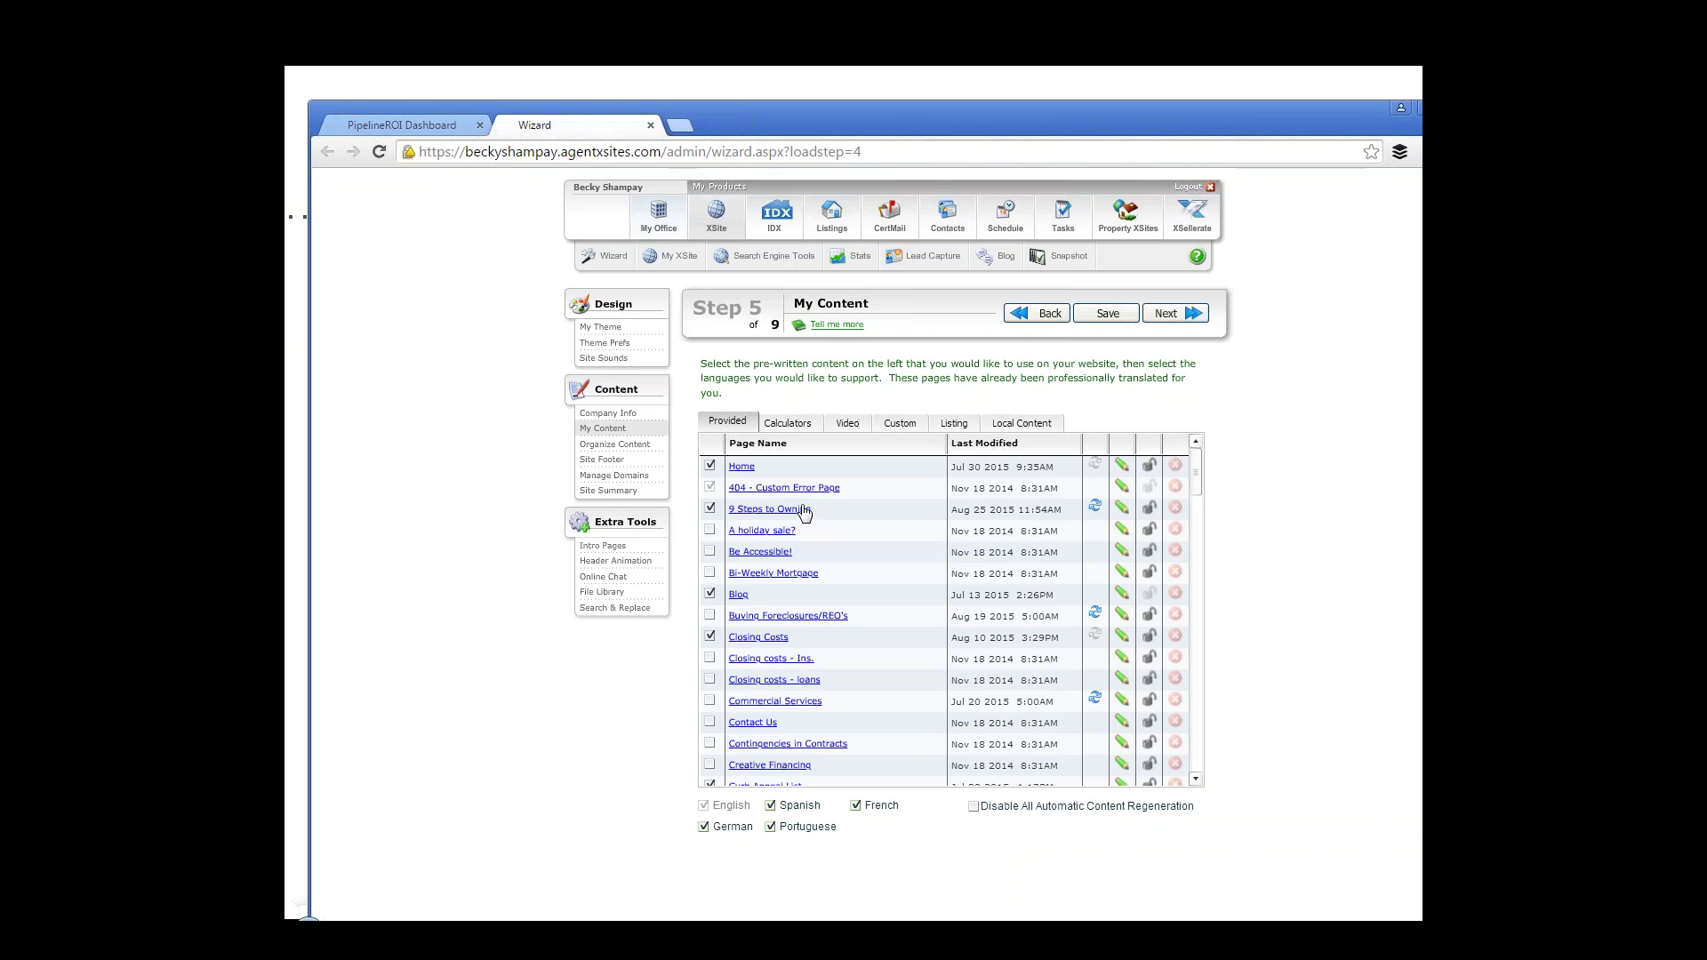
- Look through the website's custom pages and open Relocating to Oklahoma City for editing
click(900, 432)
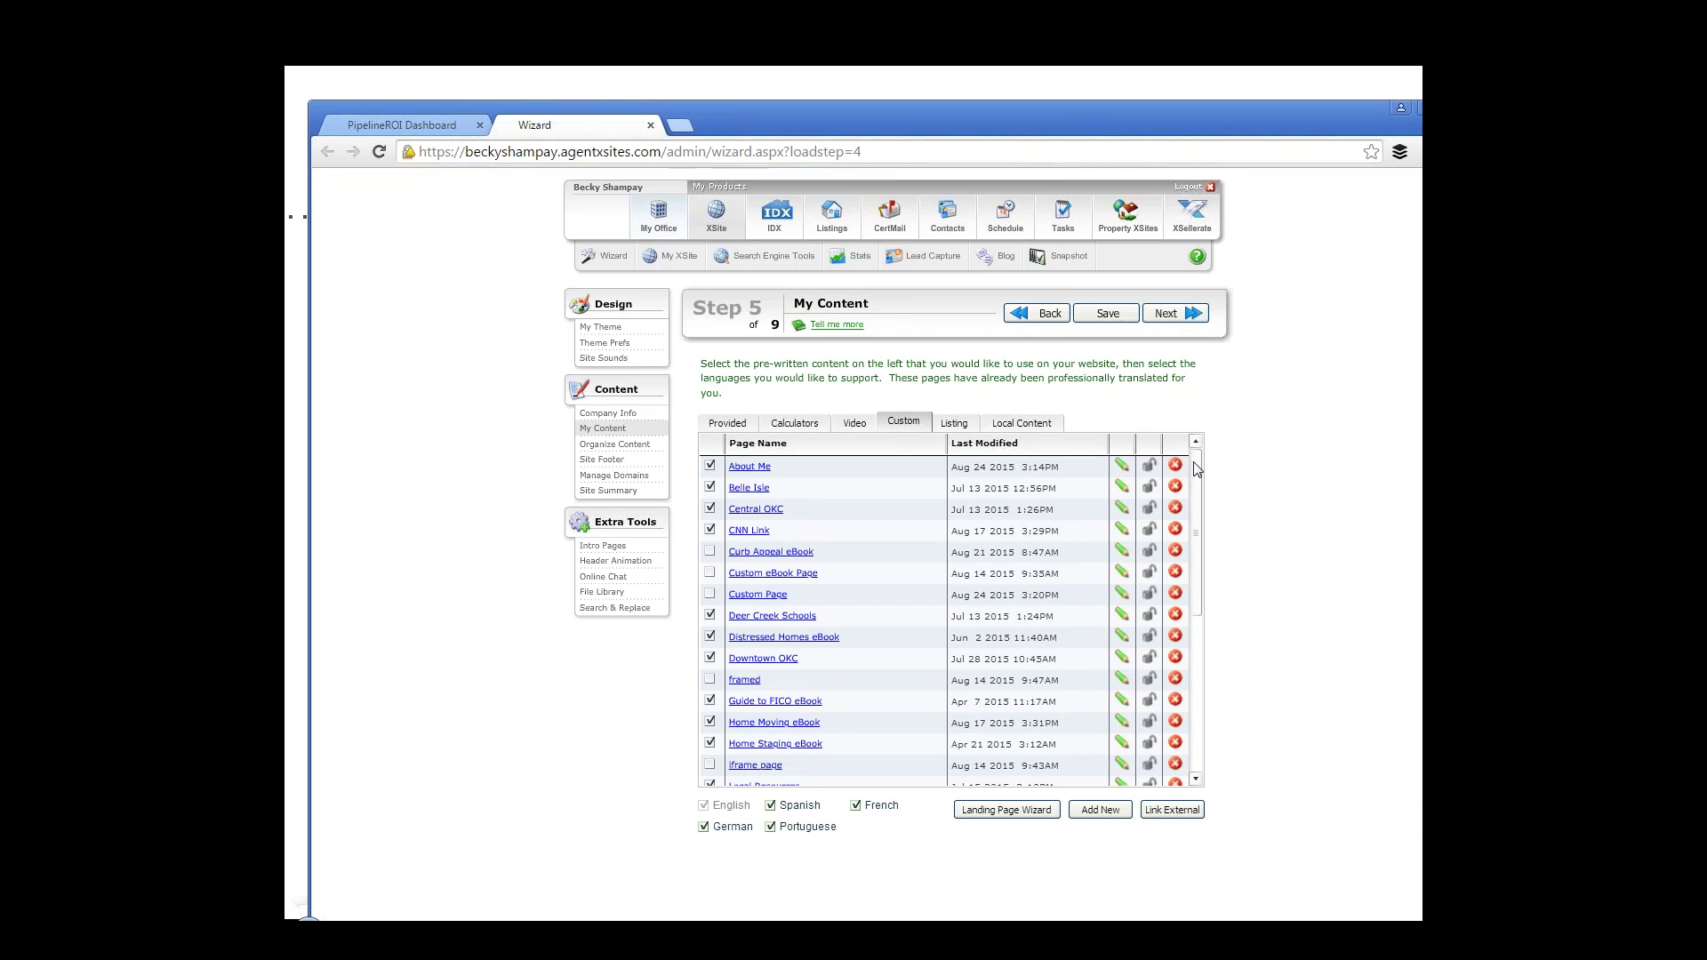
drag(1195, 469, 1200, 622)
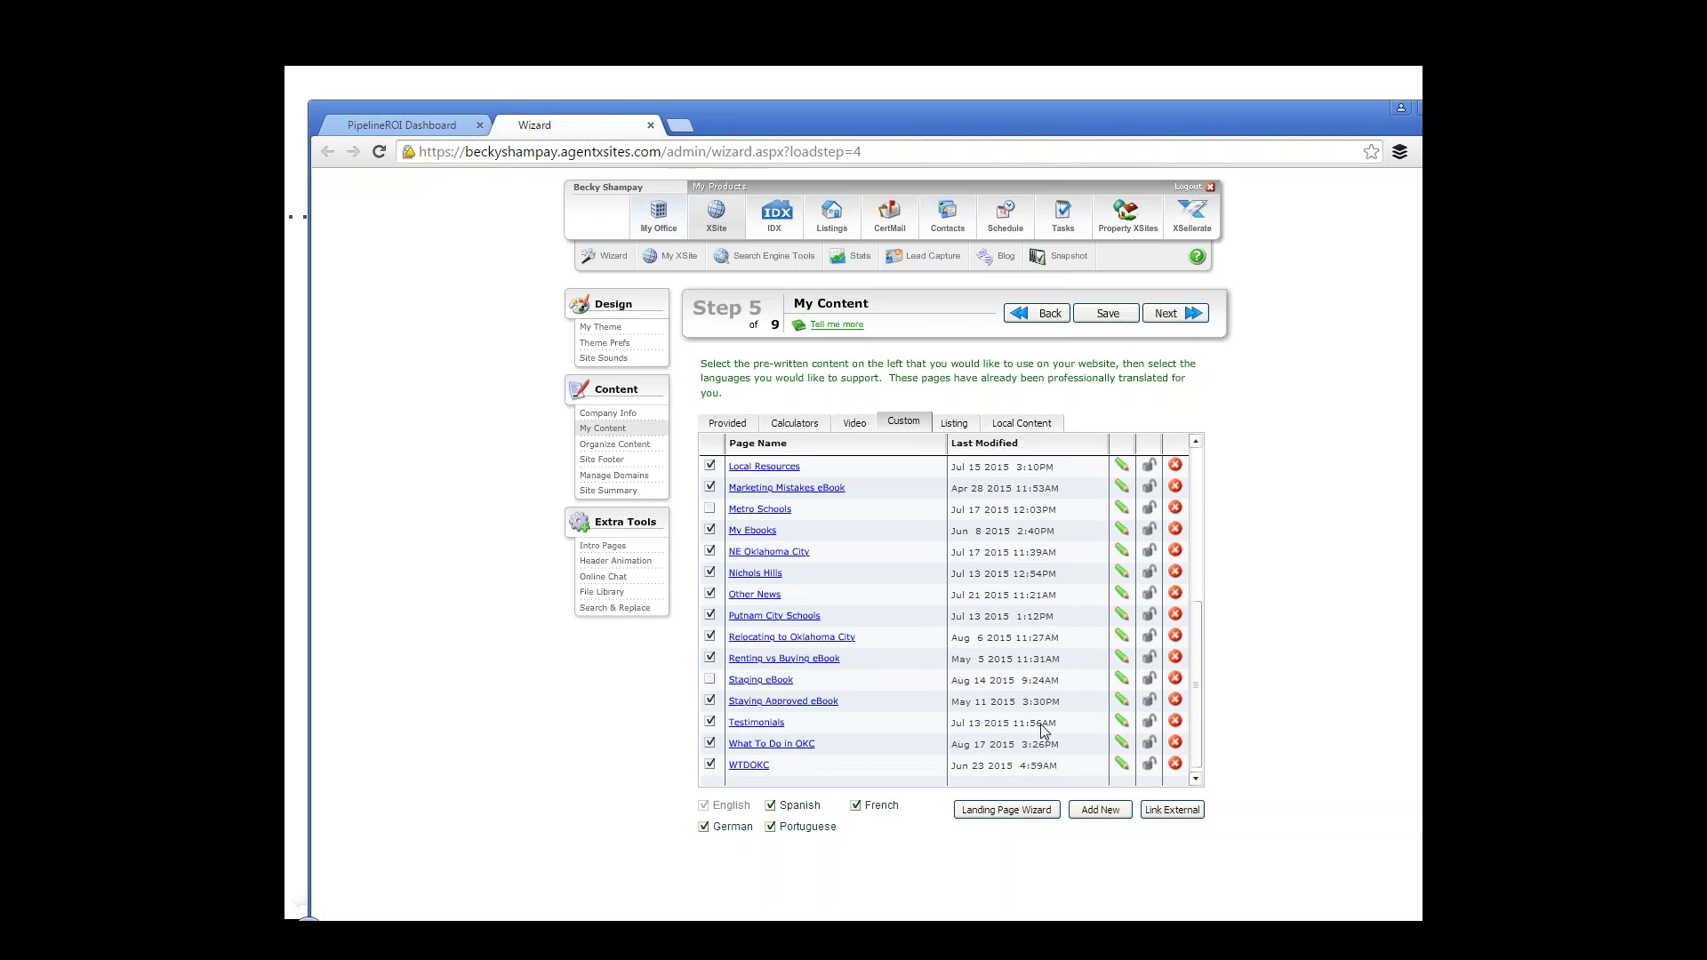
click(1100, 811)
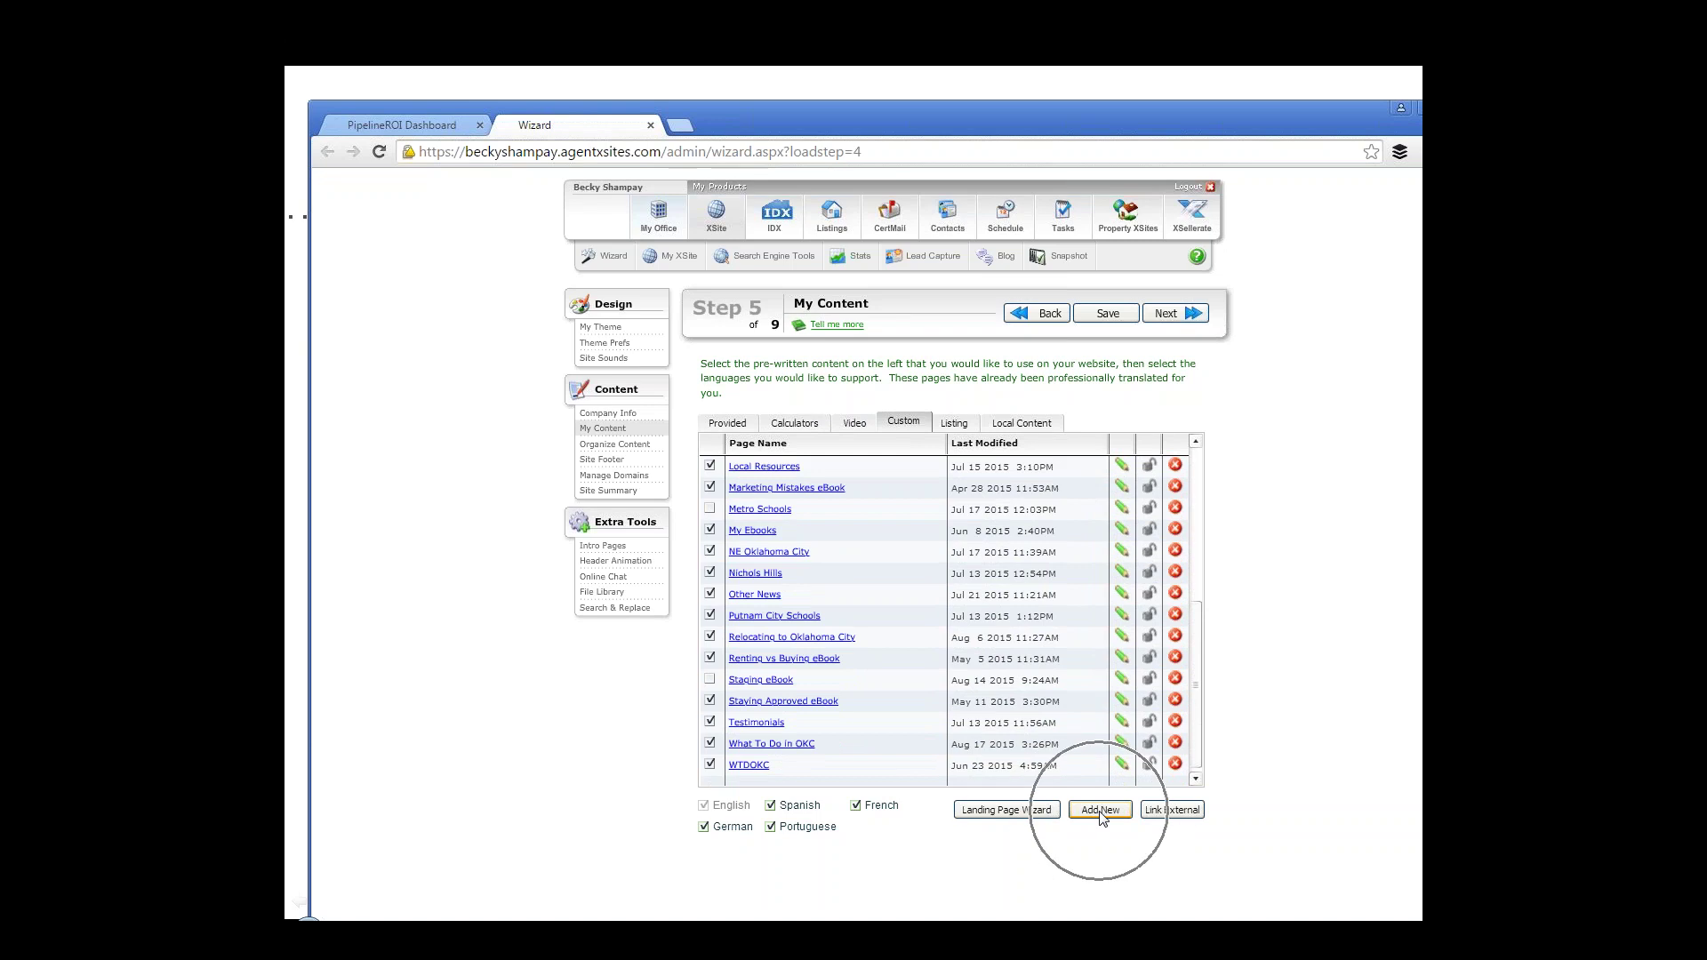
click(833, 637)
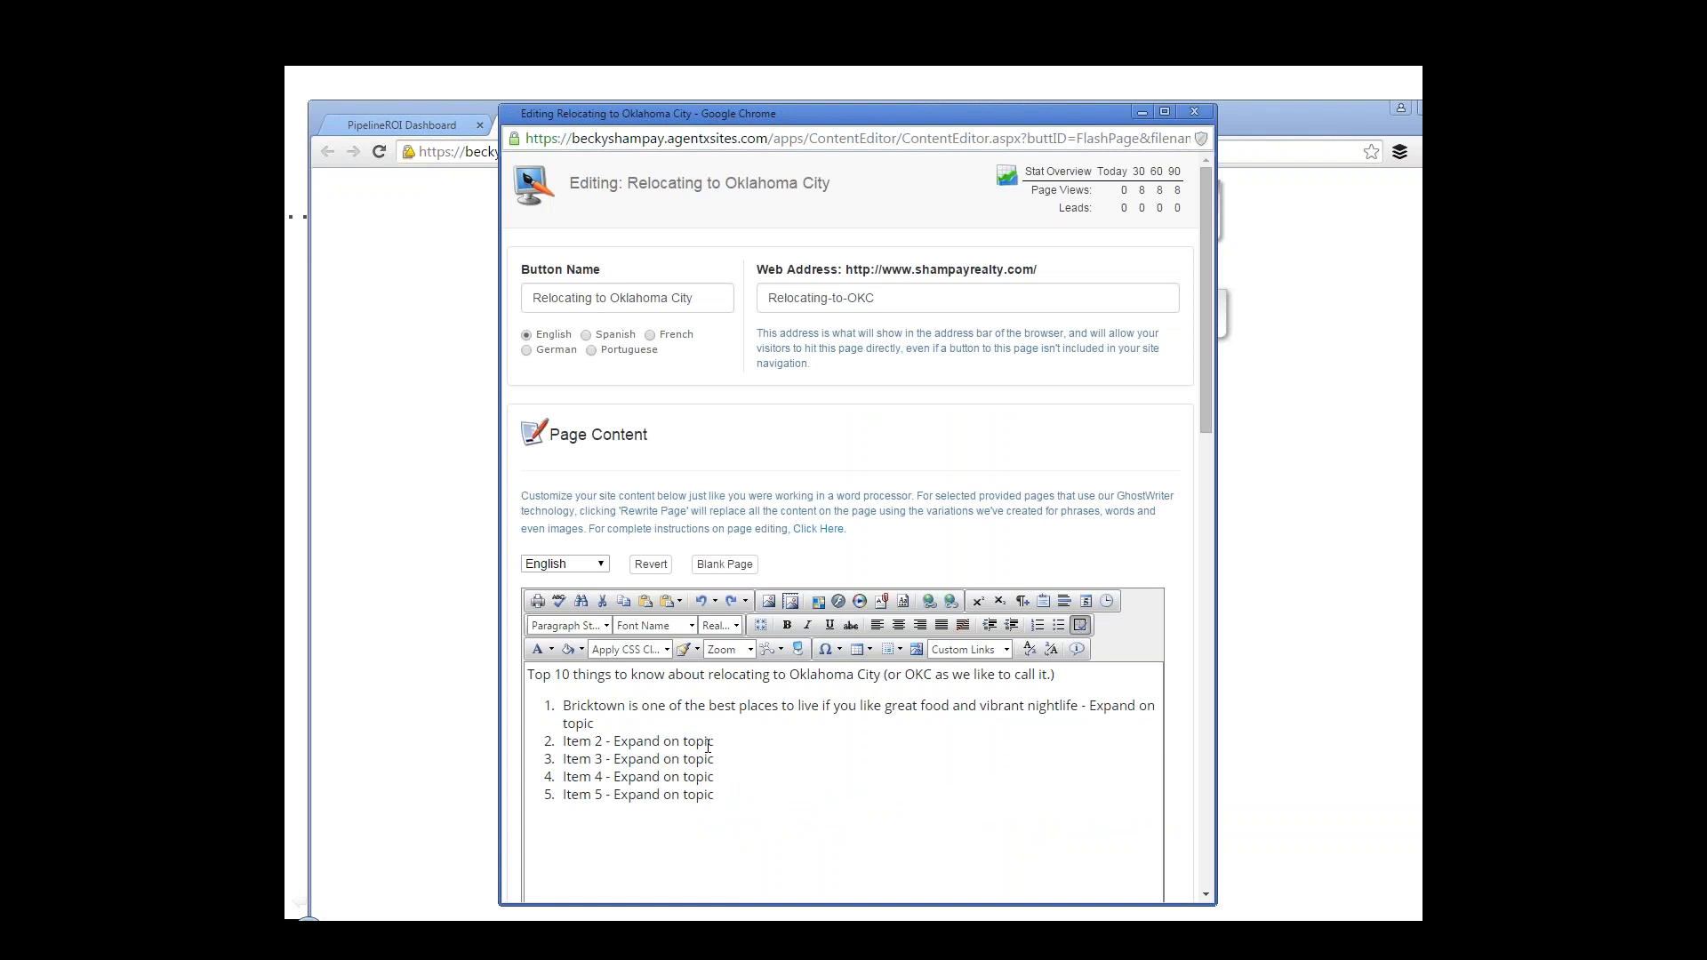
- Try the Heading 1 style and the Heading 2 style on the opening "Top 10 things to know about relocating to Oklahoma City" line
drag(529, 676, 1056, 673)
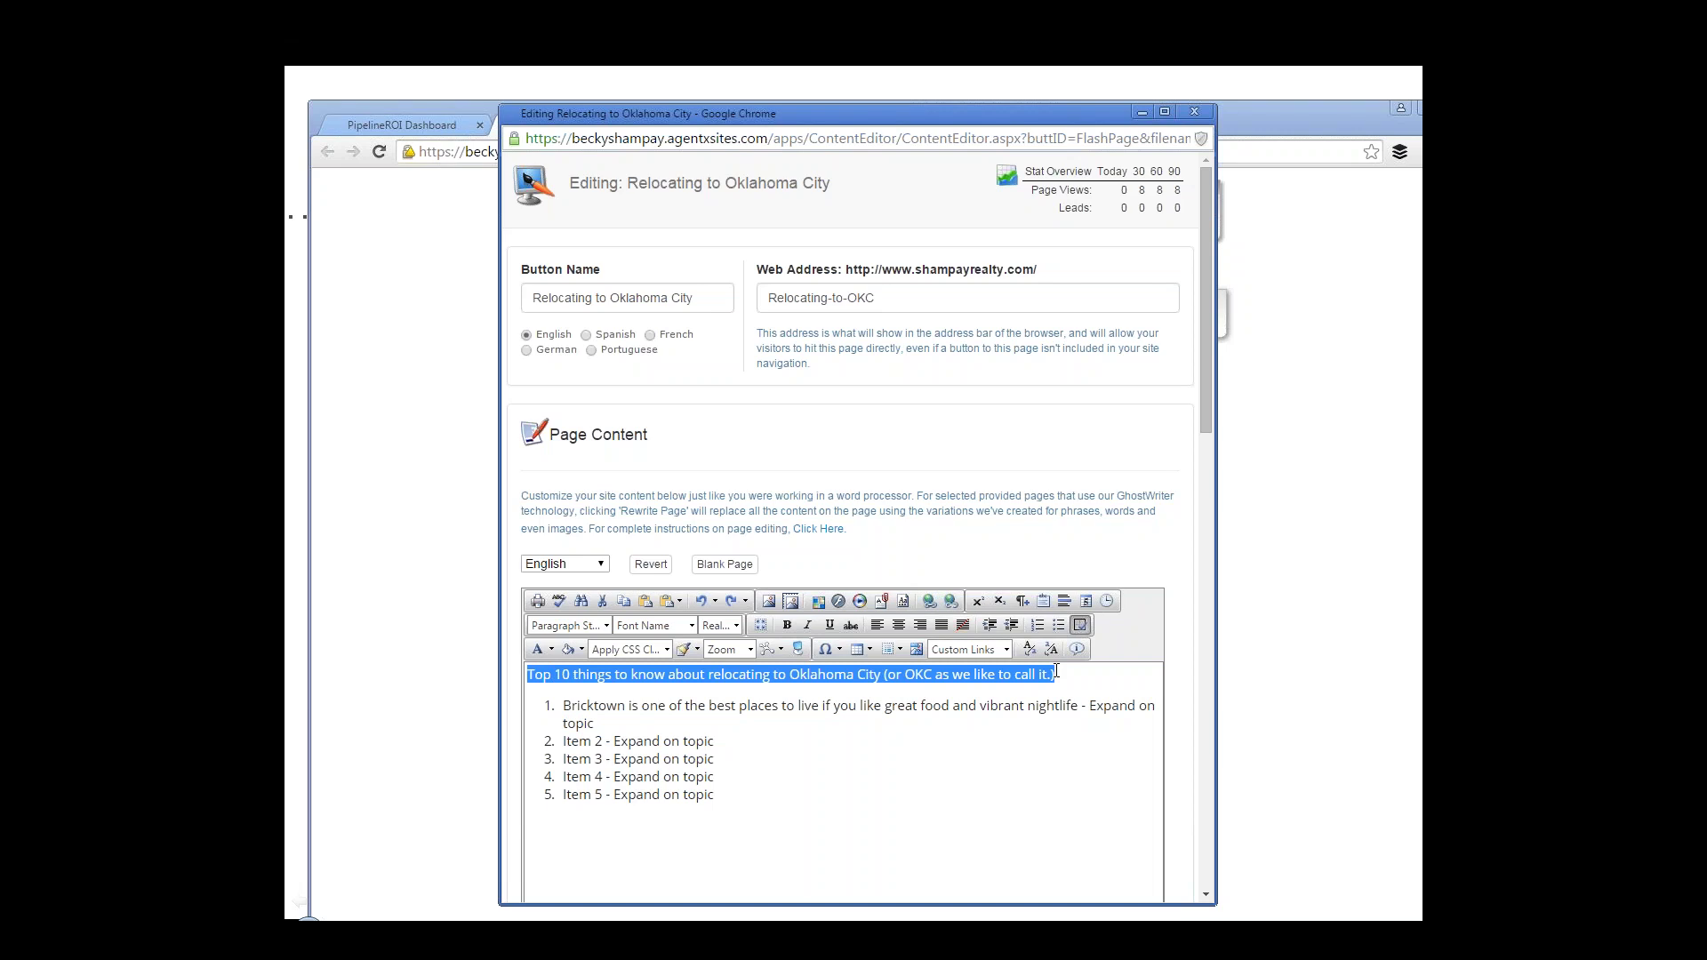
drag(1056, 673, 1056, 673)
click(737, 626)
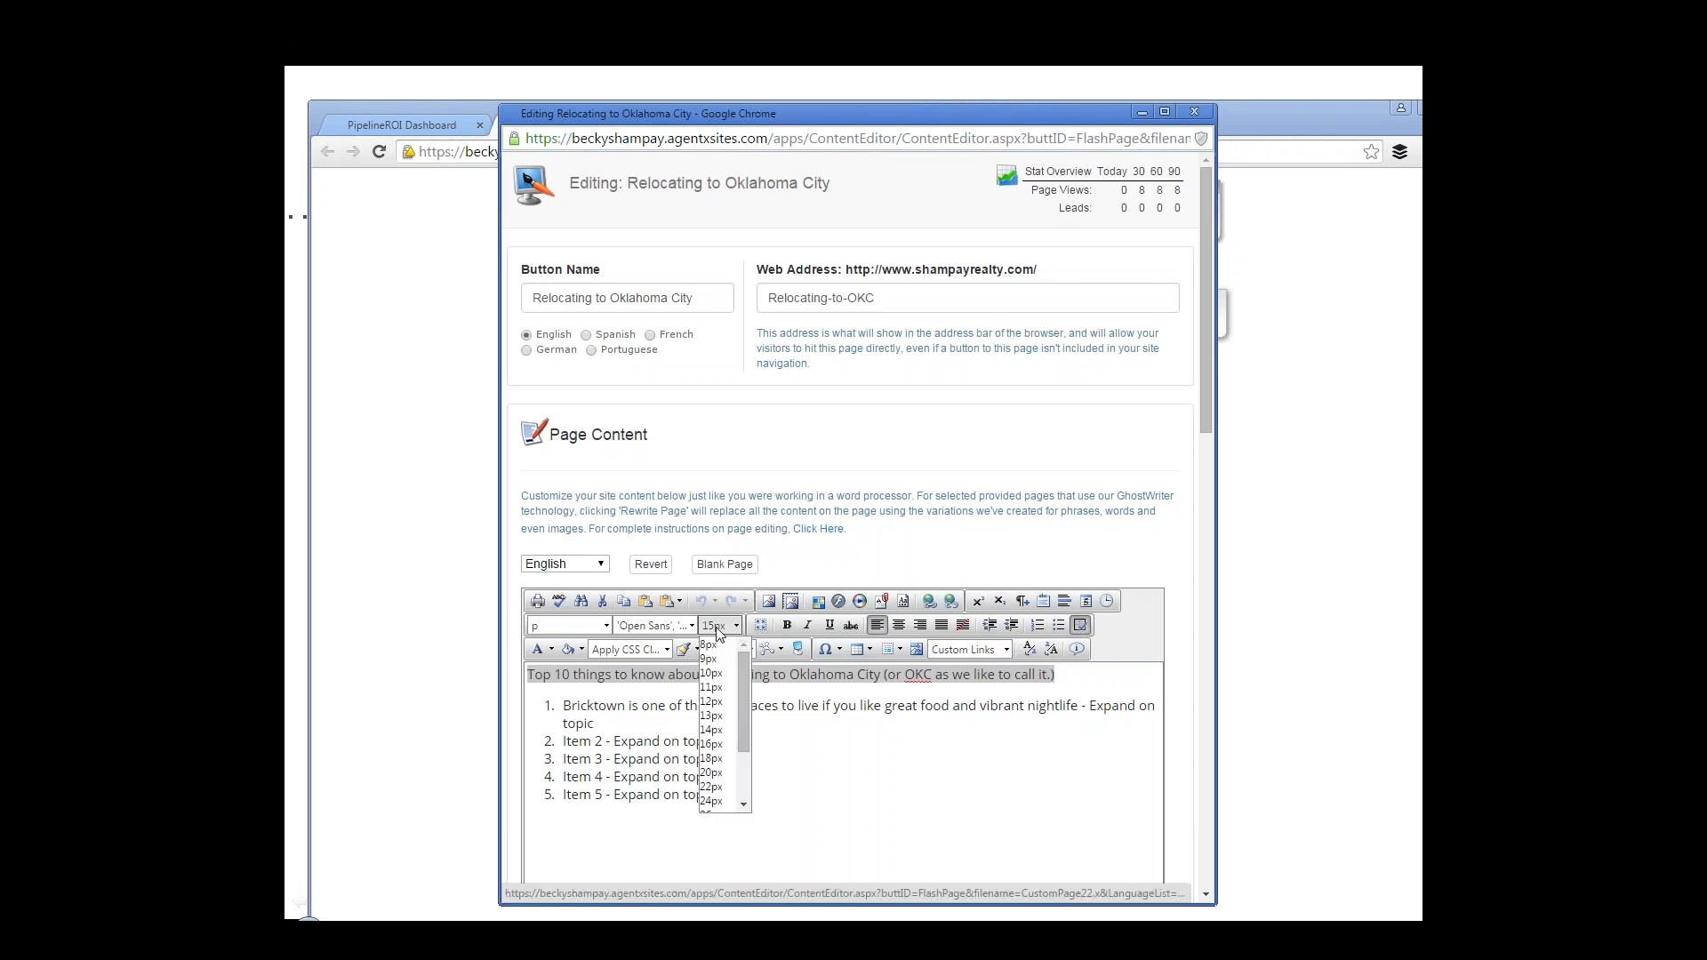
click(605, 626)
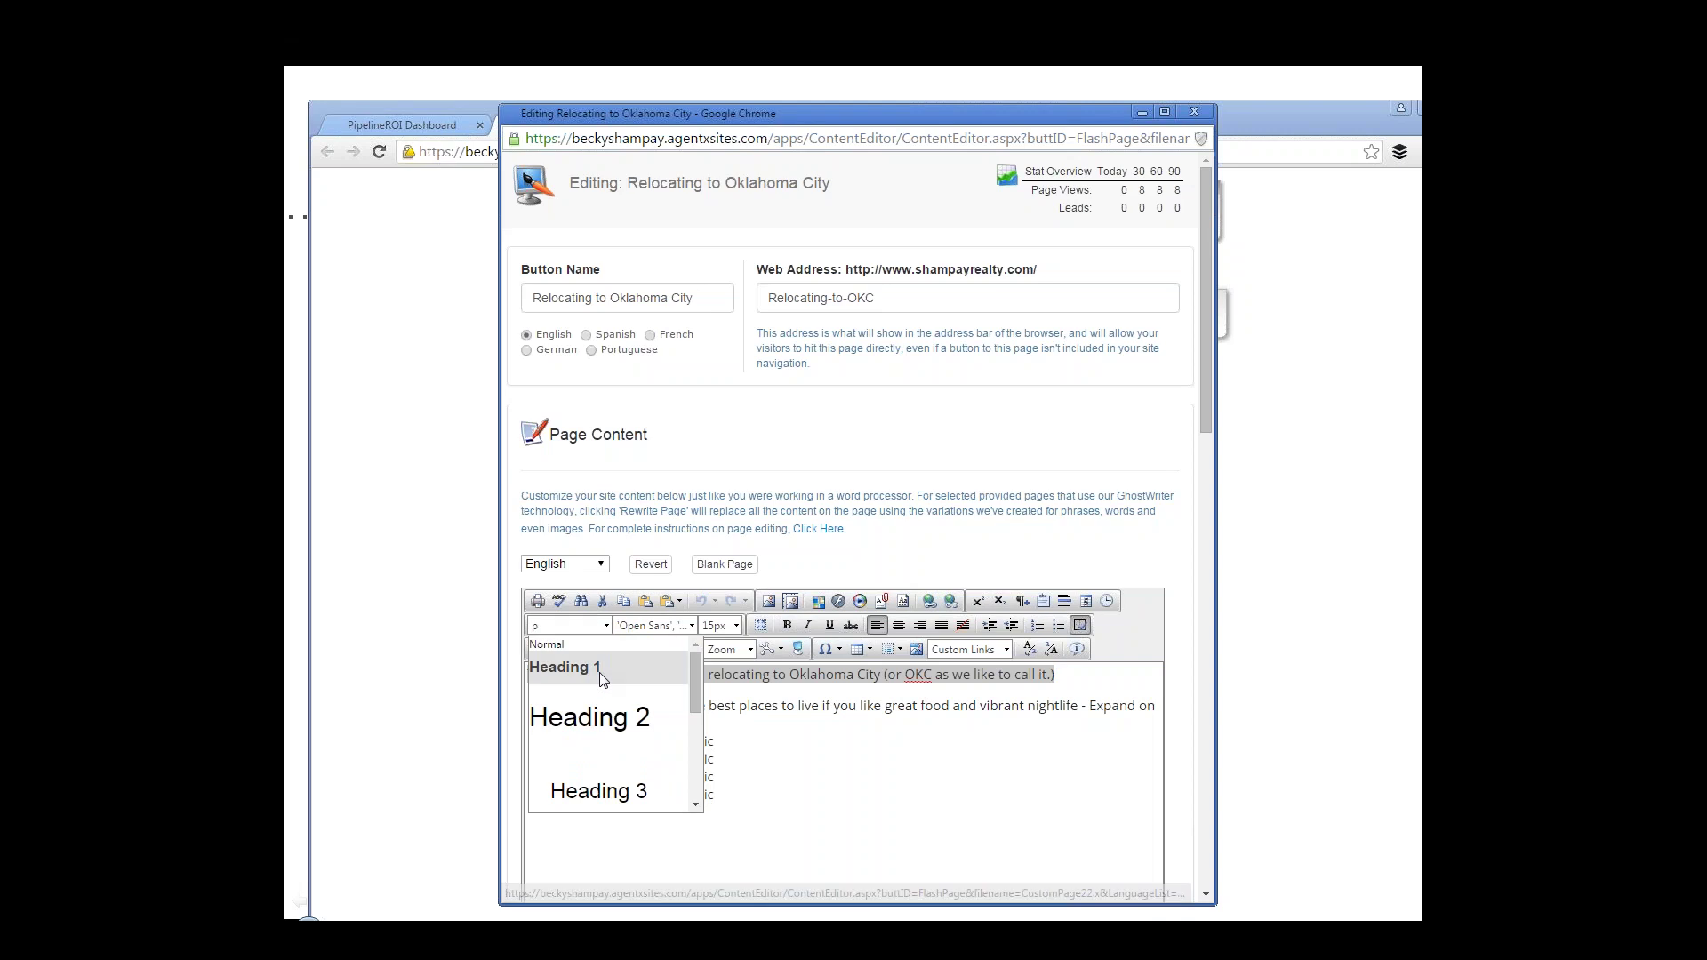
click(595, 666)
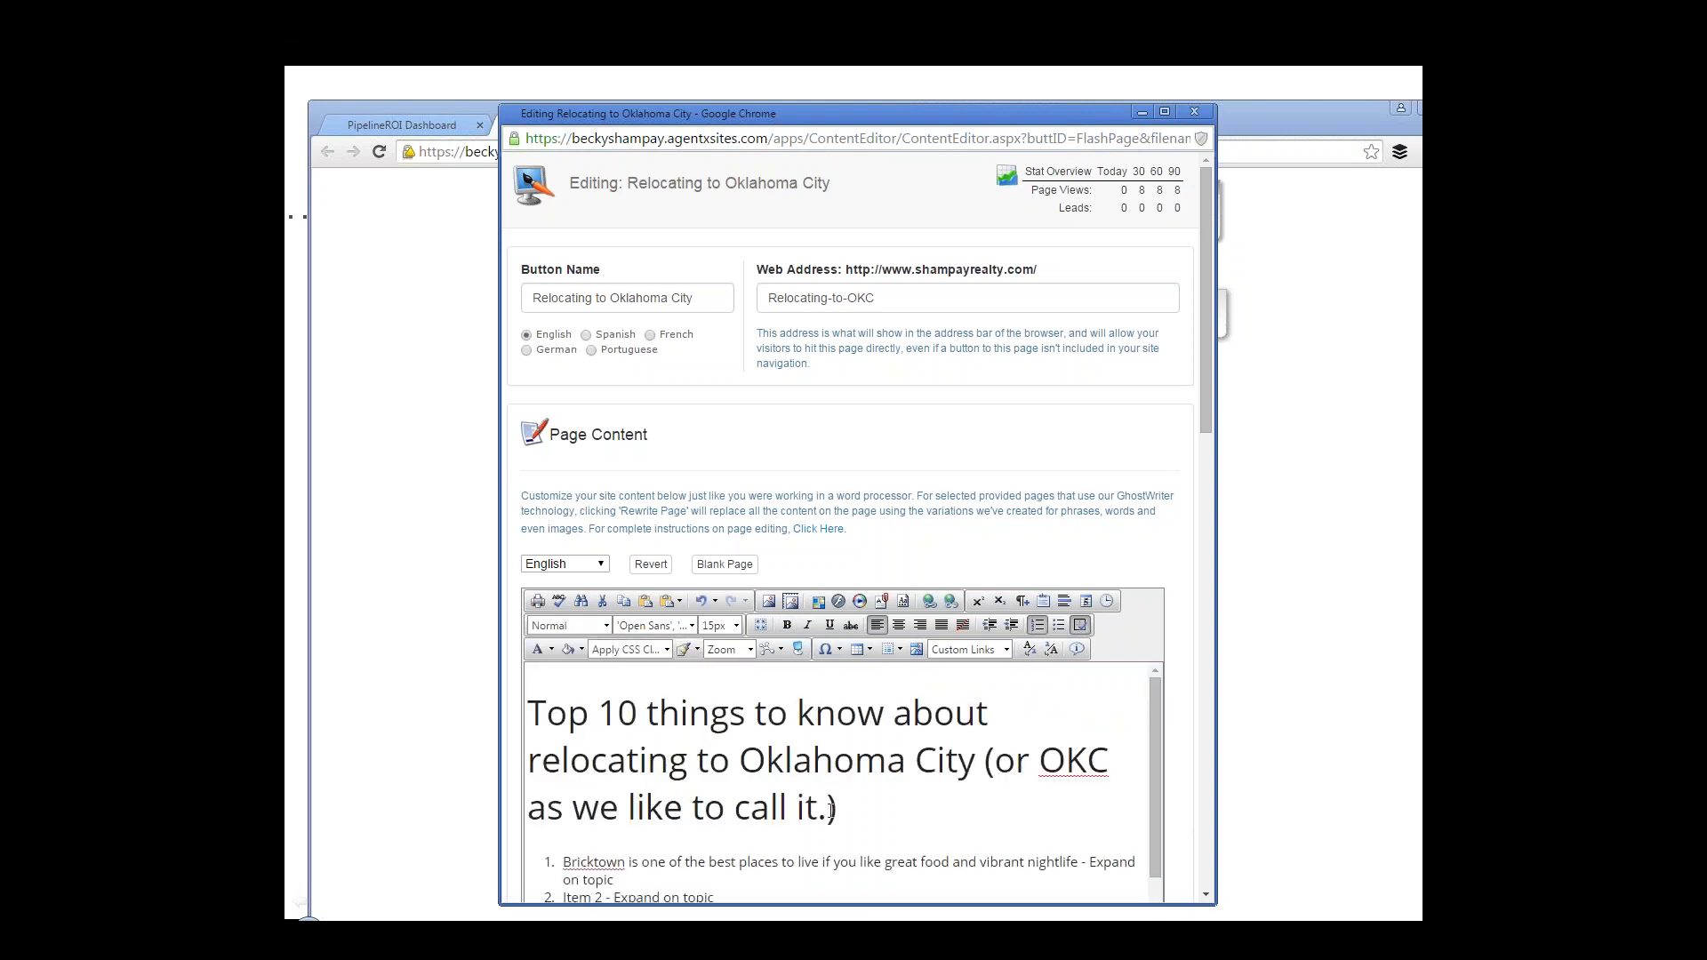
drag(842, 796, 527, 711)
click(567, 627)
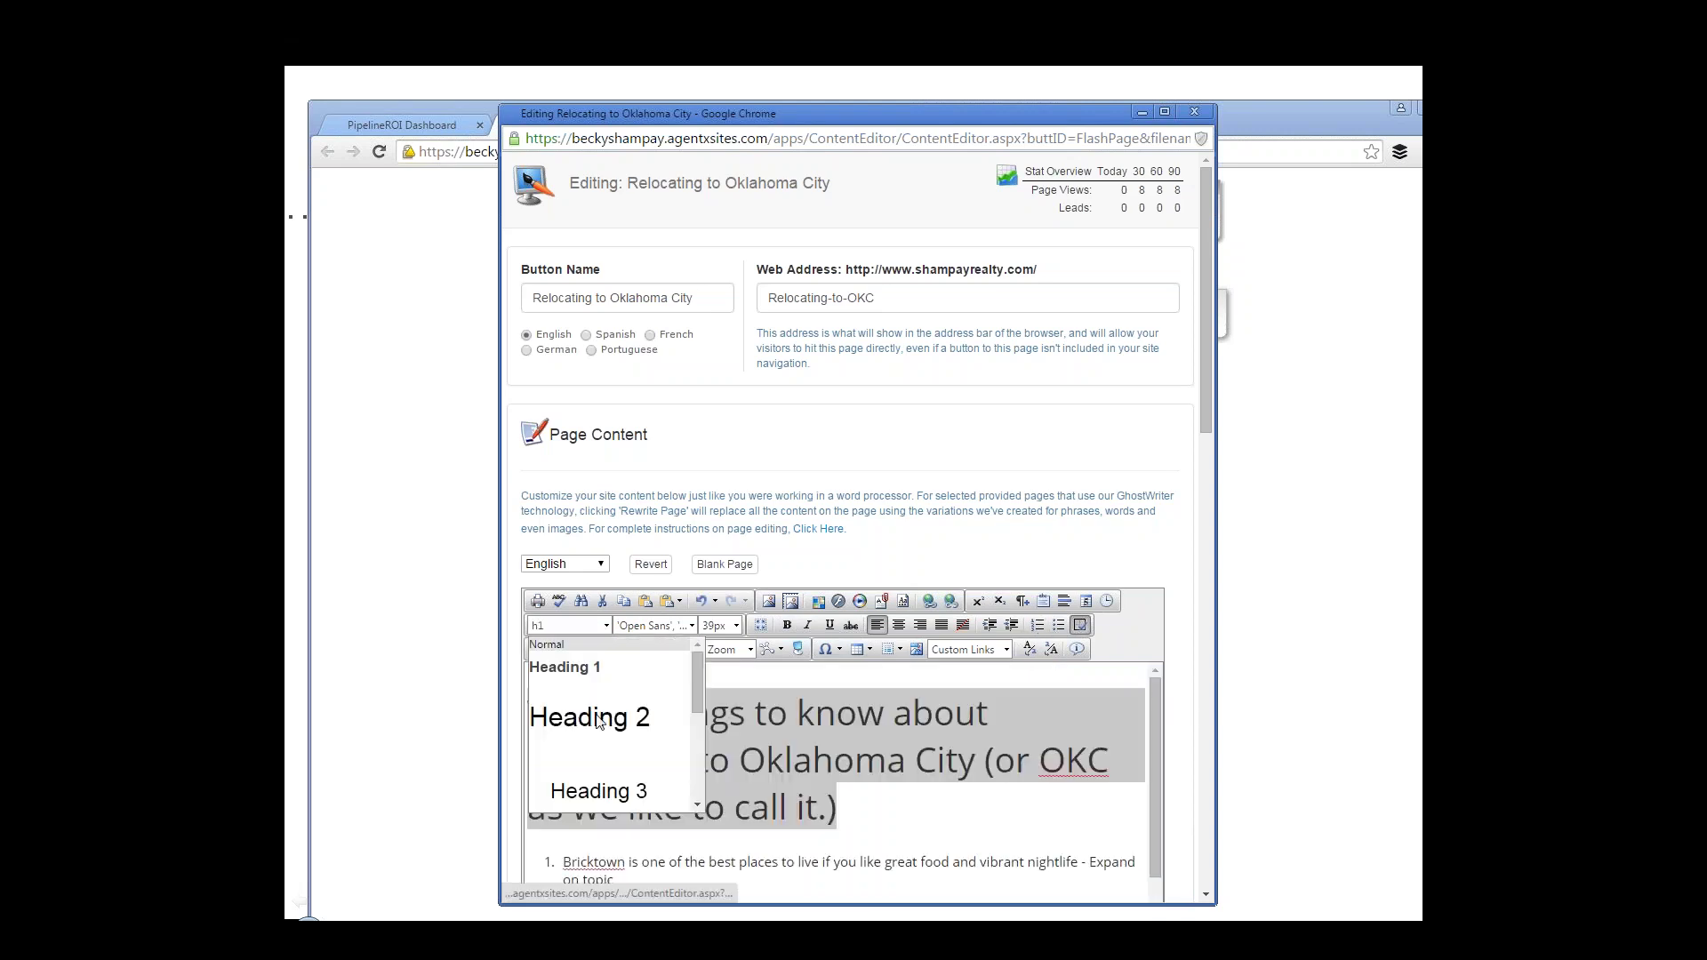
click(590, 716)
- Apply the Heading 3 style to the opening "Top 10 things to know about relocating to Oklahoma City" line
drag(1105, 758, 516, 702)
click(579, 628)
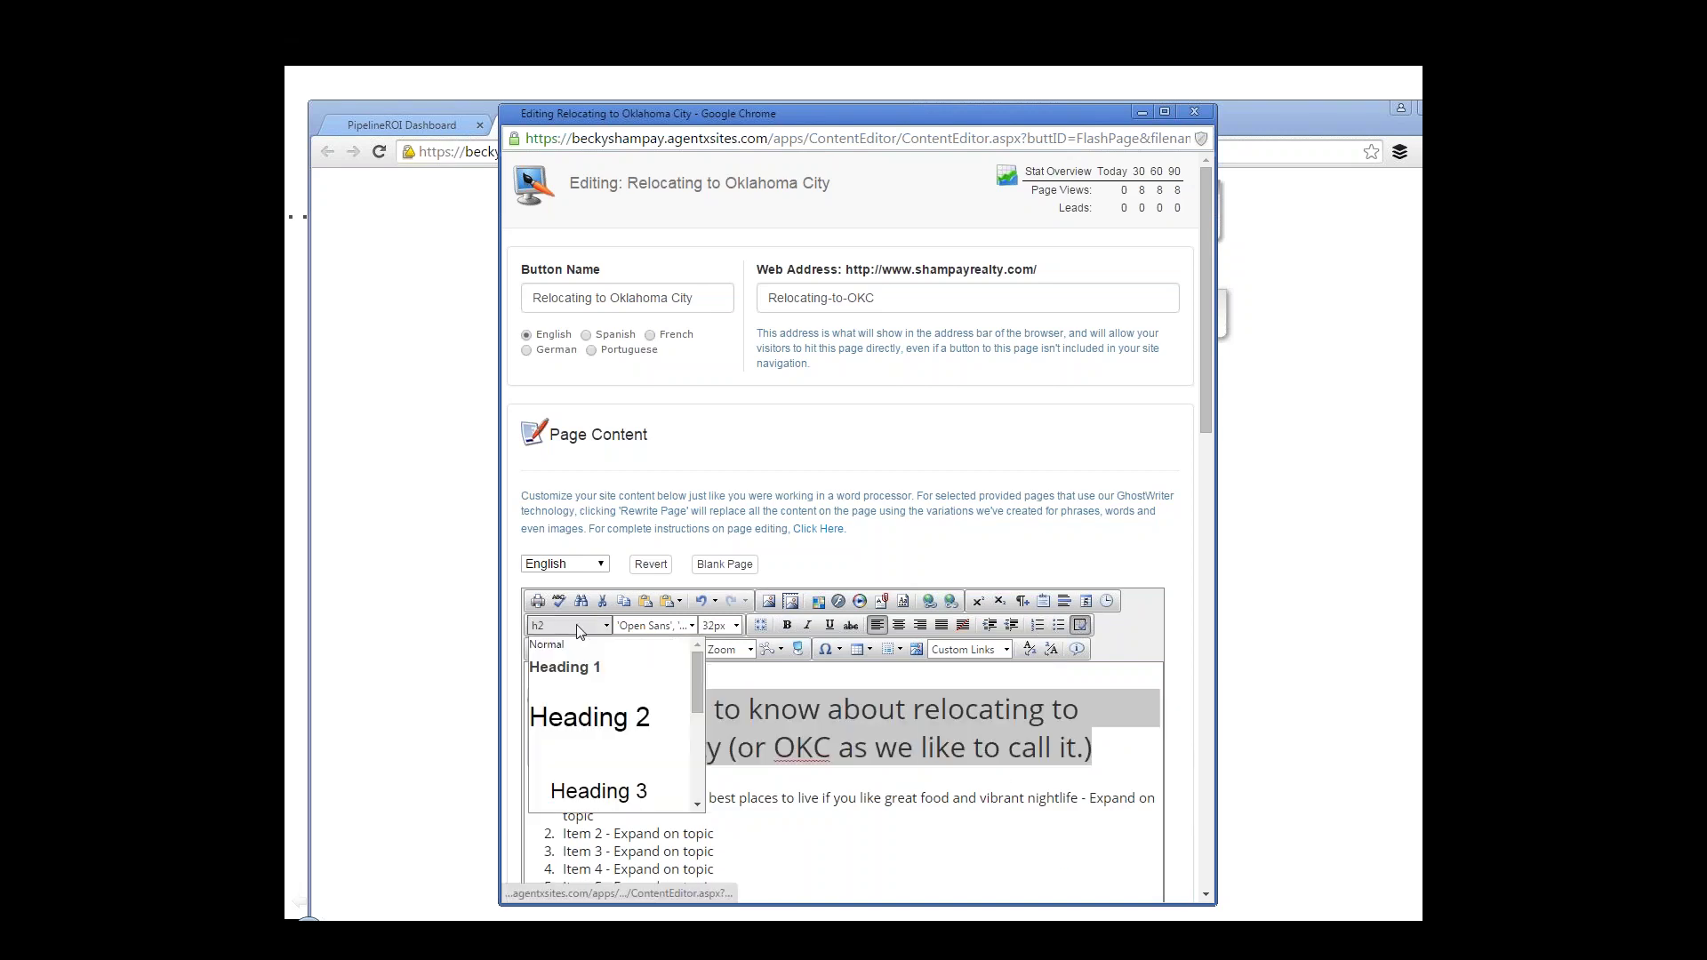
click(598, 790)
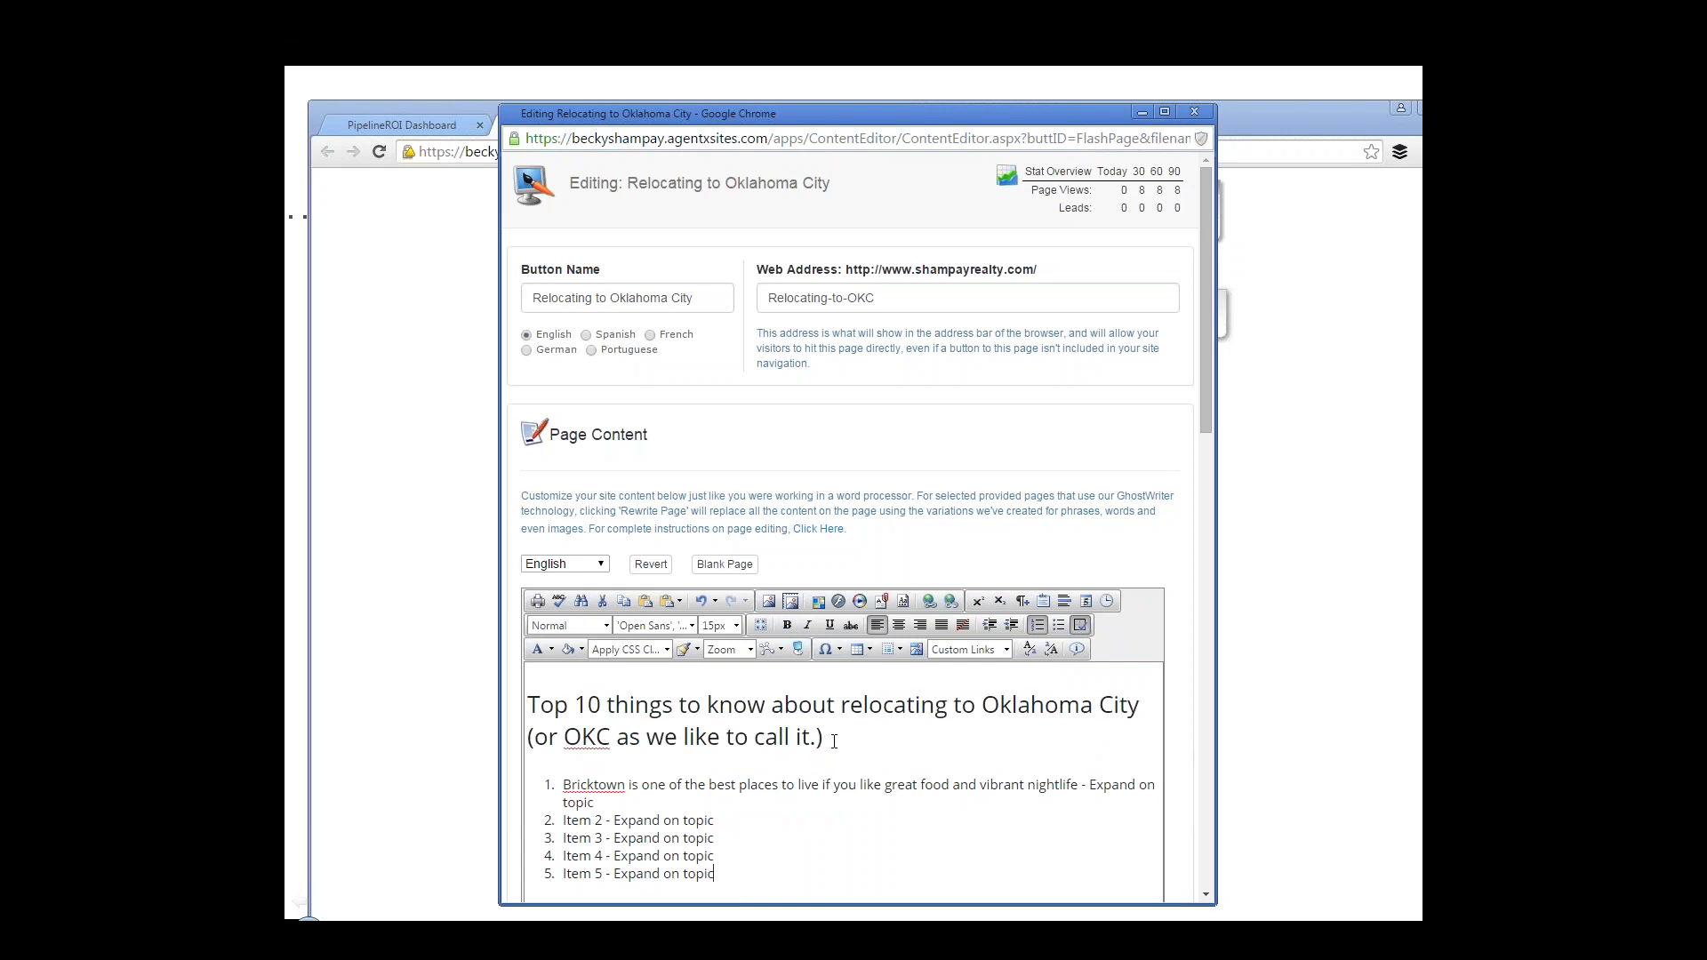
- Reselect the title line, examine the available heading and paragraph styles, and leave the style list without choosing one
drag(834, 741, 529, 702)
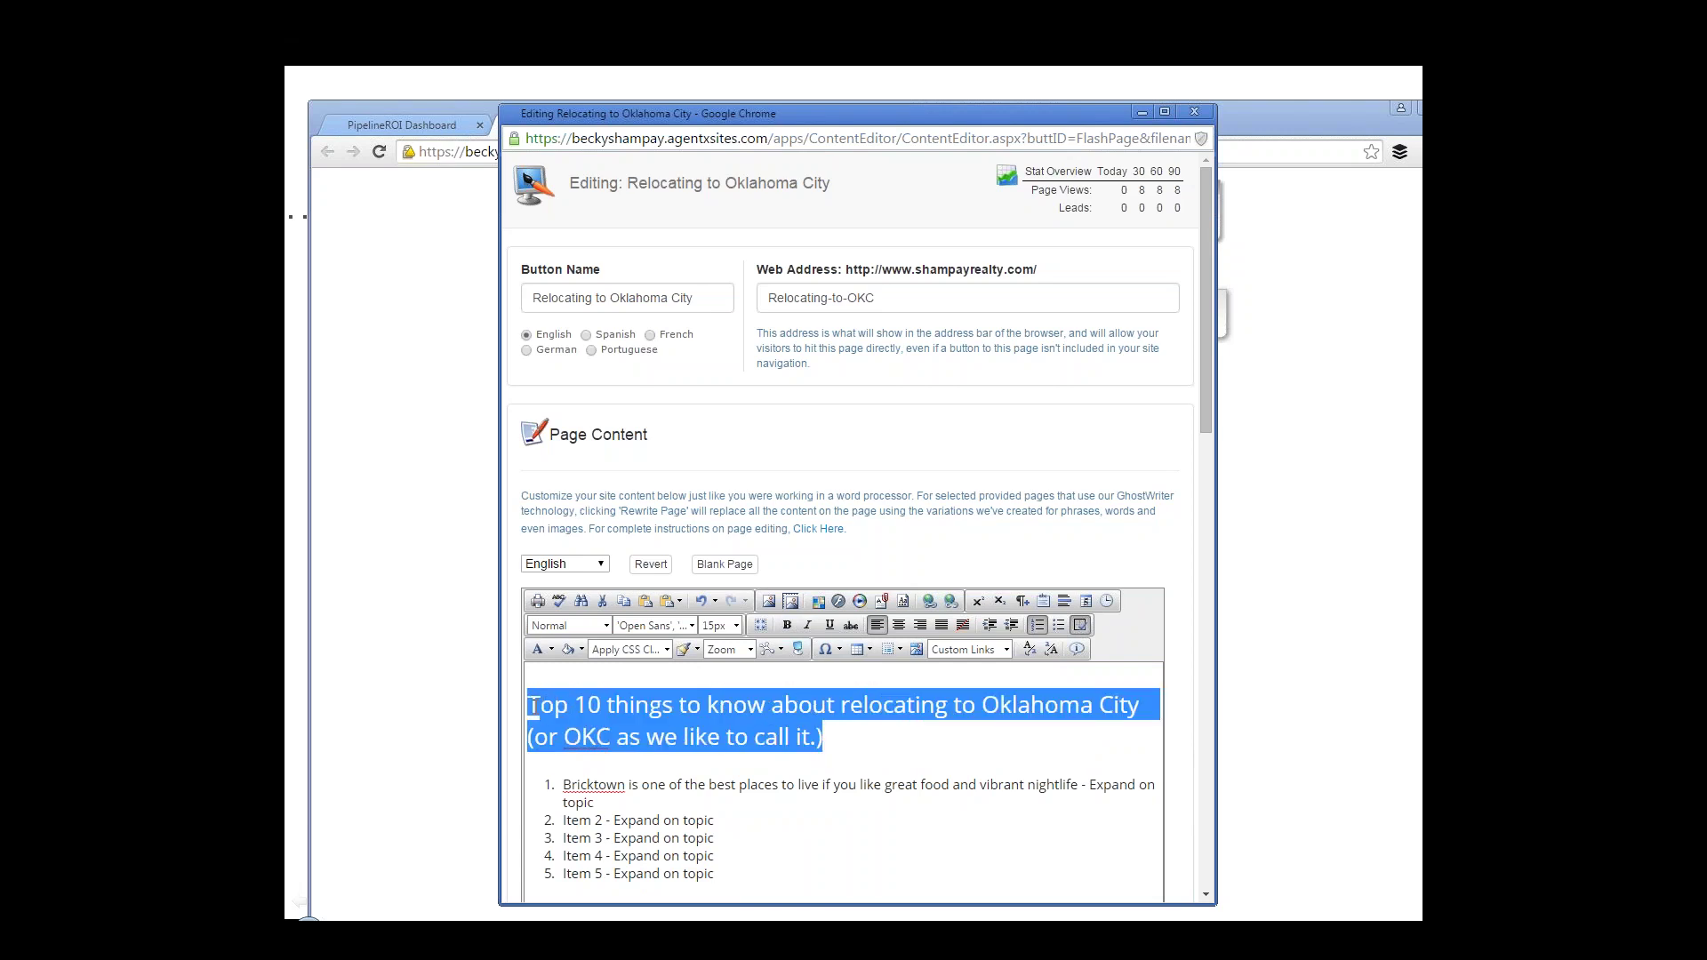
click(593, 627)
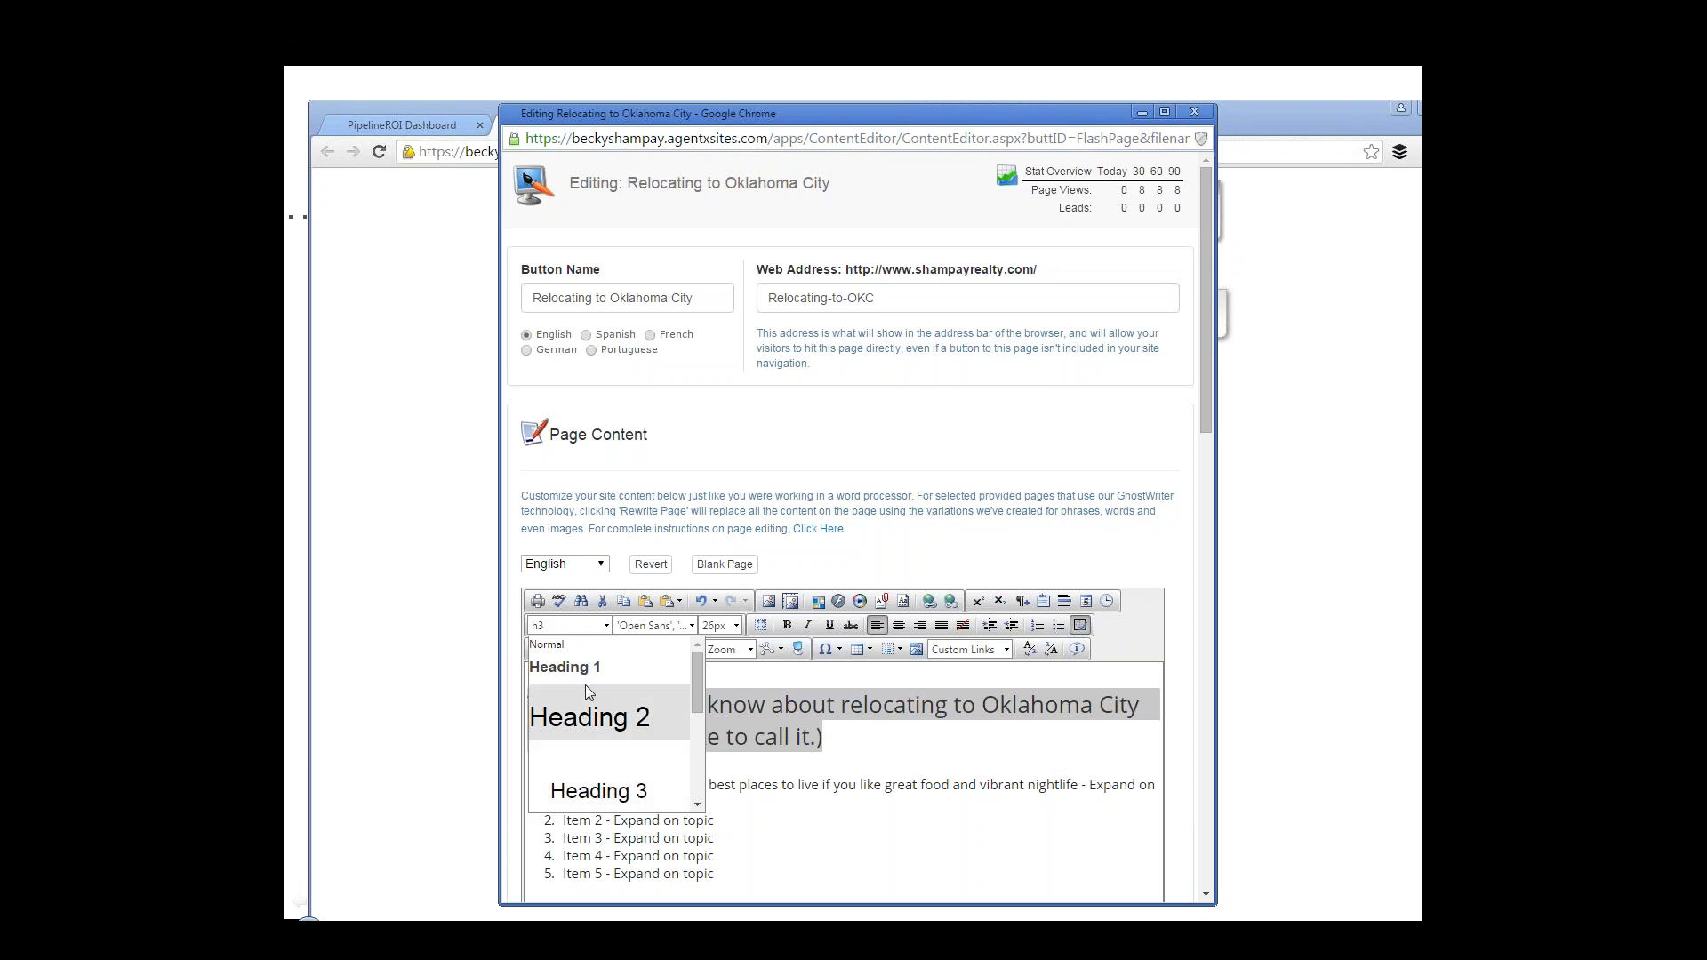
scroll(616, 748, down, 2)
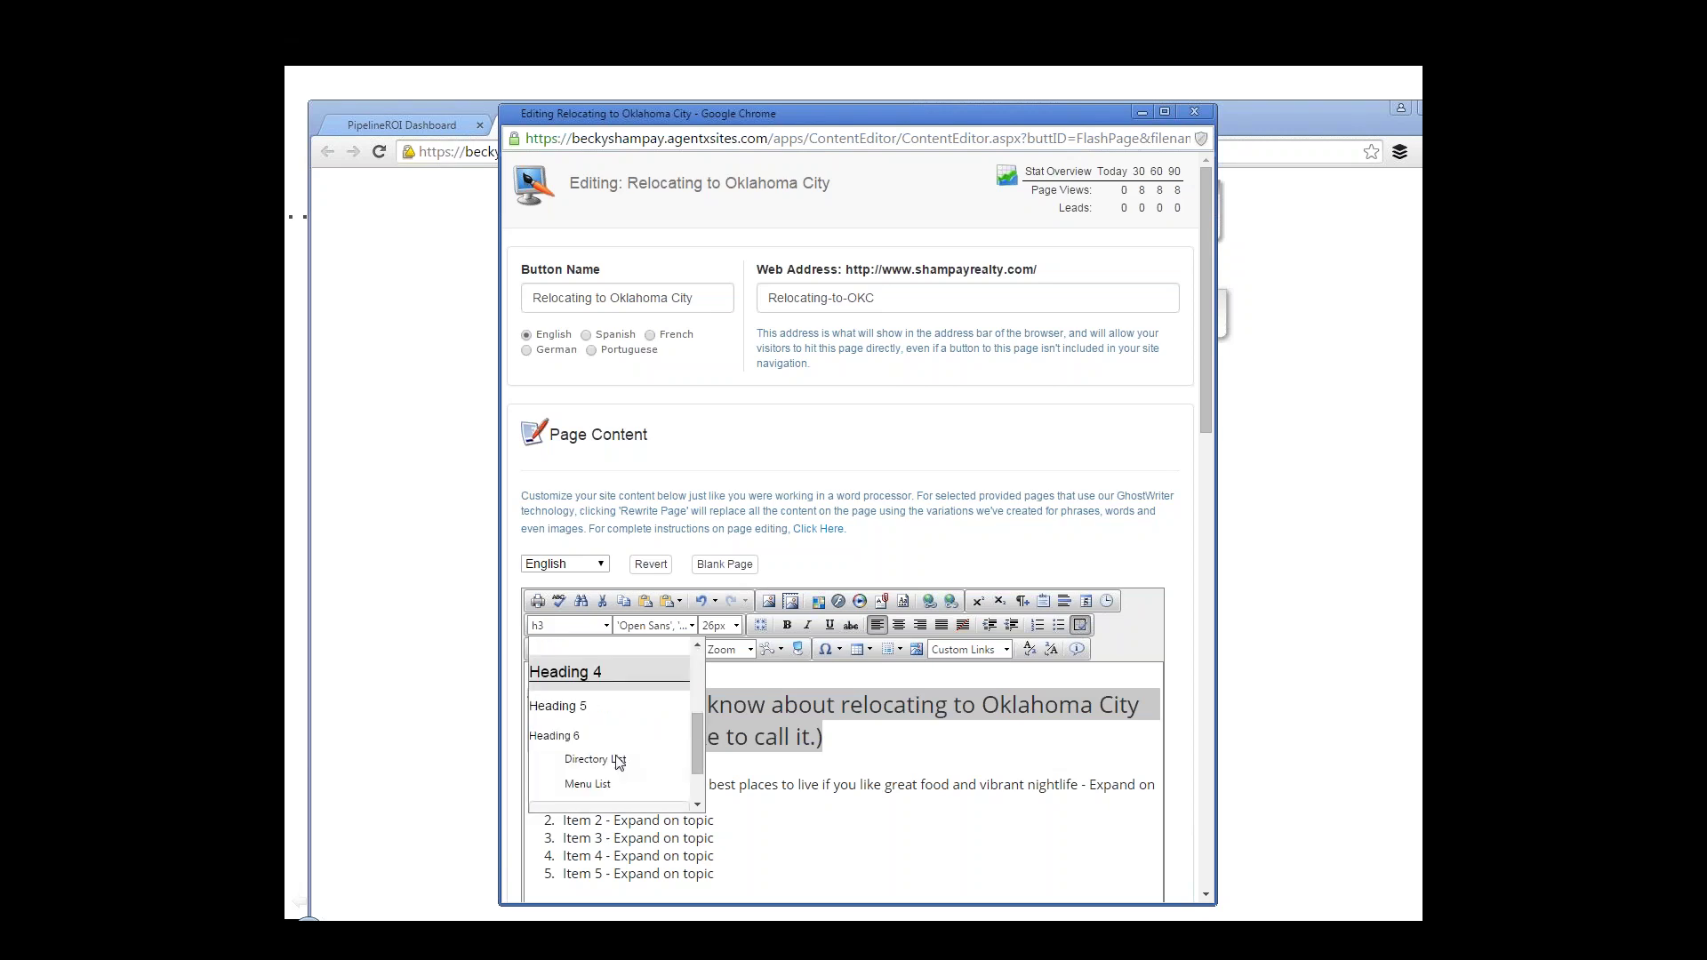
scroll(615, 751, up, 2)
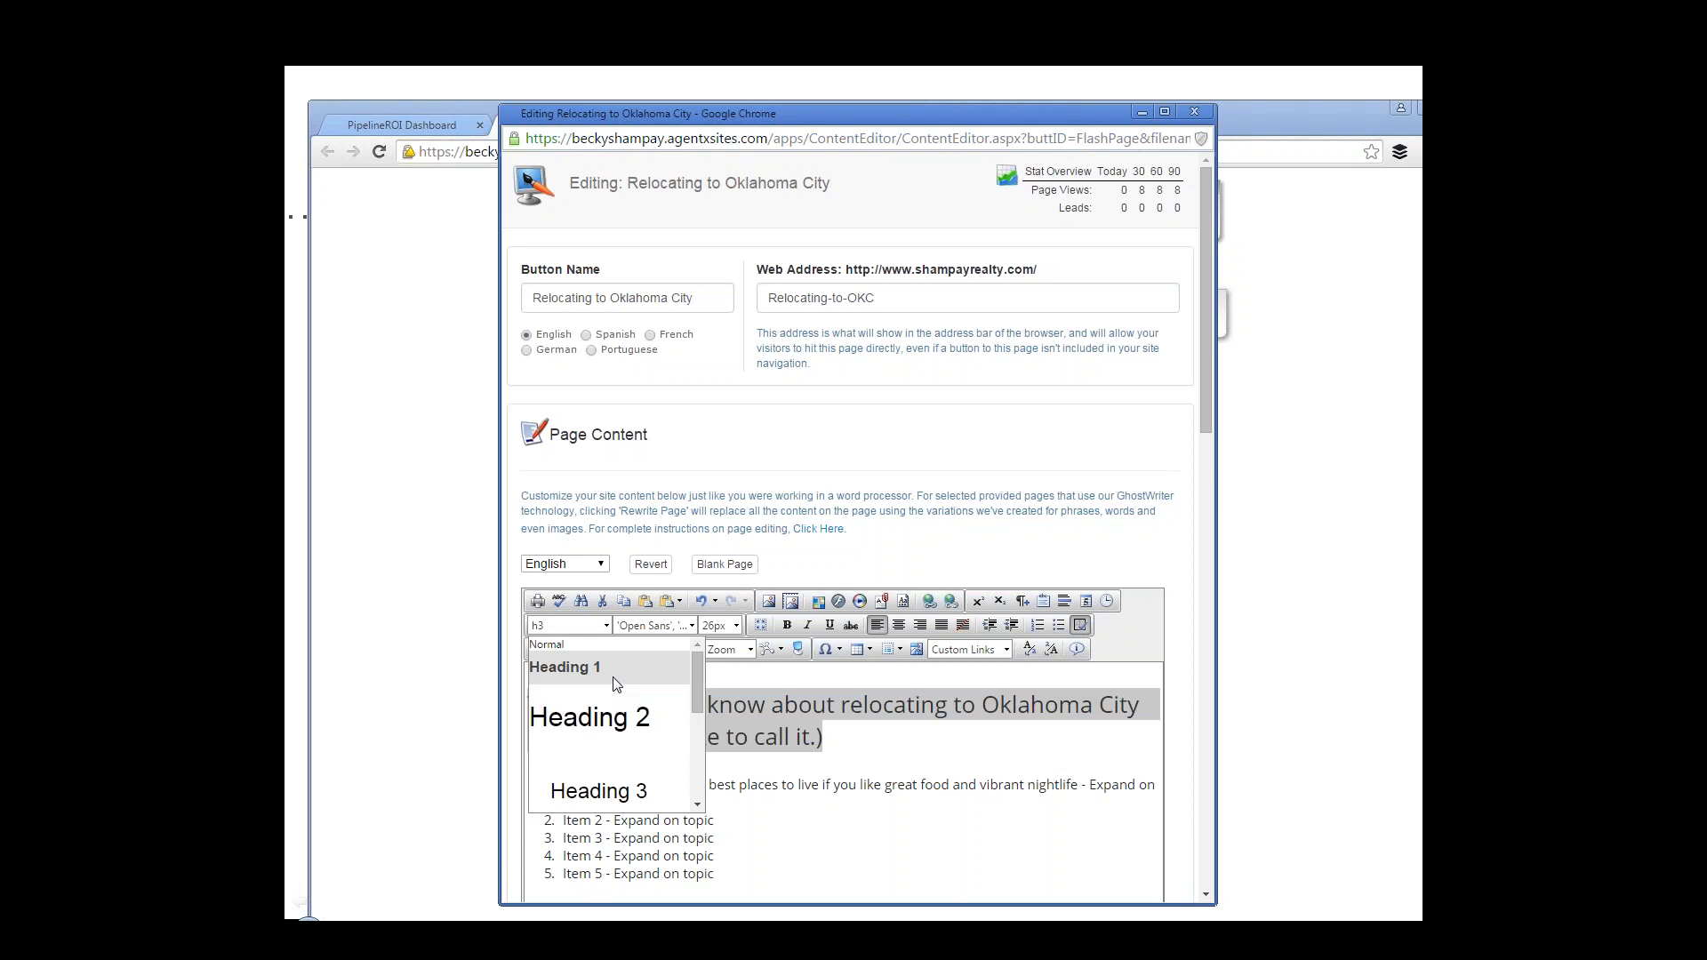
click(822, 731)
drag(823, 736, 524, 709)
click(594, 627)
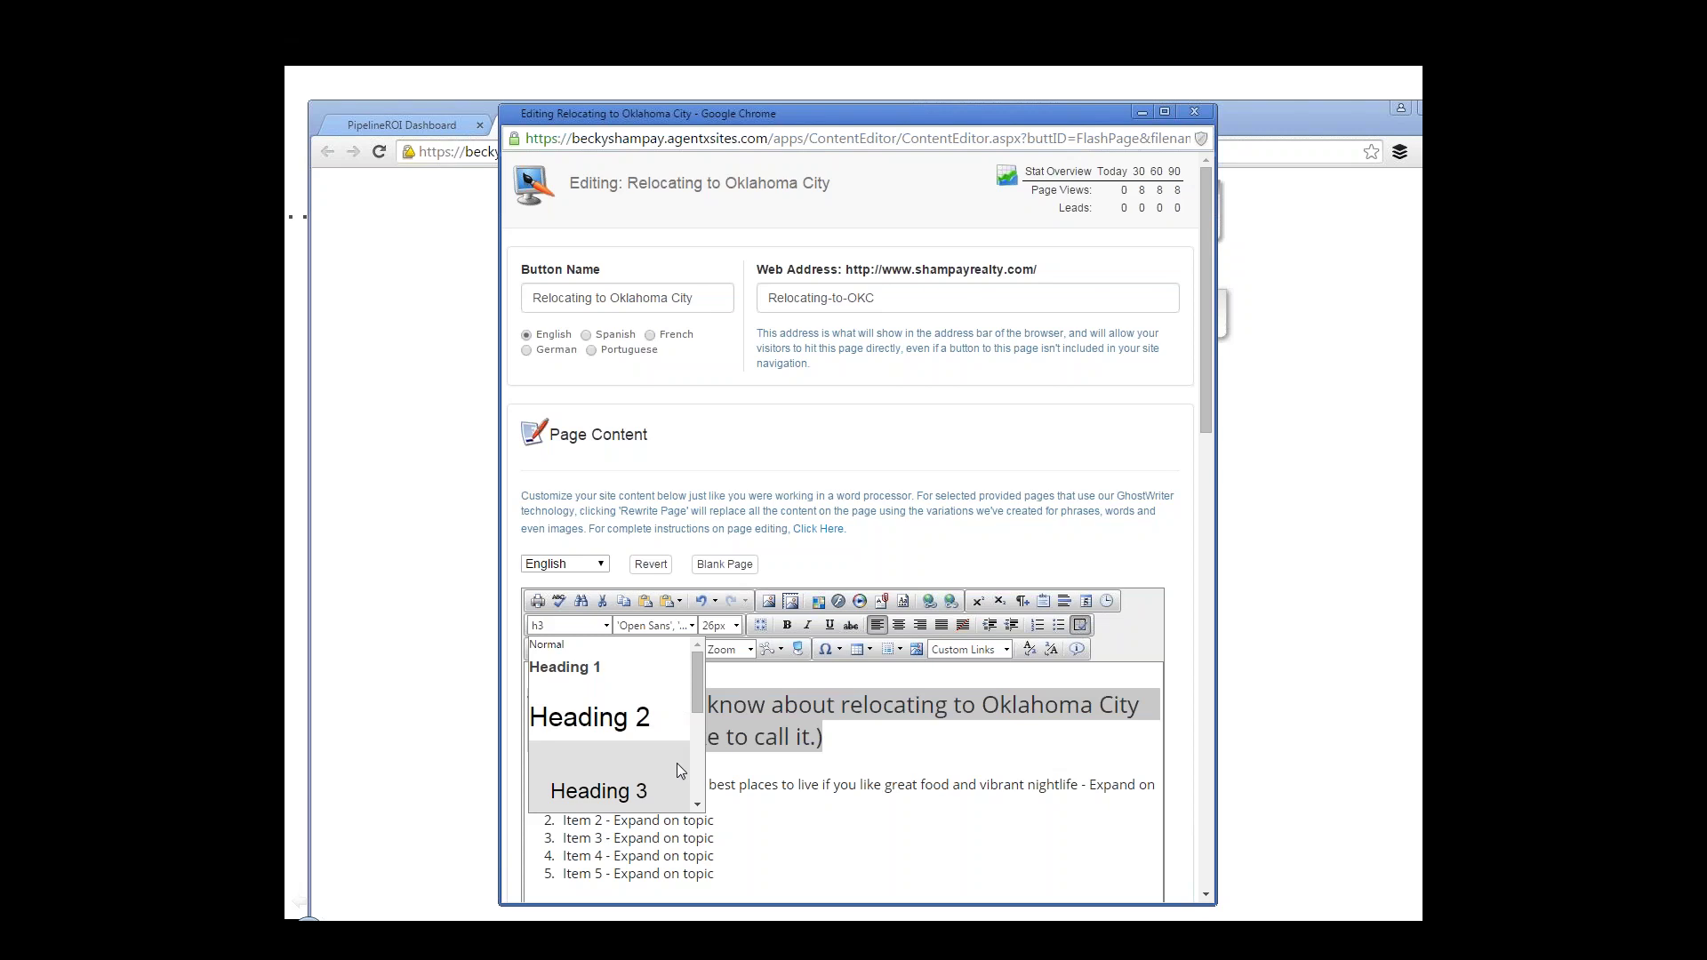
click(825, 794)
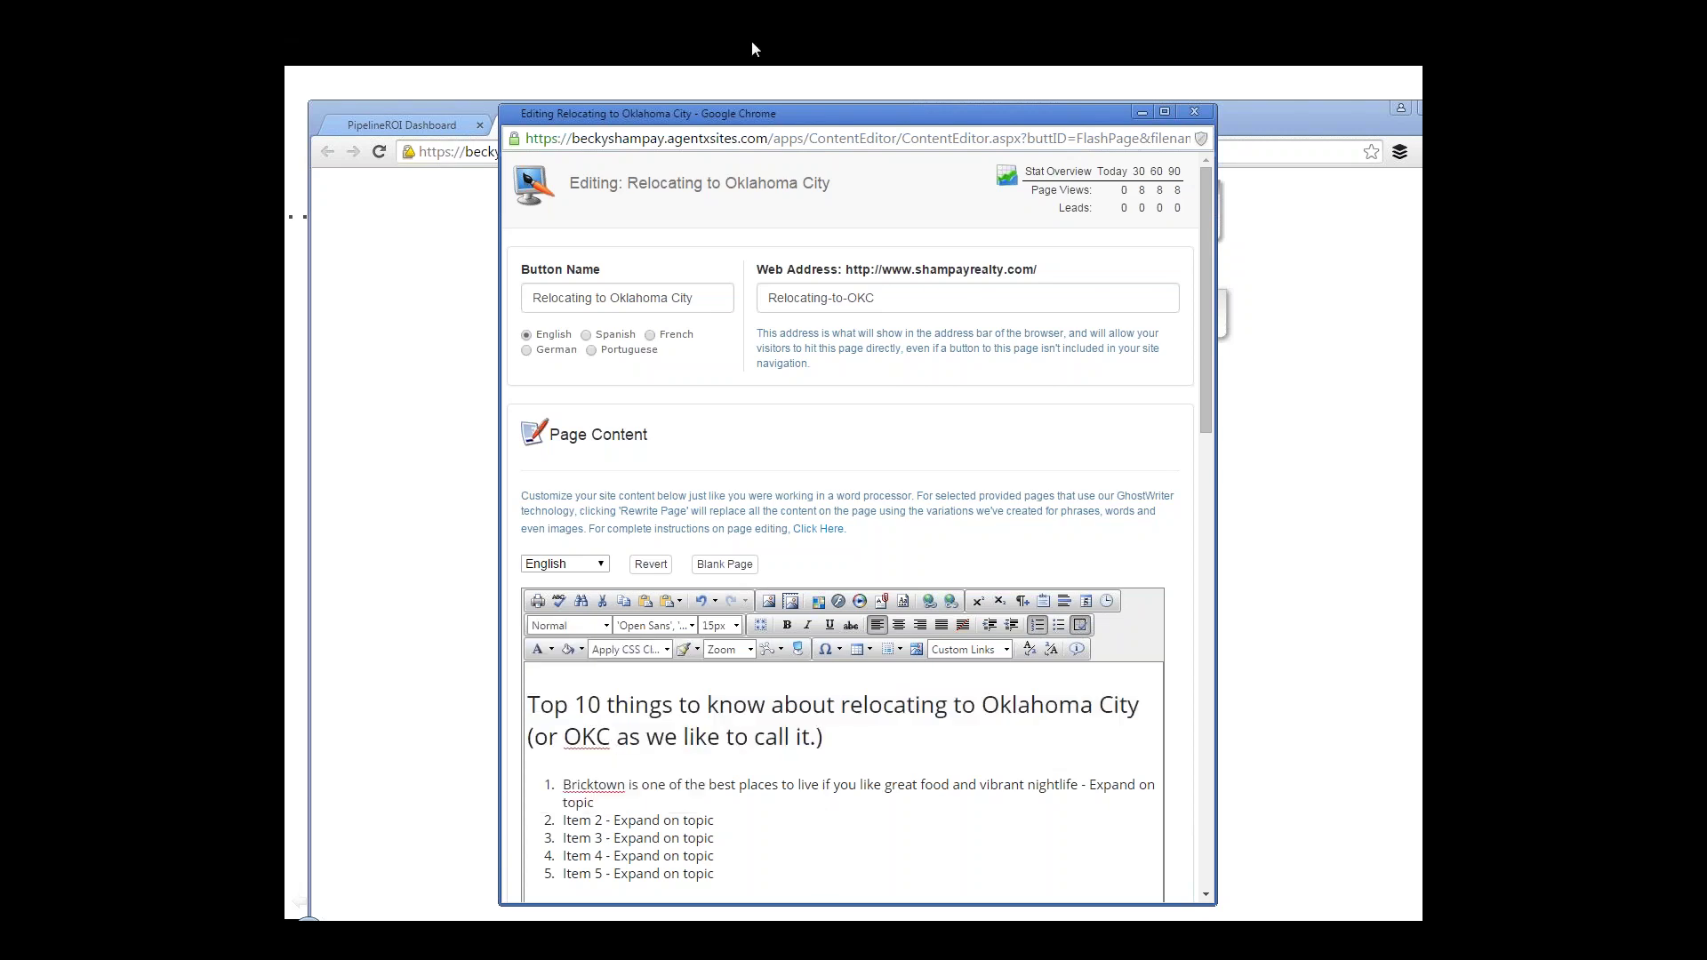
- Below the numbered list, add the line "Some other local attractions to consider..." followed by "Link 1" and "Link 2" on separate lines
scroll(731, 892, down, 1)
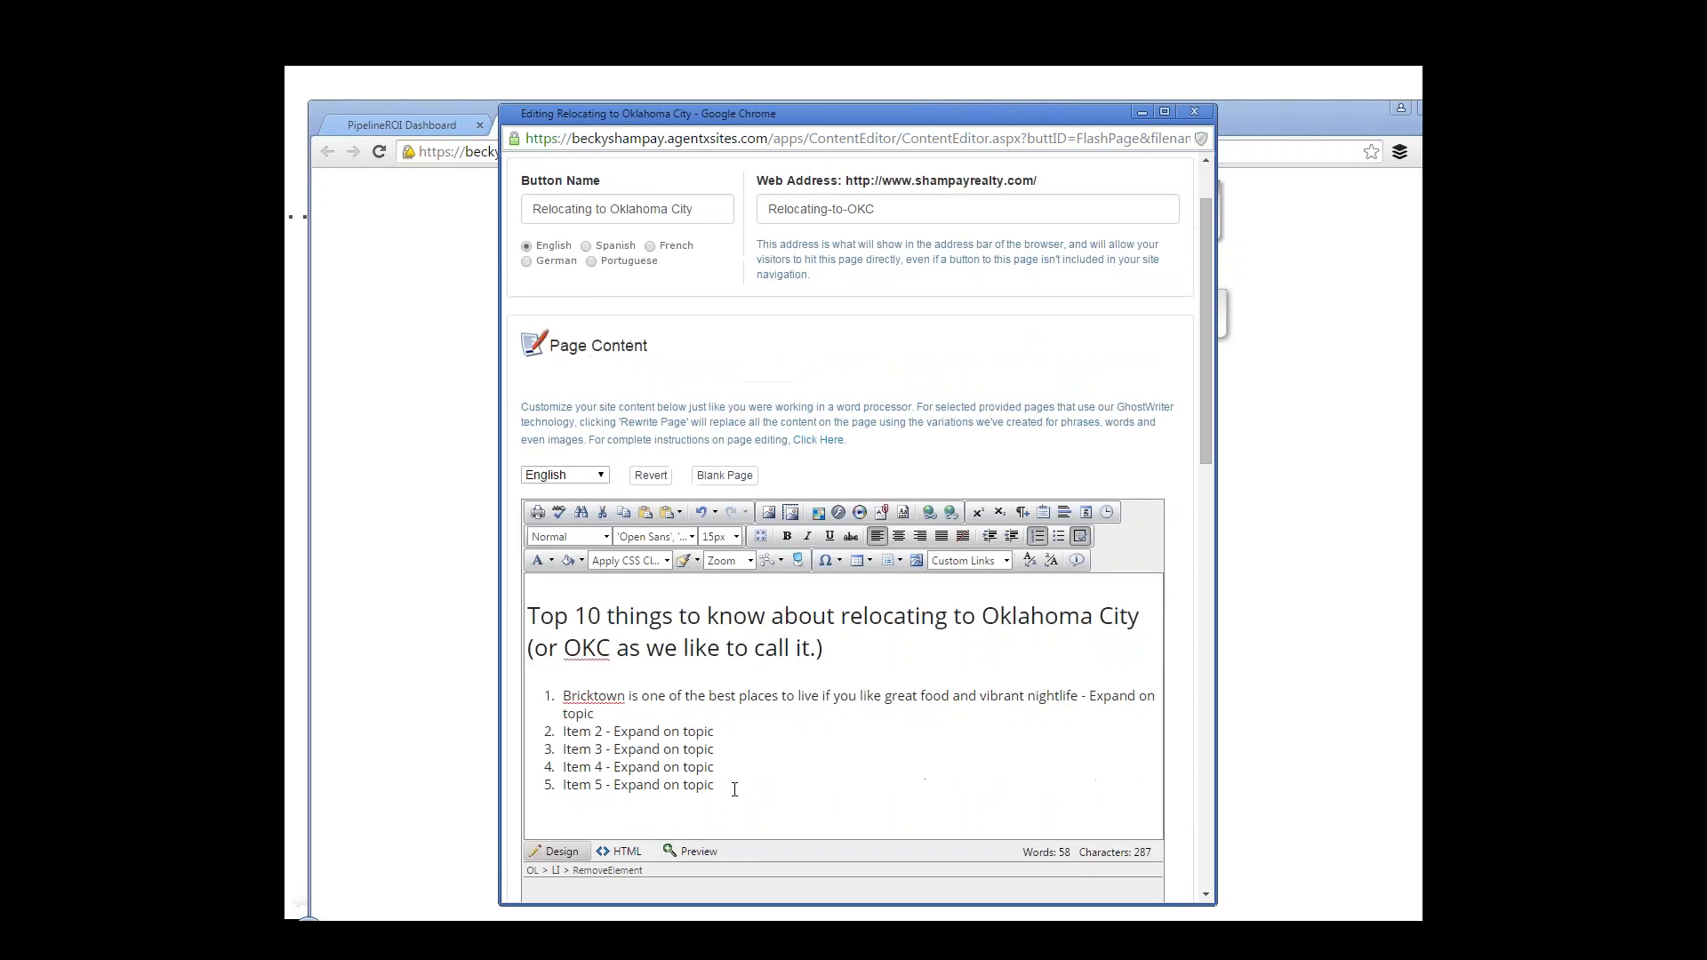
click(739, 790)
text(Some)
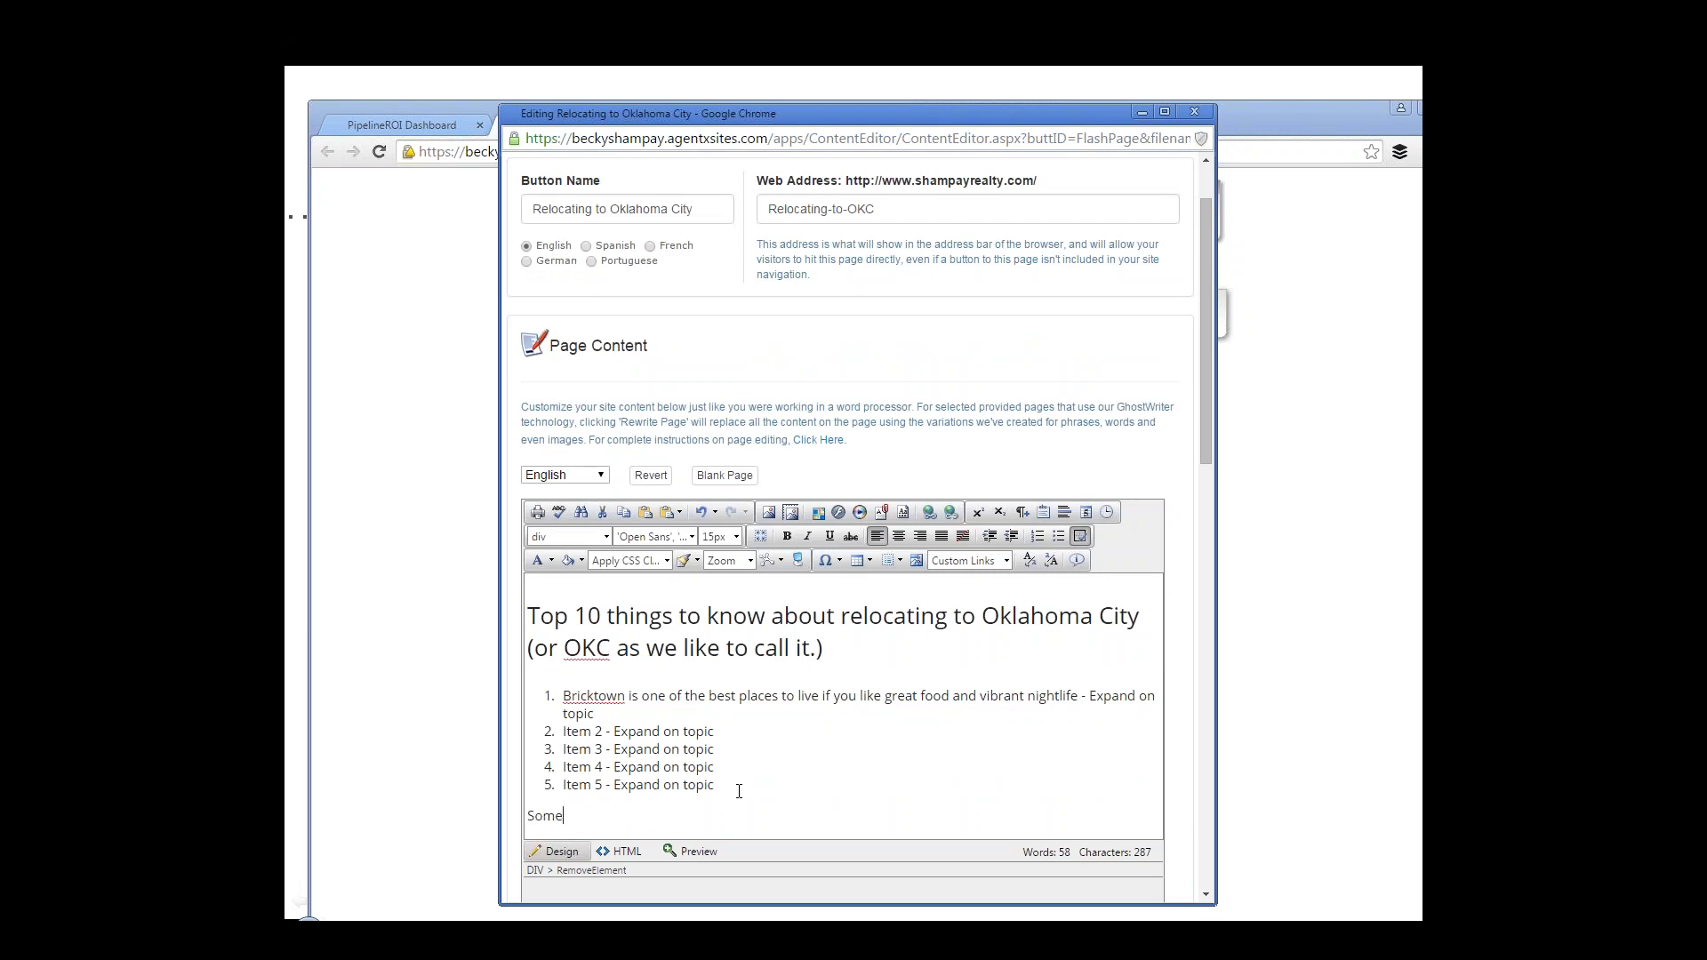
text( other local attractions to consider...)
key(Return)
key(Return)
text(Link 1)
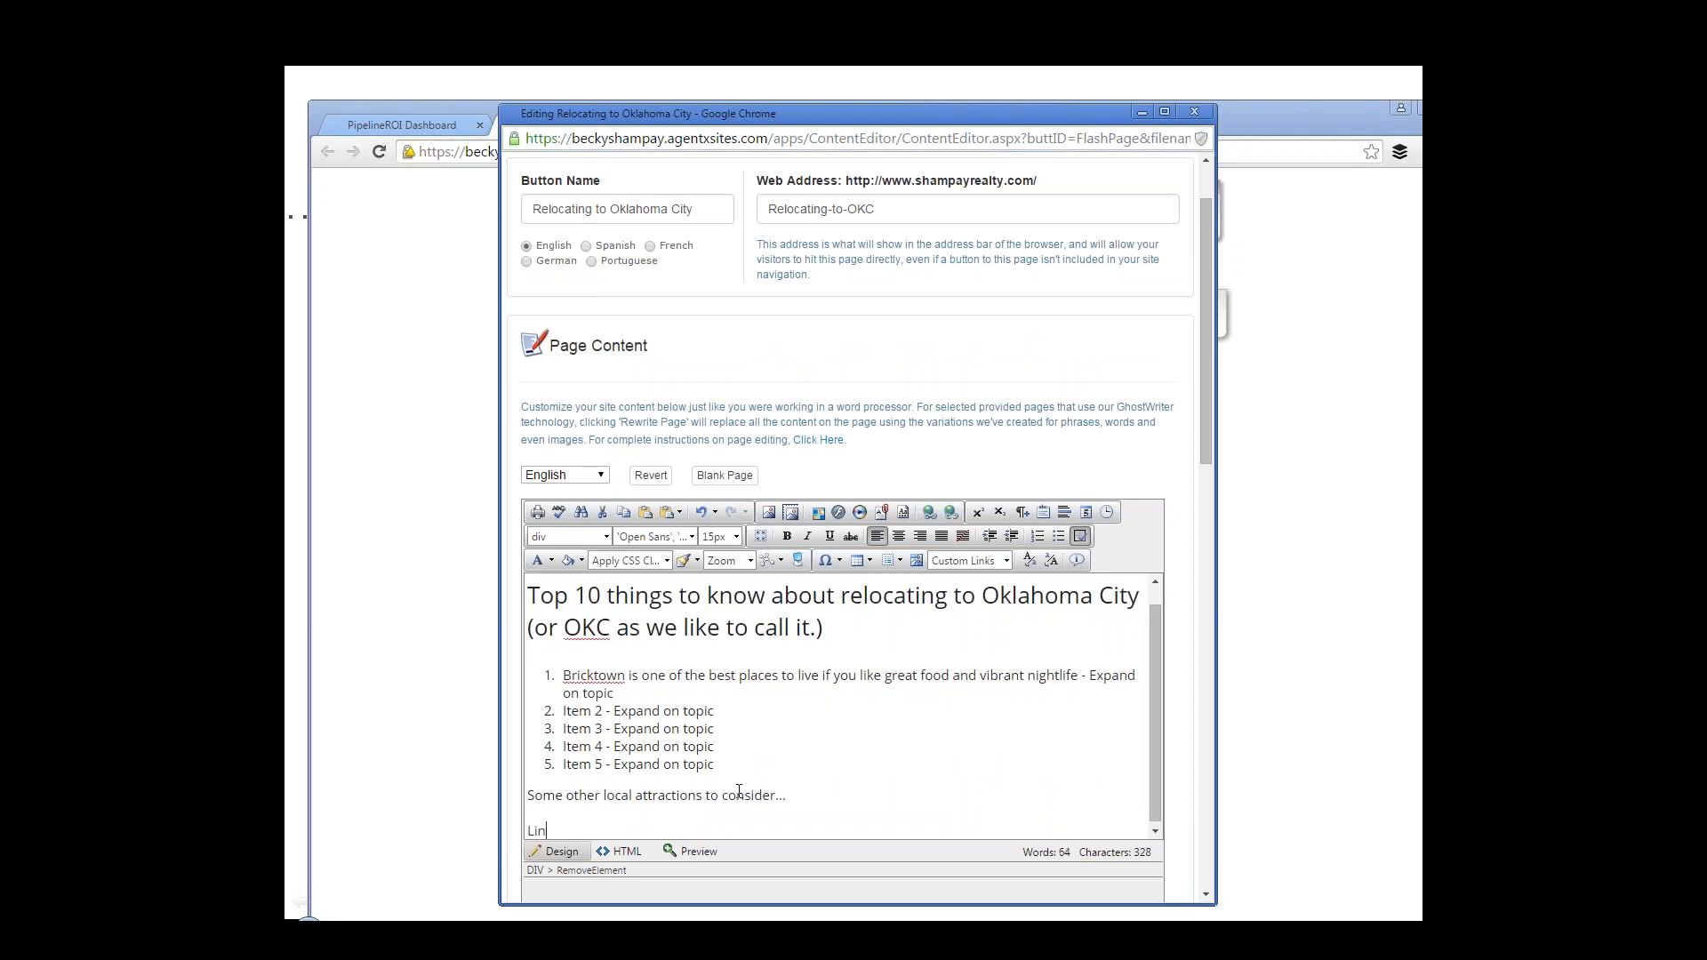
key(Return)
text(Link 2)
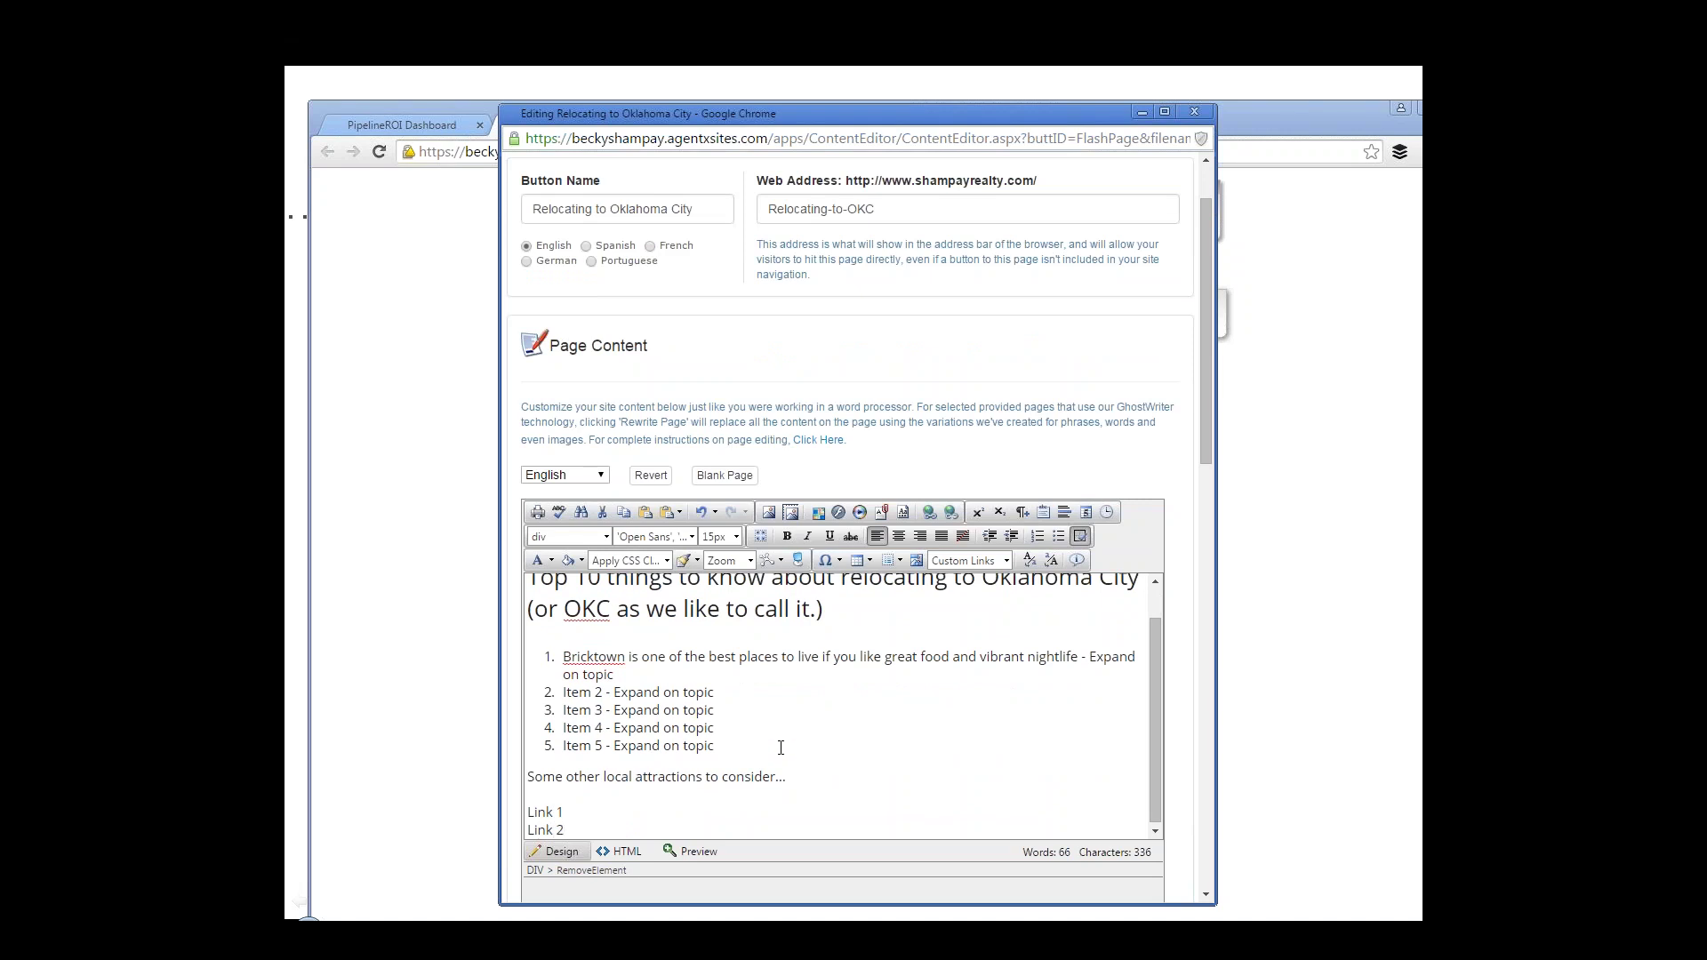
- Format the "Some other local attractions to consider..." line as Heading 3 and remove the extra blank space above Link 1
drag(786, 778, 528, 766)
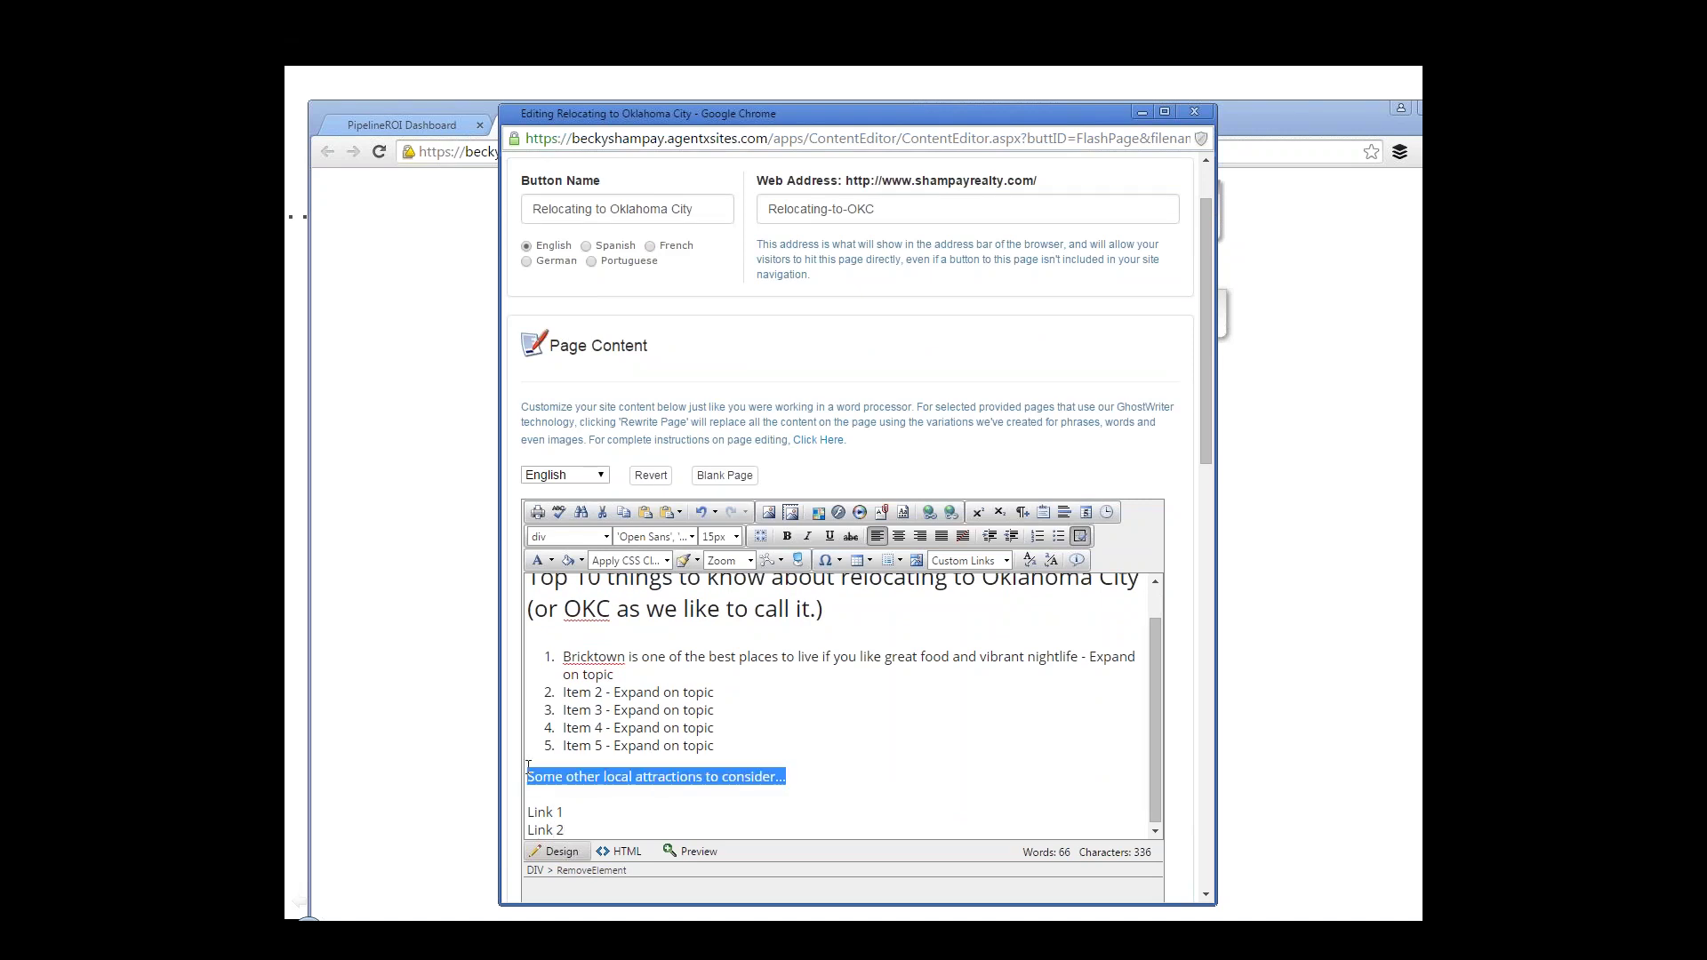
click(557, 533)
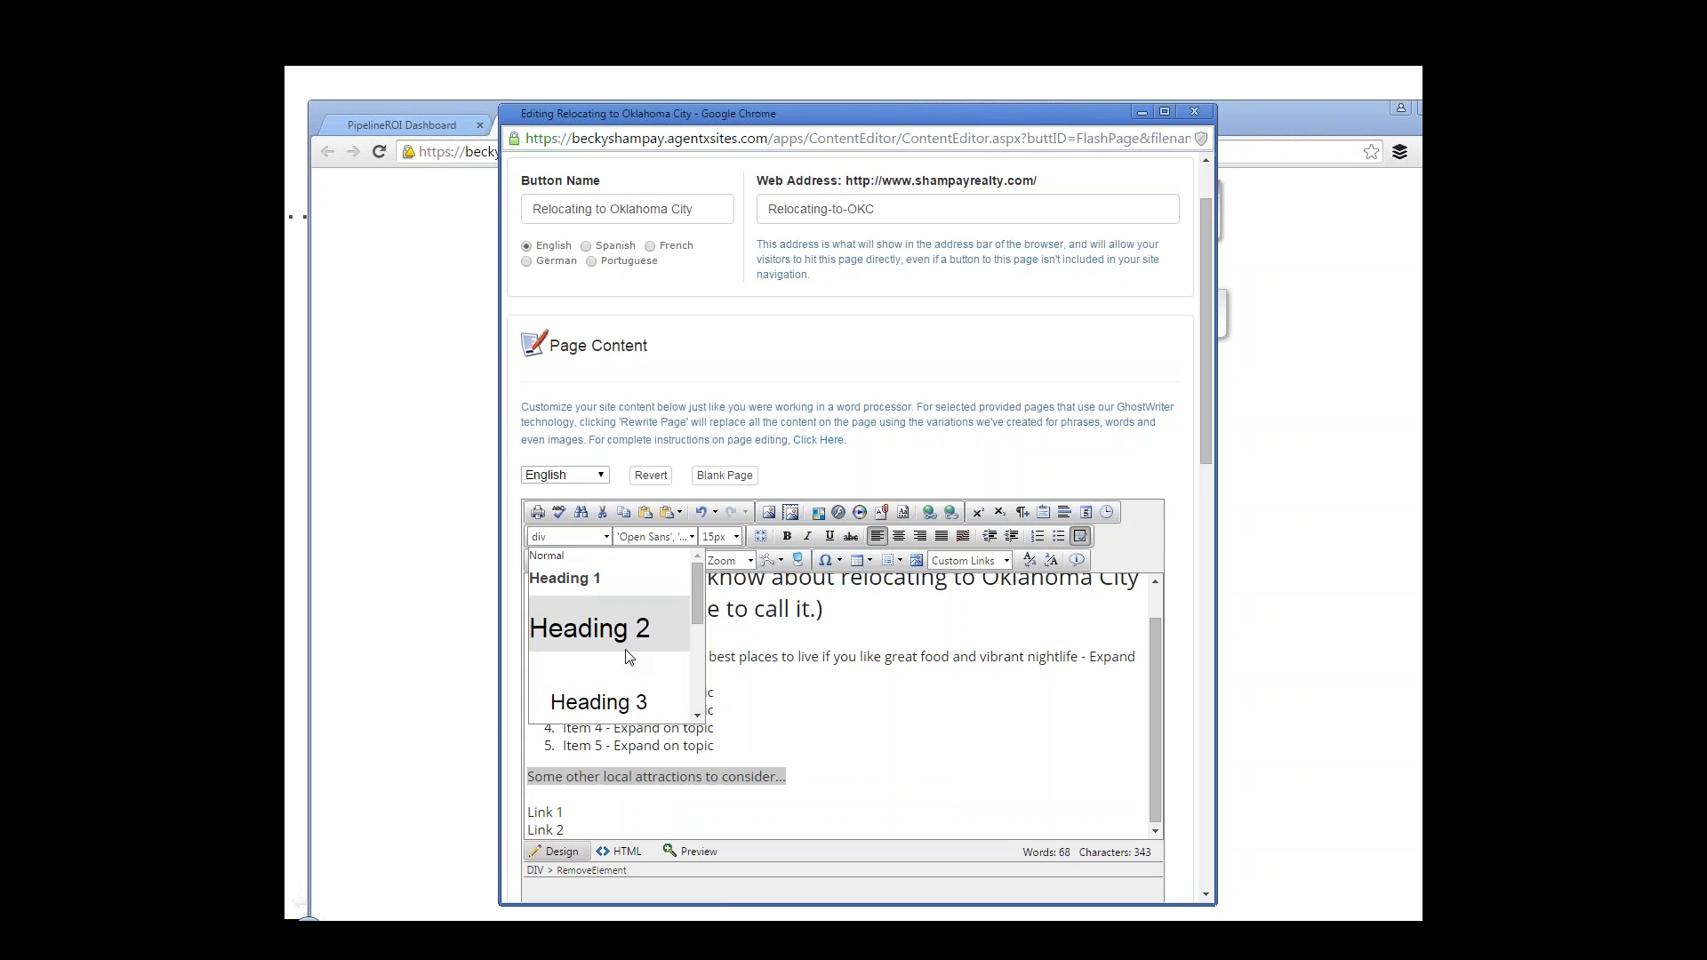
scroll(622, 662, down, 1)
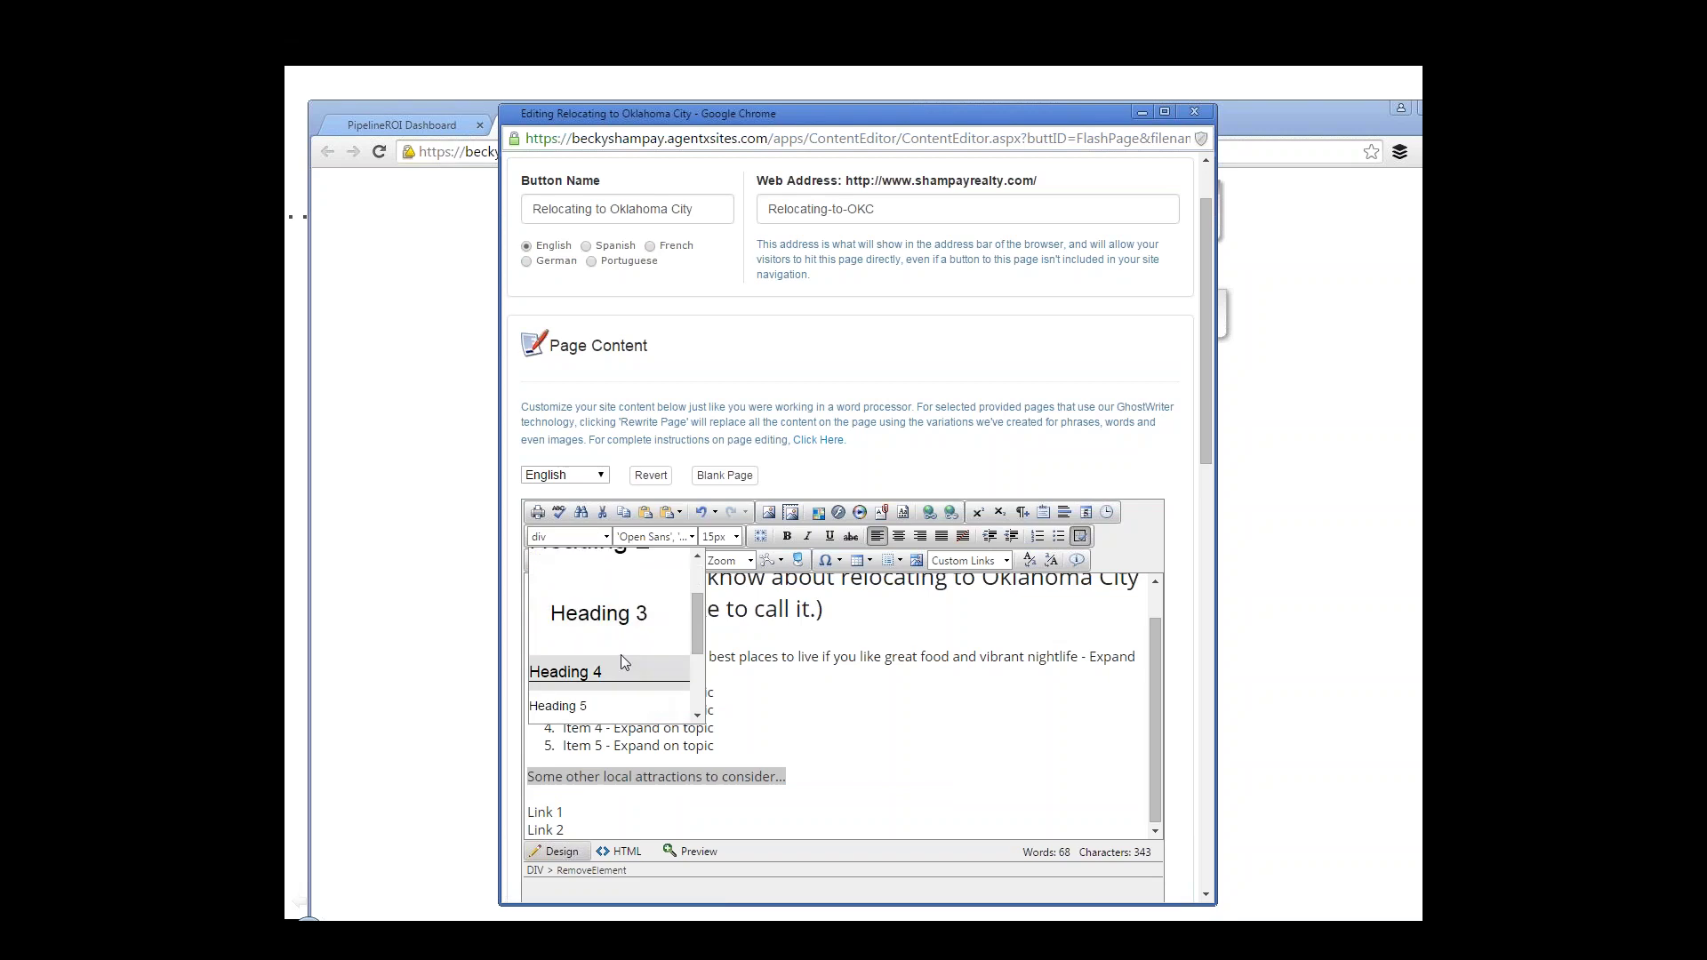
click(601, 614)
scroll(745, 724, down, 3)
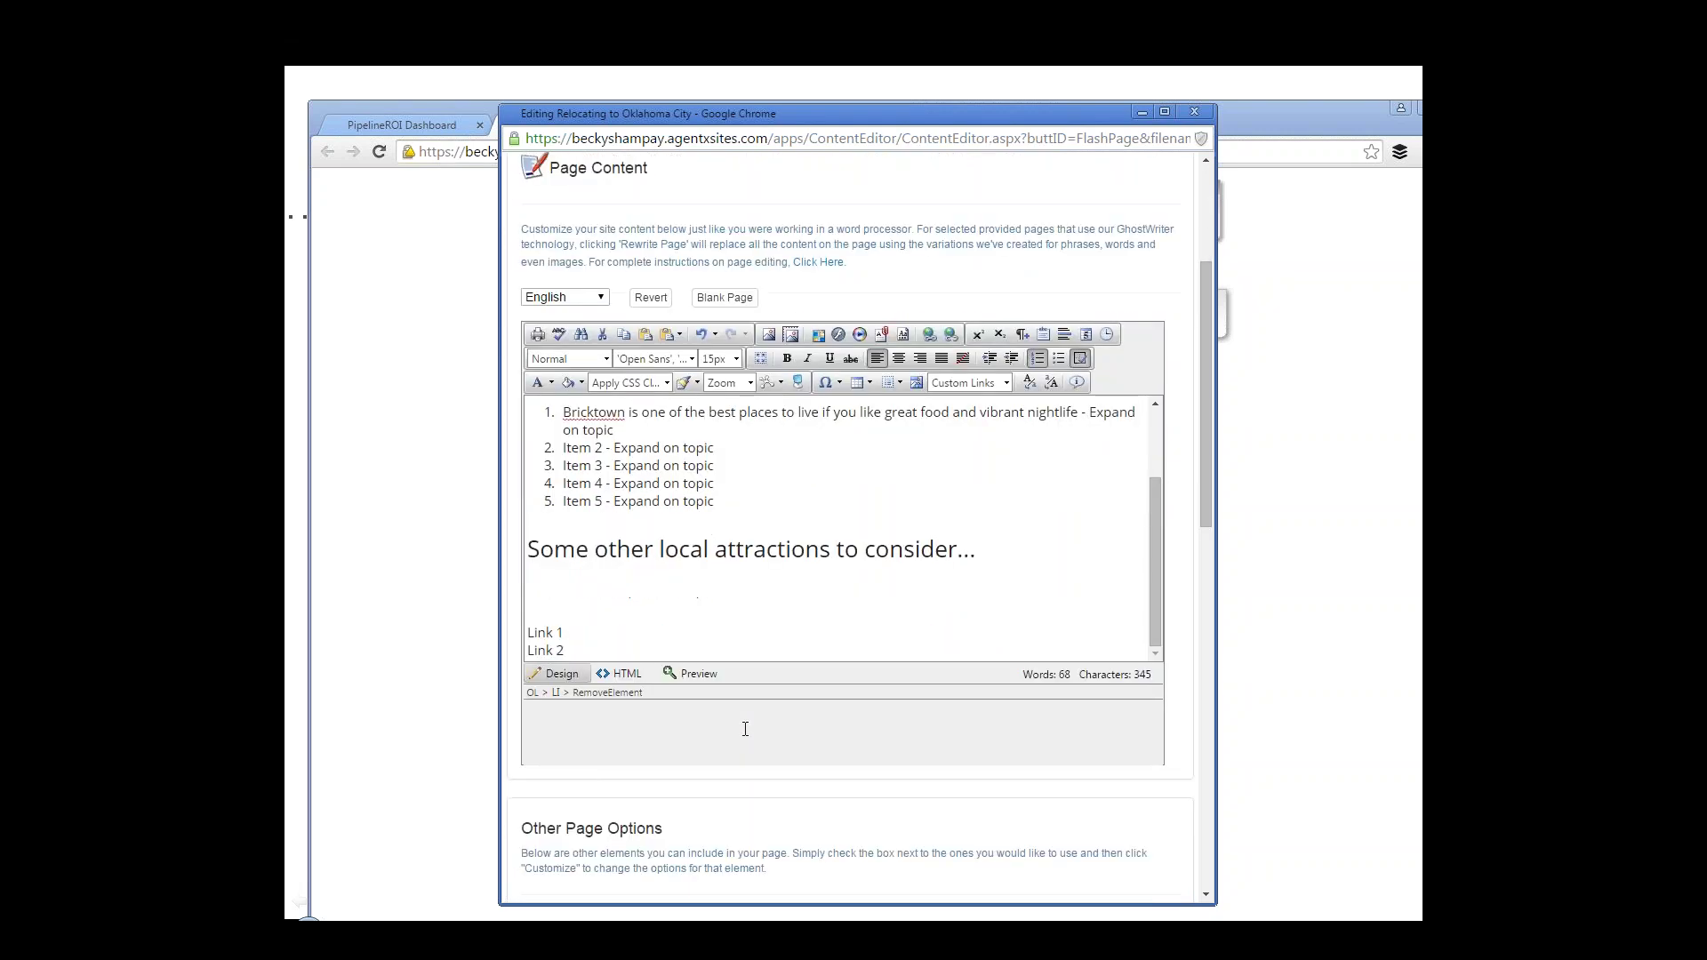
click(623, 613)
key(BackSpace)
key(BackSpace)
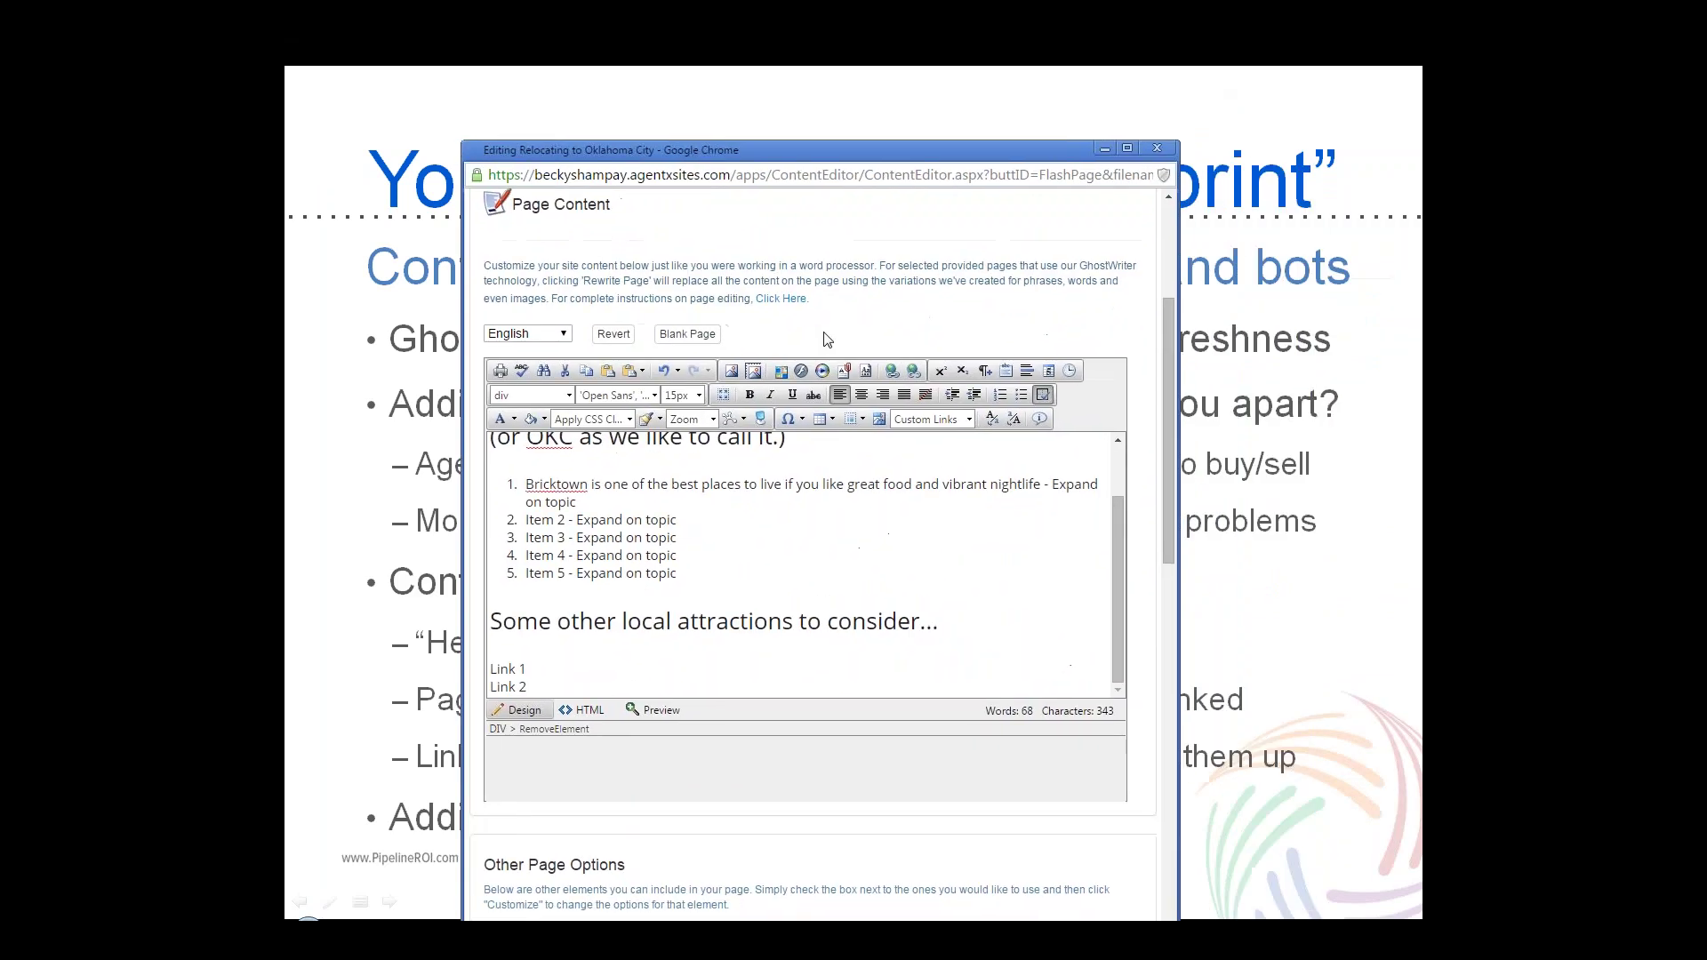
- Review the page content, and examine the Page Title, Keywords and Page Description fields in the Search Engine Tools section
drag(1170, 322, 1170, 325)
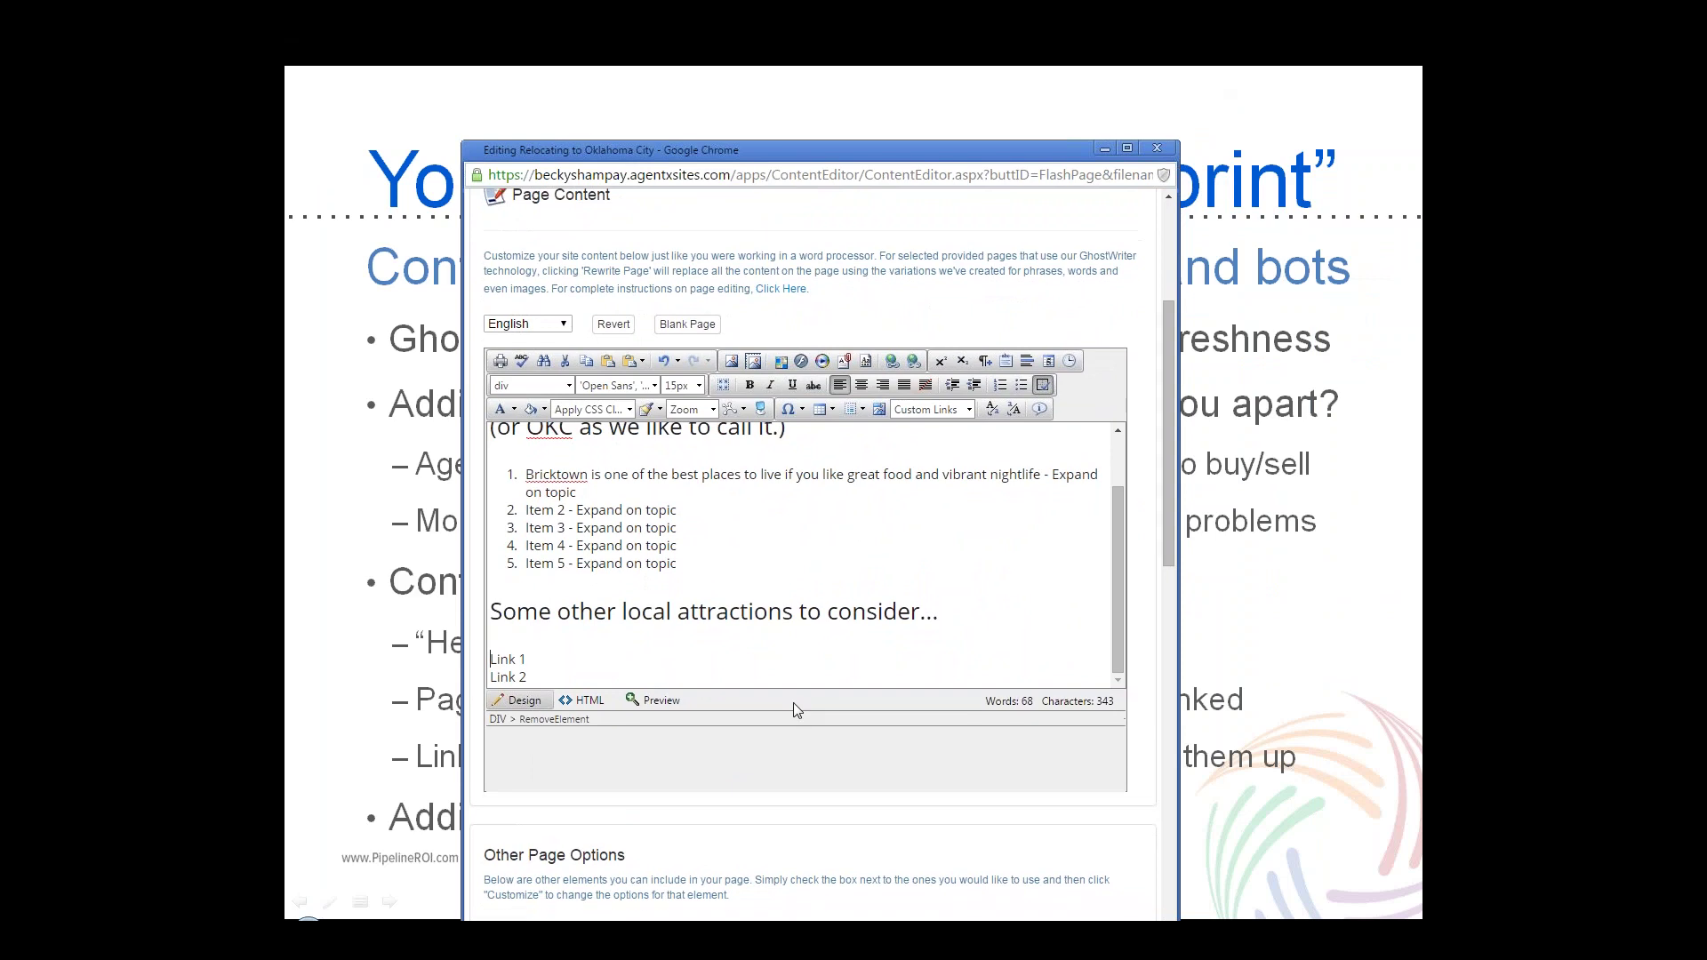
drag(926, 647, 524, 429)
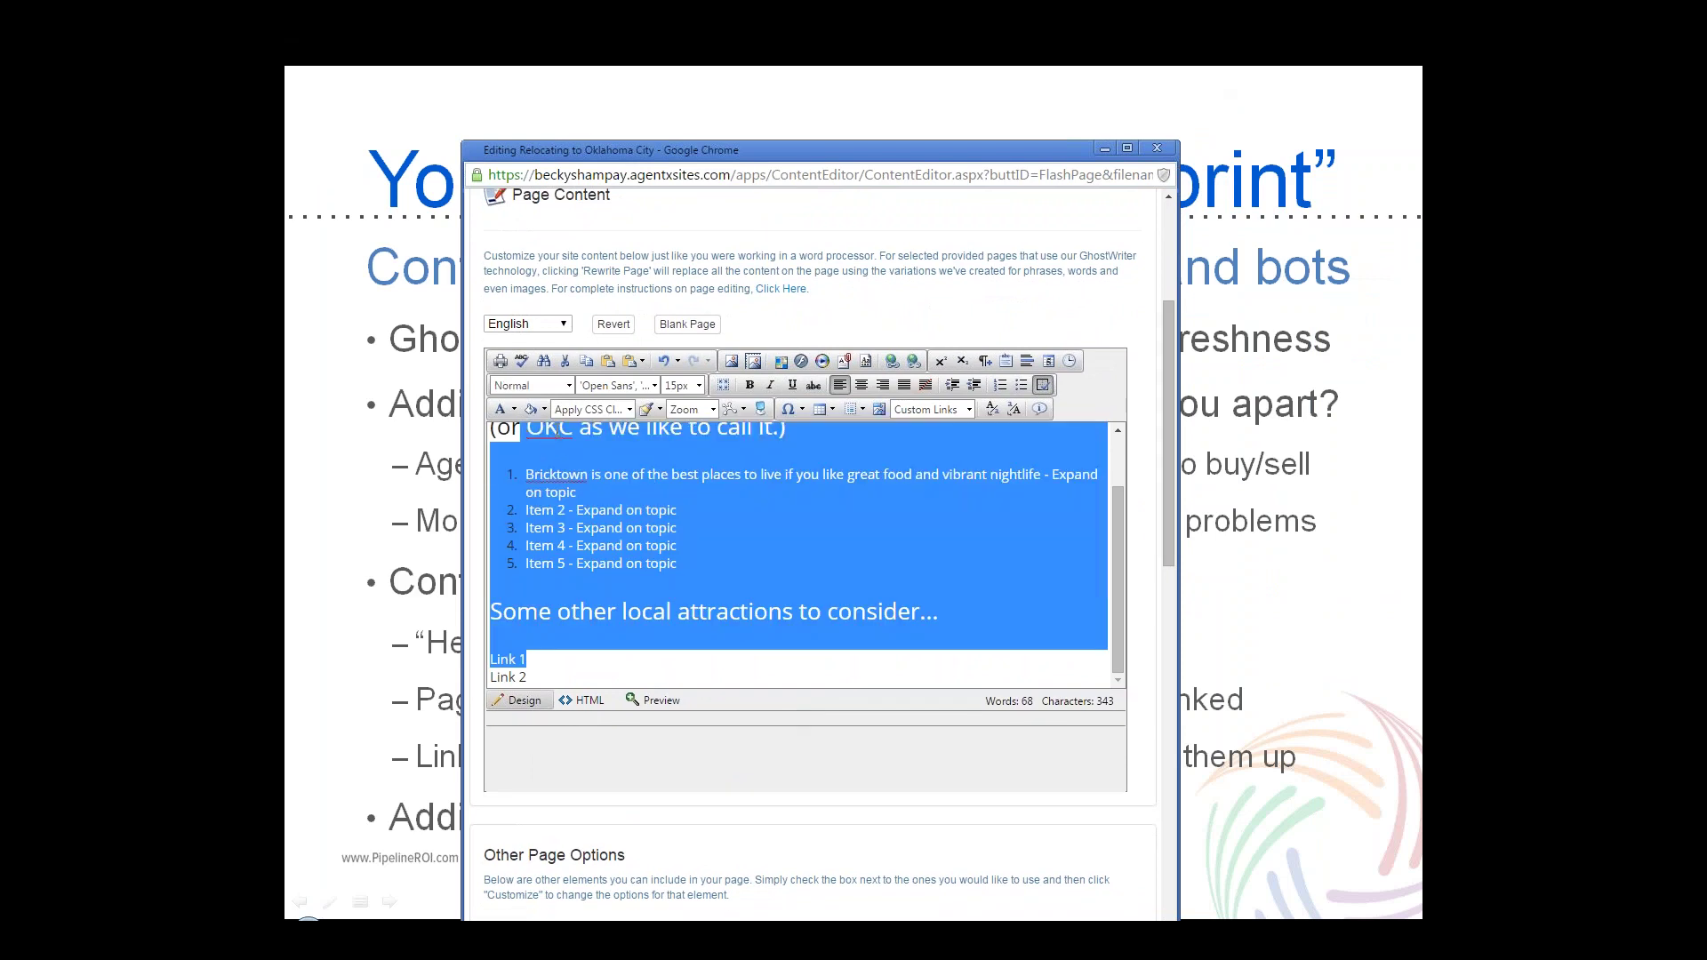
drag(1166, 386, 1158, 763)
click(1031, 851)
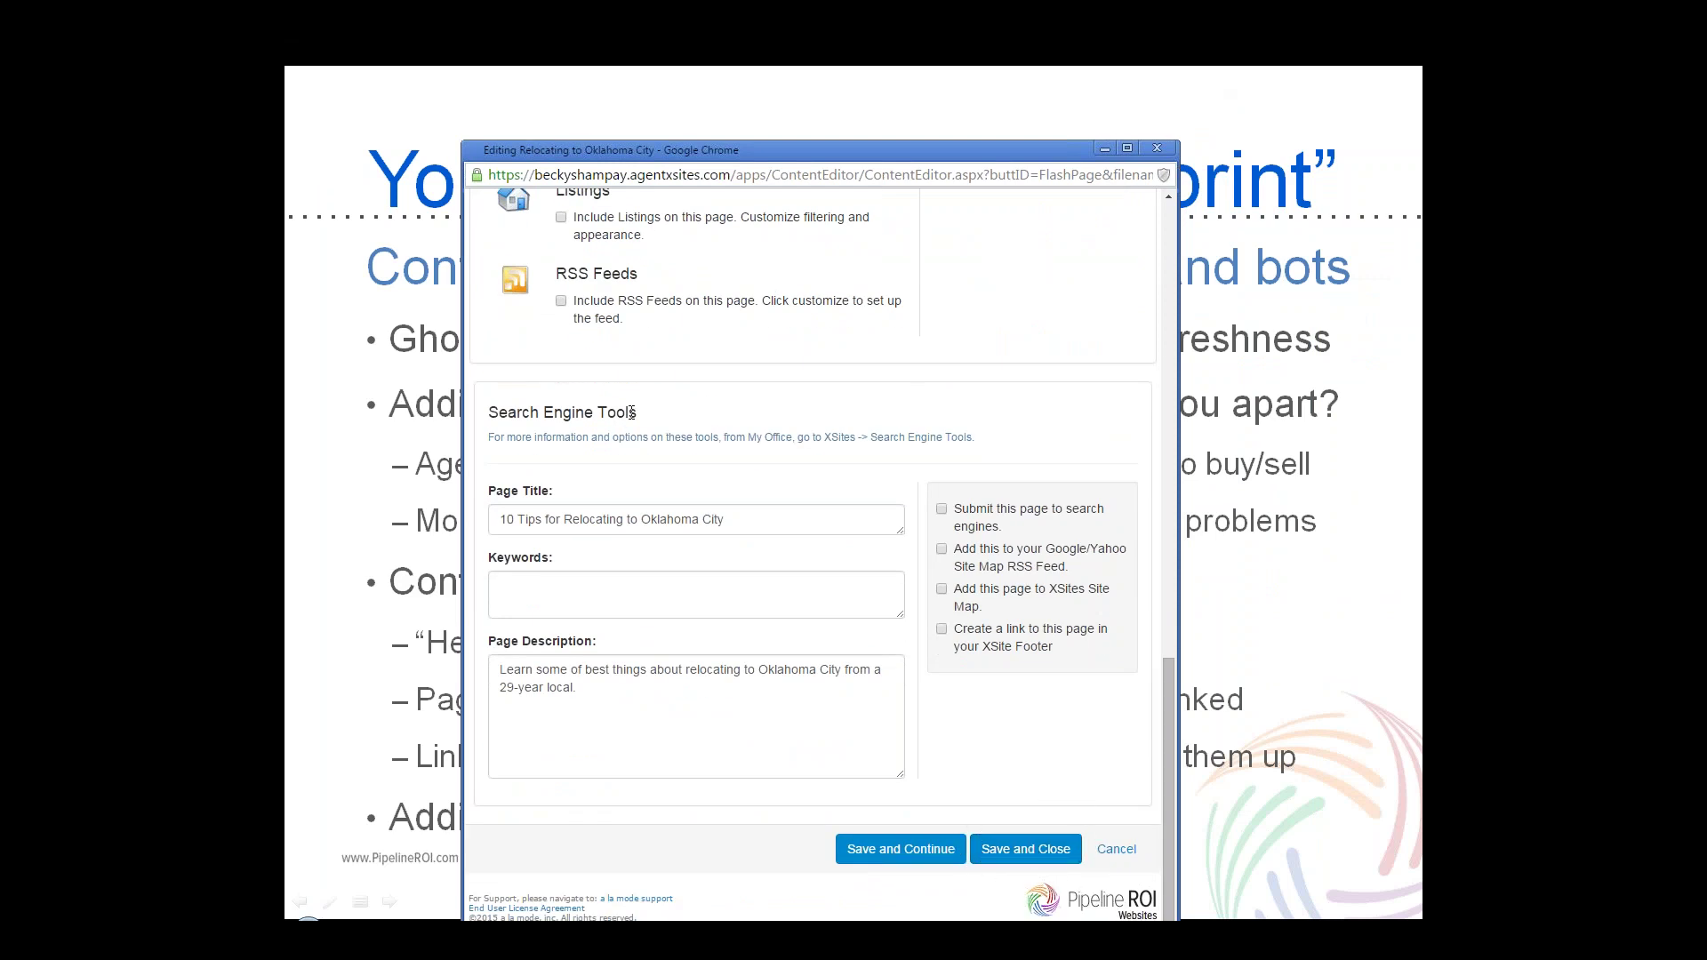
drag(632, 412, 485, 413)
click(537, 500)
drag(505, 500, 555, 492)
drag(569, 562, 491, 562)
click(603, 651)
triple_click(492, 647)
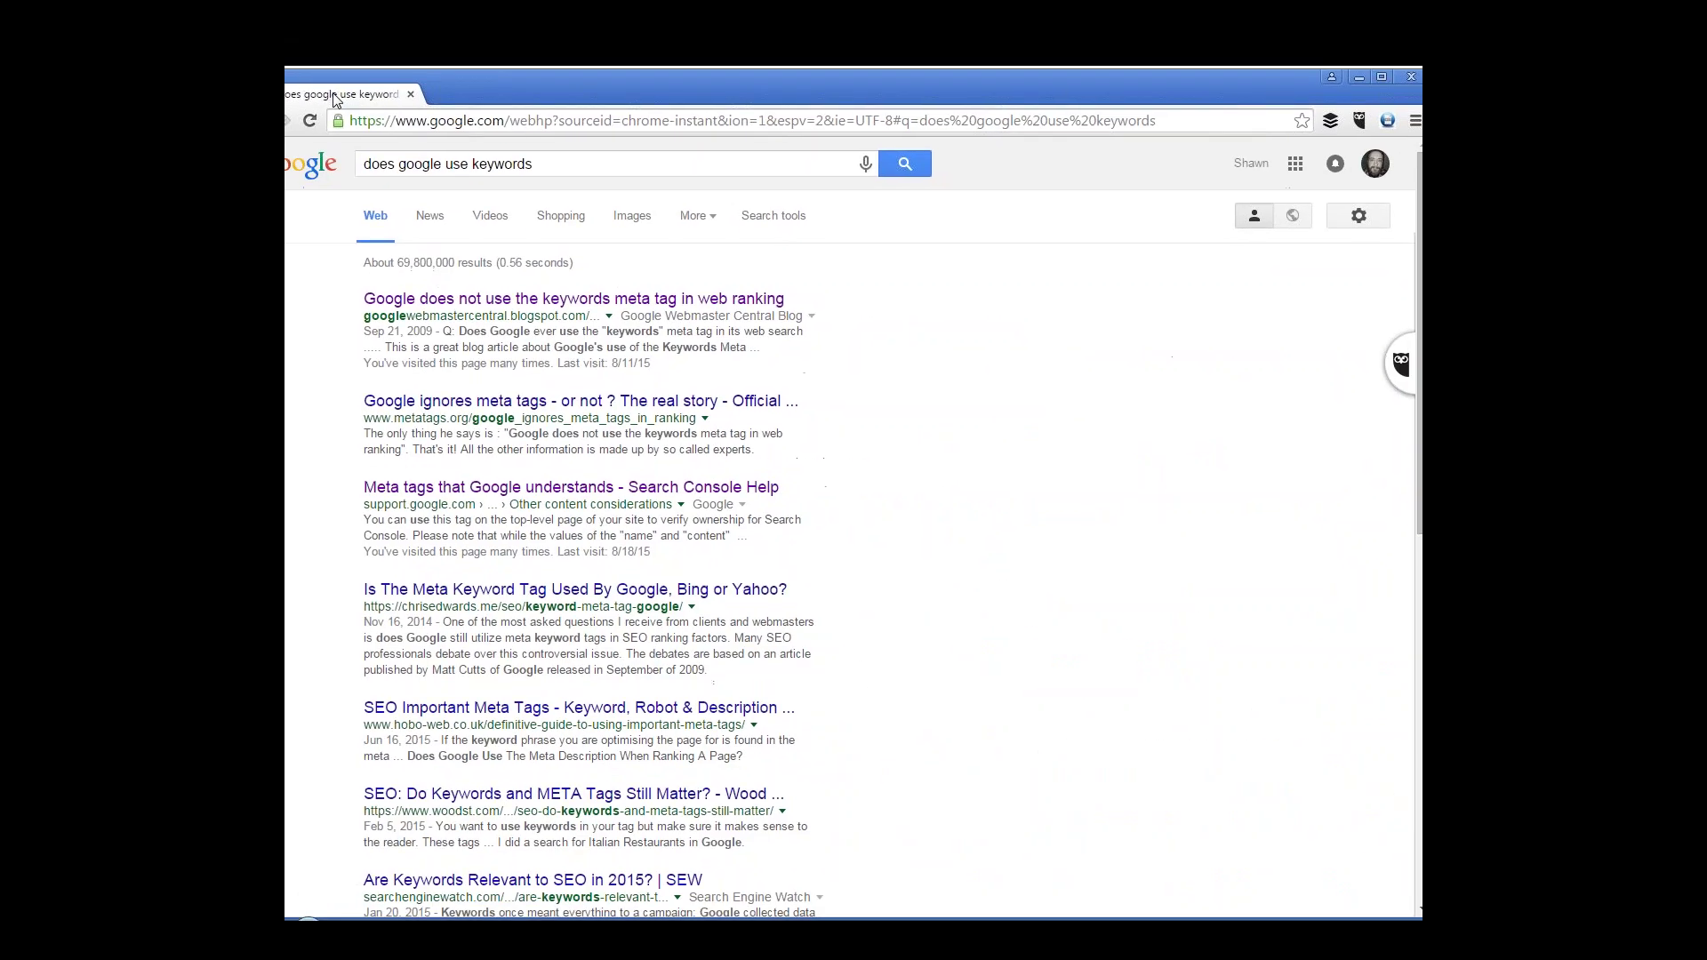
- Switch to the Google results for "does google use keywords" and examine the keywords meta tag and Search Console Help entries
drag(575, 164, 384, 166)
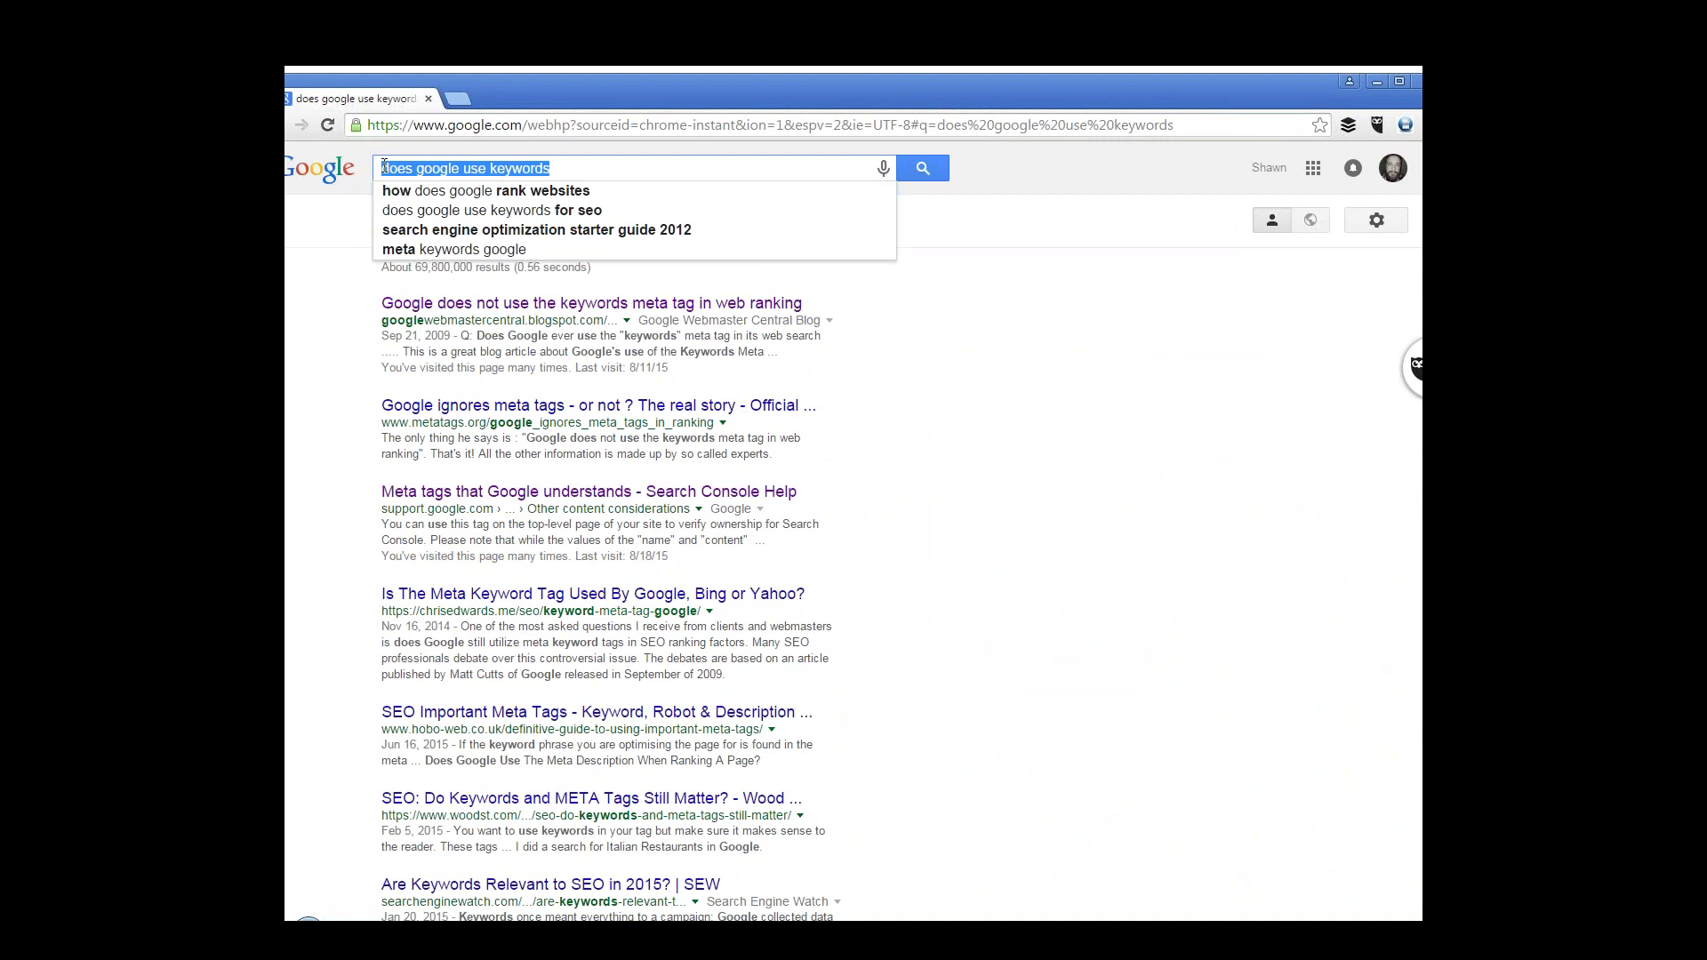
click(926, 408)
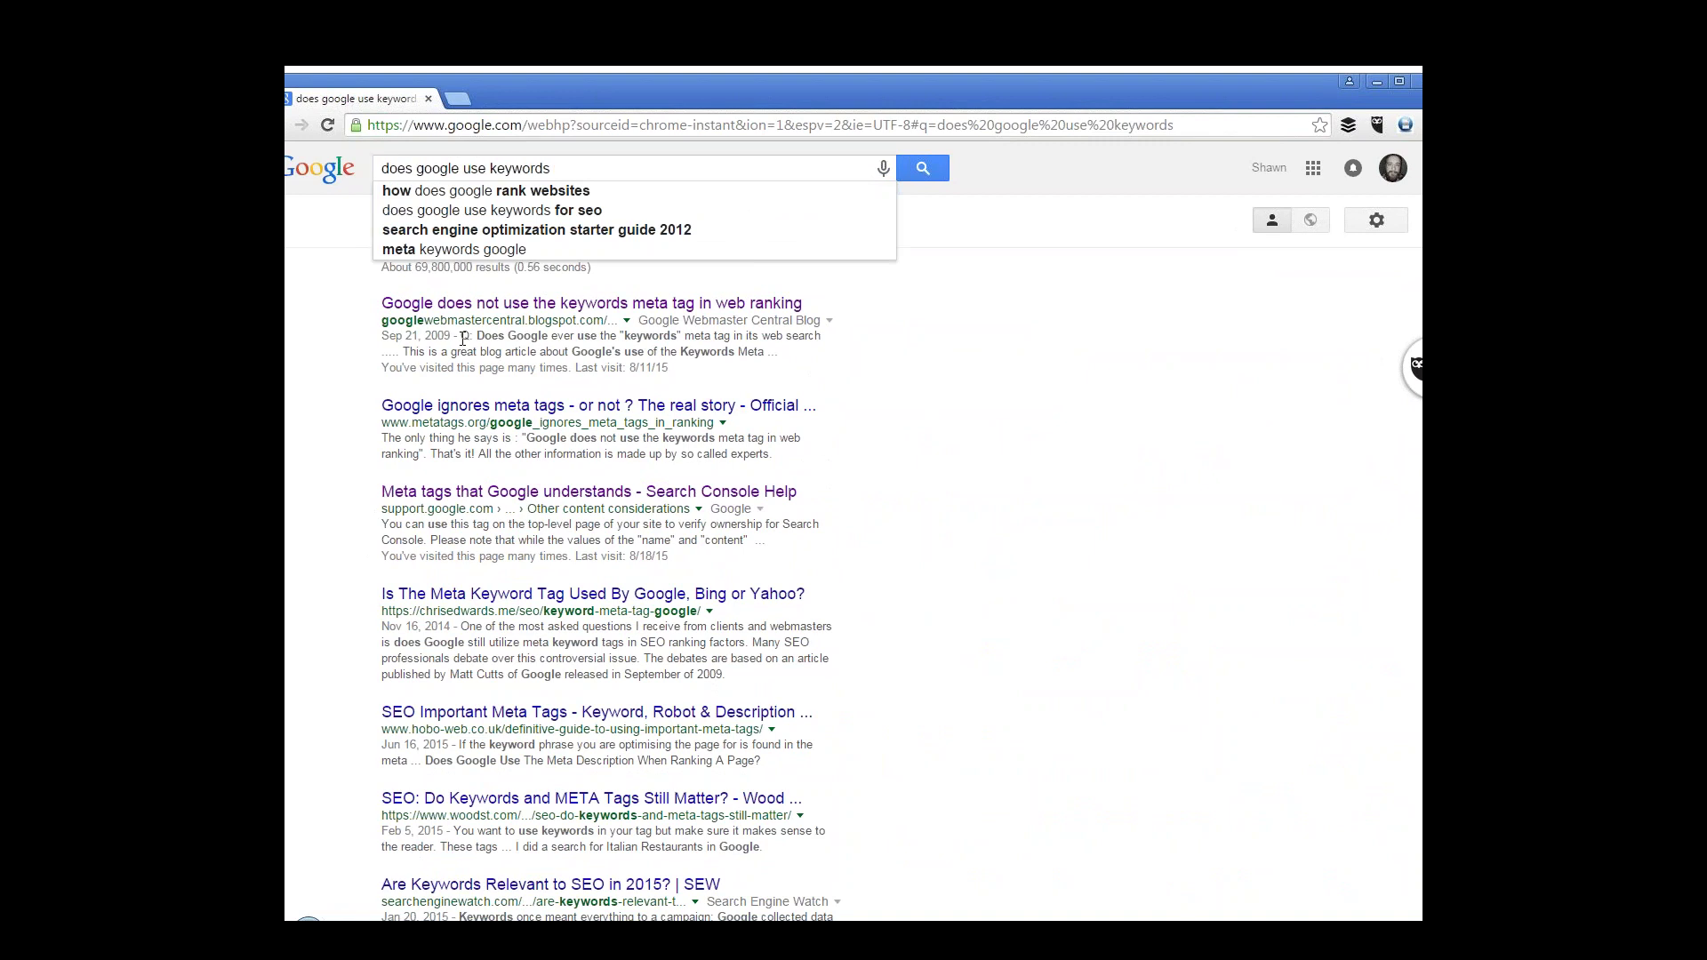
drag(386, 296, 835, 915)
click(891, 373)
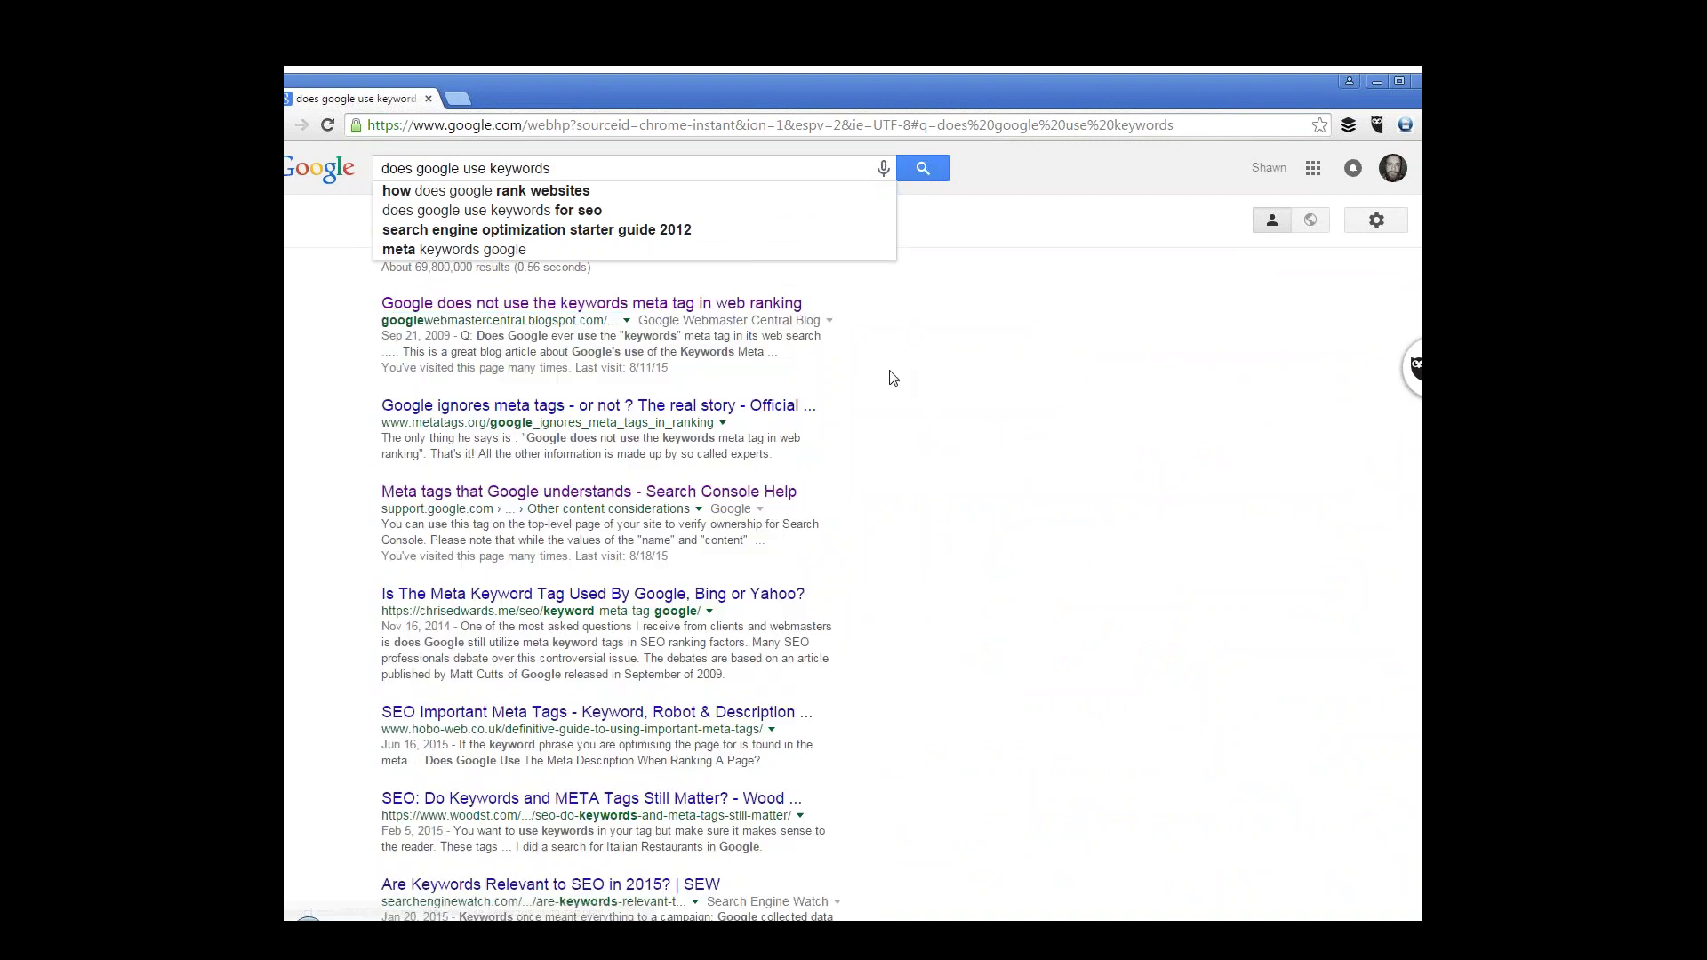
drag(523, 354, 384, 301)
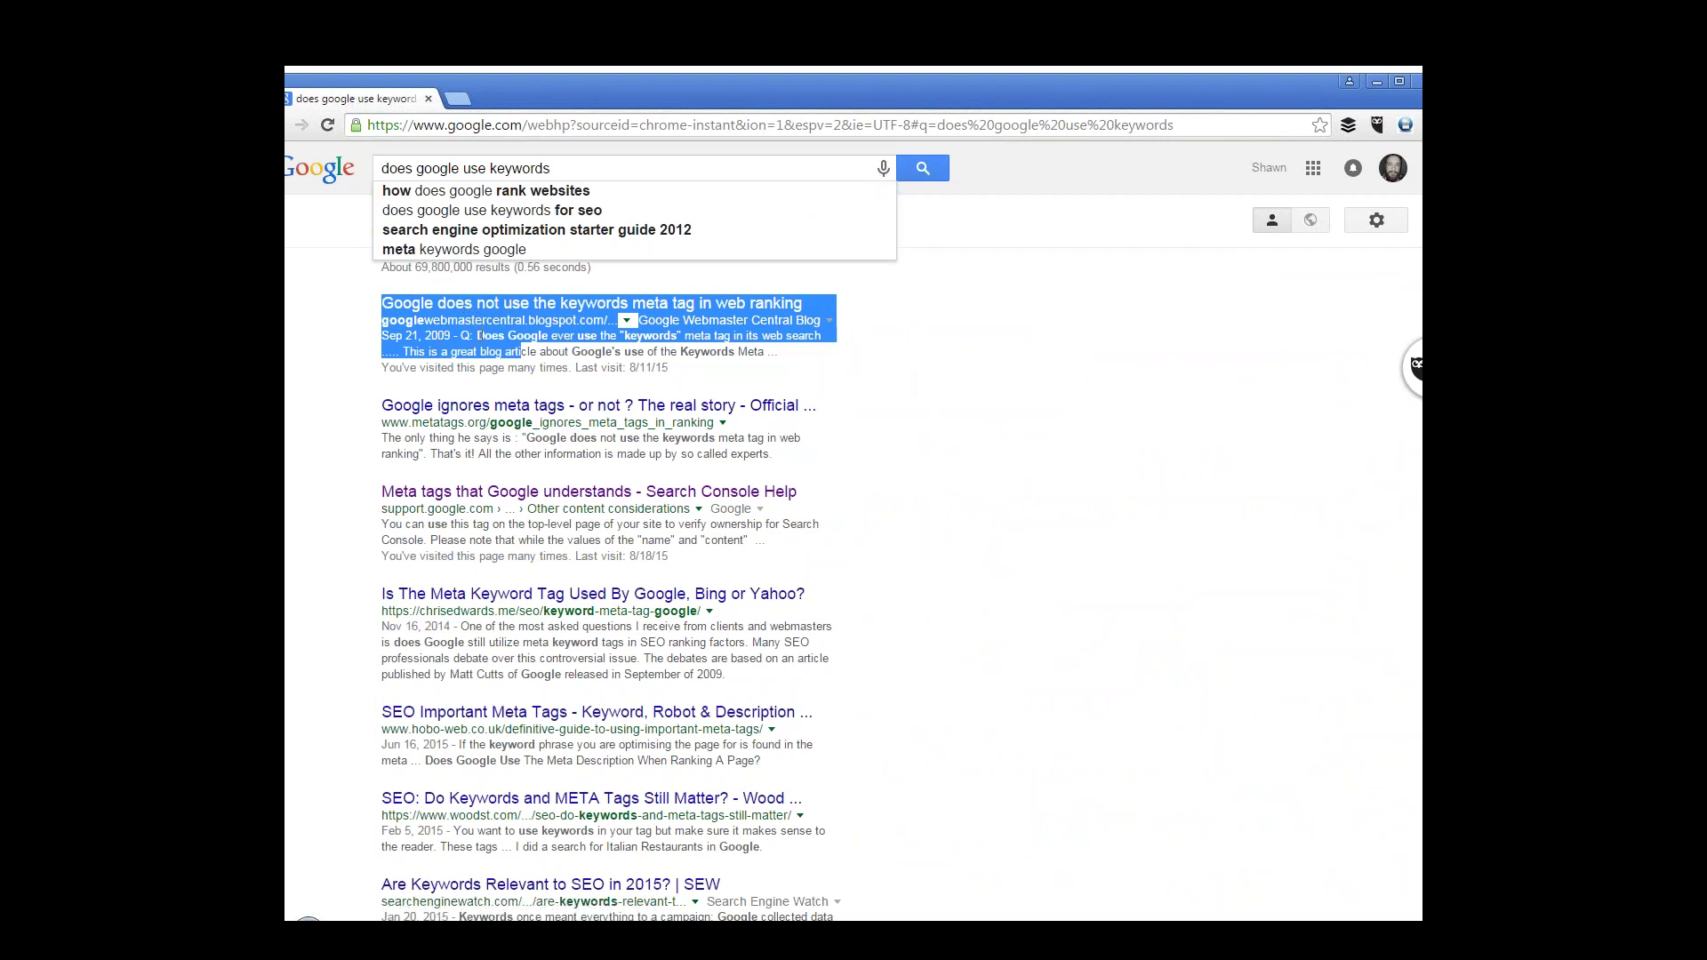
click(454, 334)
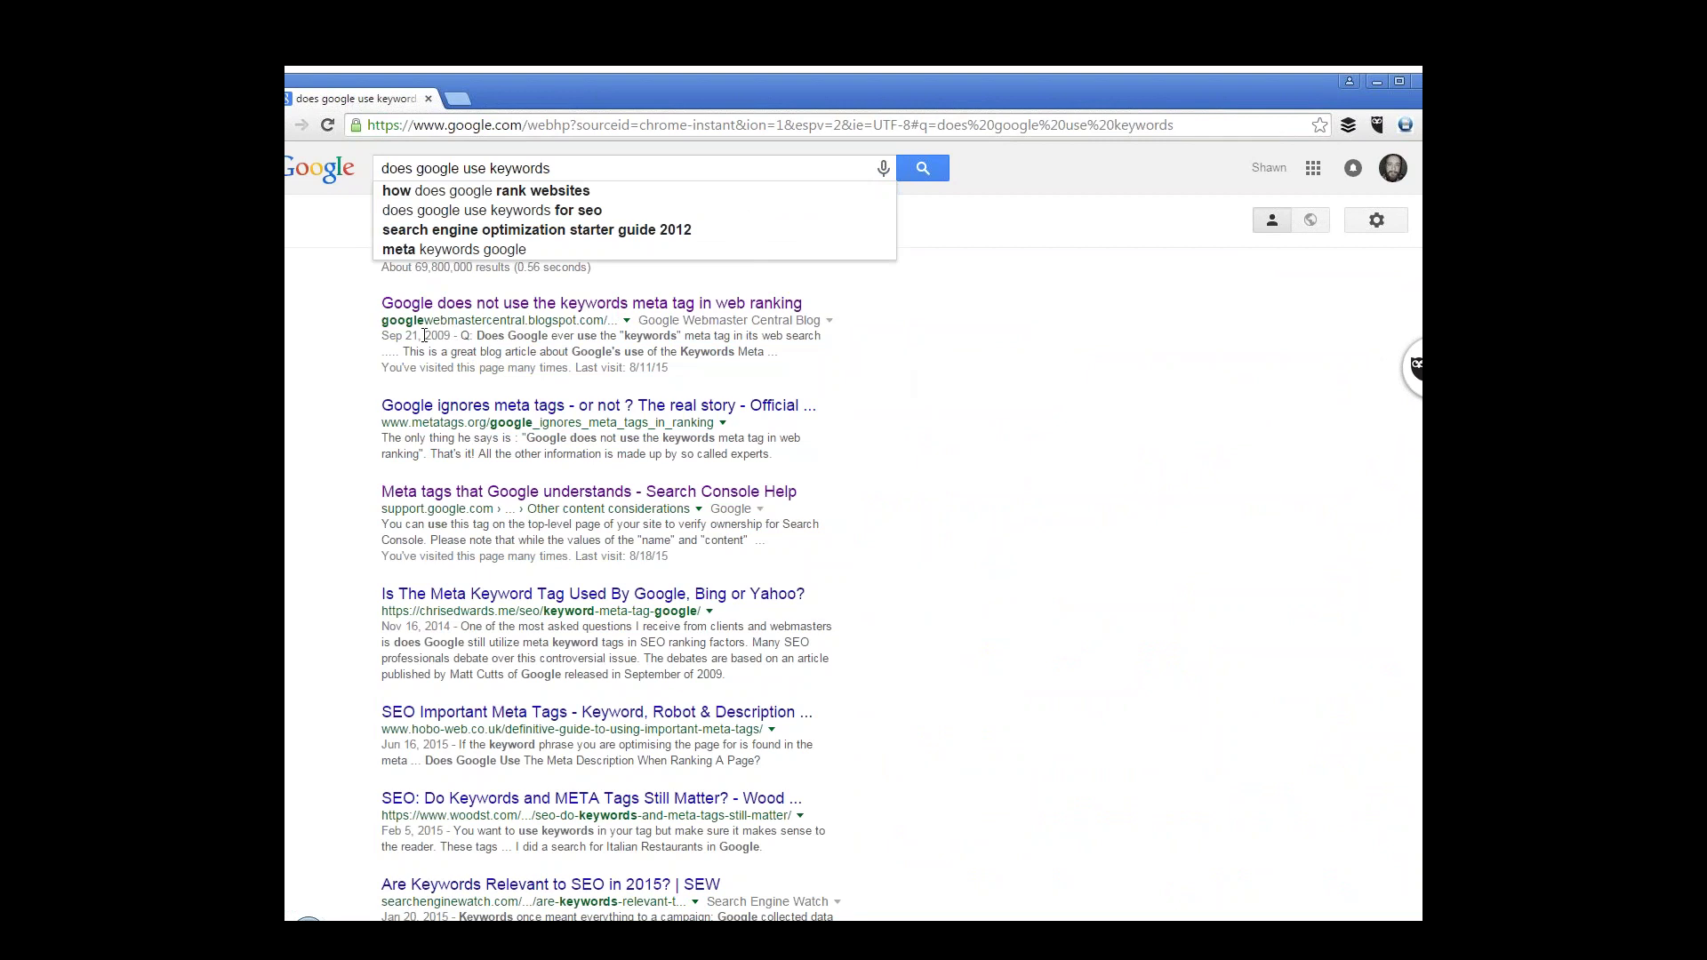
double_click(424, 335)
drag(533, 539, 418, 485)
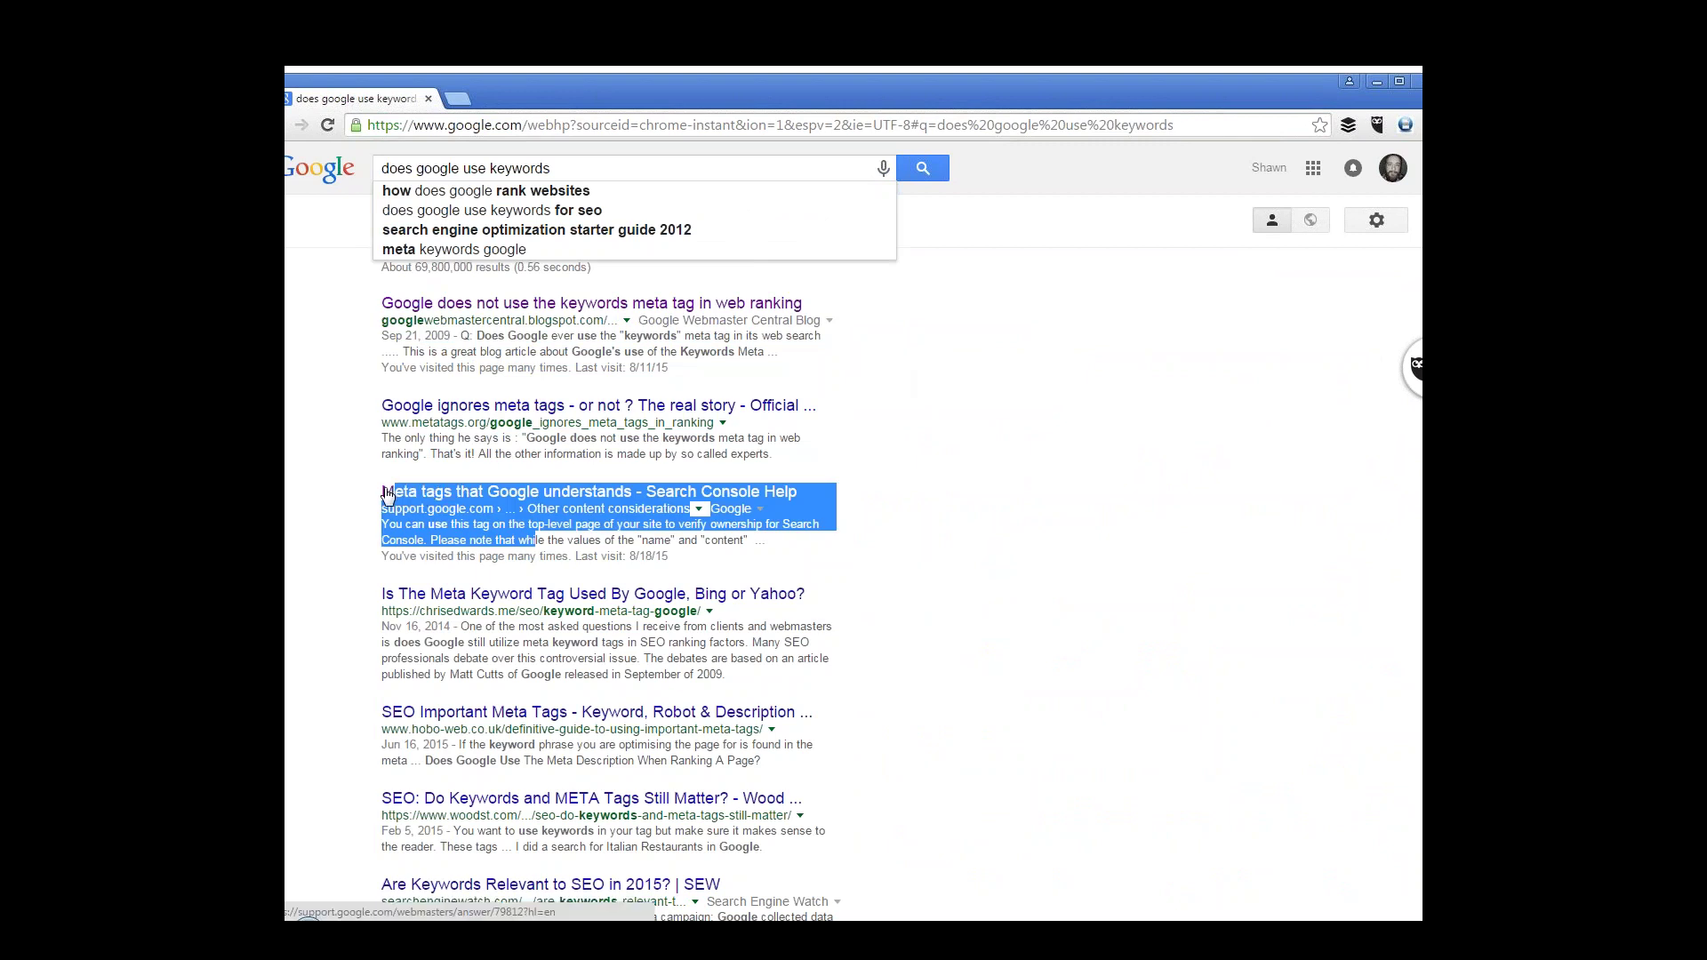
- Open the "Meta tags that Google understands" help article and examine its sample HTML code and list of supported meta tags
click(516, 496)
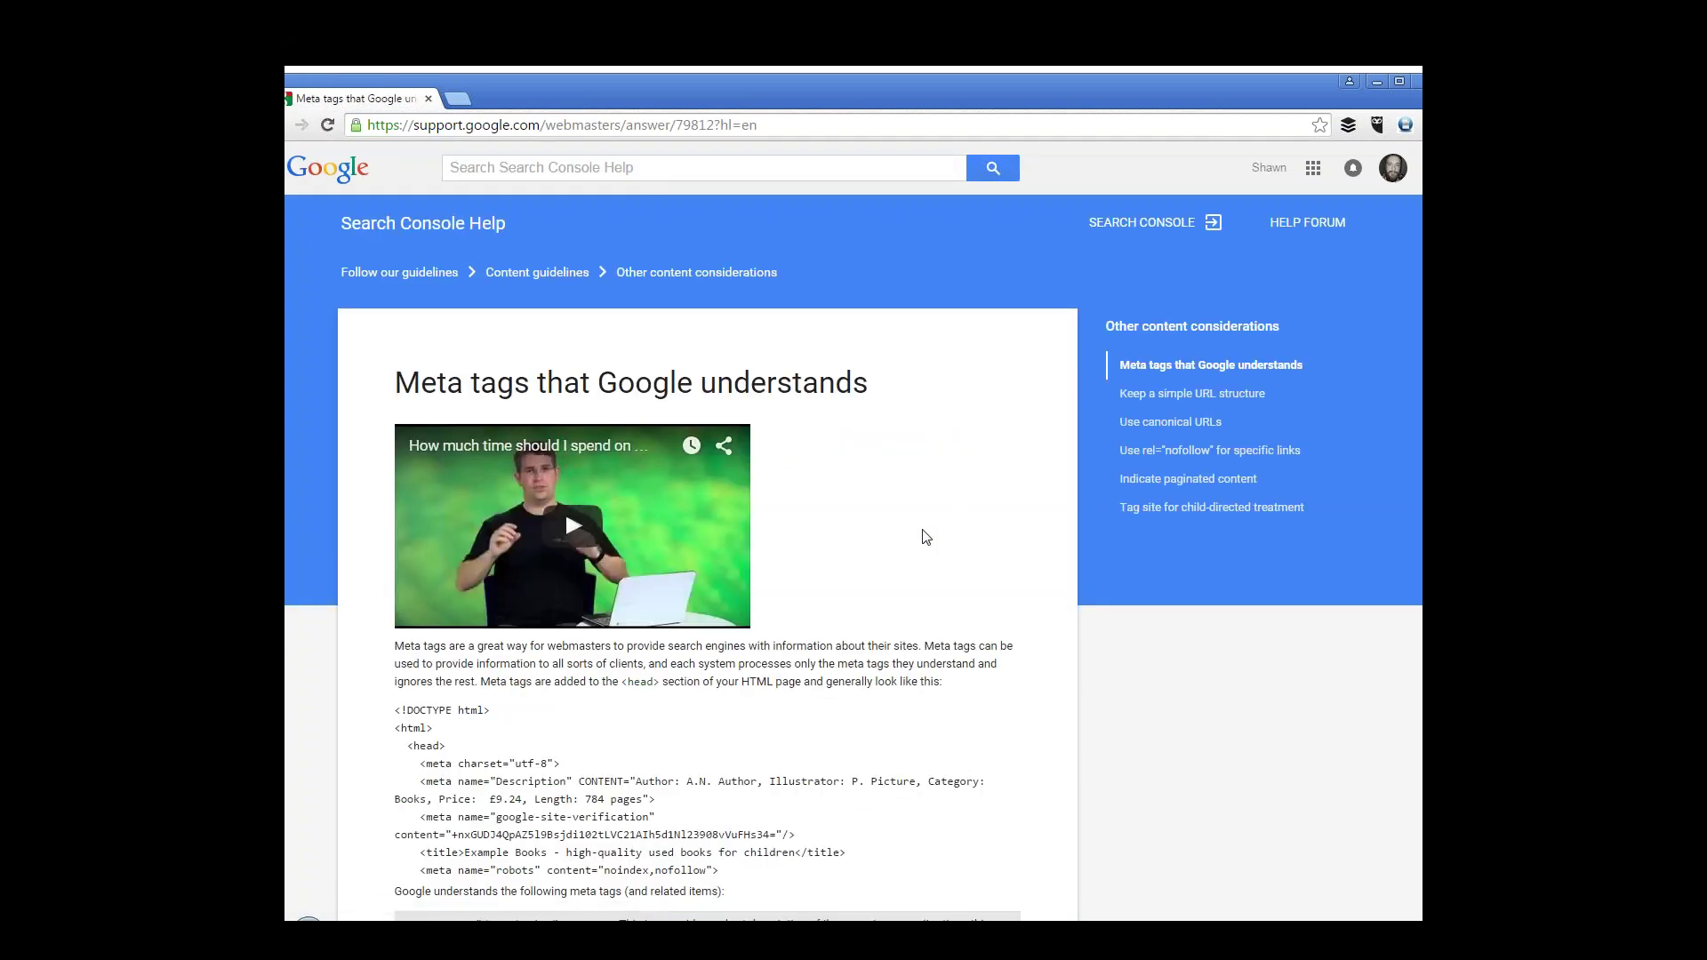
scroll(922, 538, down, 2)
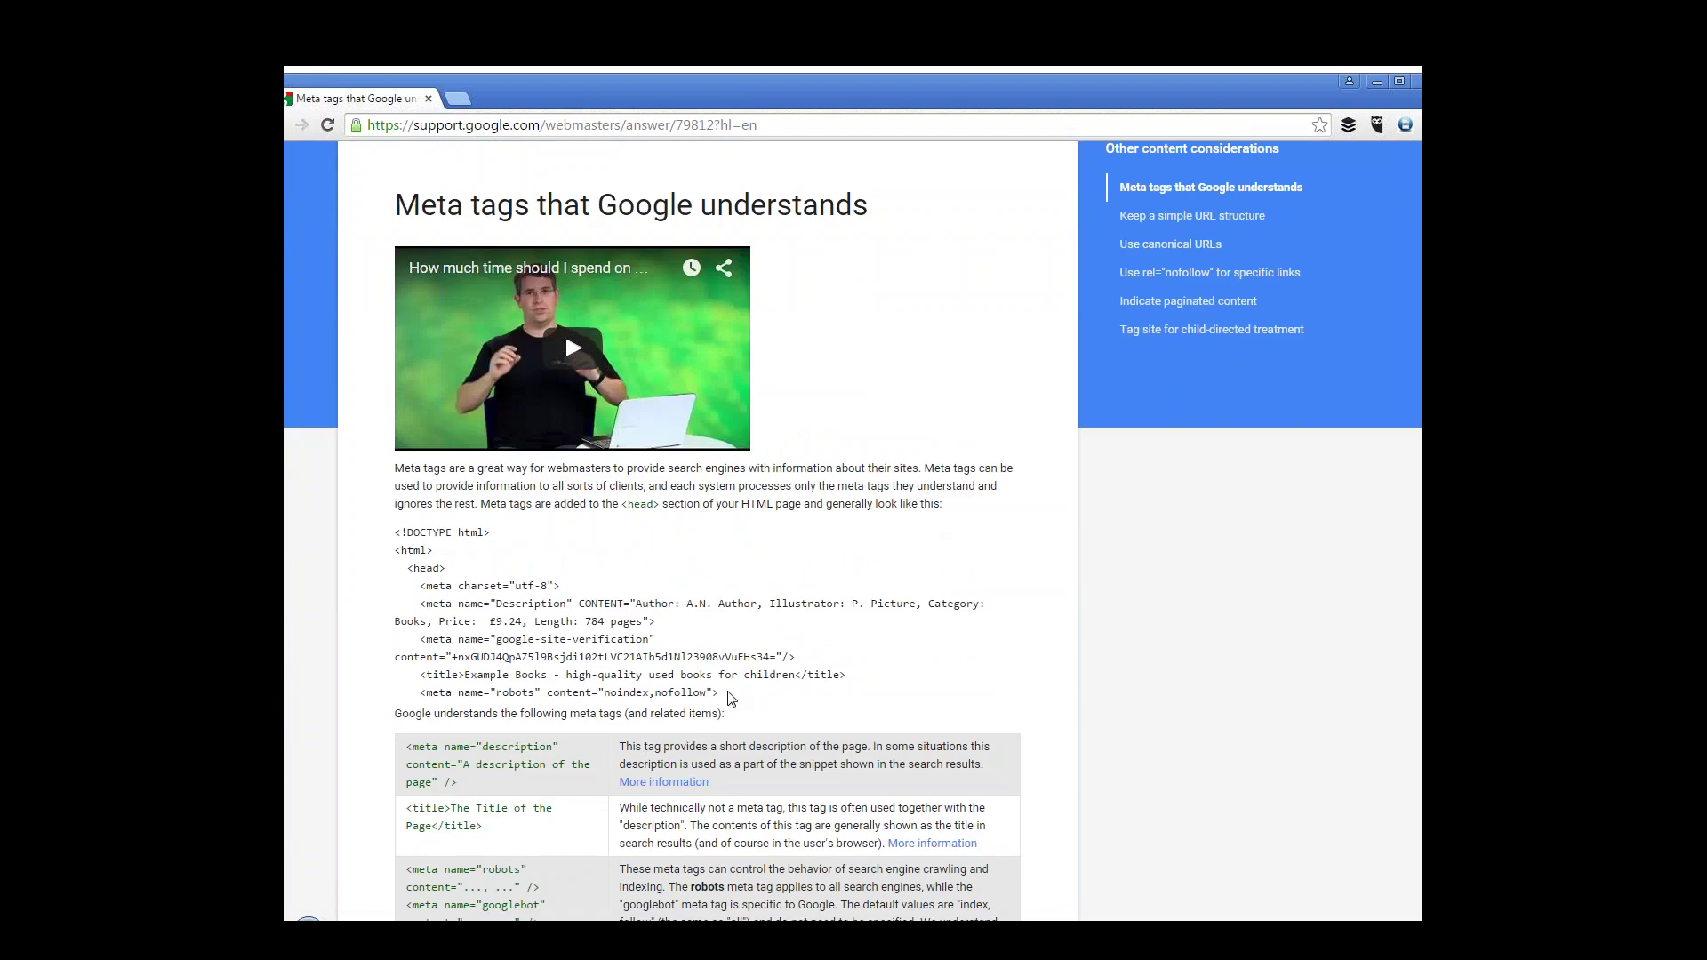
drag(728, 697, 386, 534)
scroll(460, 532, down, 3)
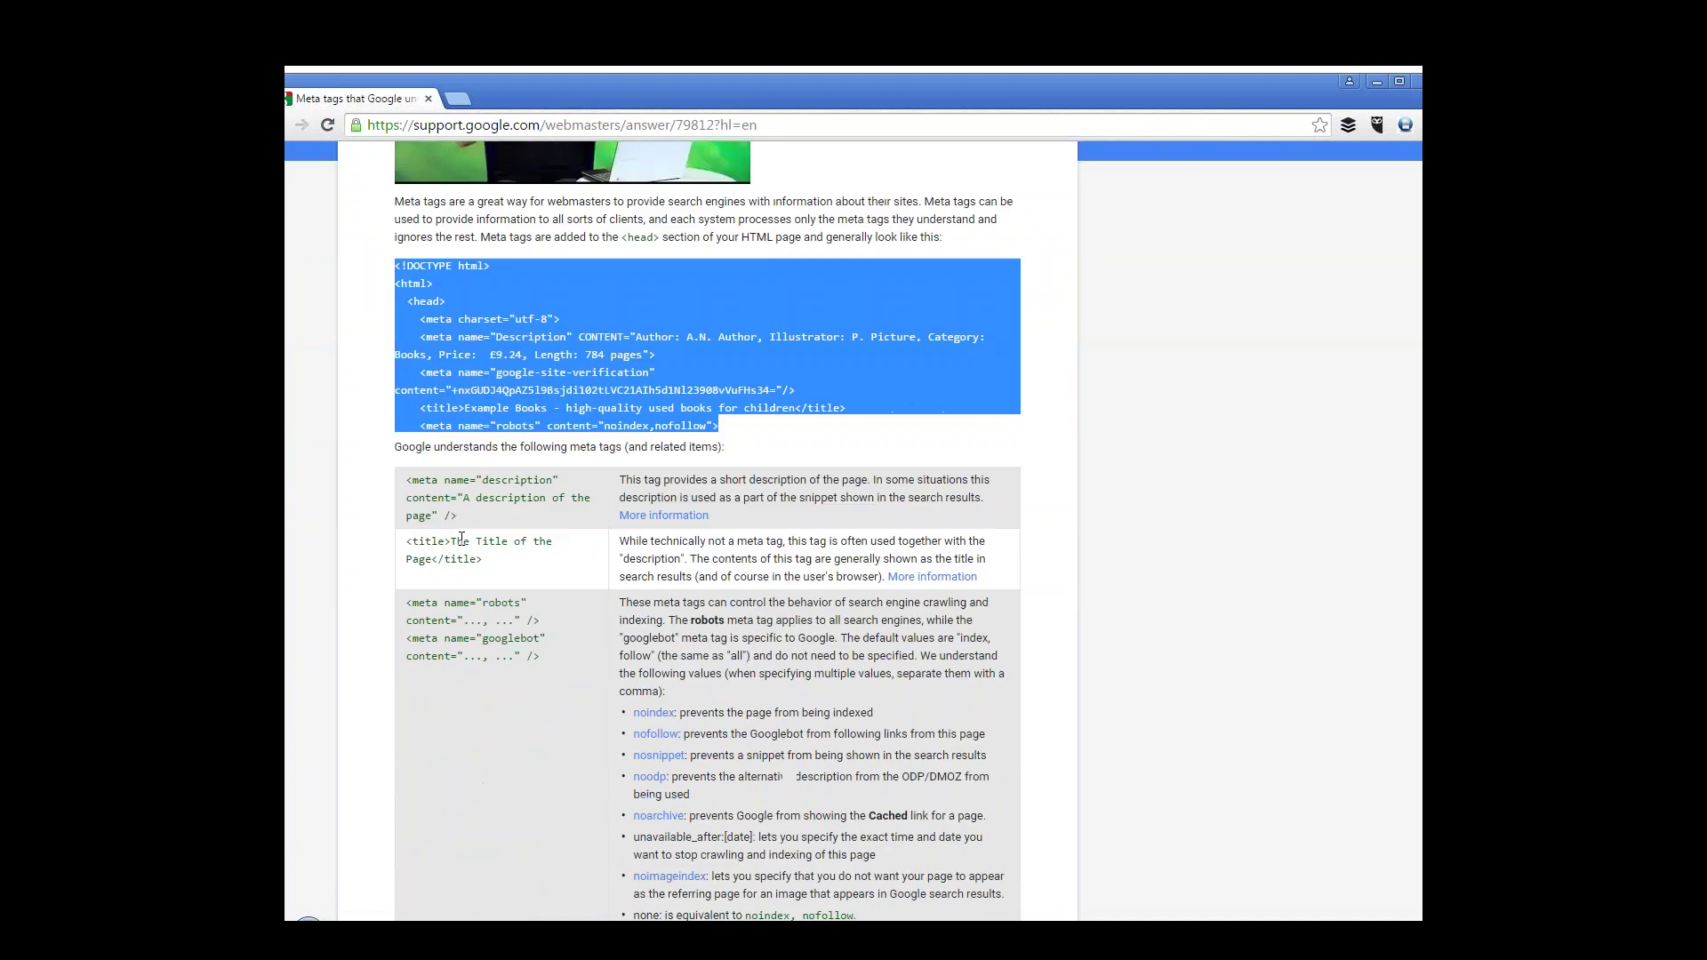
- Examine the description, title and robots entries and the rest of the supported meta tags table in the help article
click(486, 481)
drag(486, 481, 543, 493)
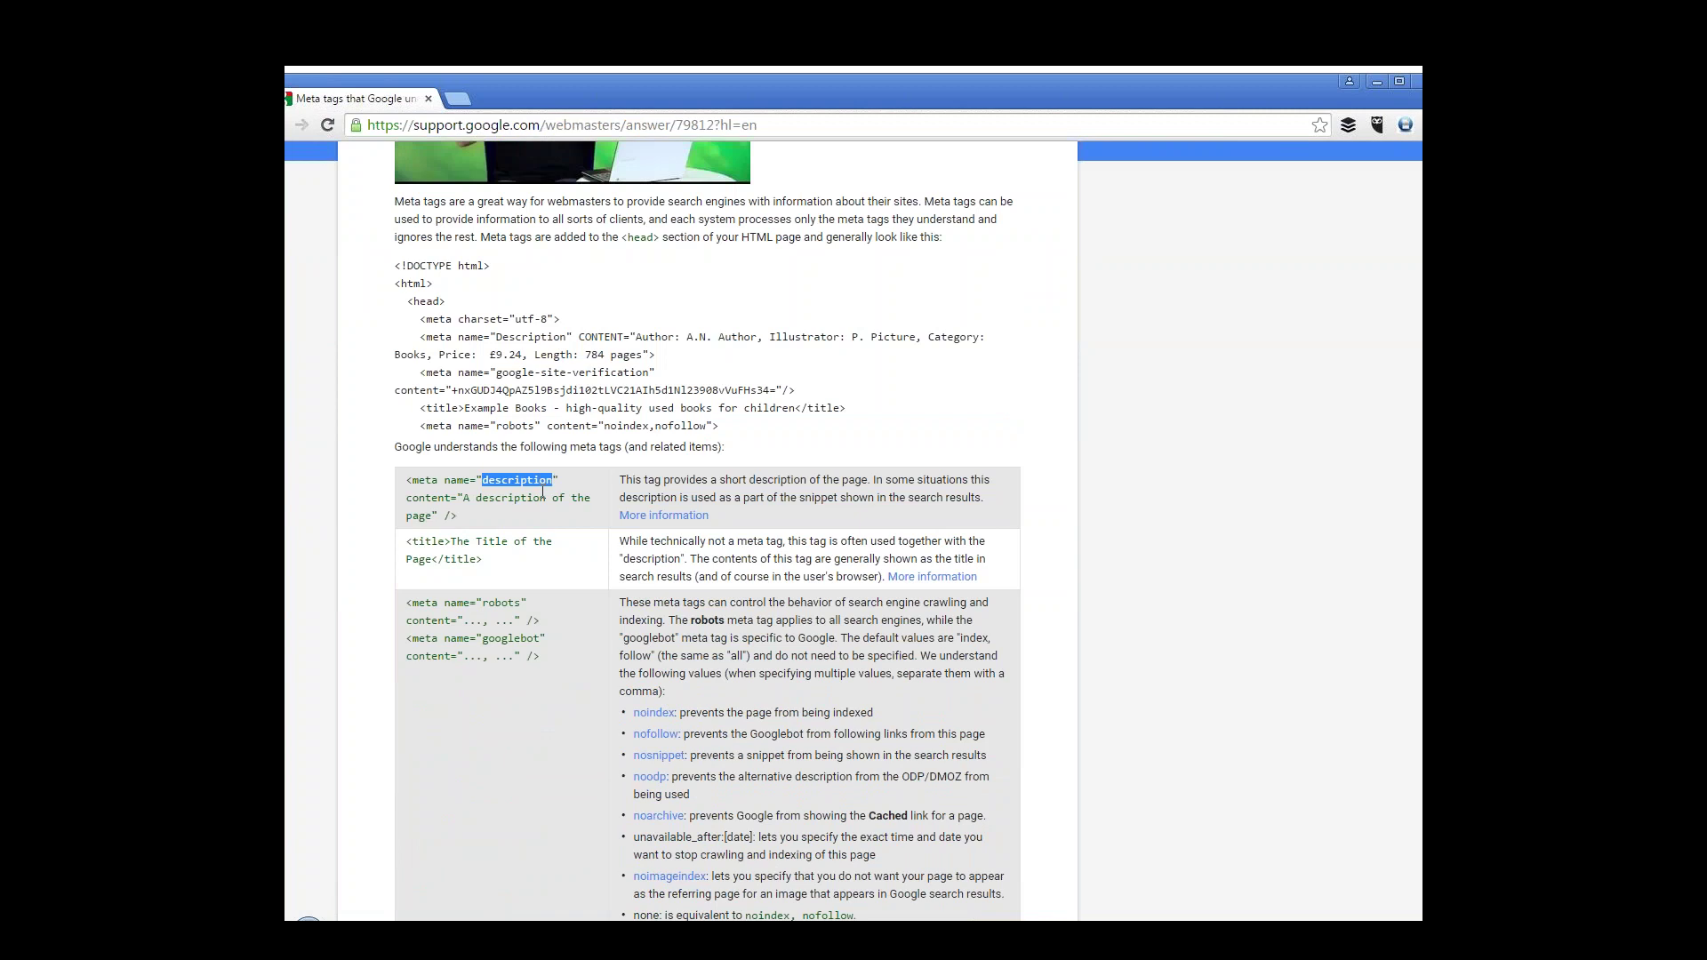
drag(412, 539, 448, 541)
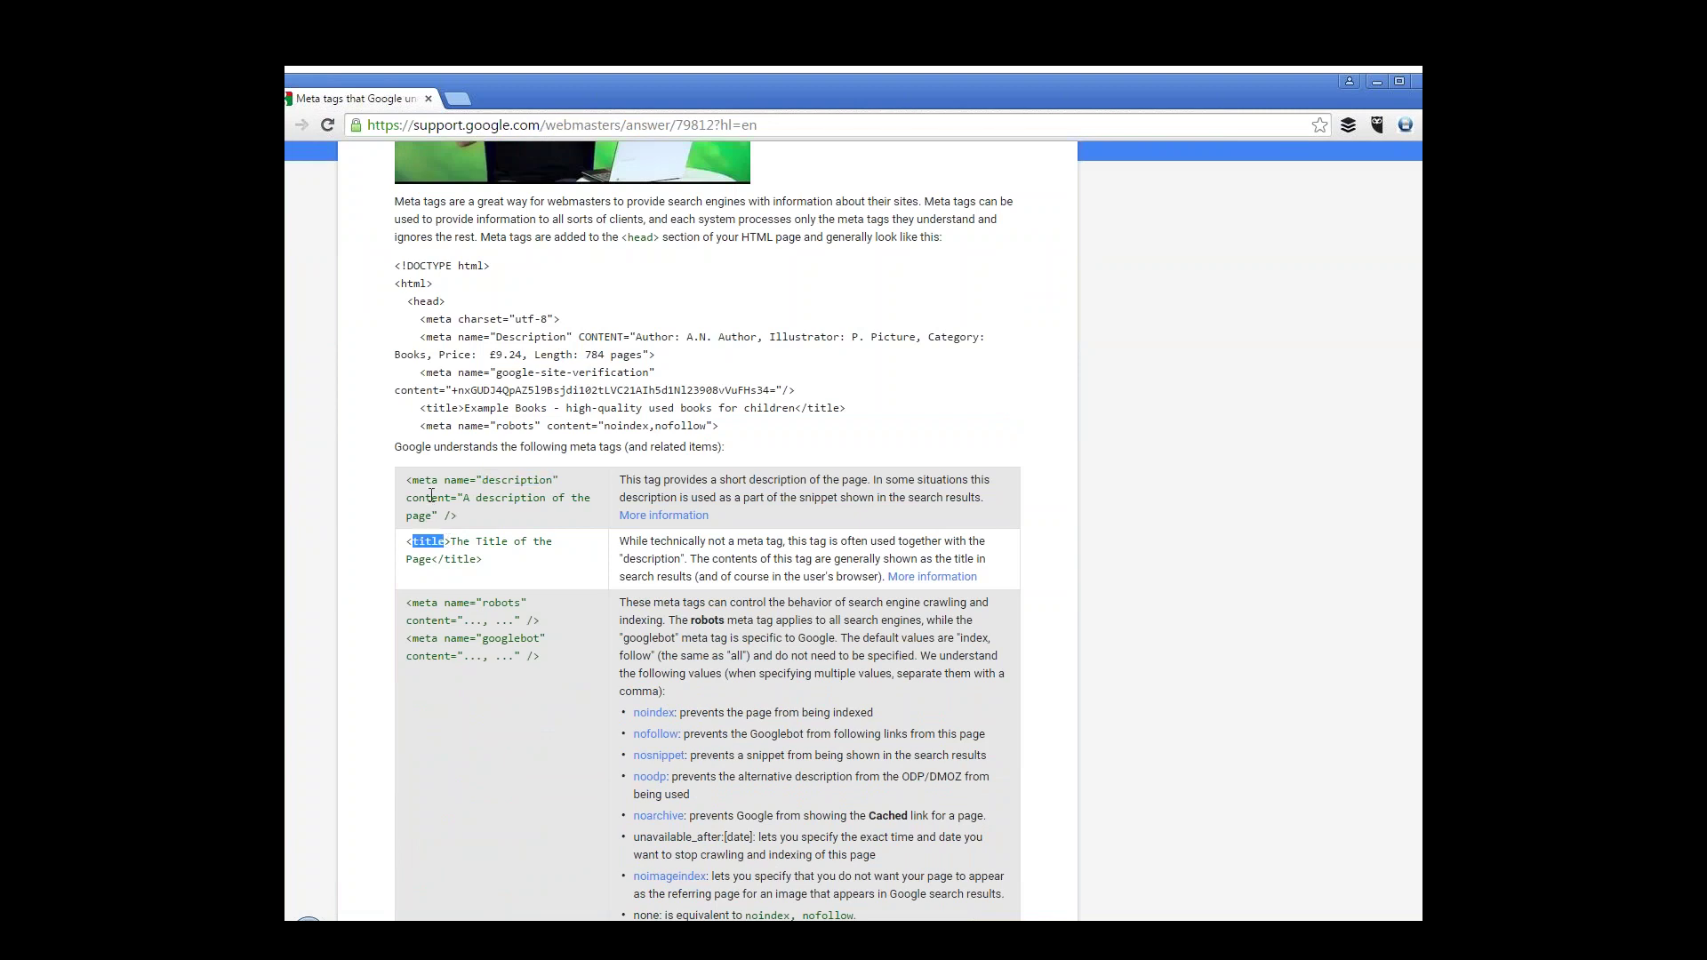
drag(412, 481, 507, 564)
drag(407, 603, 951, 790)
scroll(782, 738, down, 4)
scroll(783, 733, down, 3)
scroll(798, 723, down, 1)
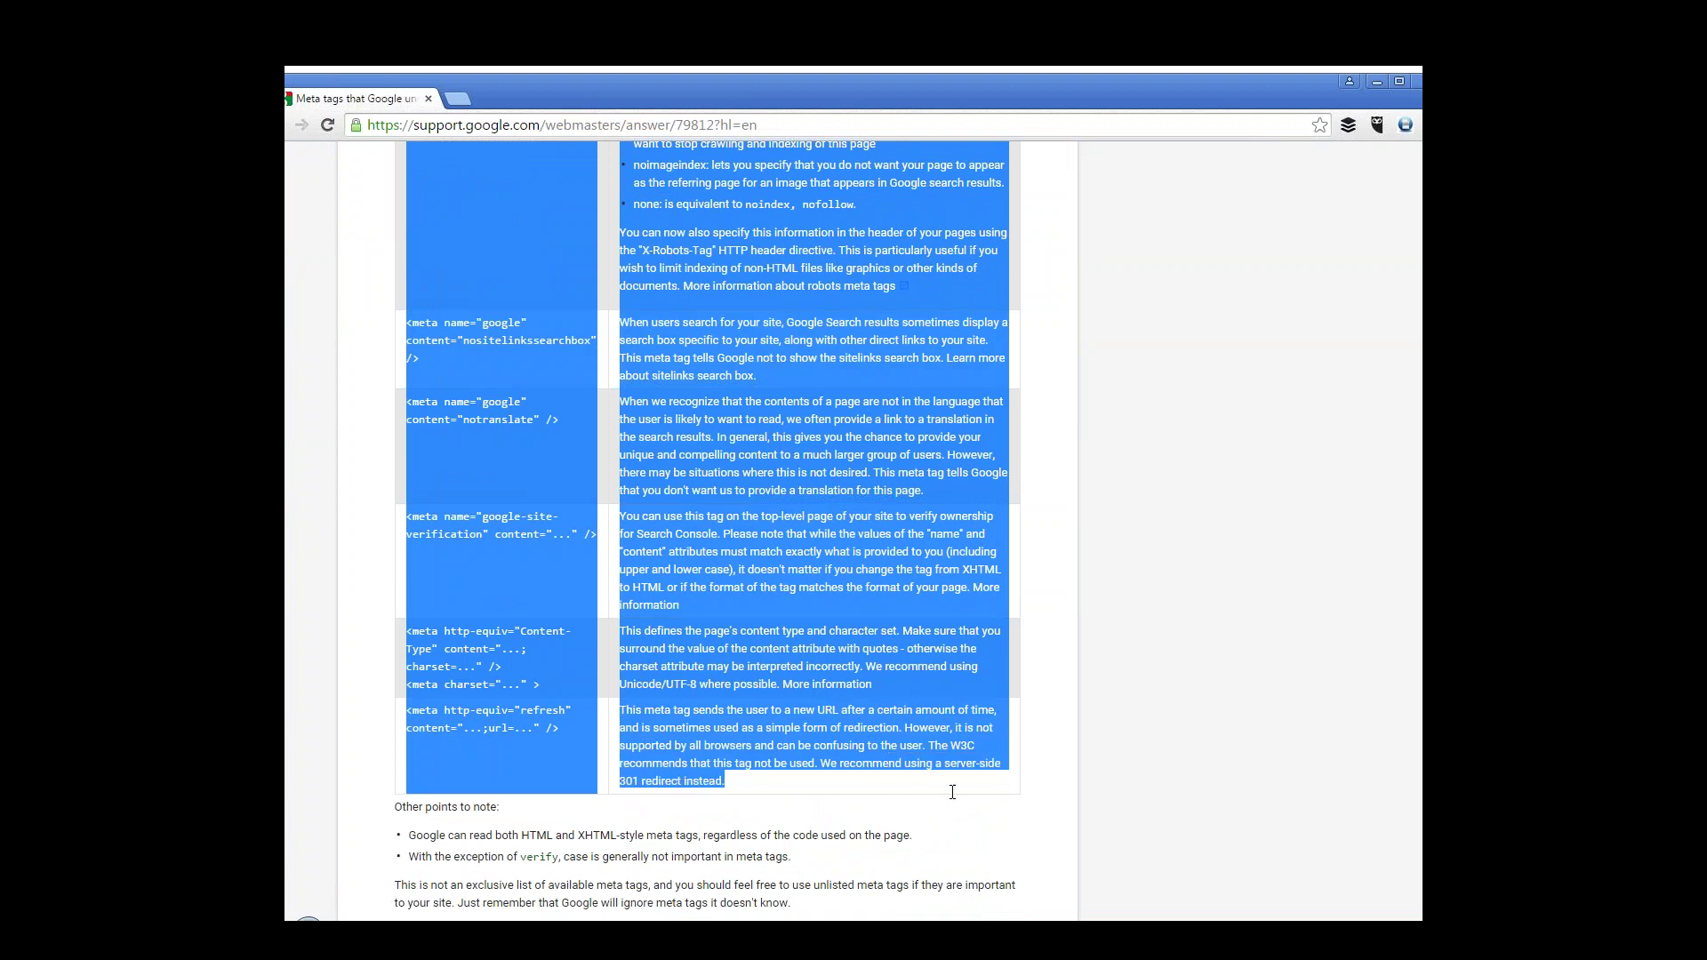
- Review the sample code's meta lines and the description and title entries again, and close the help article
scroll(702, 719, up, 8)
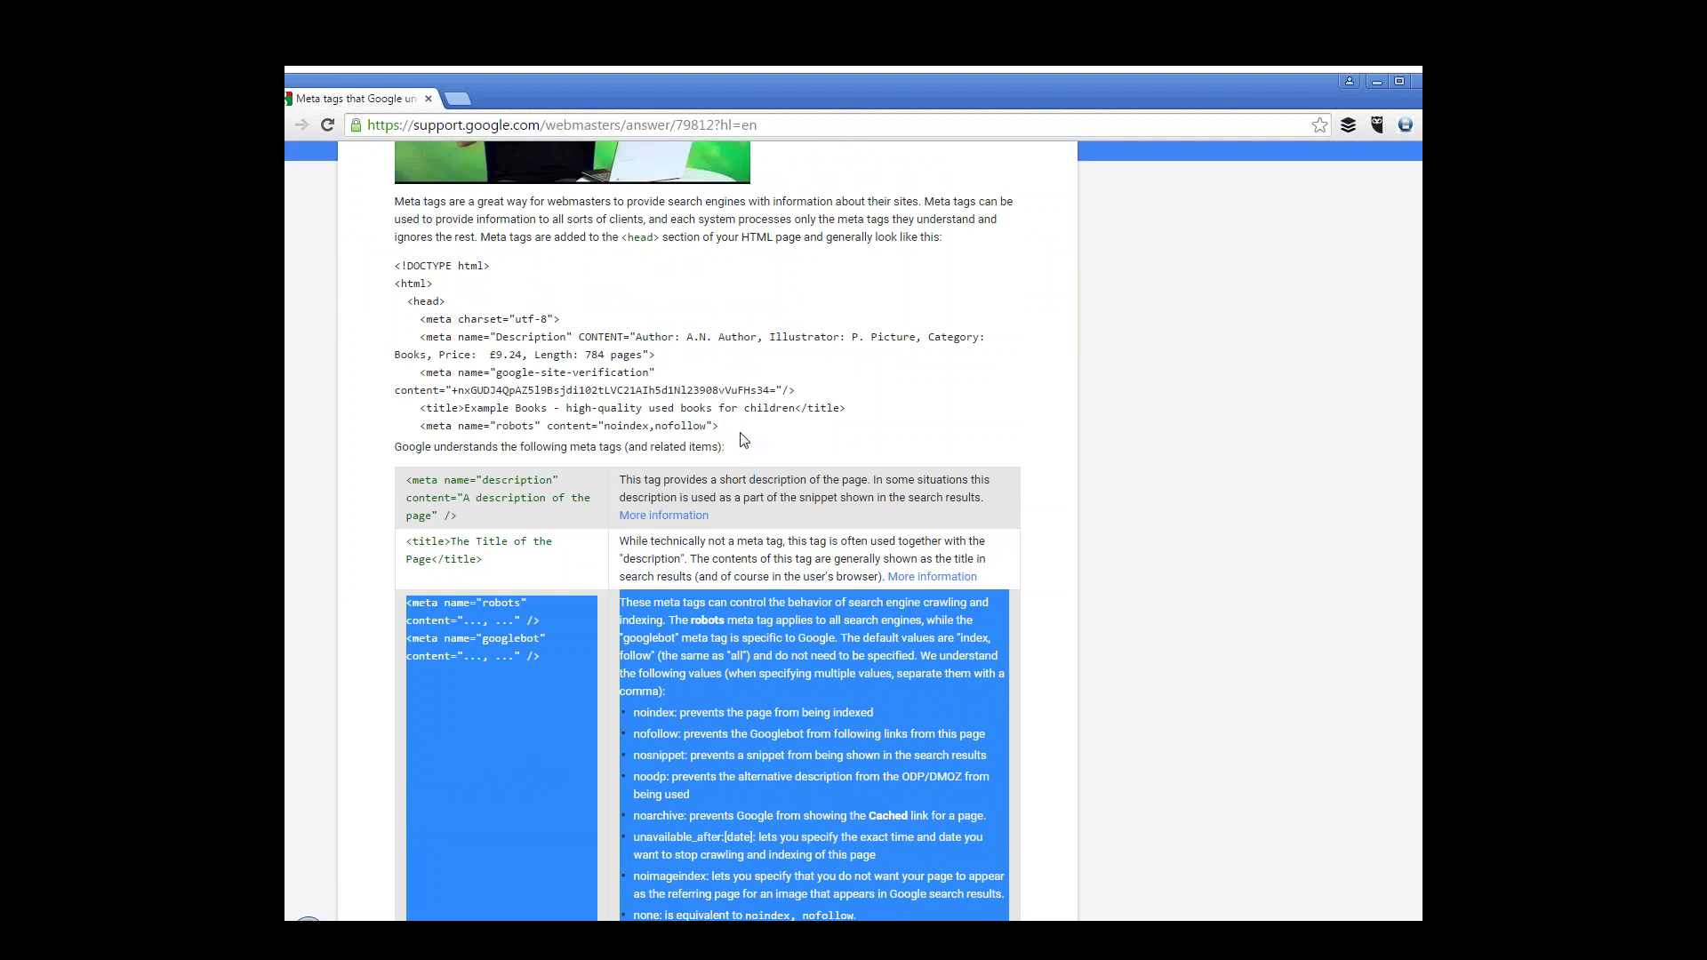
drag(718, 427, 411, 335)
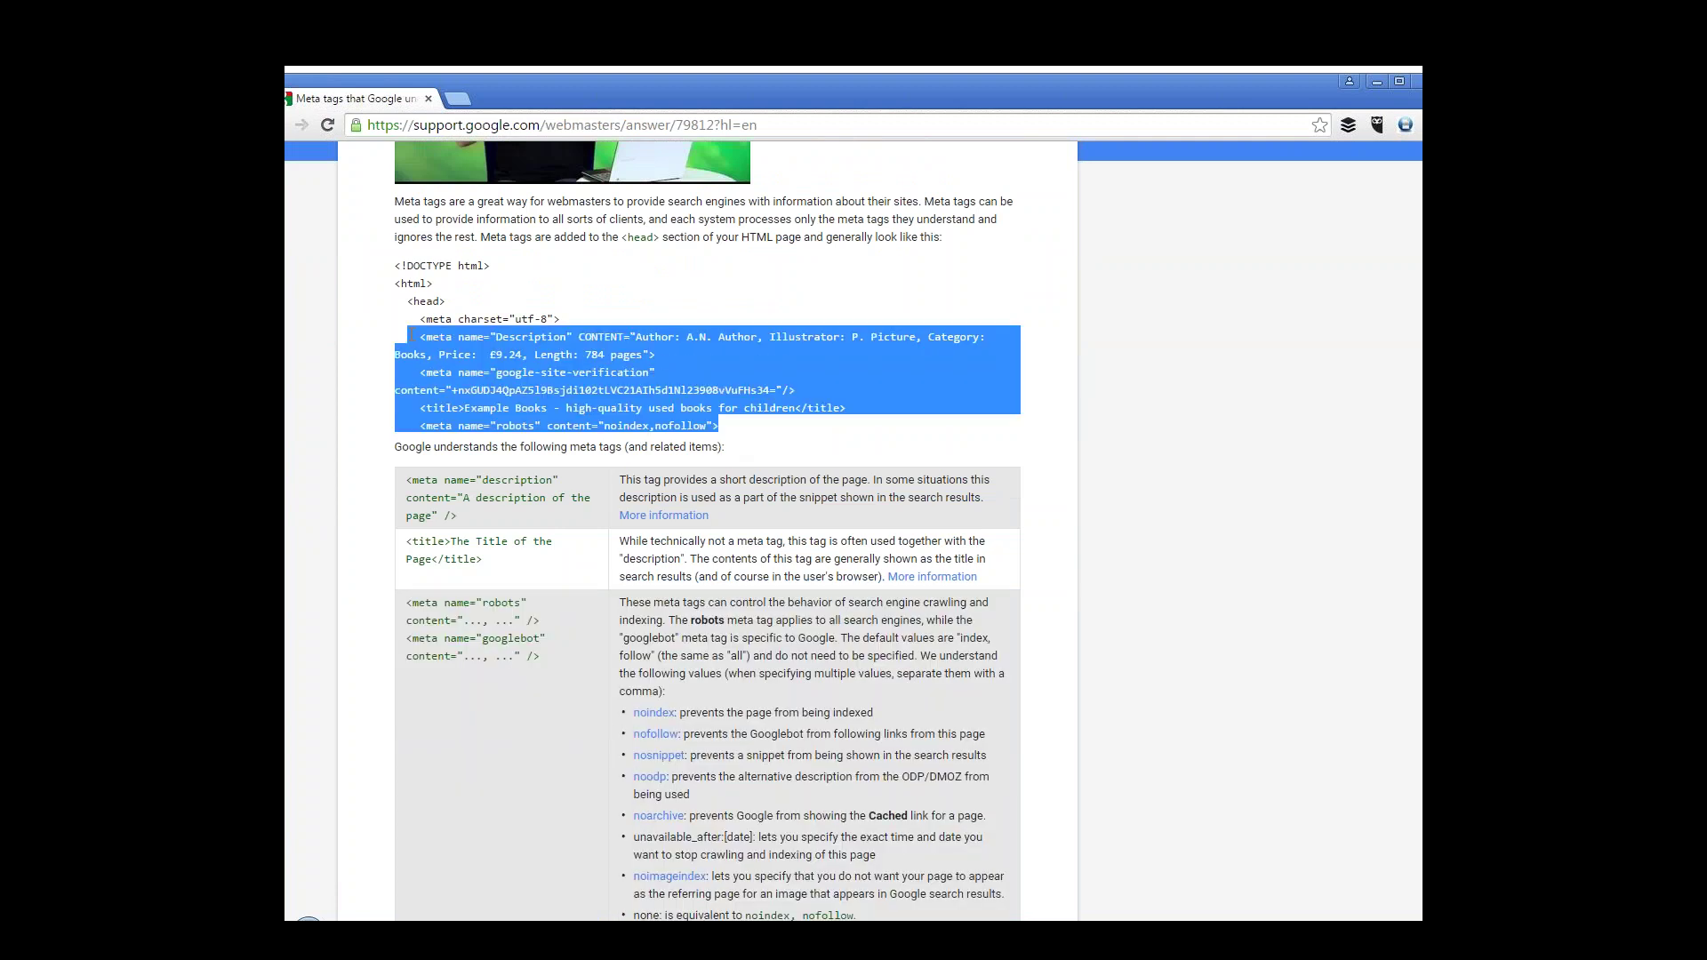
double_click(484, 481)
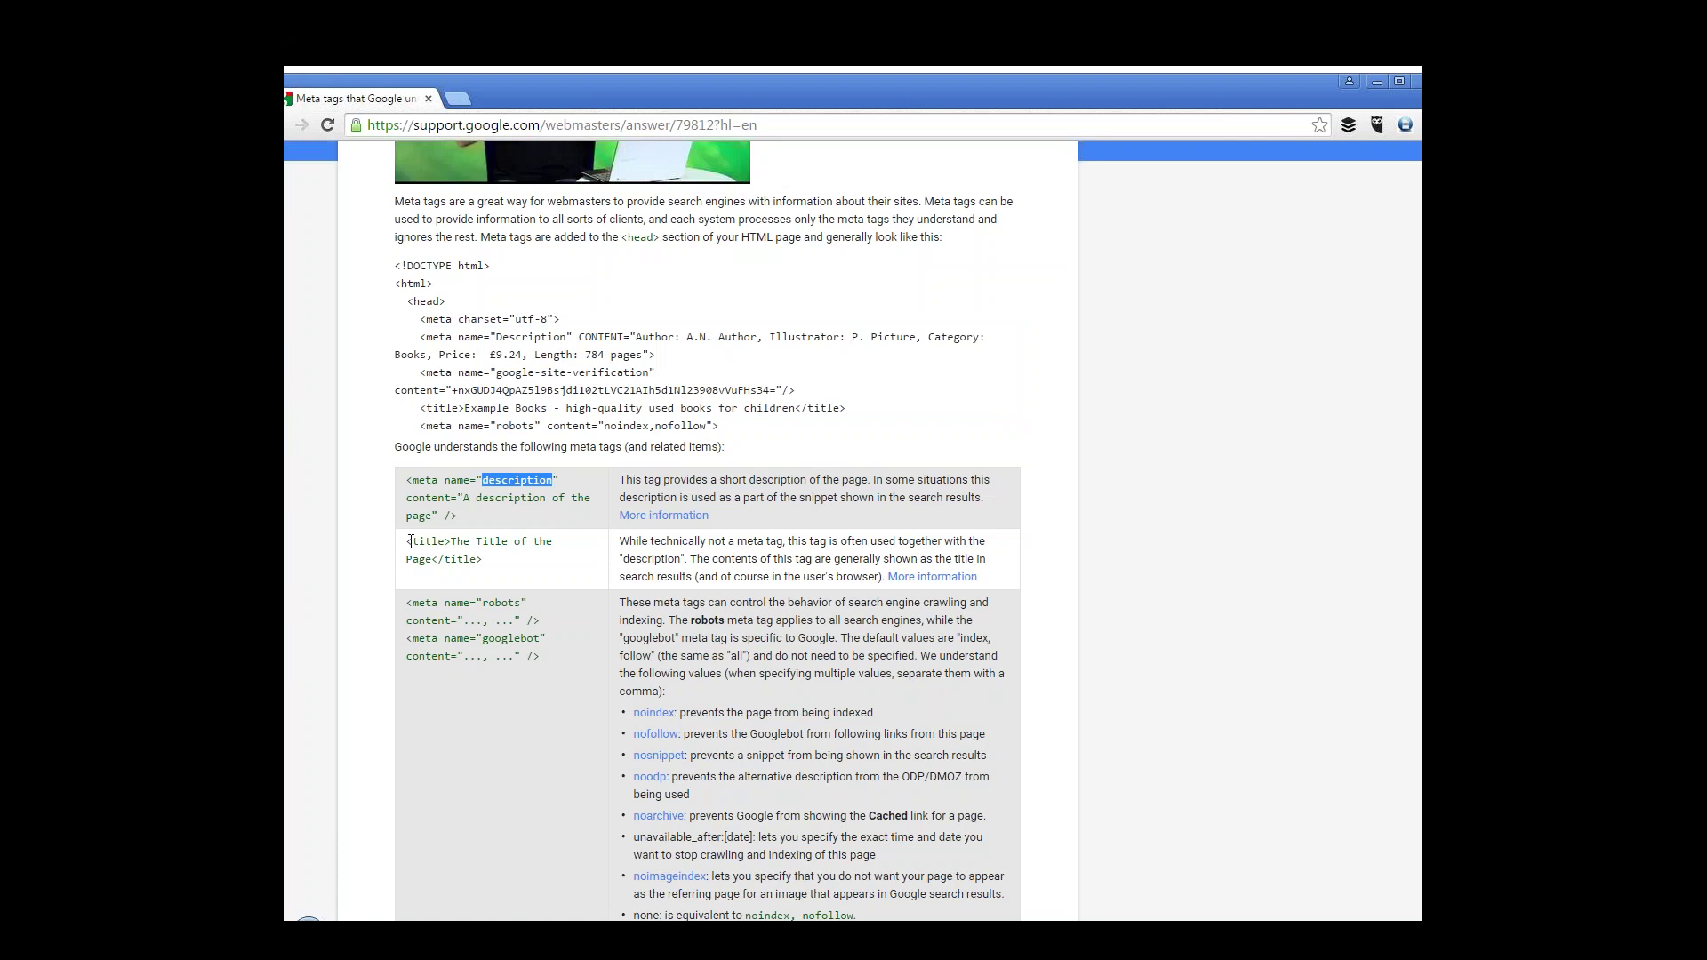
drag(411, 542, 450, 539)
click(450, 540)
click(429, 99)
- Examine the Keywords, Page Title and Page Description fields of the Oklahoma City relocation page
click(541, 575)
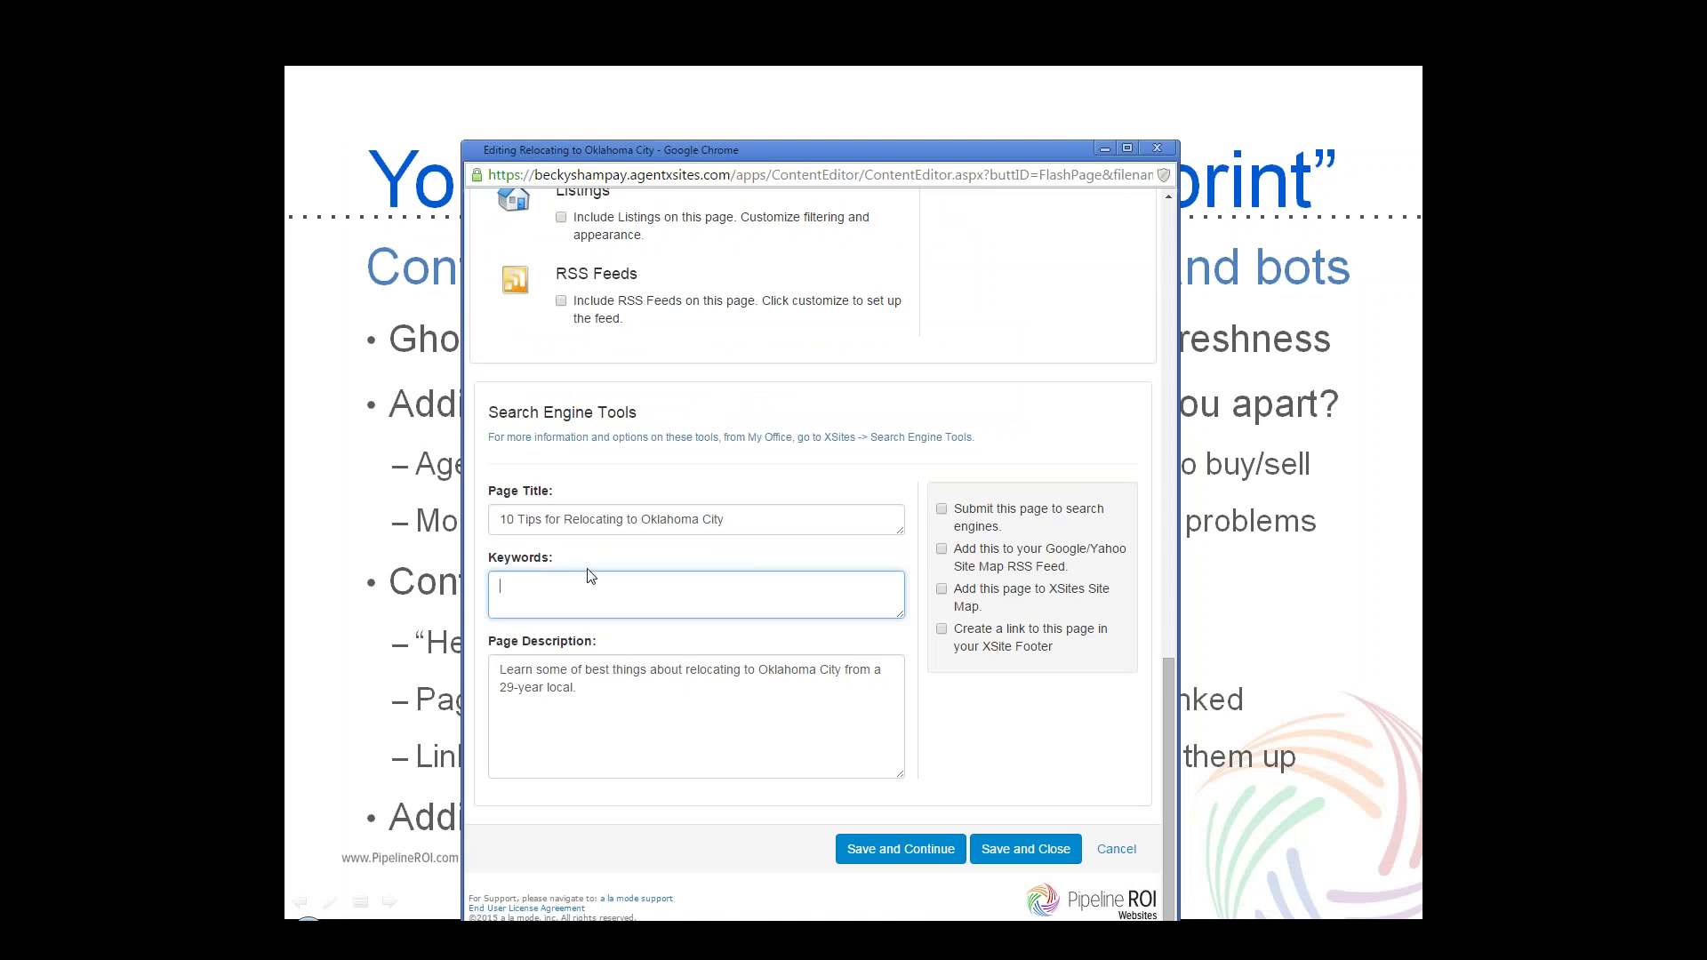
triple_click(606, 513)
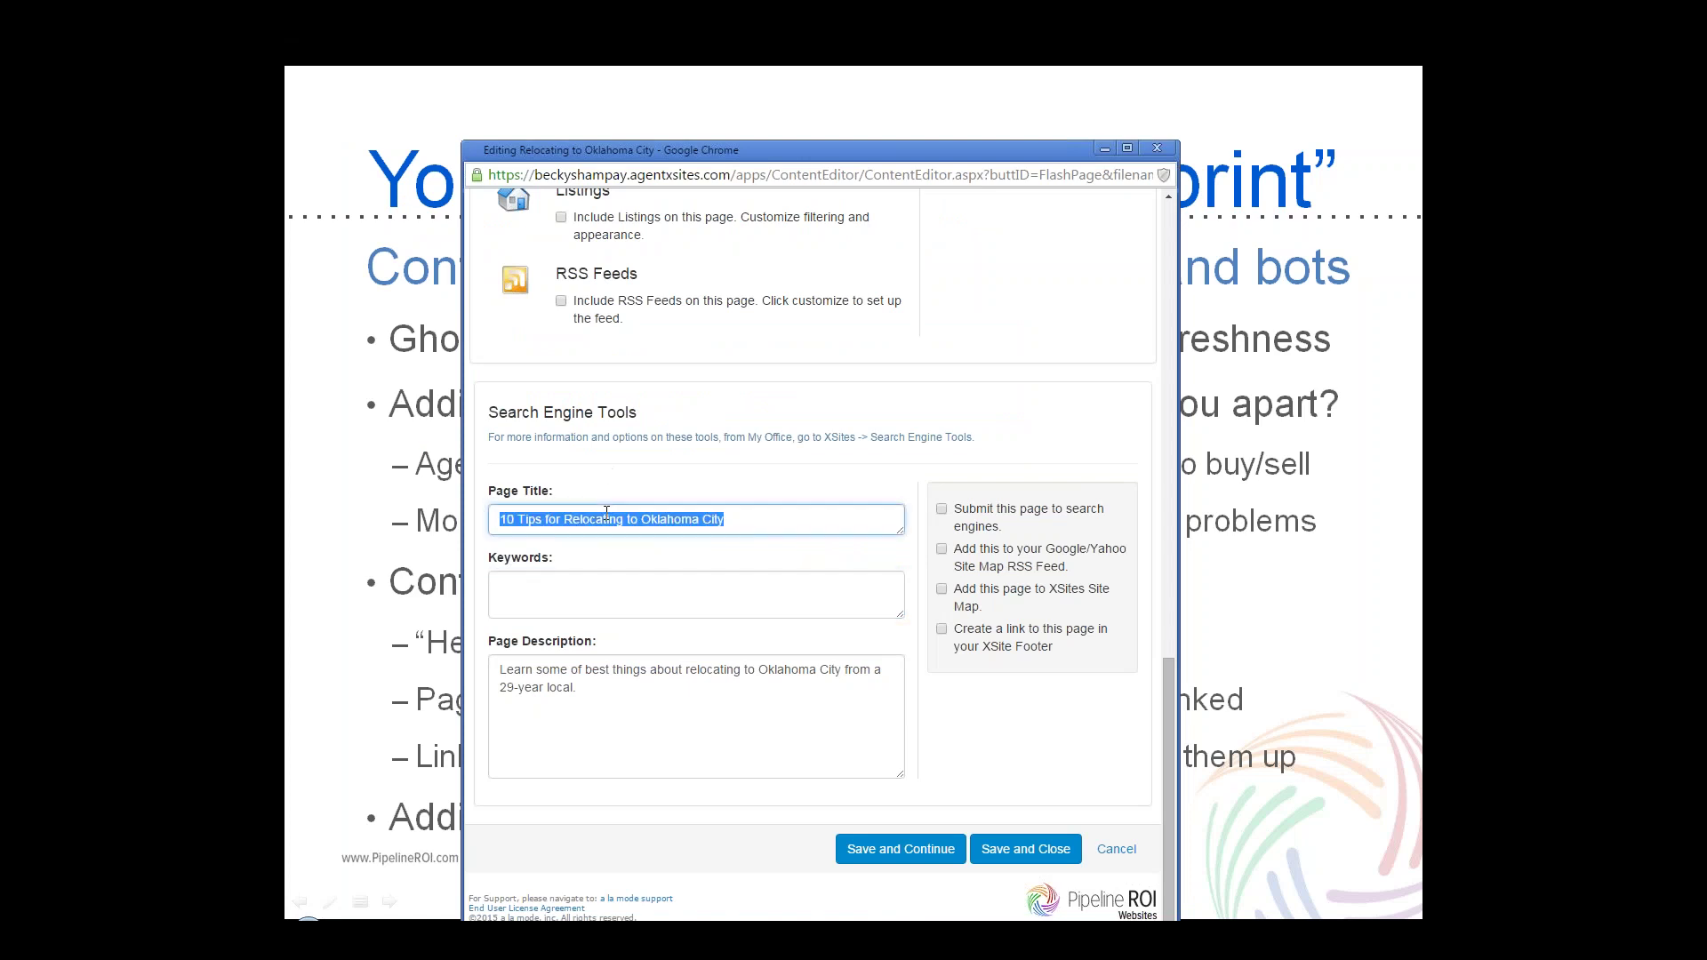
triple_click(592, 691)
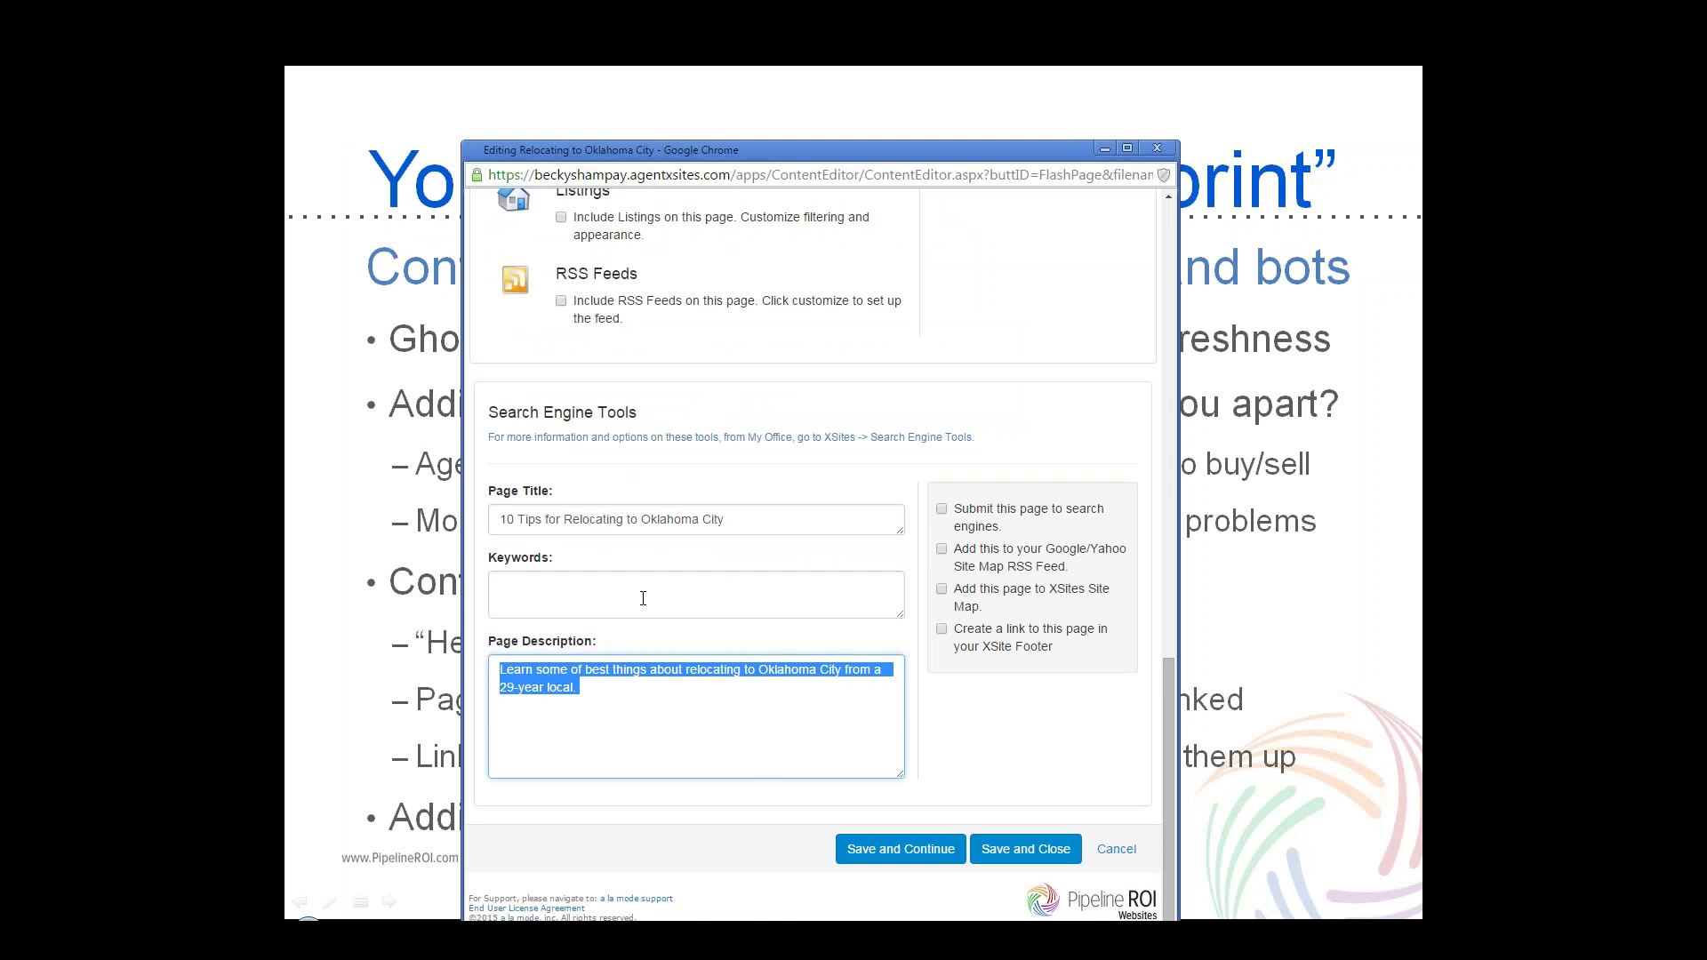
- Bring up the Google results for "relocating to oklahoma city" and examine the search phrase
drag(1671, 202, 860, 116)
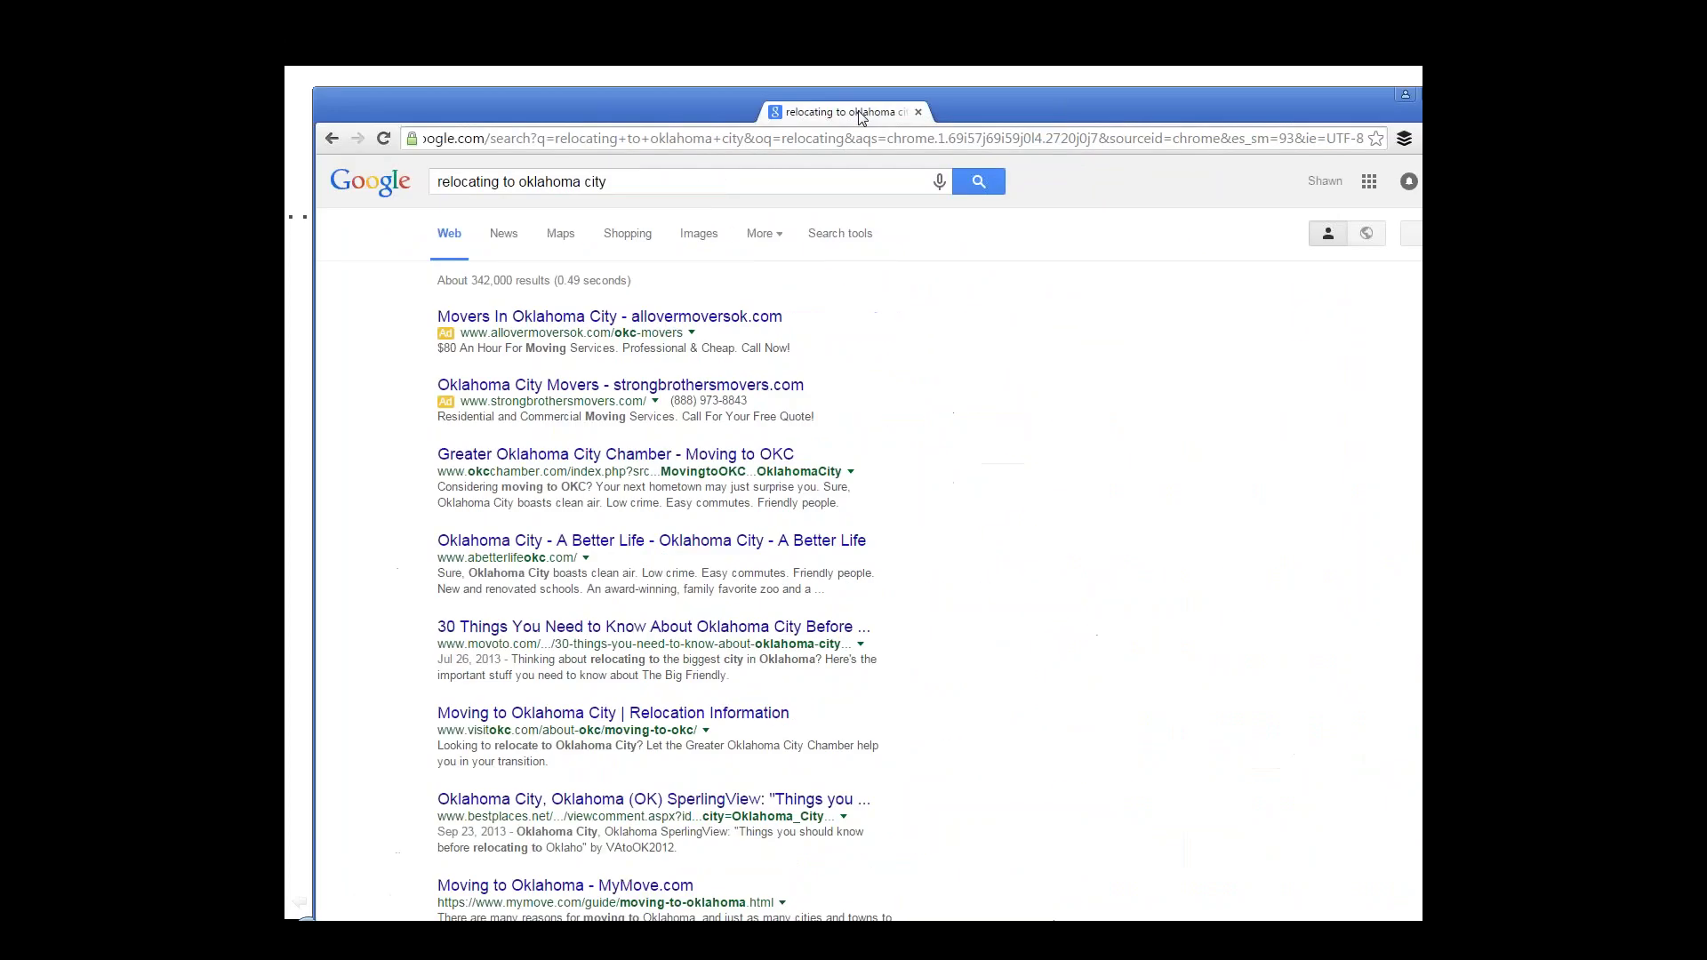
click(625, 184)
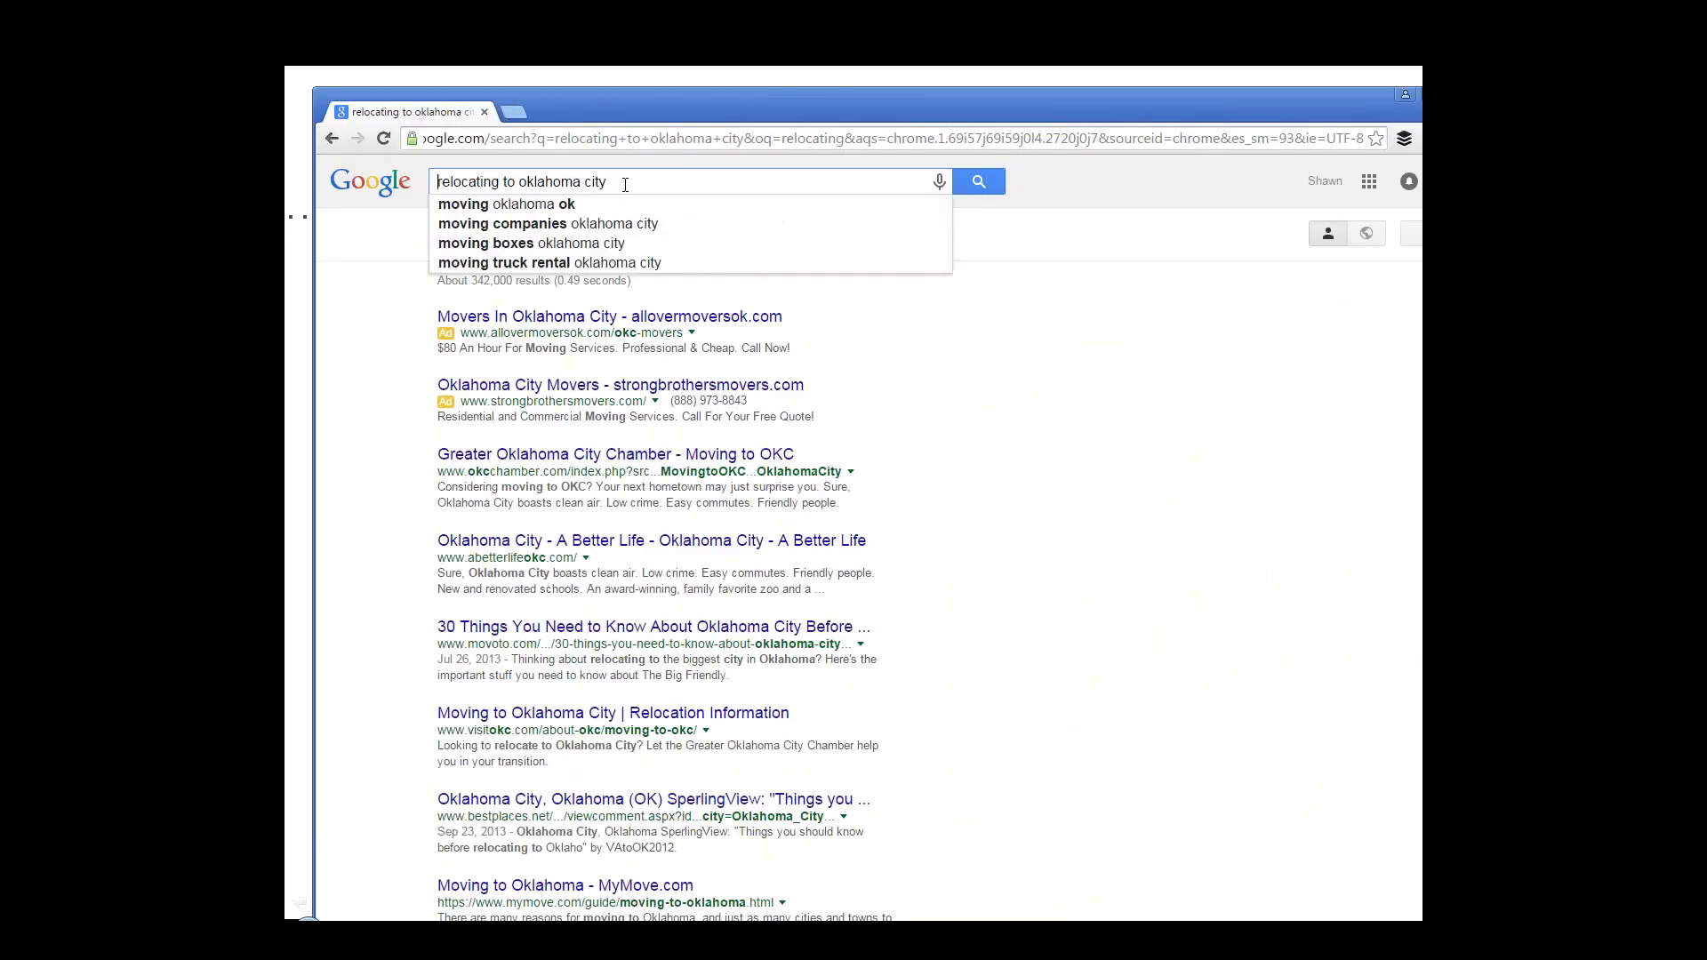
drag(625, 185, 409, 189)
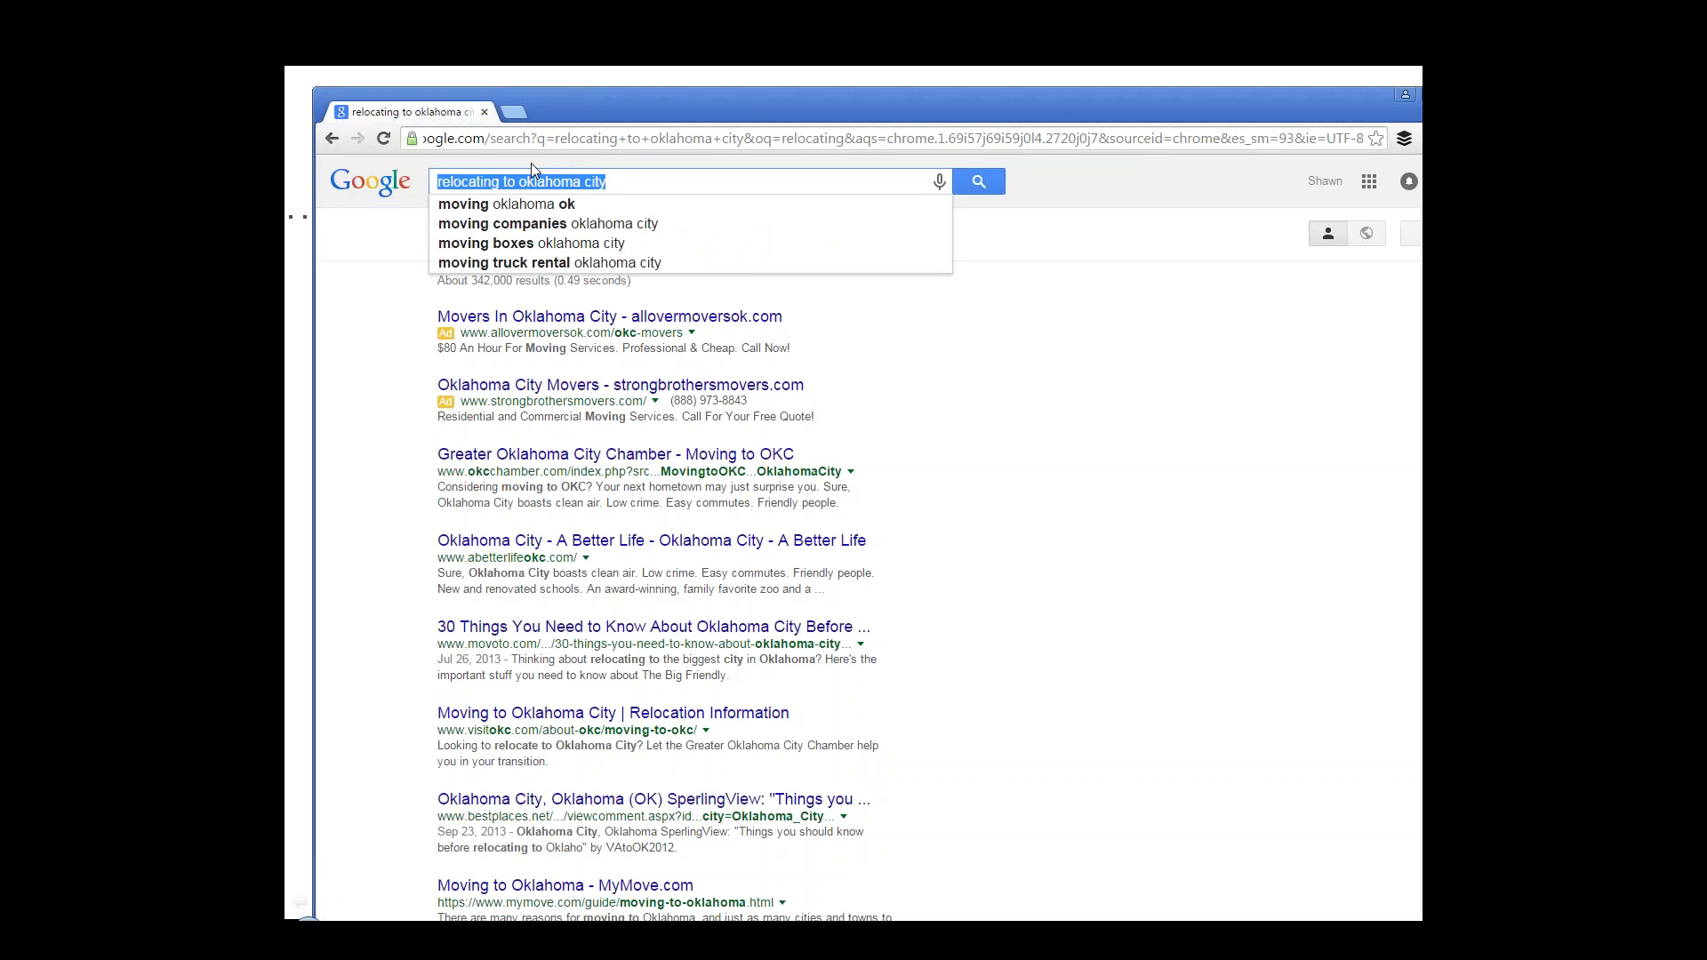
click(1107, 522)
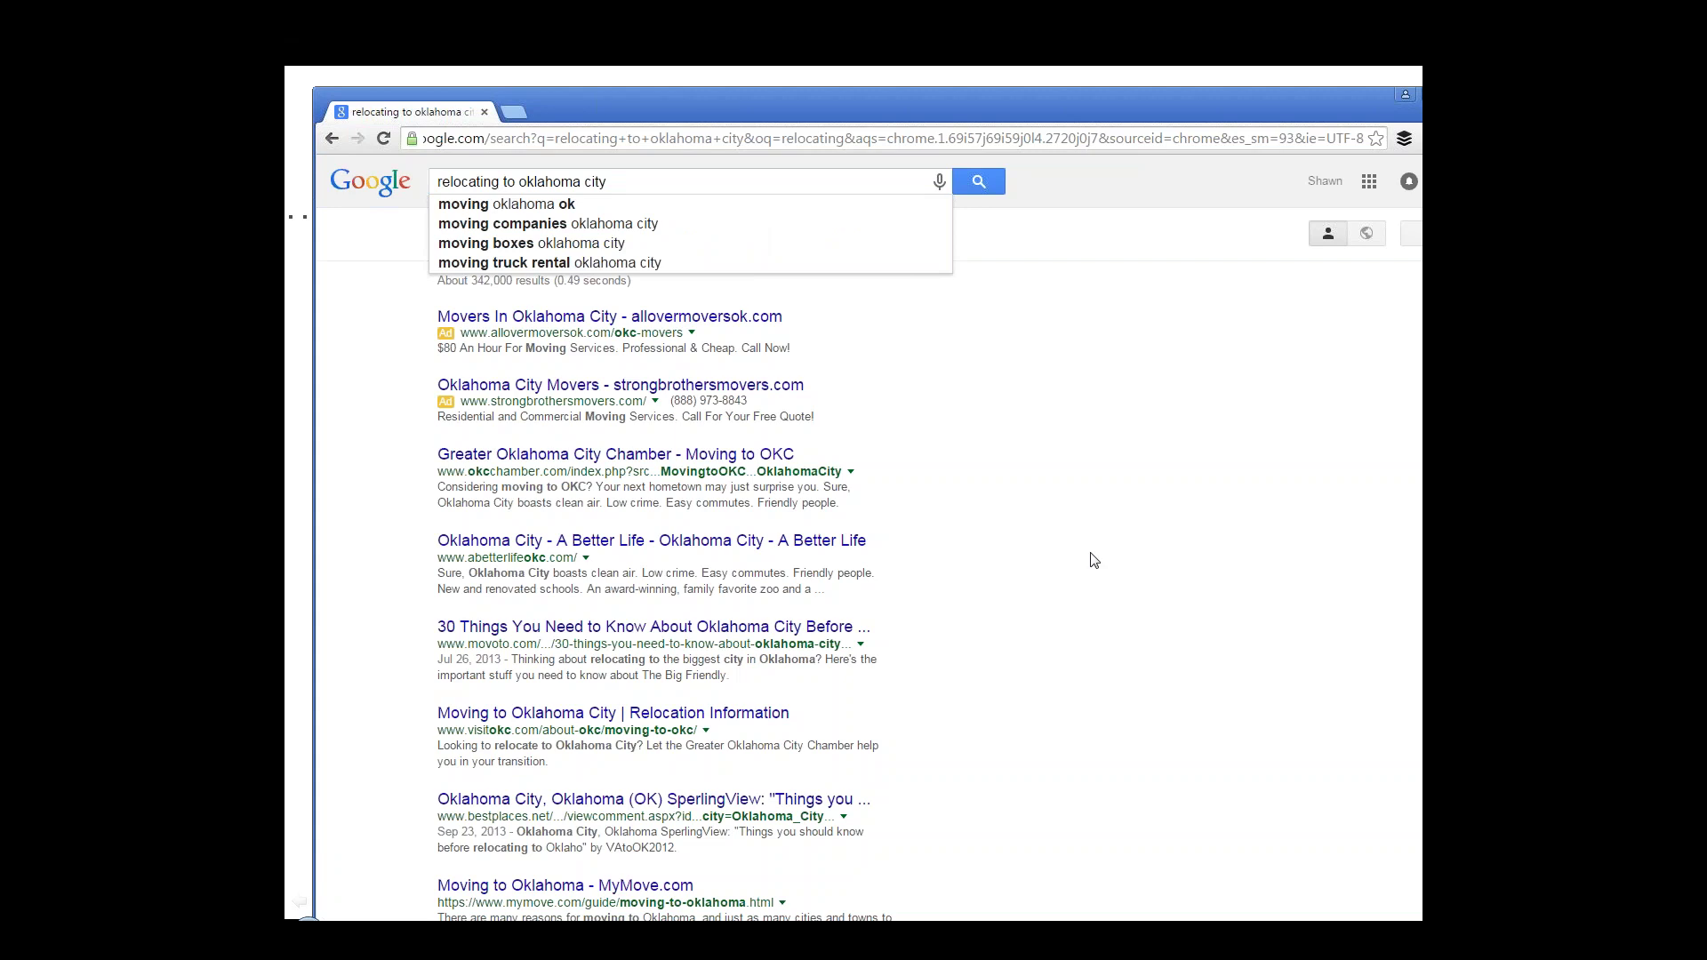
- Compare the title and description of the Greater Oklahoma City Chamber result with the word "relocating" in the search phrase
drag(438, 456, 793, 460)
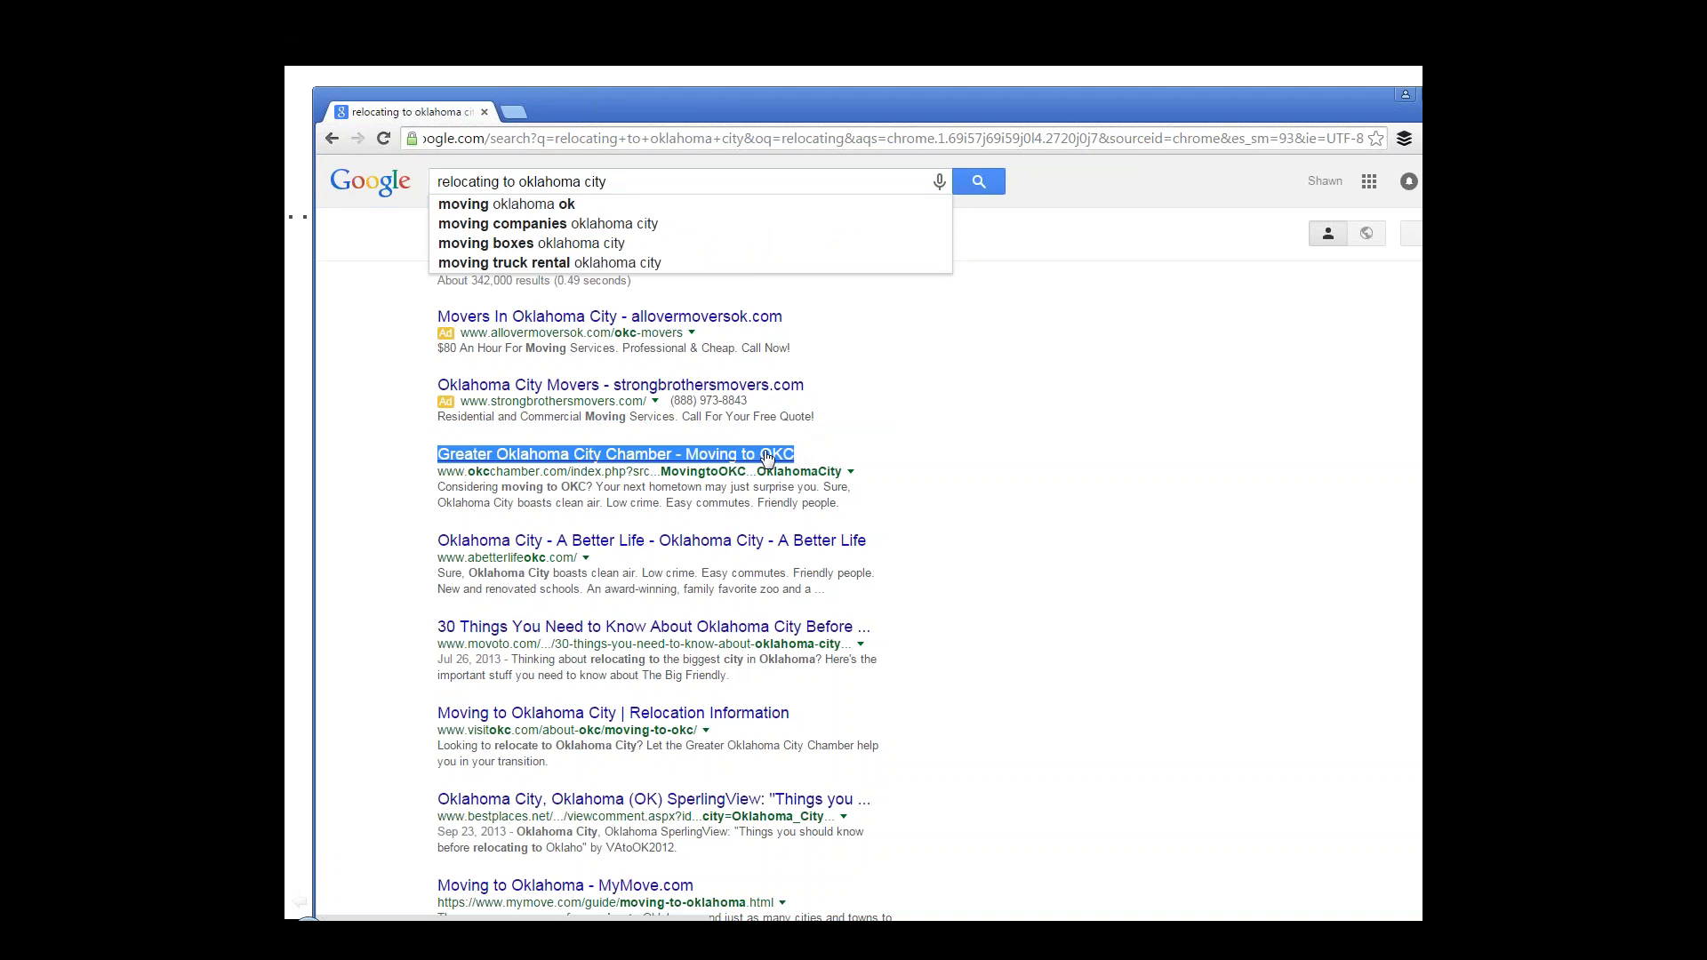
click(494, 527)
drag(438, 488, 818, 487)
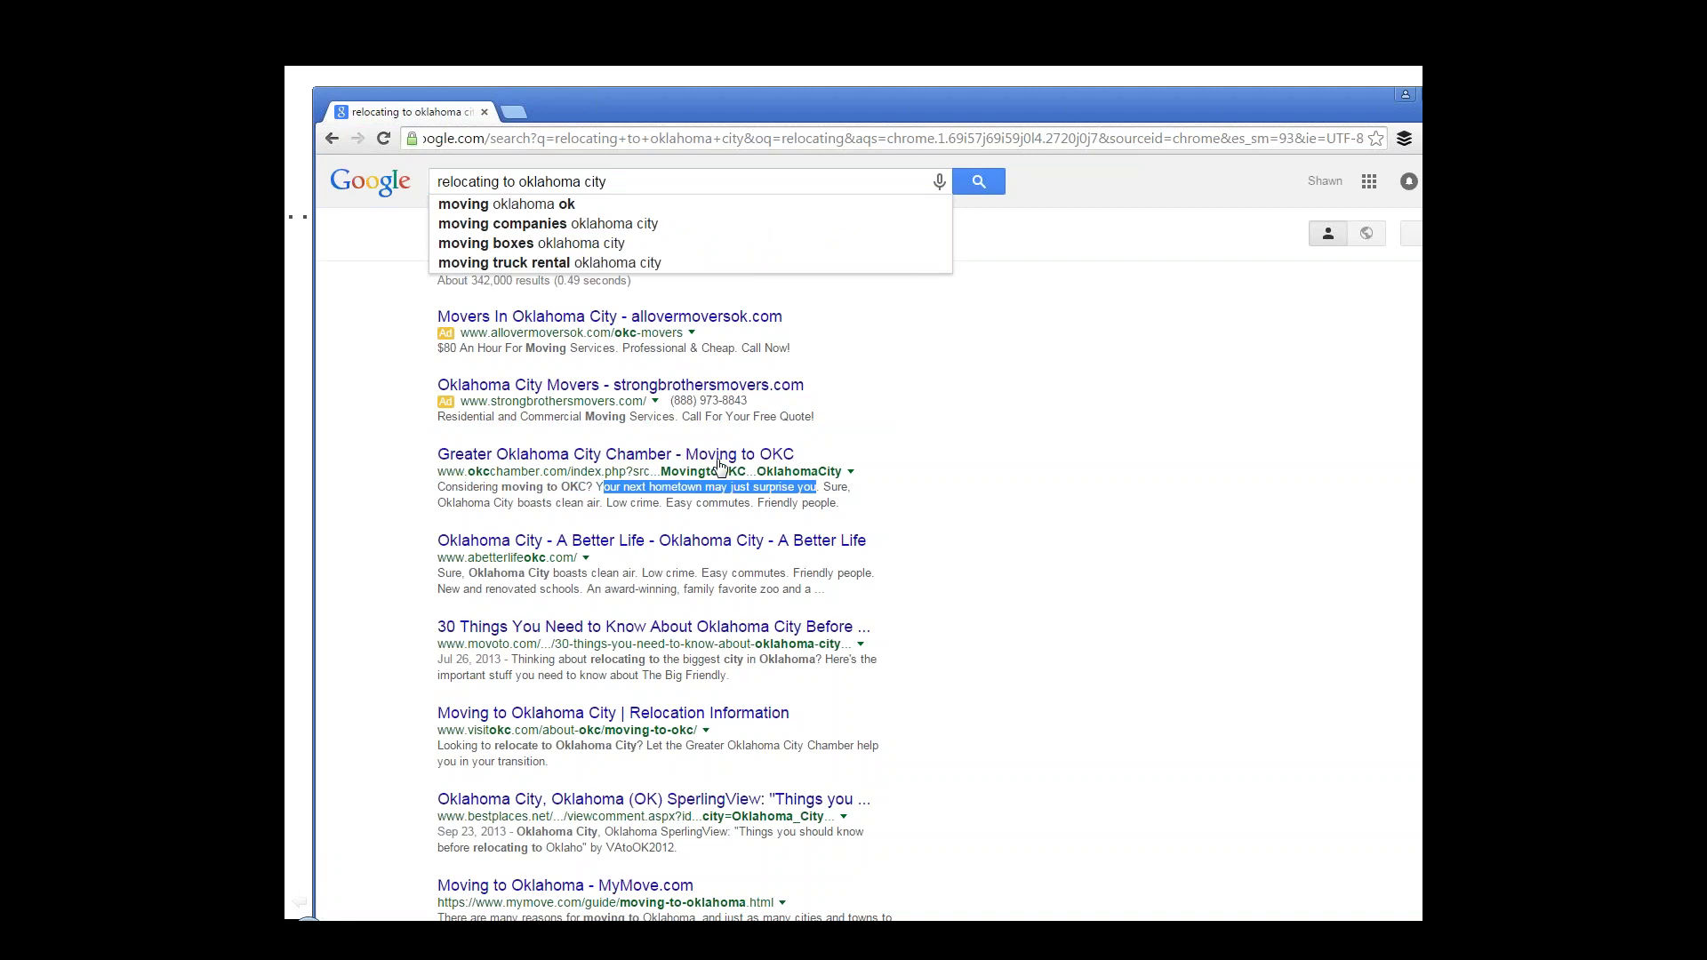
click(957, 606)
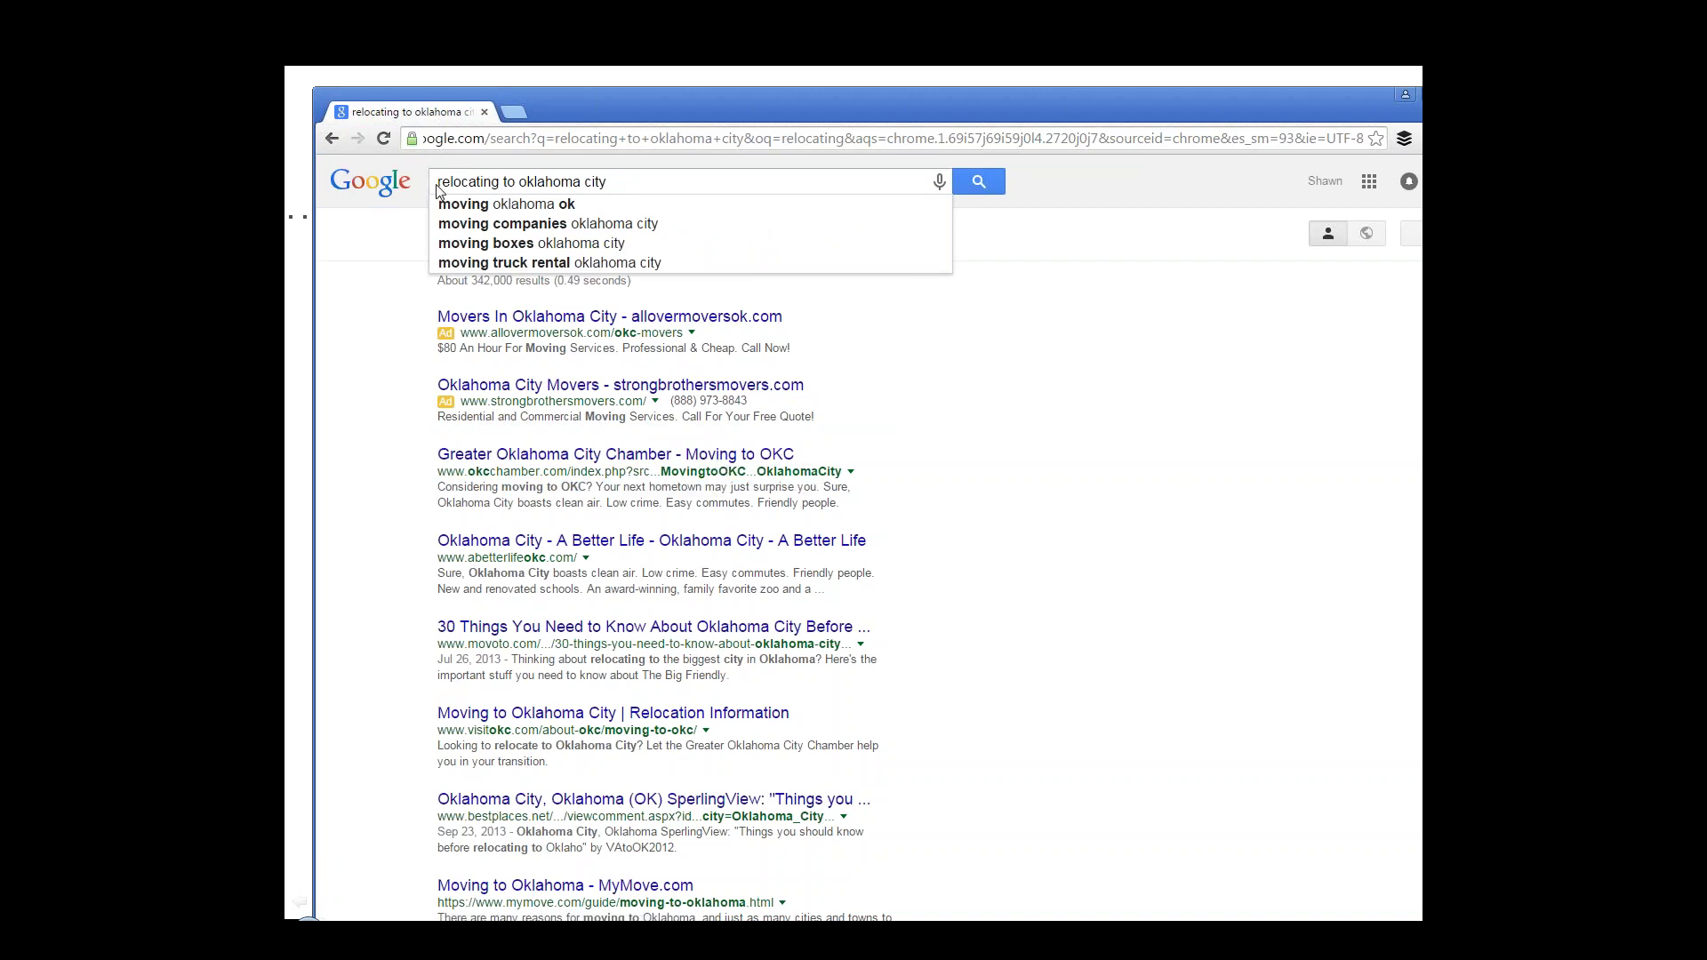
drag(436, 182, 500, 184)
click(953, 585)
drag(423, 455, 780, 454)
drag(503, 486, 544, 487)
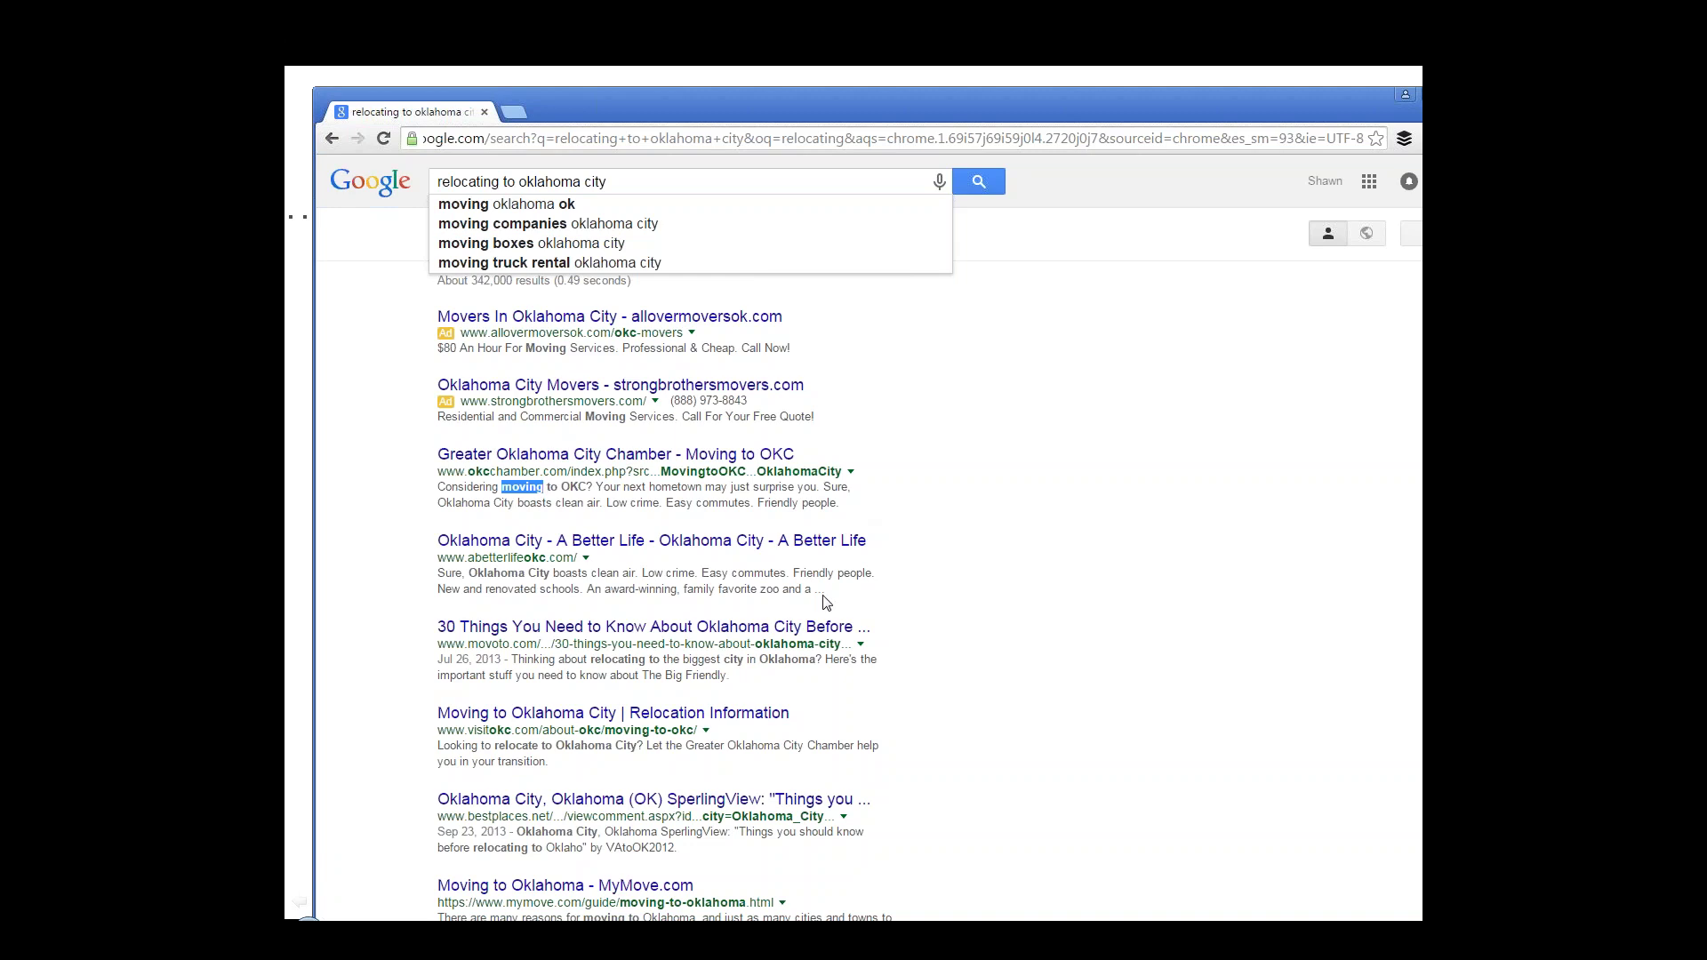
- Return to the relocation page editor and examine its Page Title text
key(alt+Tab)
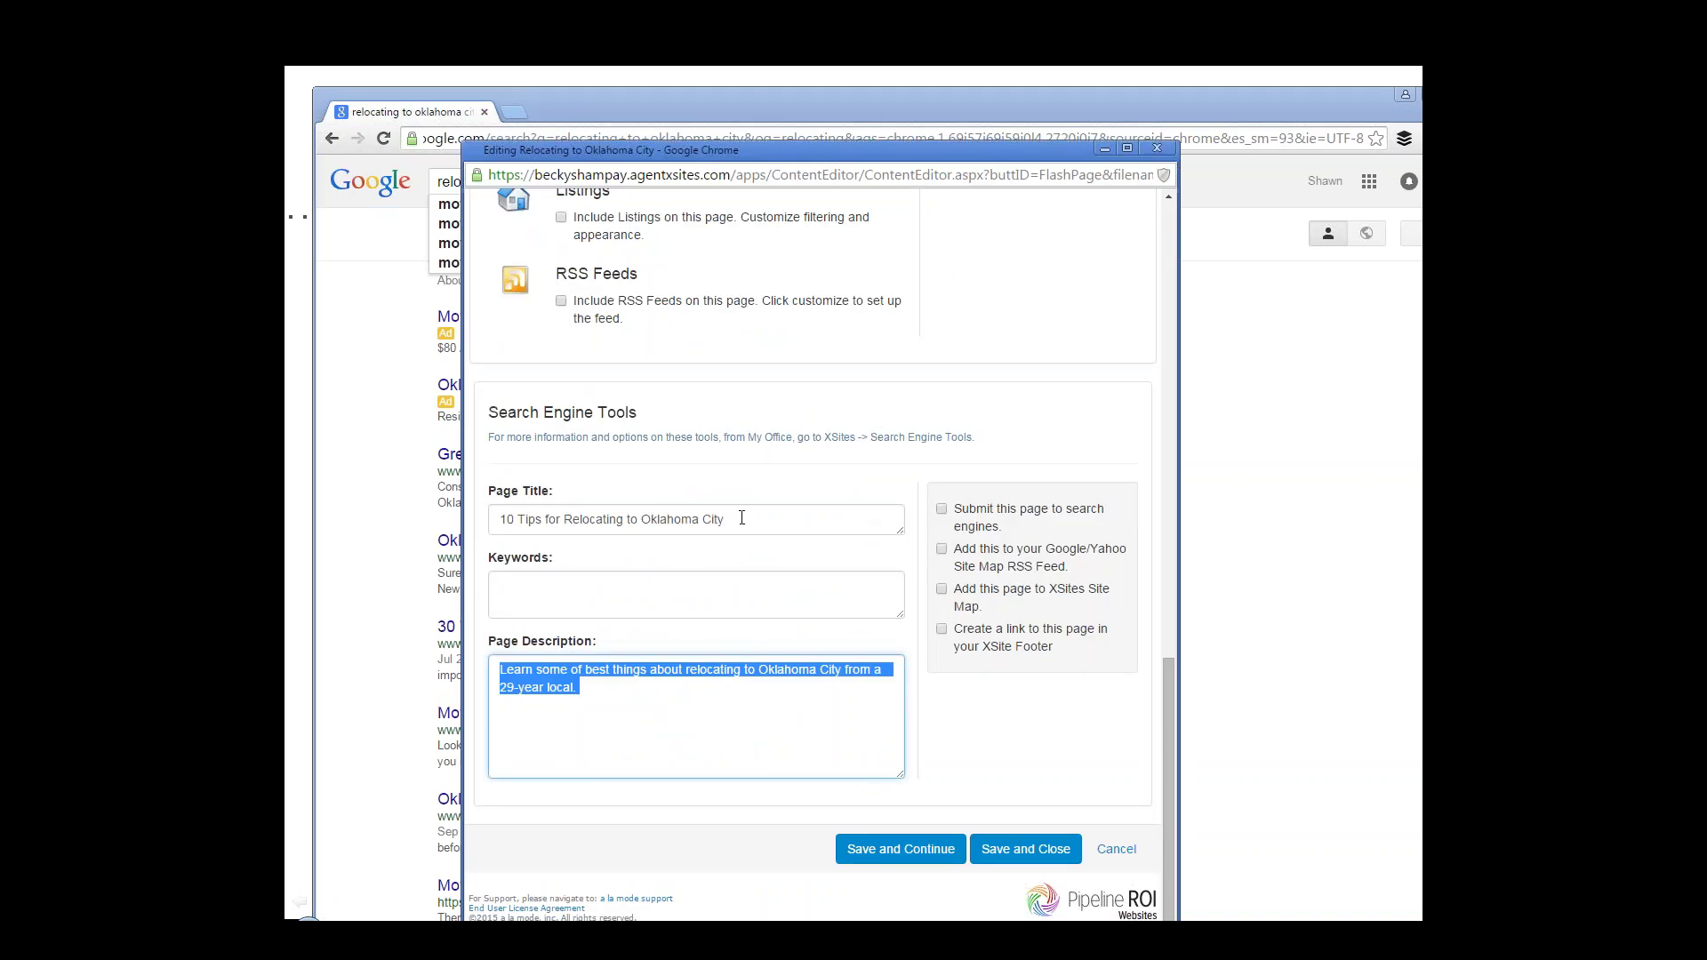
click(732, 519)
drag(491, 513, 480, 513)
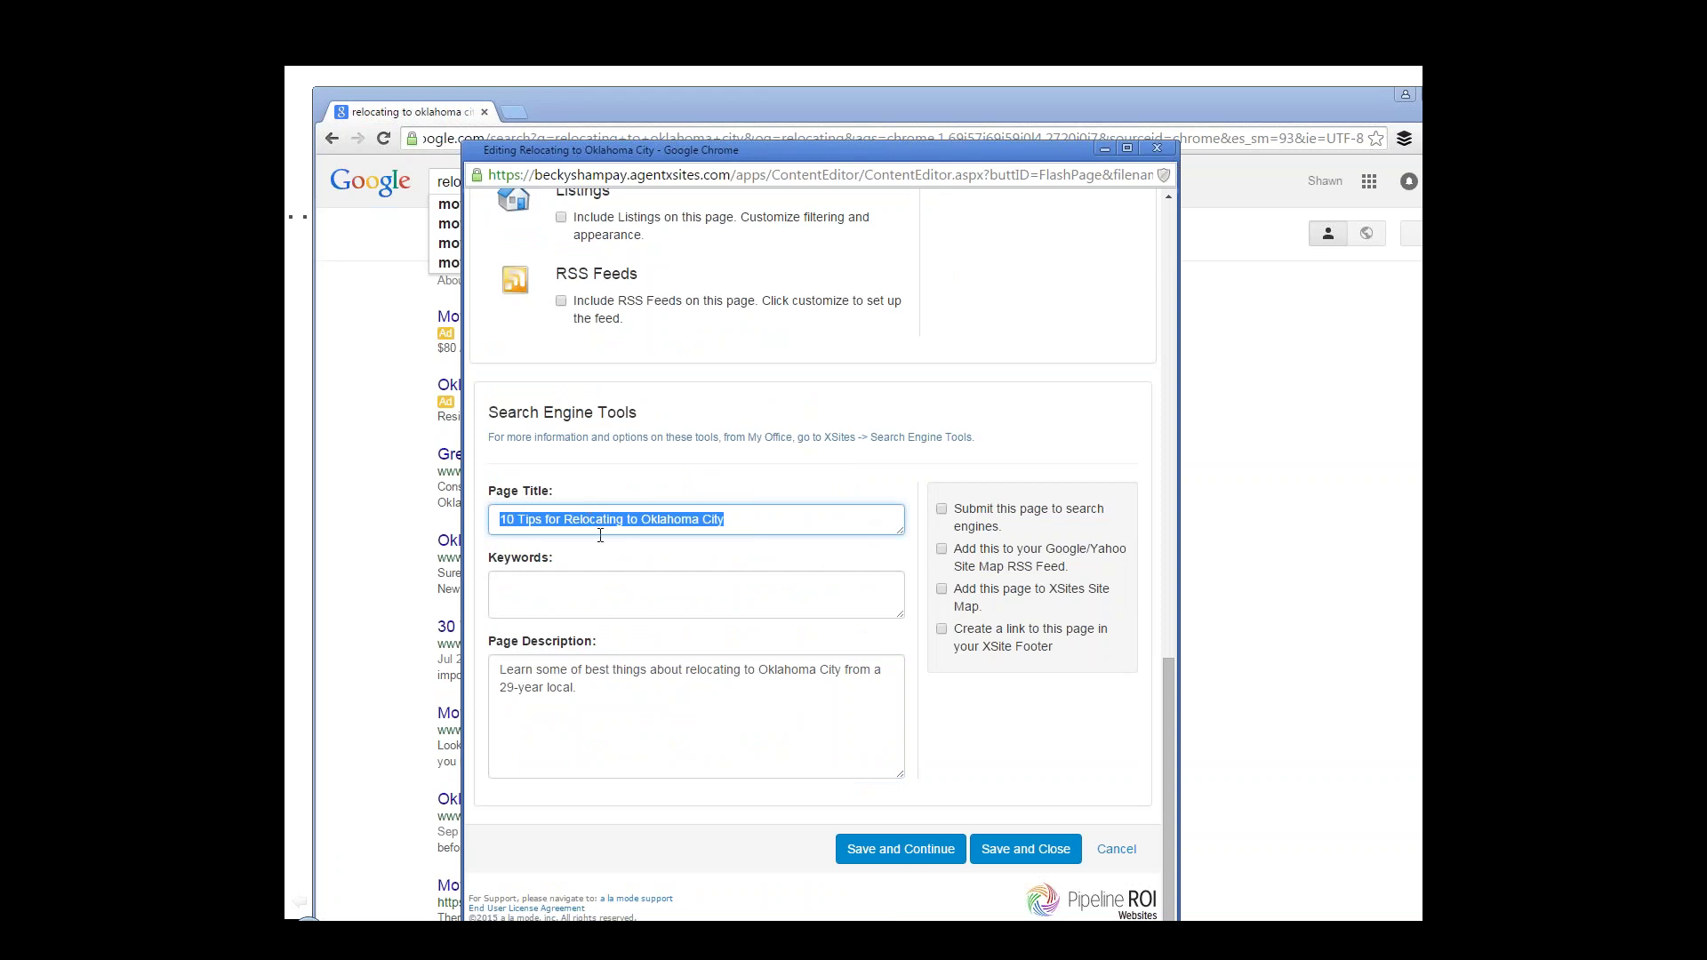
drag(750, 515, 498, 518)
- Switch to the Google results and examine the title and description of the "30 Things You Need to Know About Oklahoma City" result
key(alt+Tab)
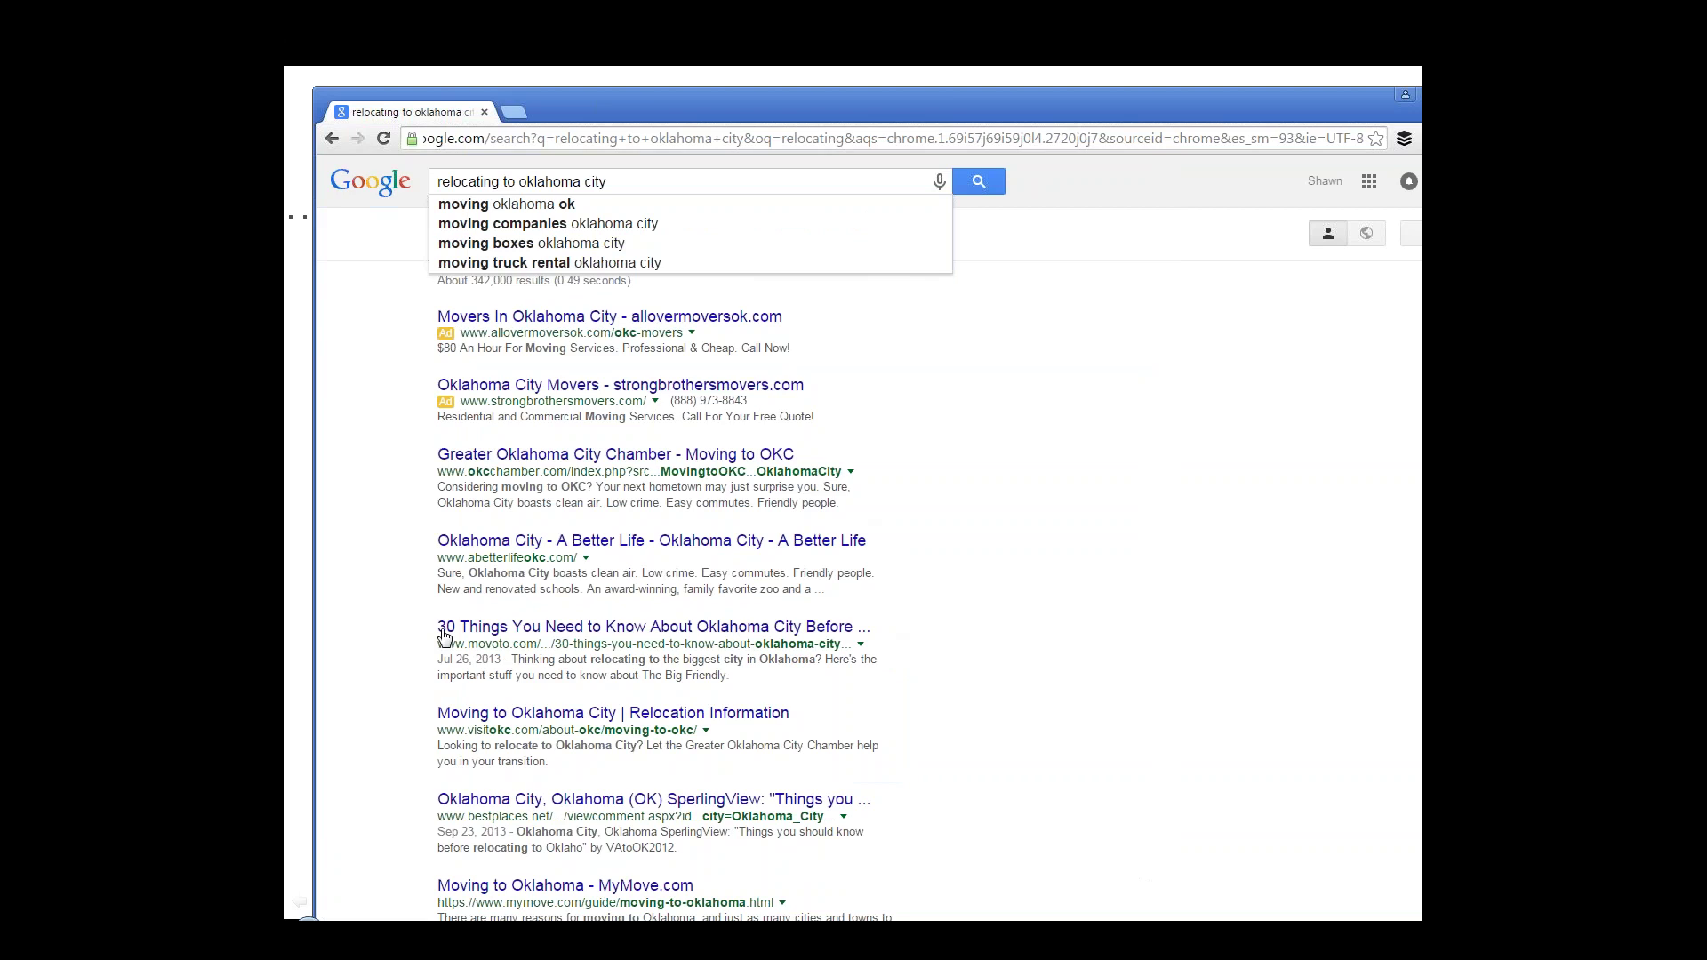
drag(429, 633, 635, 627)
drag(776, 617, 873, 629)
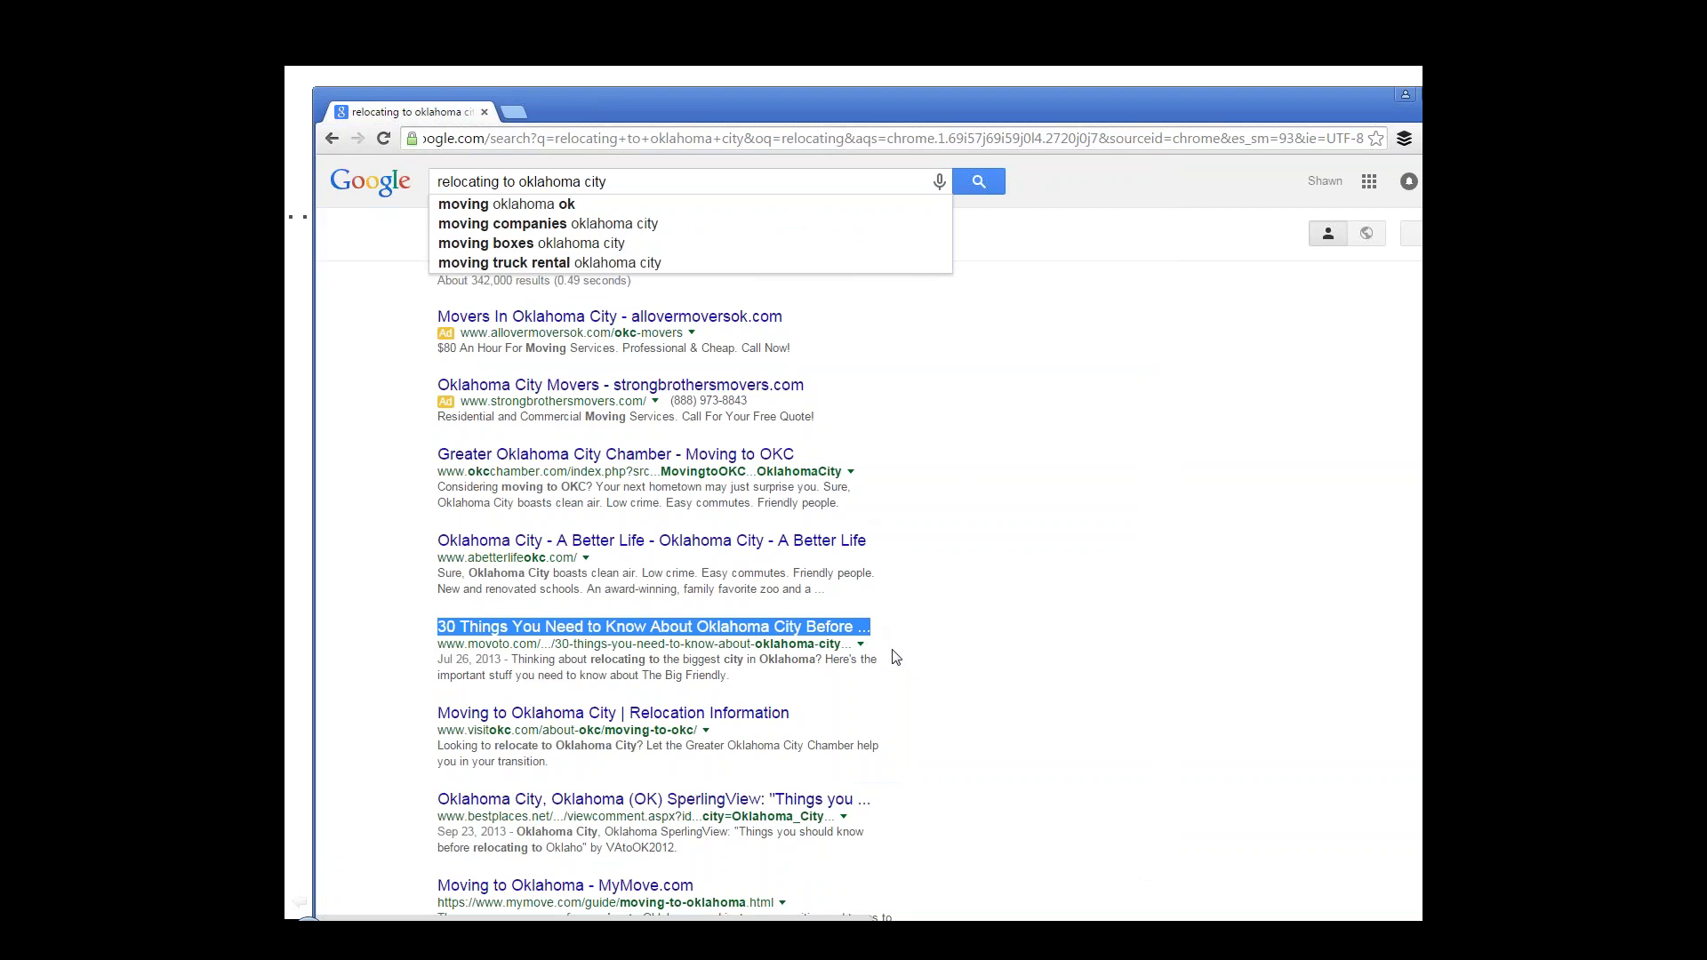
click(895, 660)
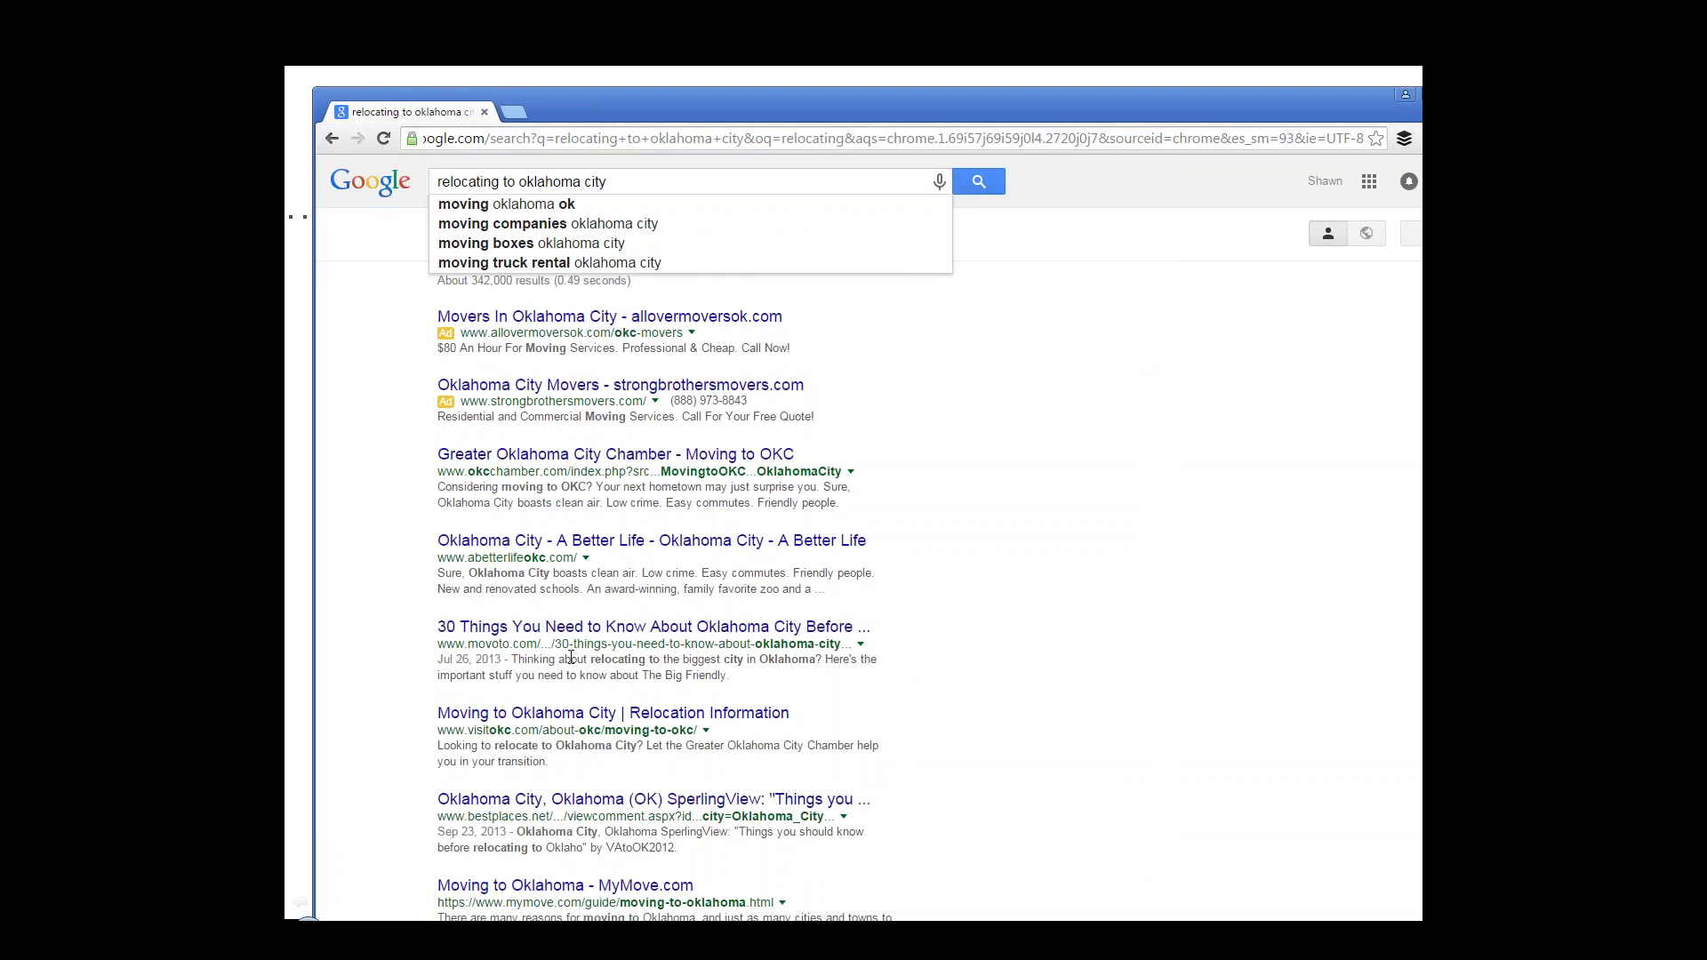
triple_click(702, 669)
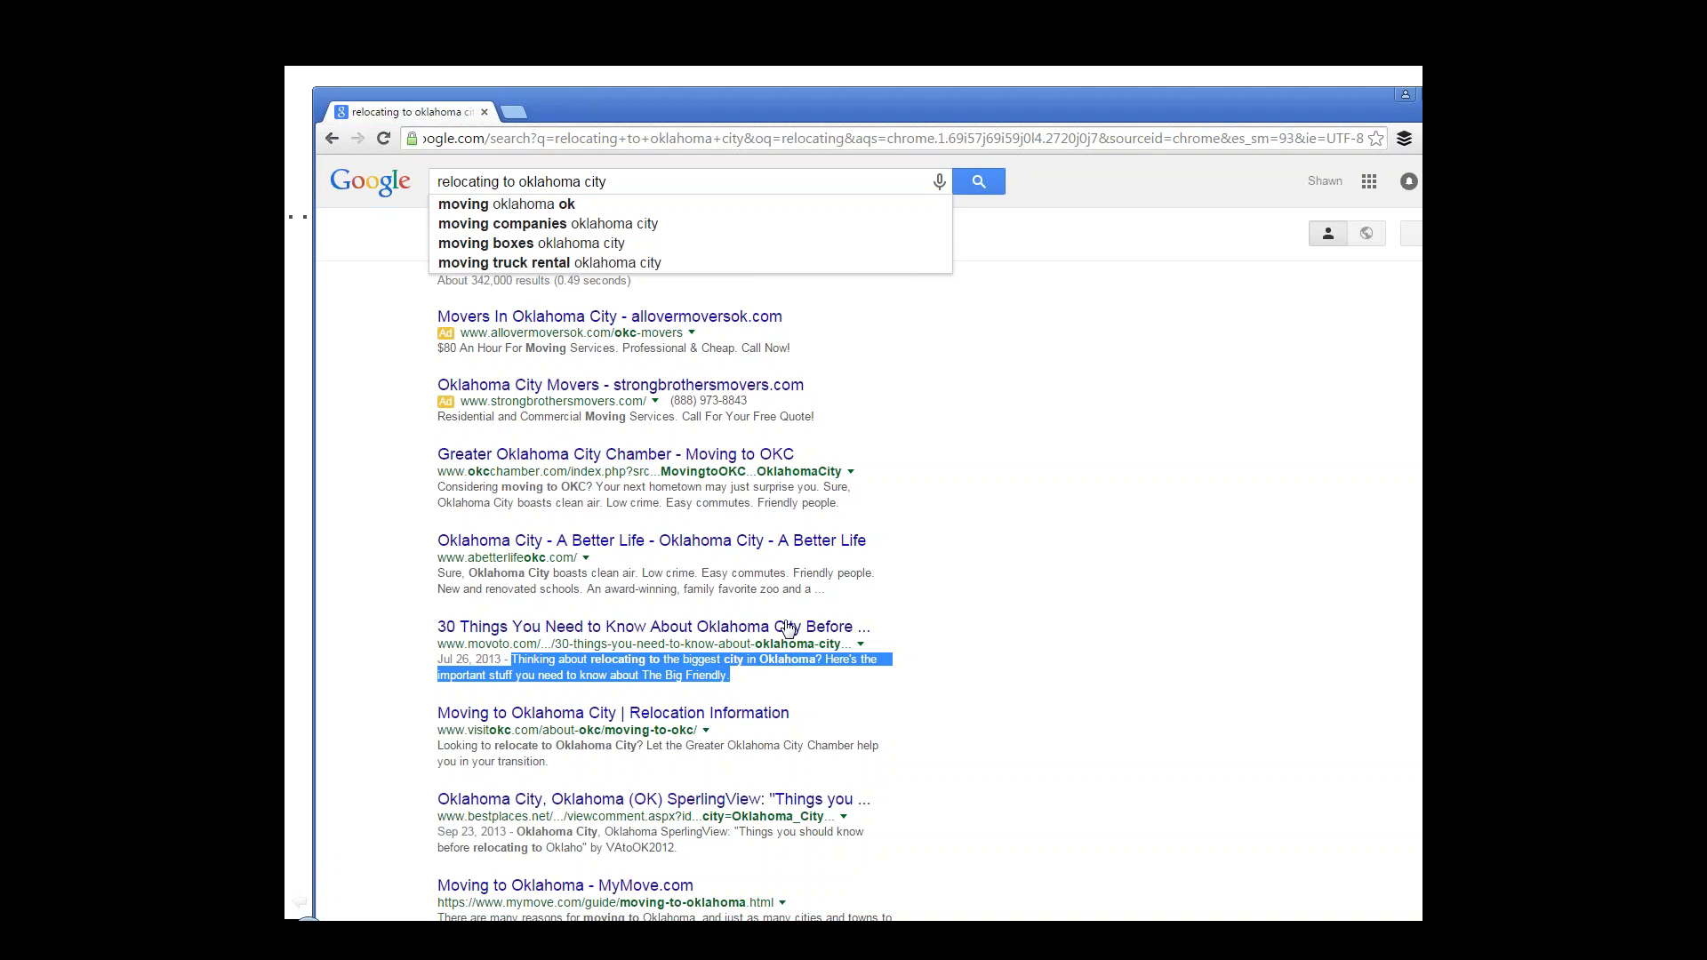
- Switch back to the page editor and review the Page Description and Page Title against the search result
key(alt+Tab)
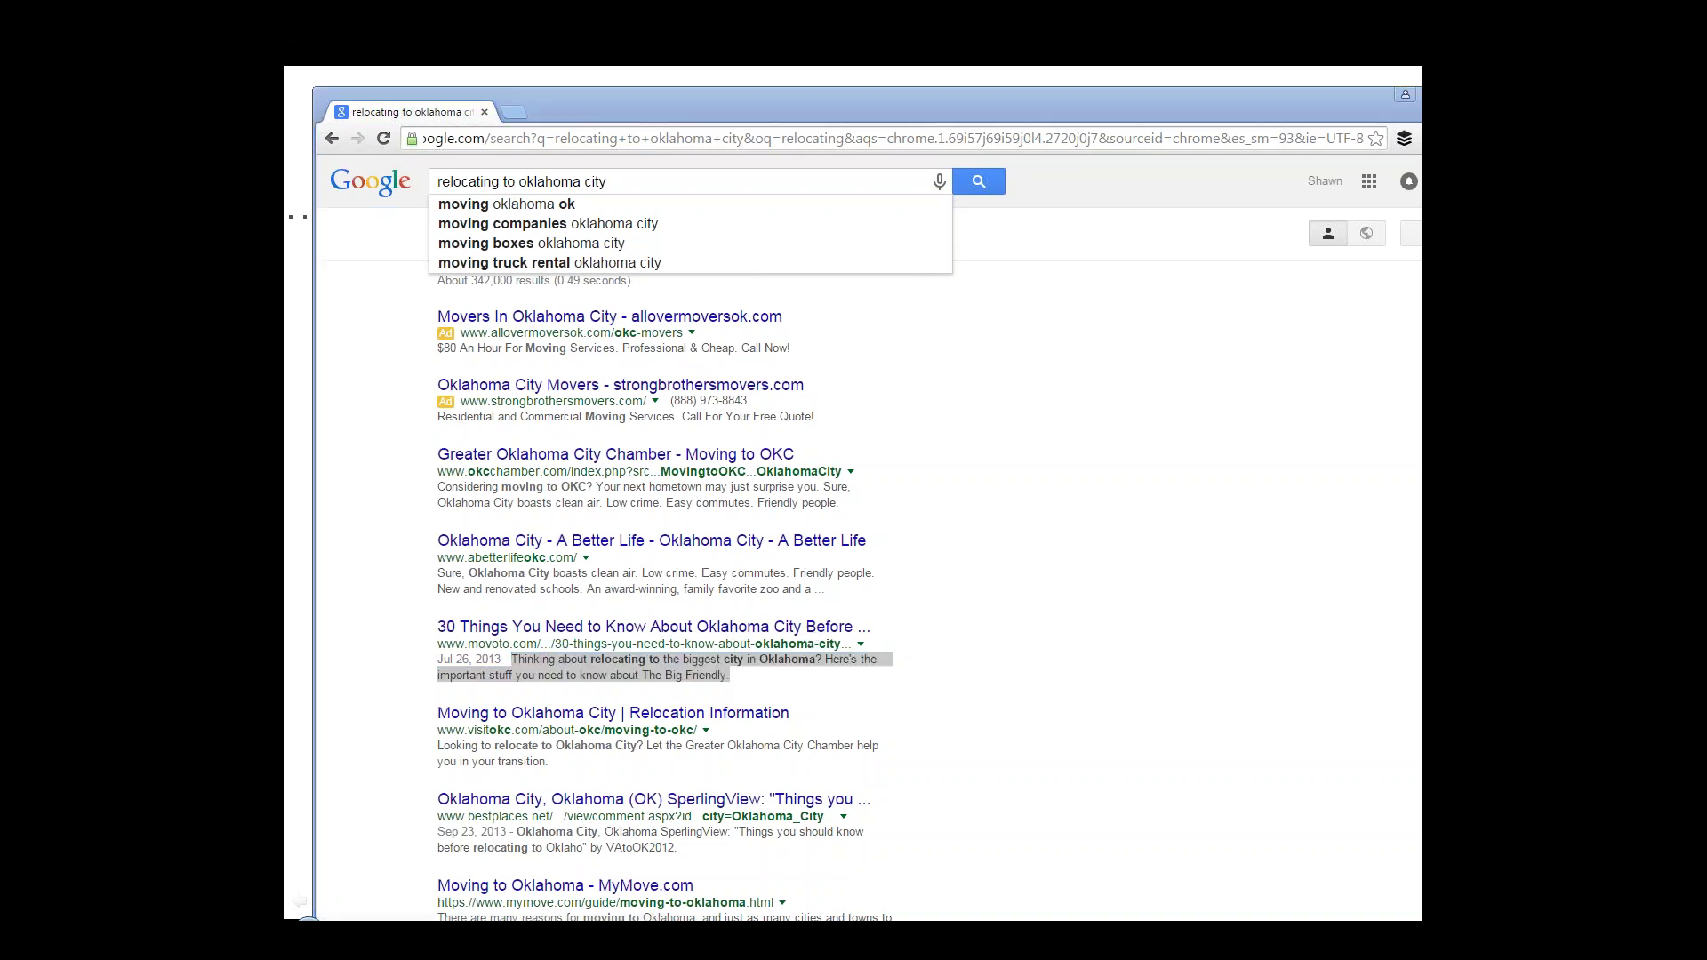
click(583, 687)
drag(582, 687, 500, 670)
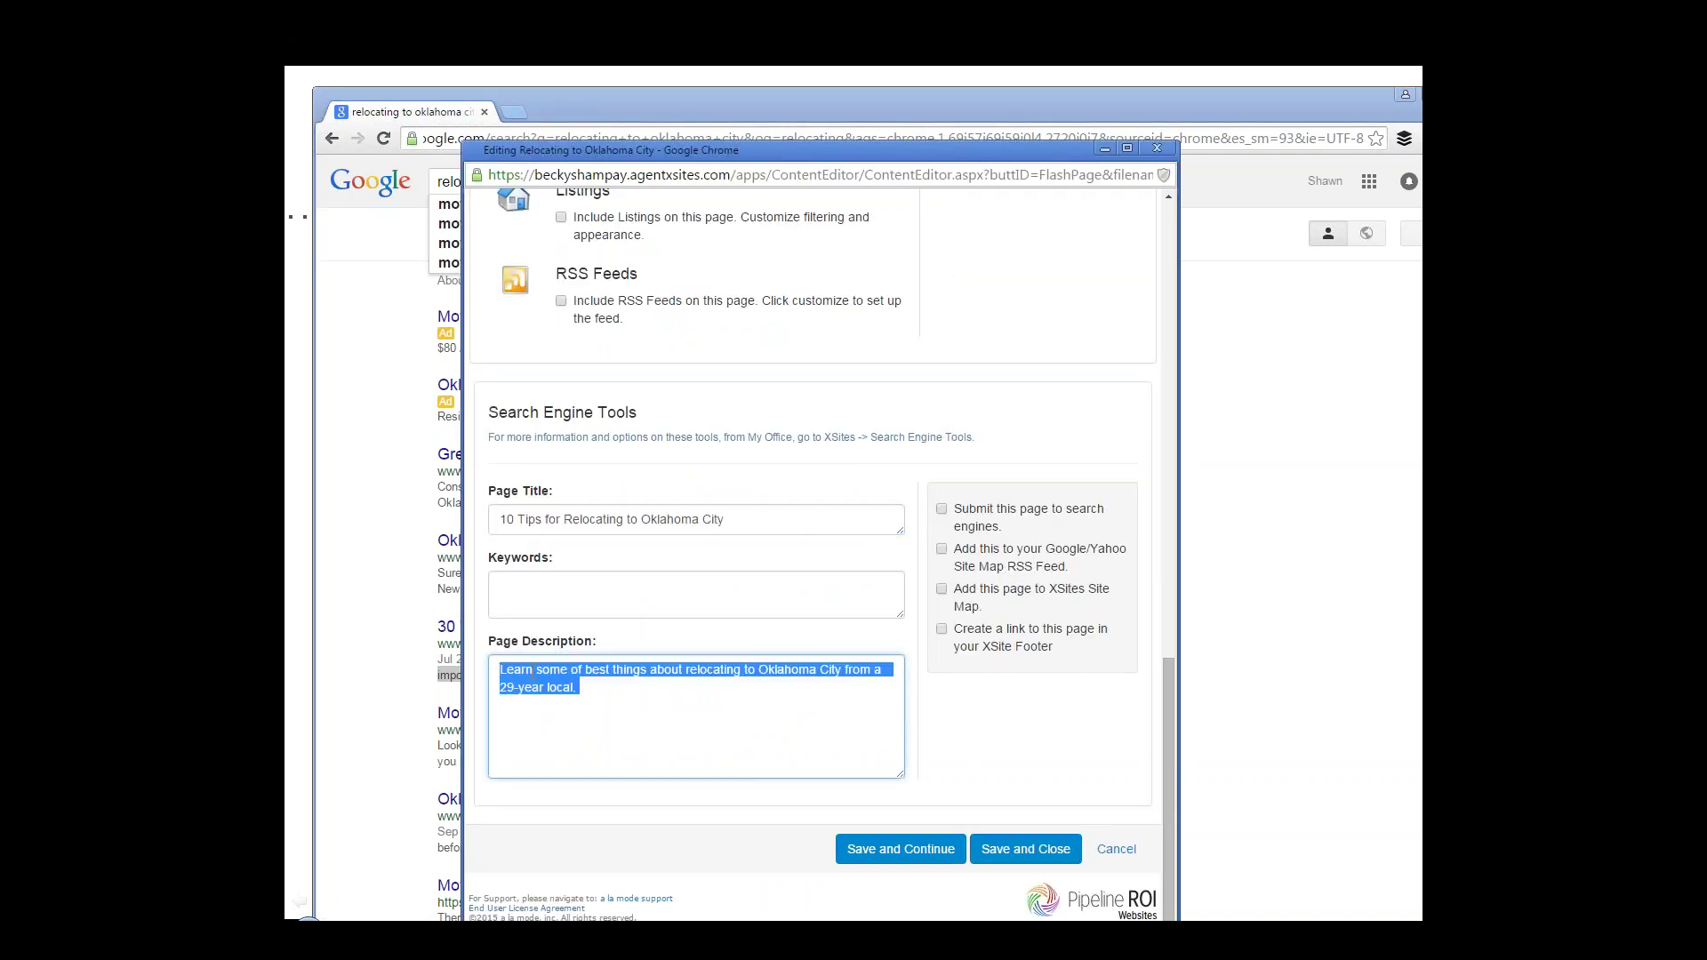
drag(725, 509, 485, 509)
drag(591, 683, 498, 662)
- Compare the "Oklahoma City - A Better Life" and Greater Oklahoma City Chamber results in Google, and close the search results
click(1228, 724)
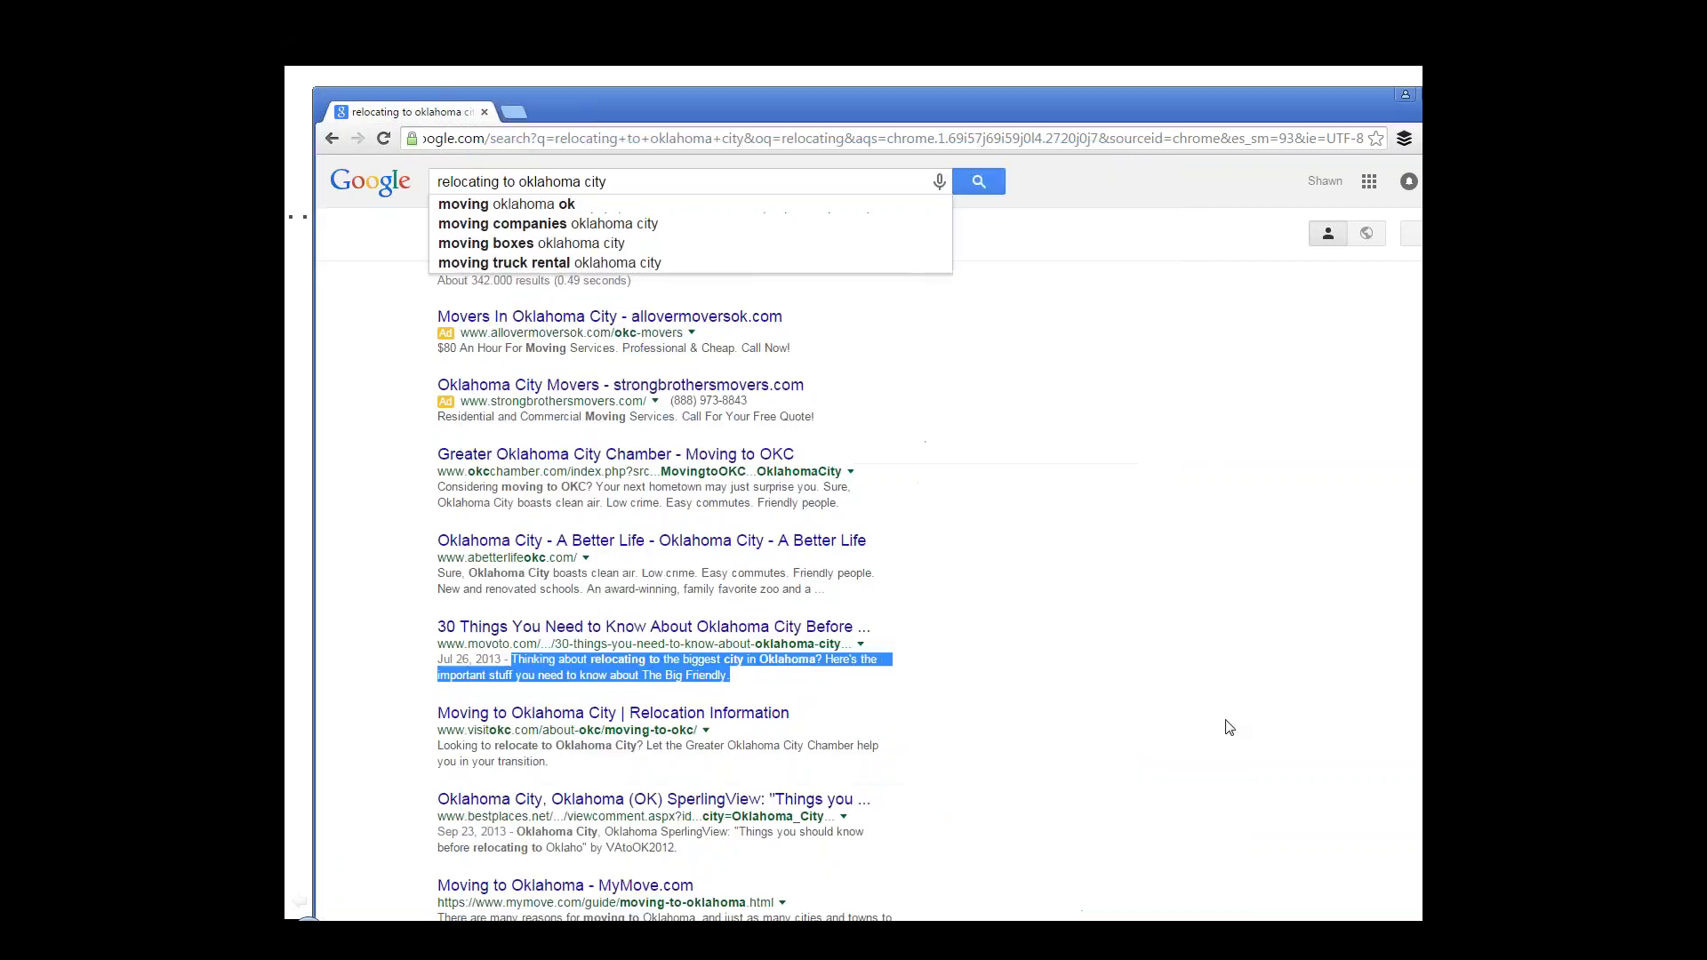
click(999, 667)
triple_click(494, 560)
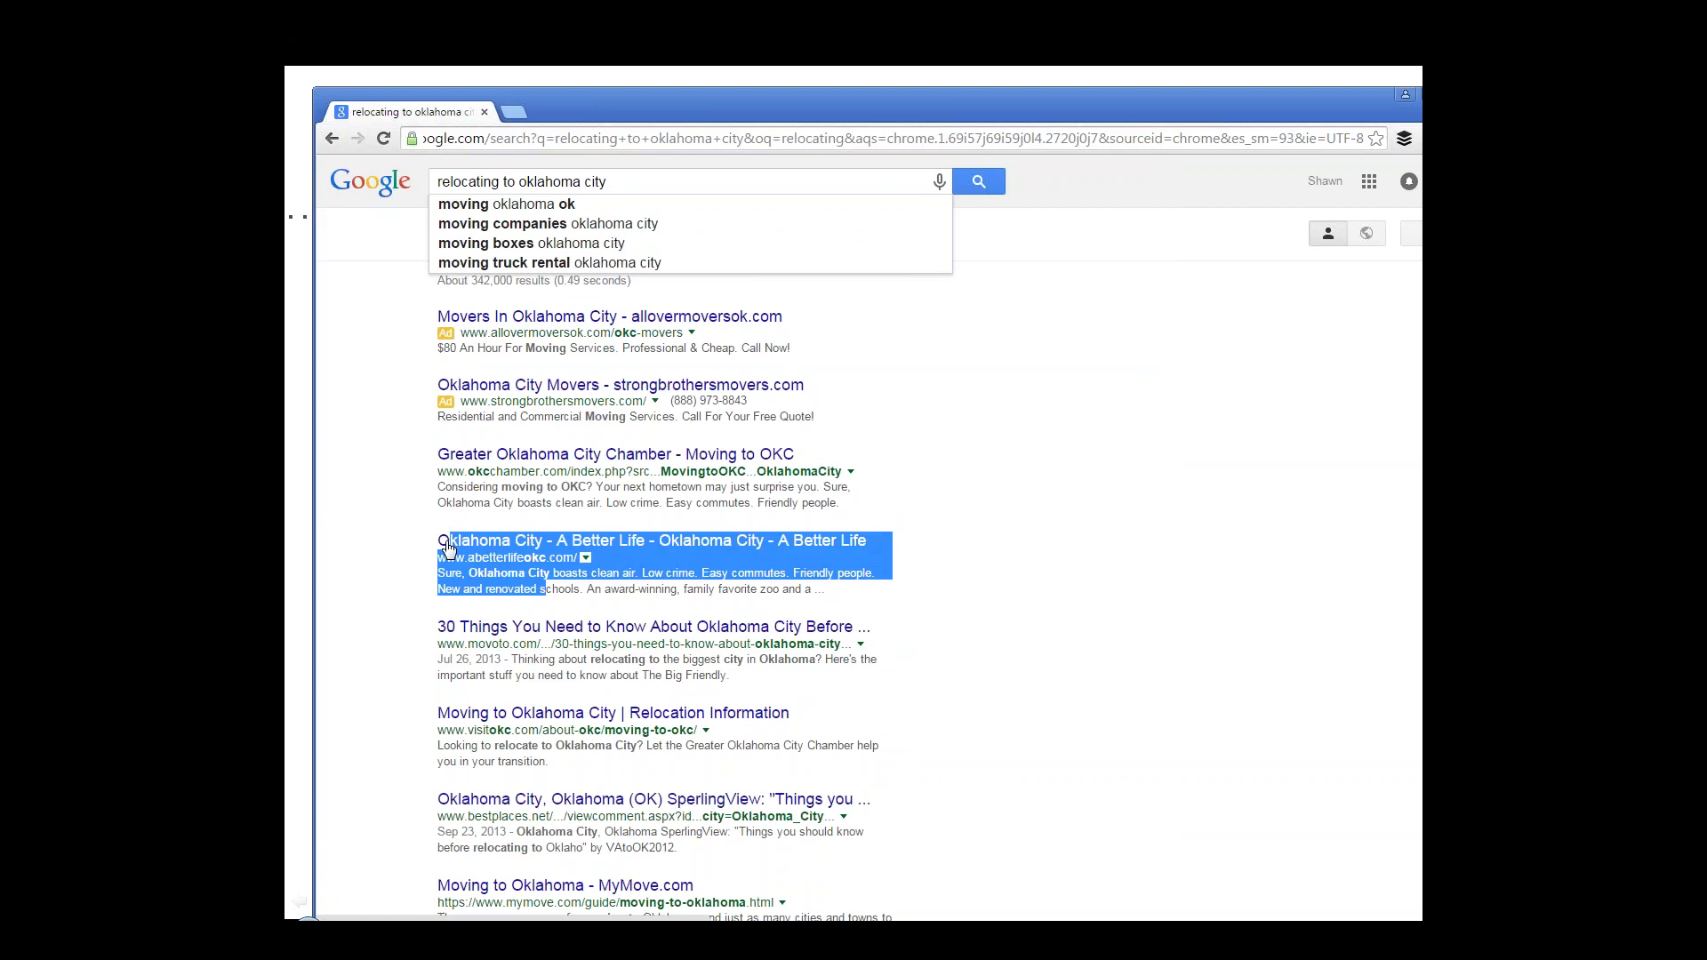
click(435, 549)
drag(552, 503, 444, 459)
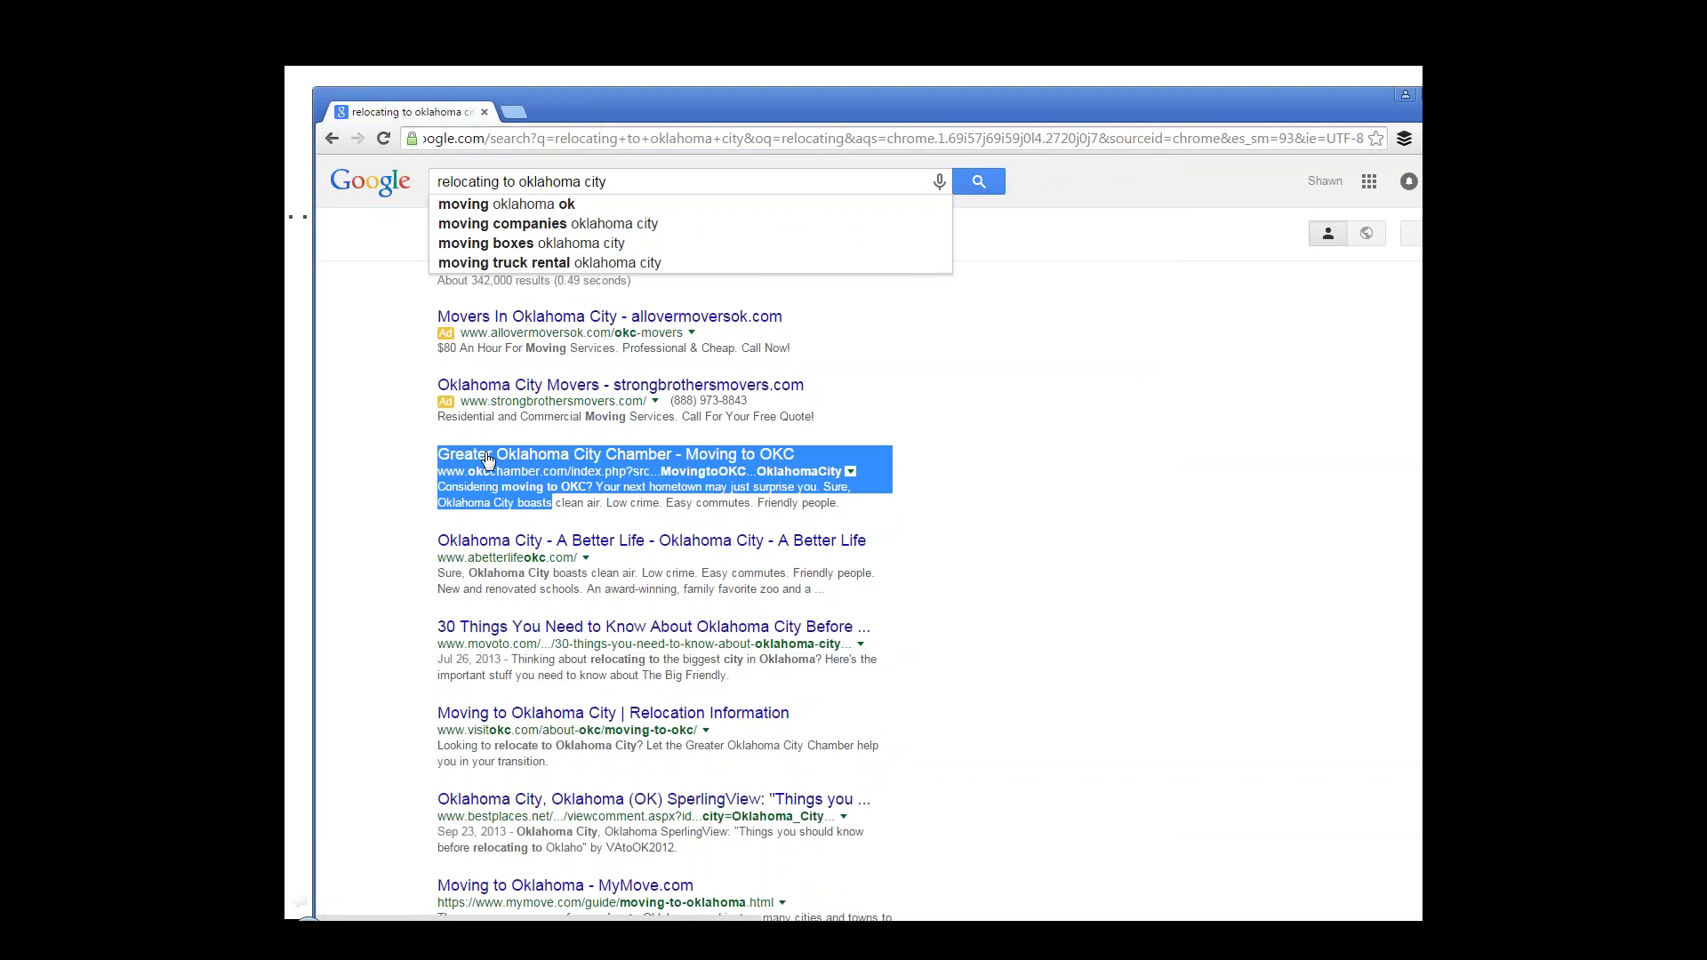
drag(546, 588, 436, 545)
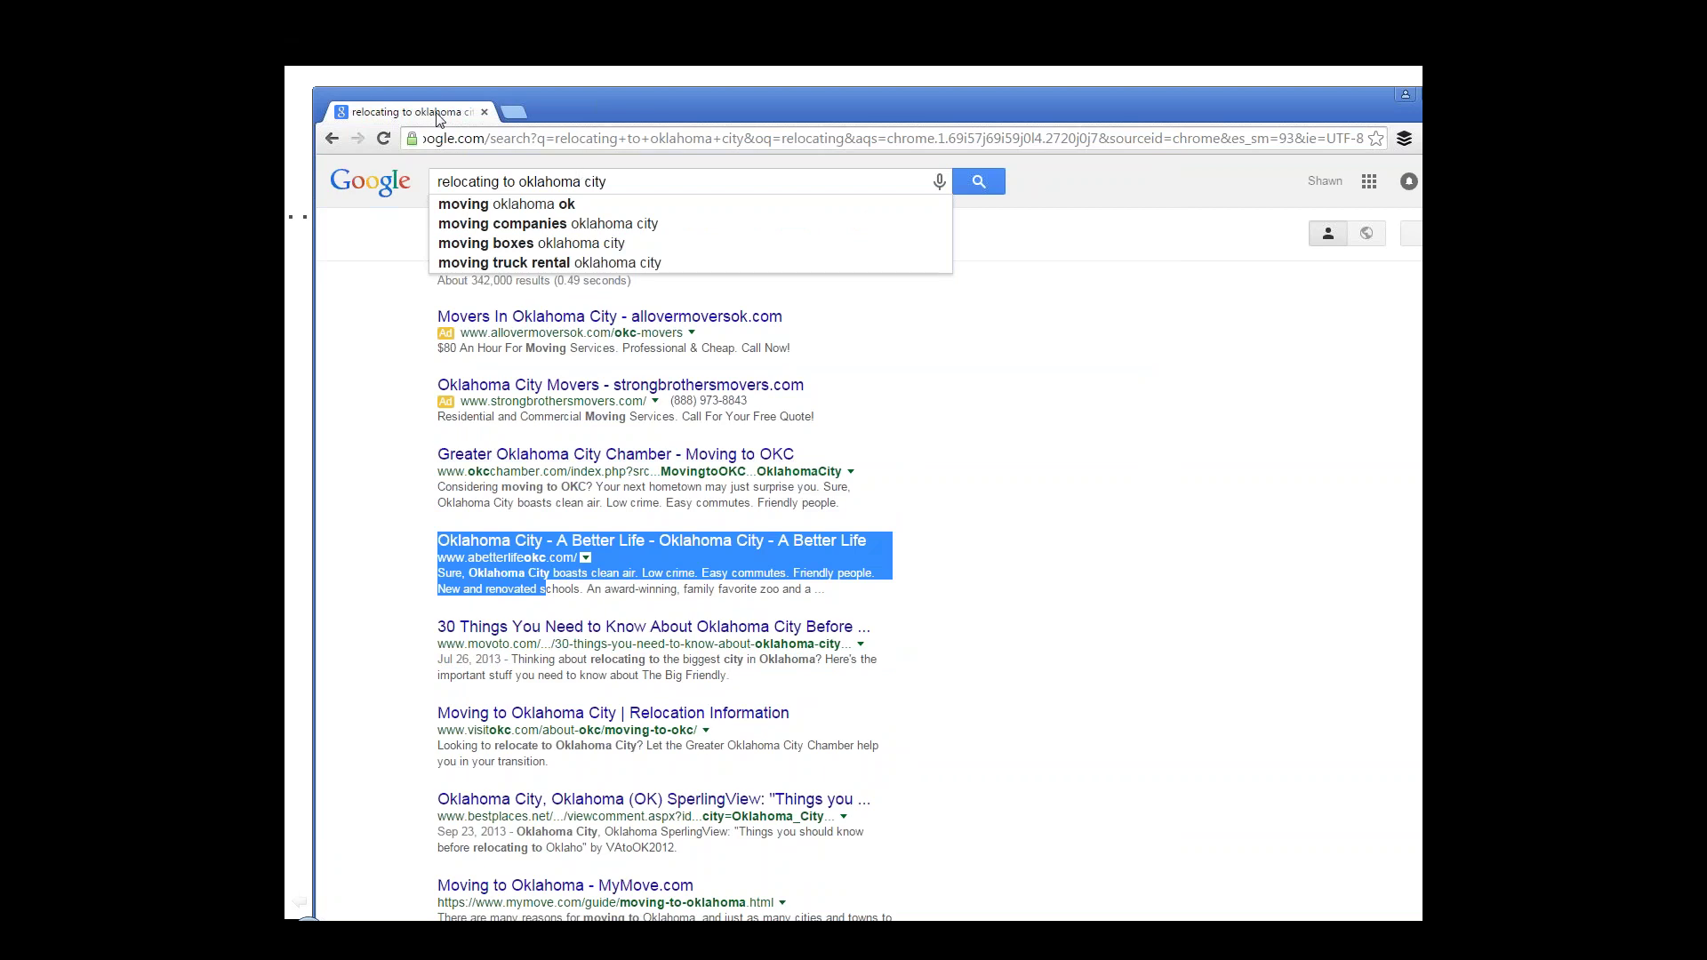
click(485, 111)
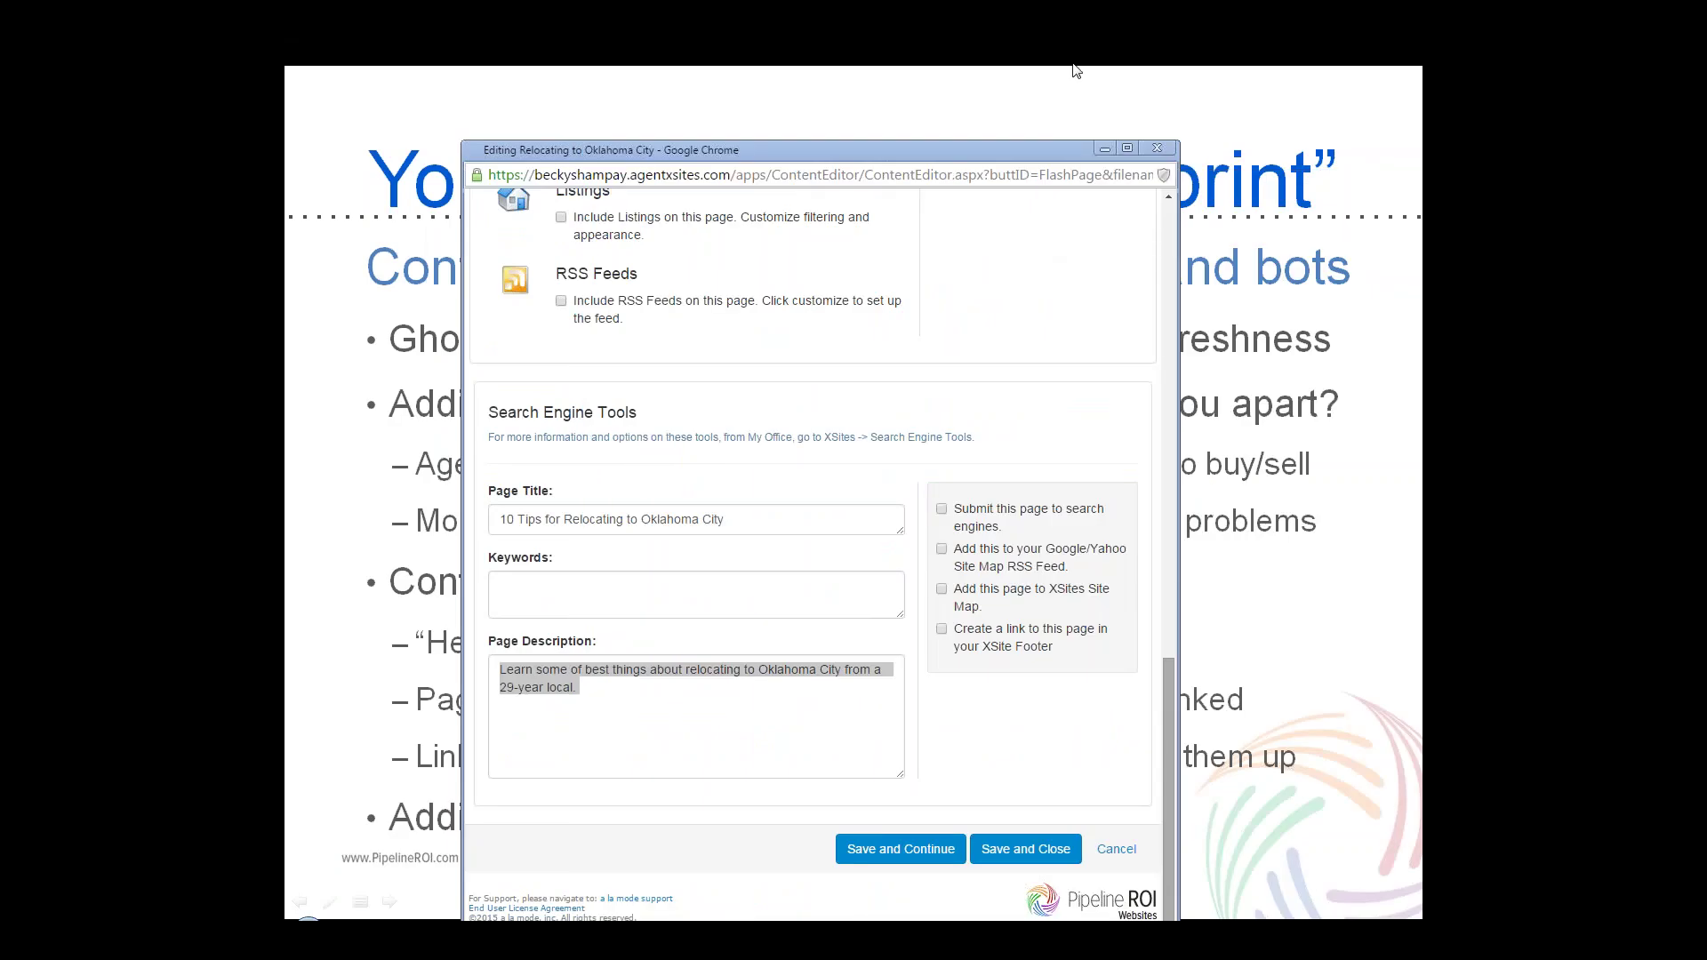
- Reposition the page editor window and examine the Bricktown list item and its "Expand on topic" text in Page Content
drag(894, 149, 1422, 156)
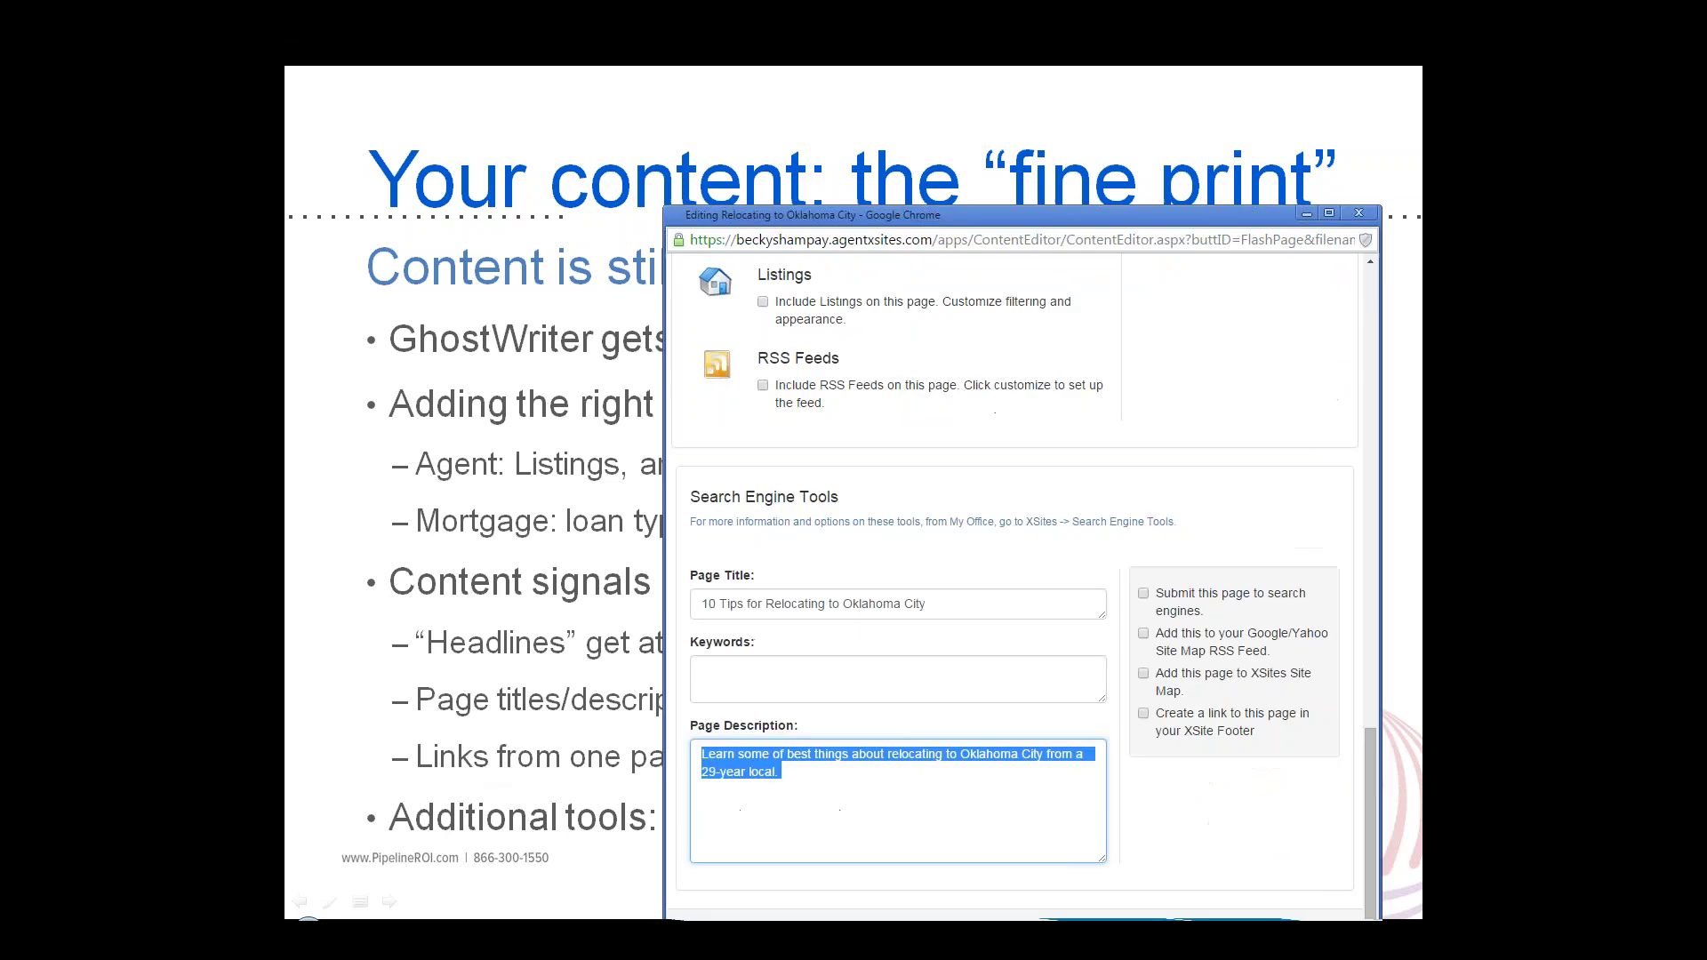
scroll(999, 392, up, 12)
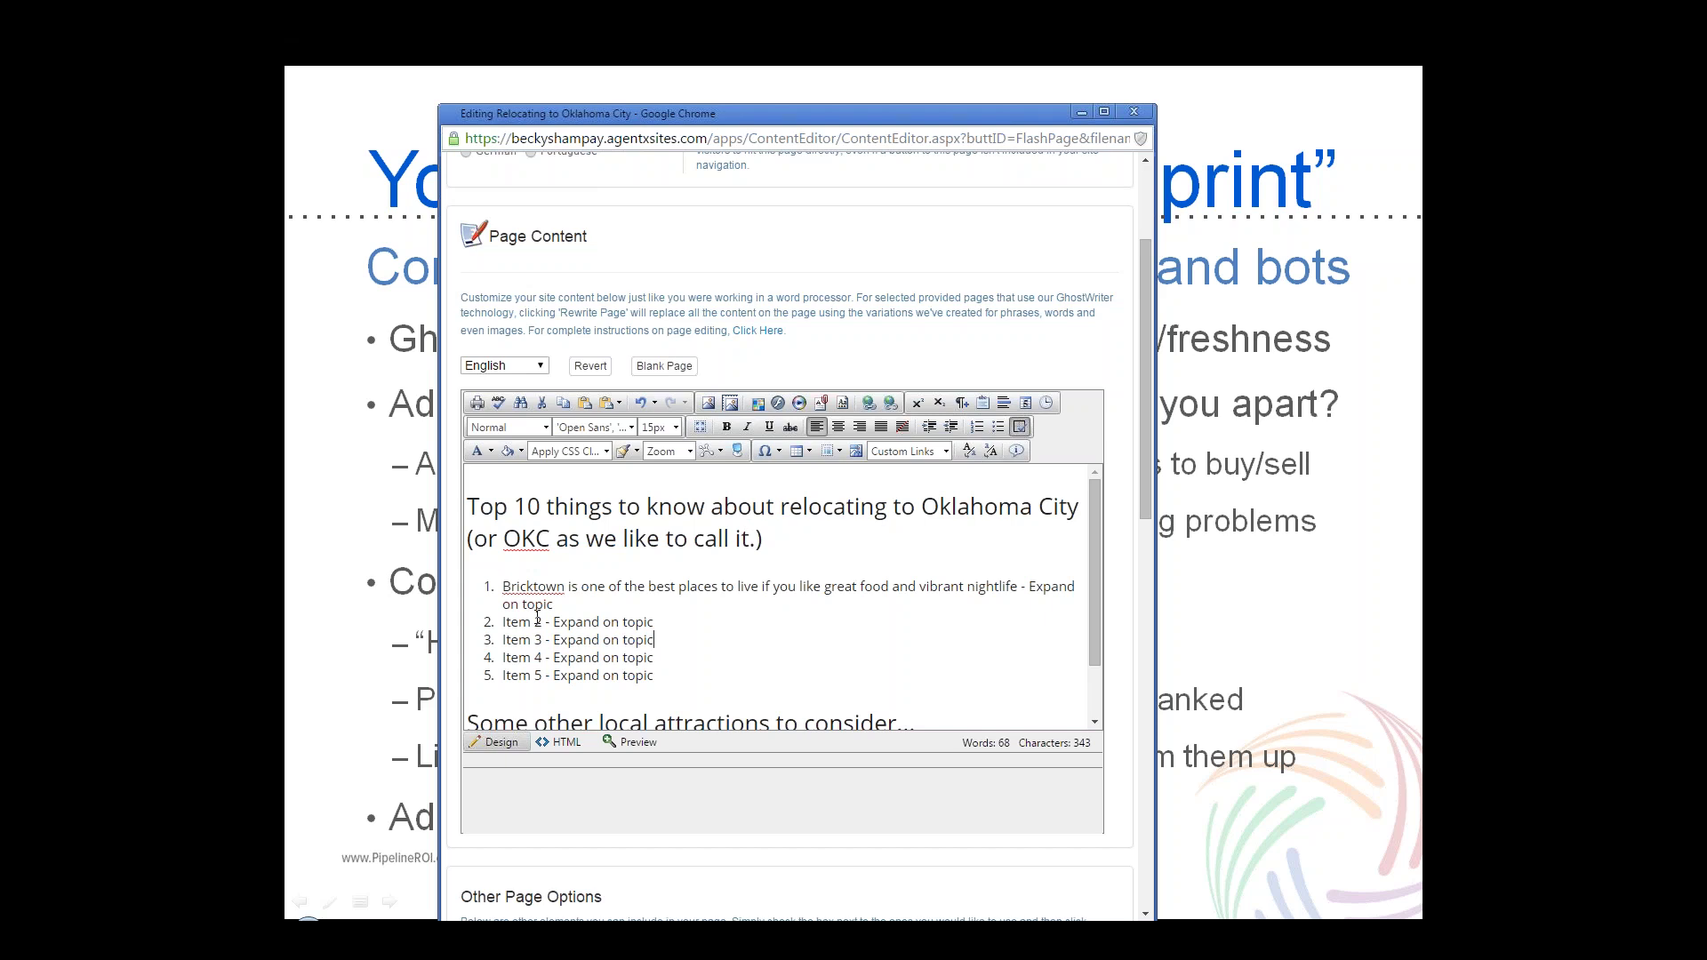
drag(553, 606, 579, 587)
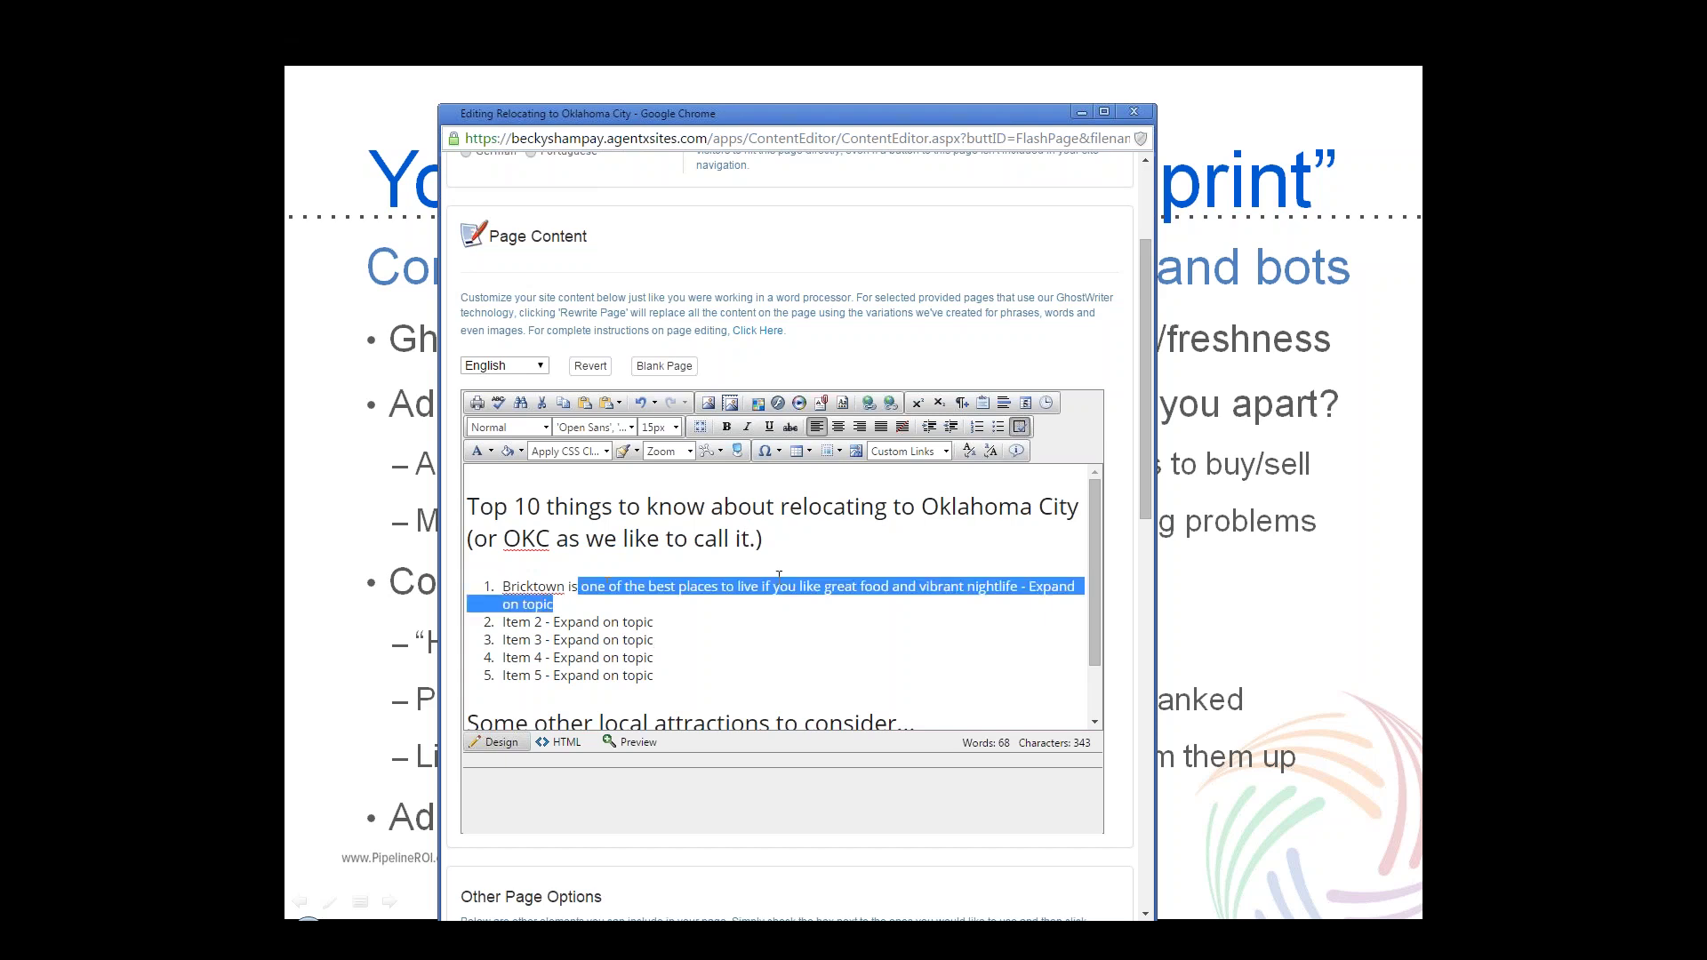
drag(1049, 590, 1061, 591)
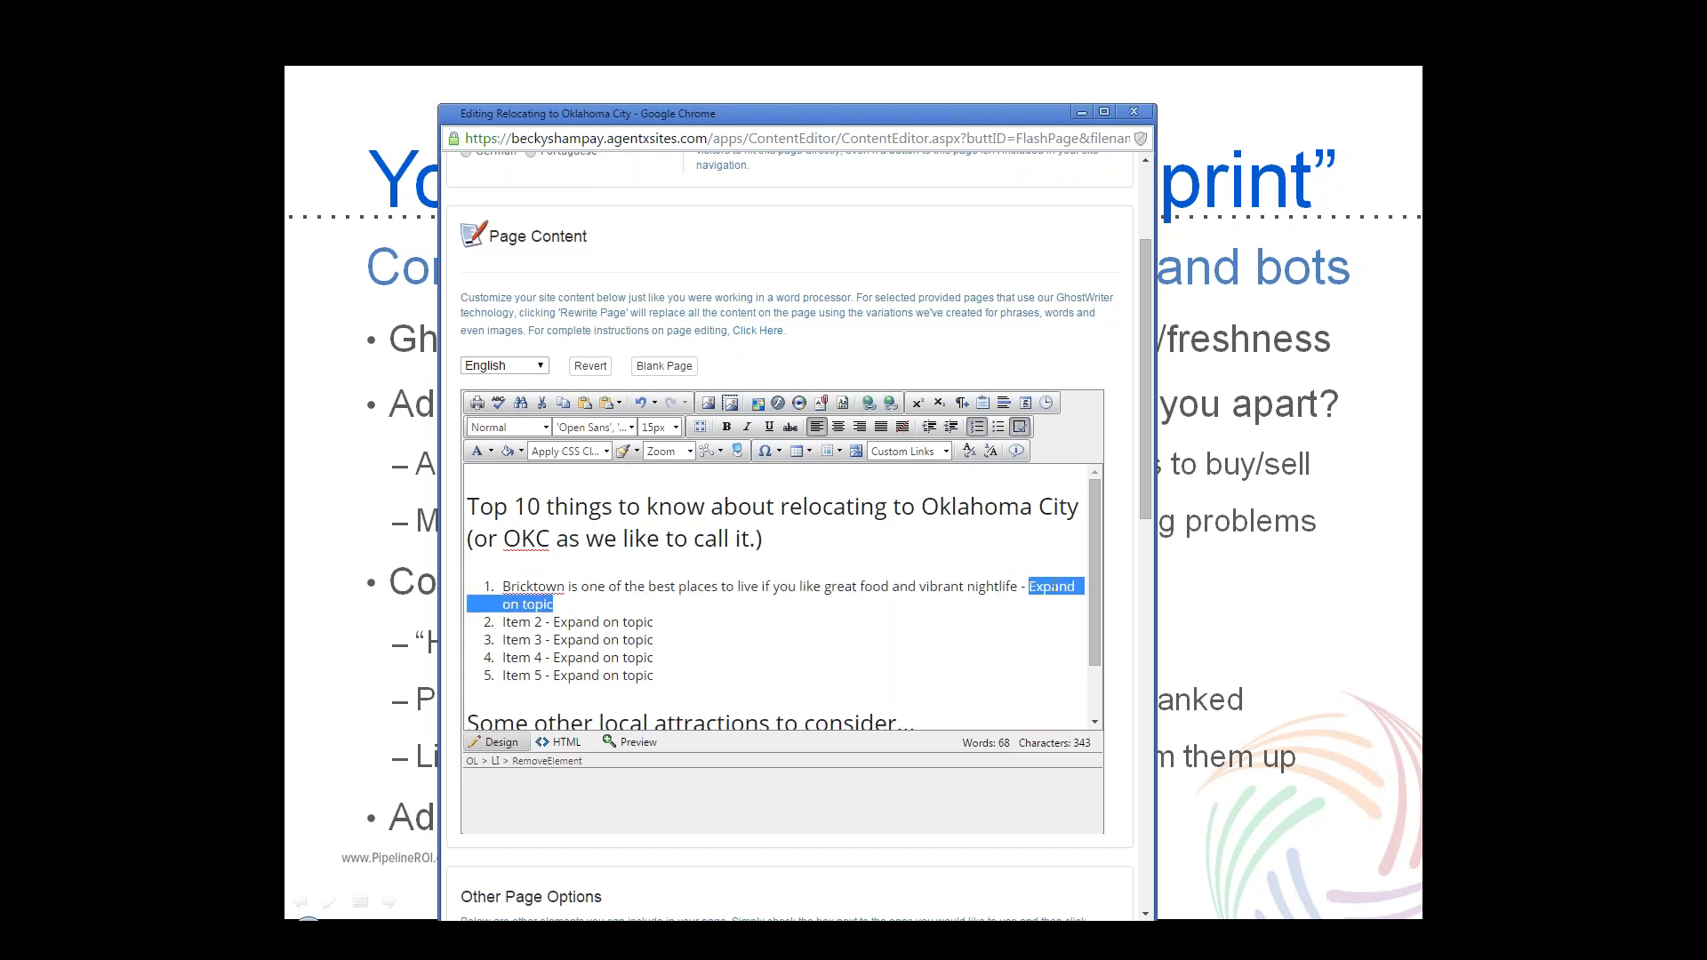
click(627, 609)
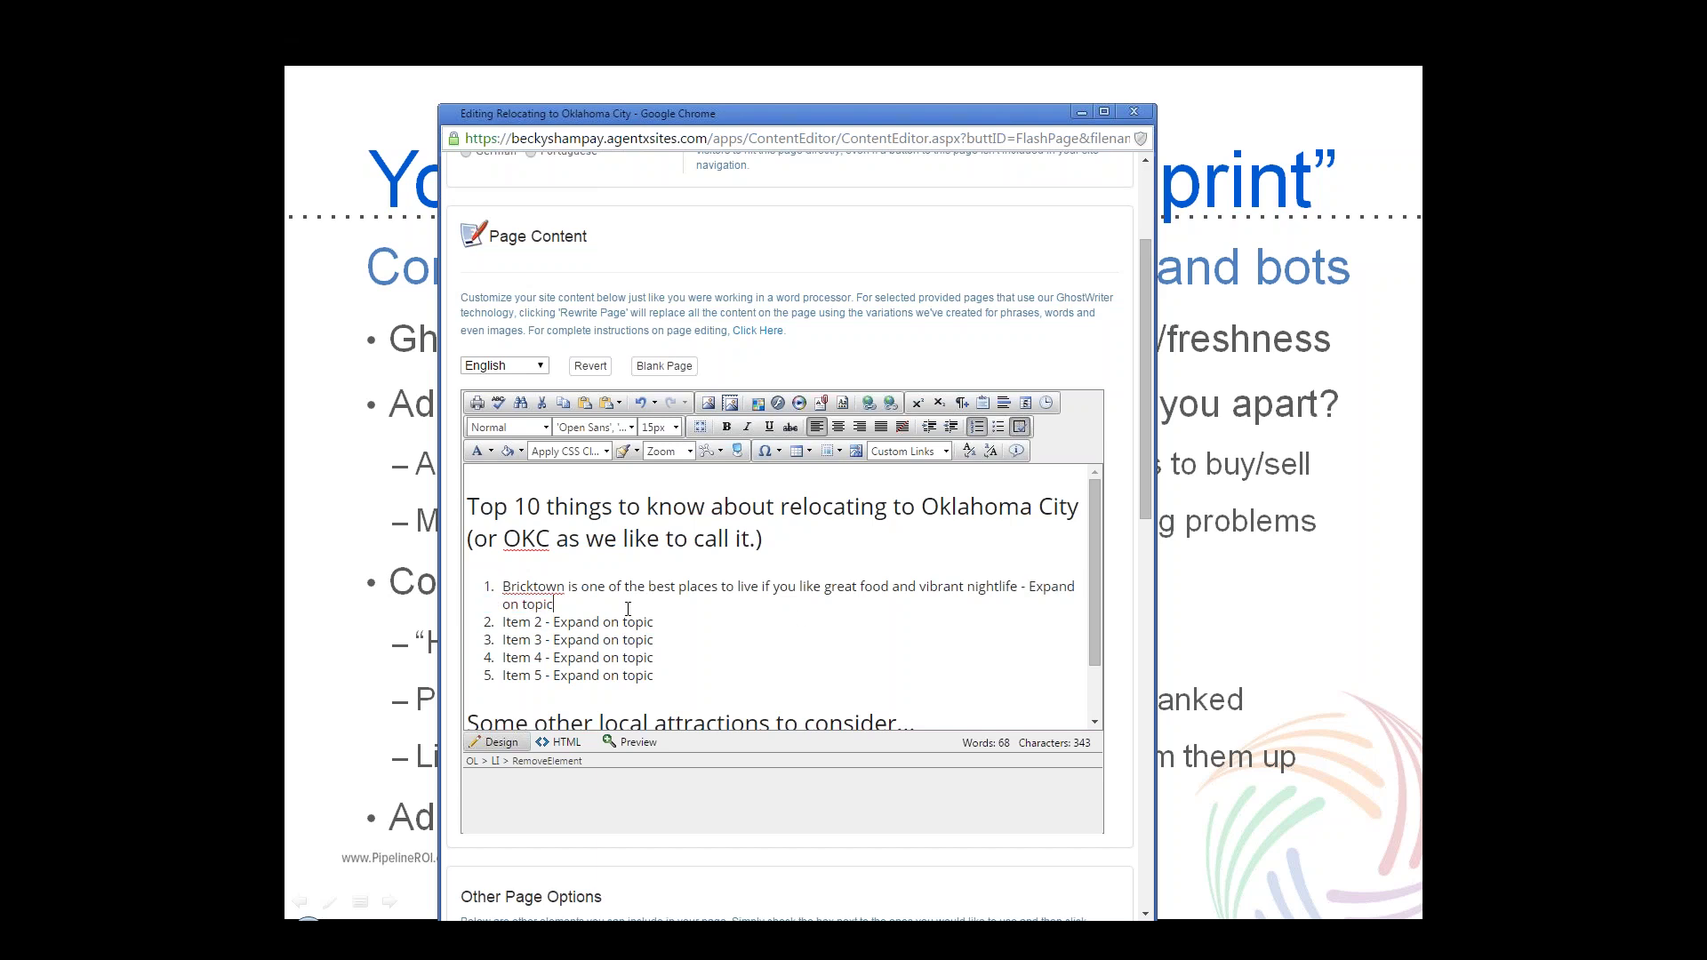
- Append "- Click here for listings in the downtown area" to the Bricktown item and link that phrase to the CentralOKC page
text(- Click here for listings in the downtown area)
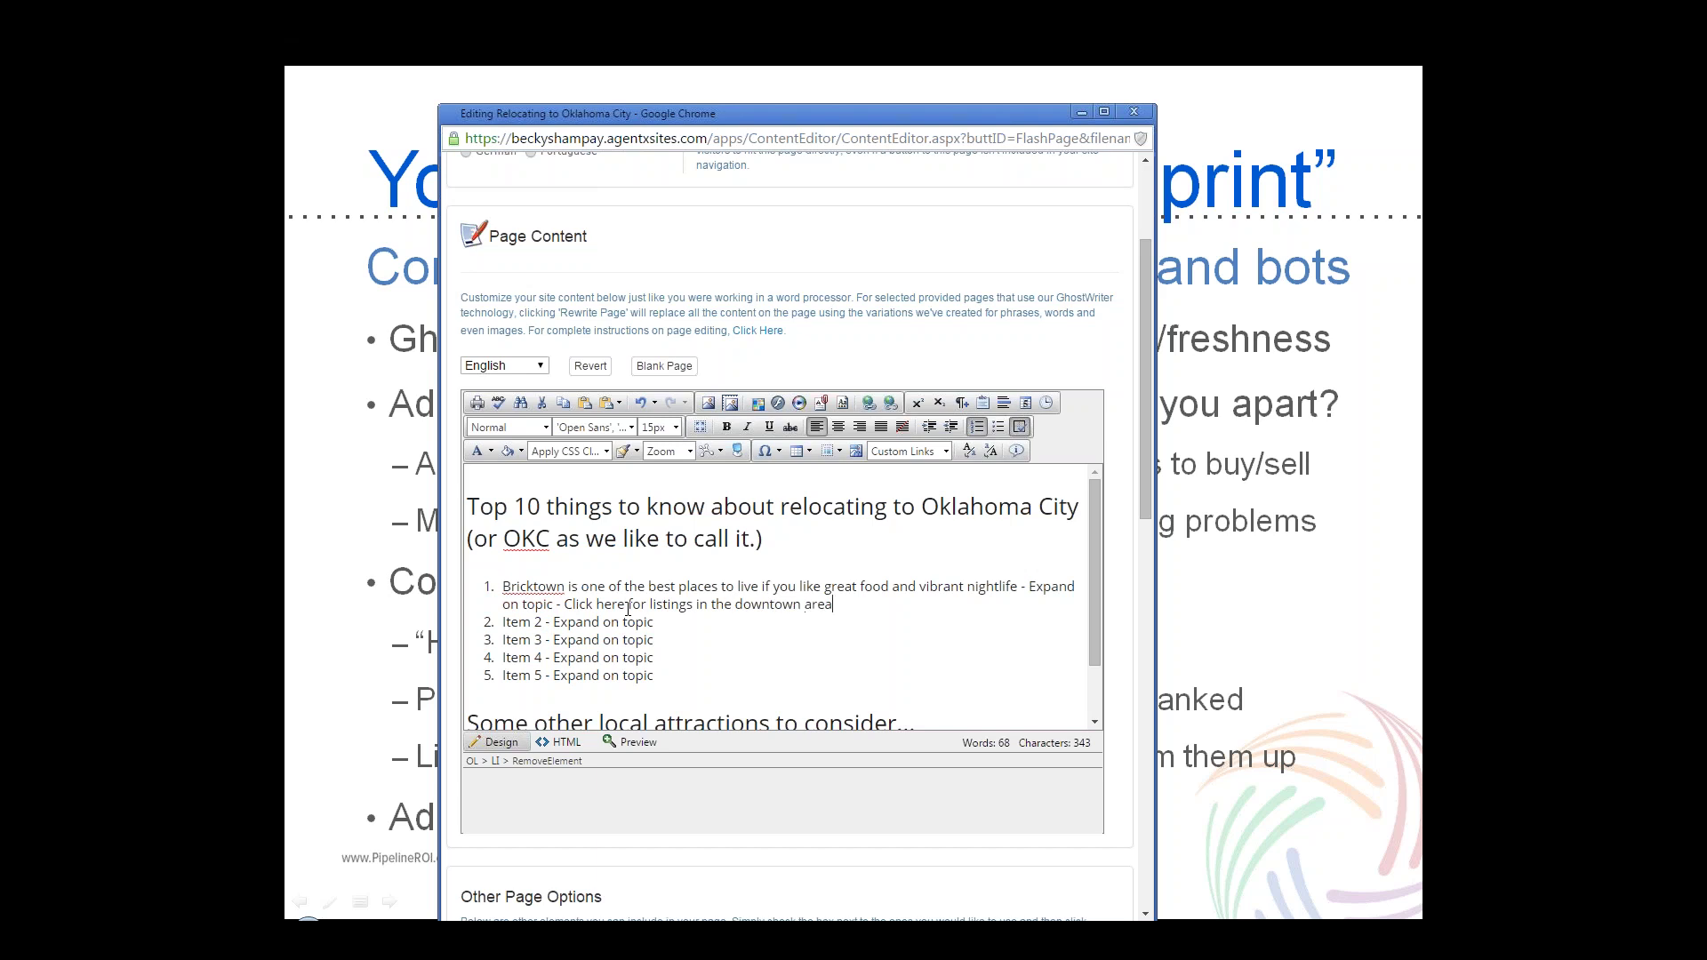
drag(564, 606, 835, 608)
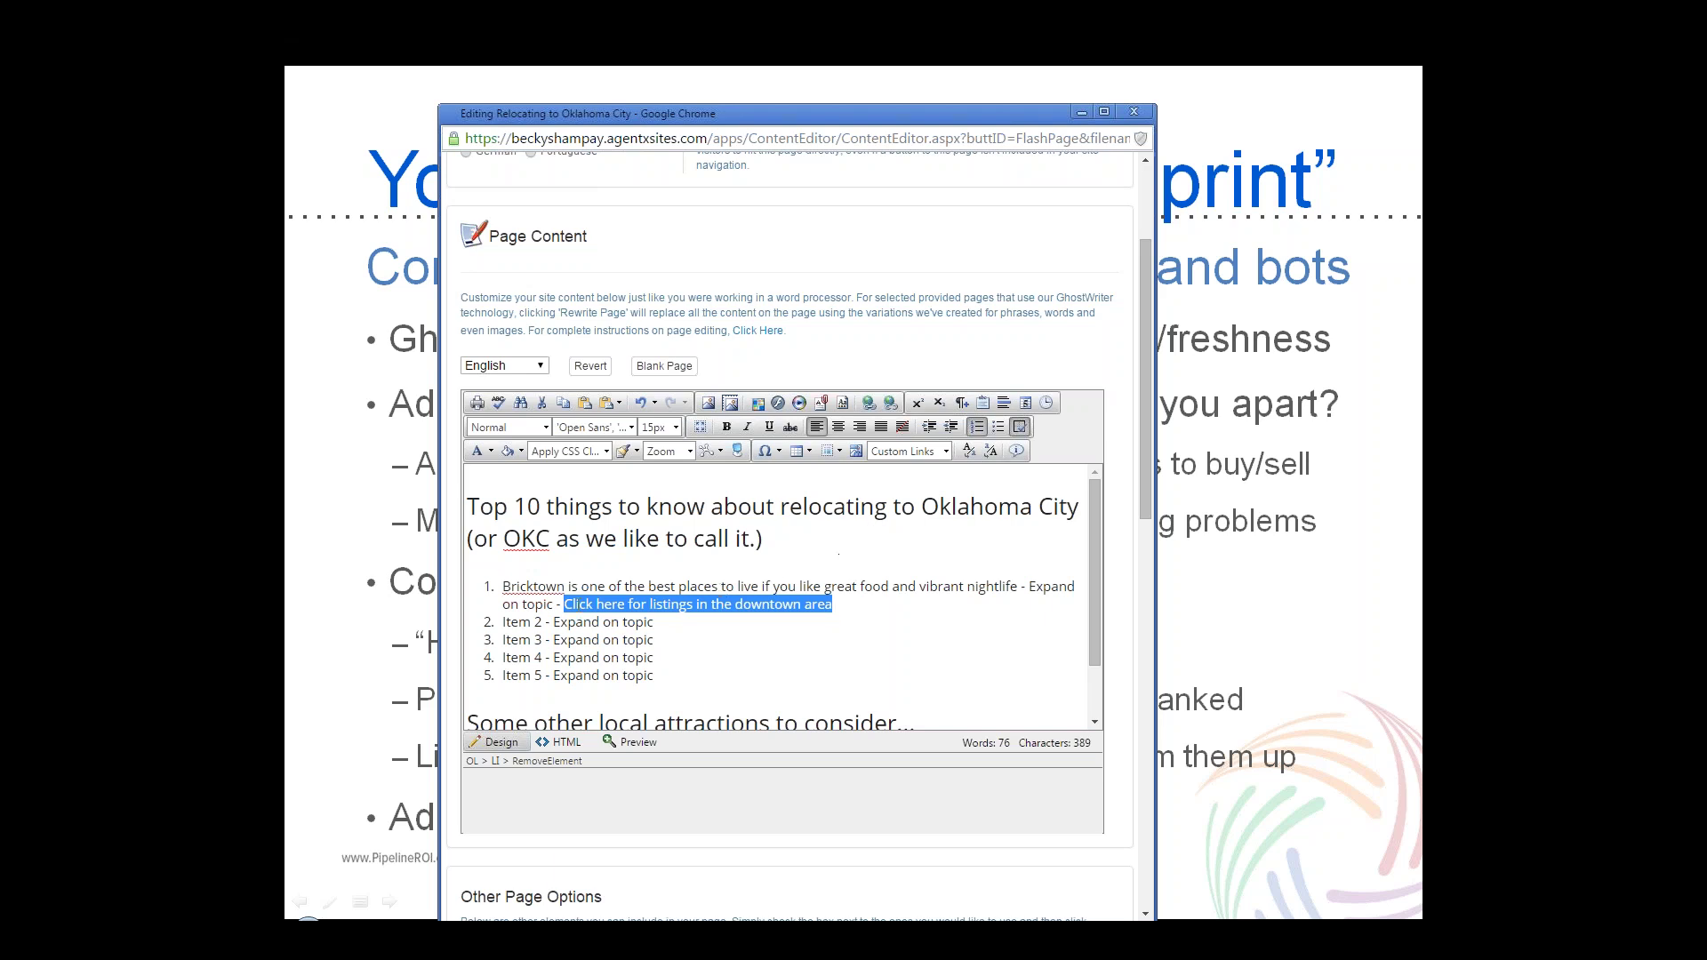
drag(564, 605, 831, 606)
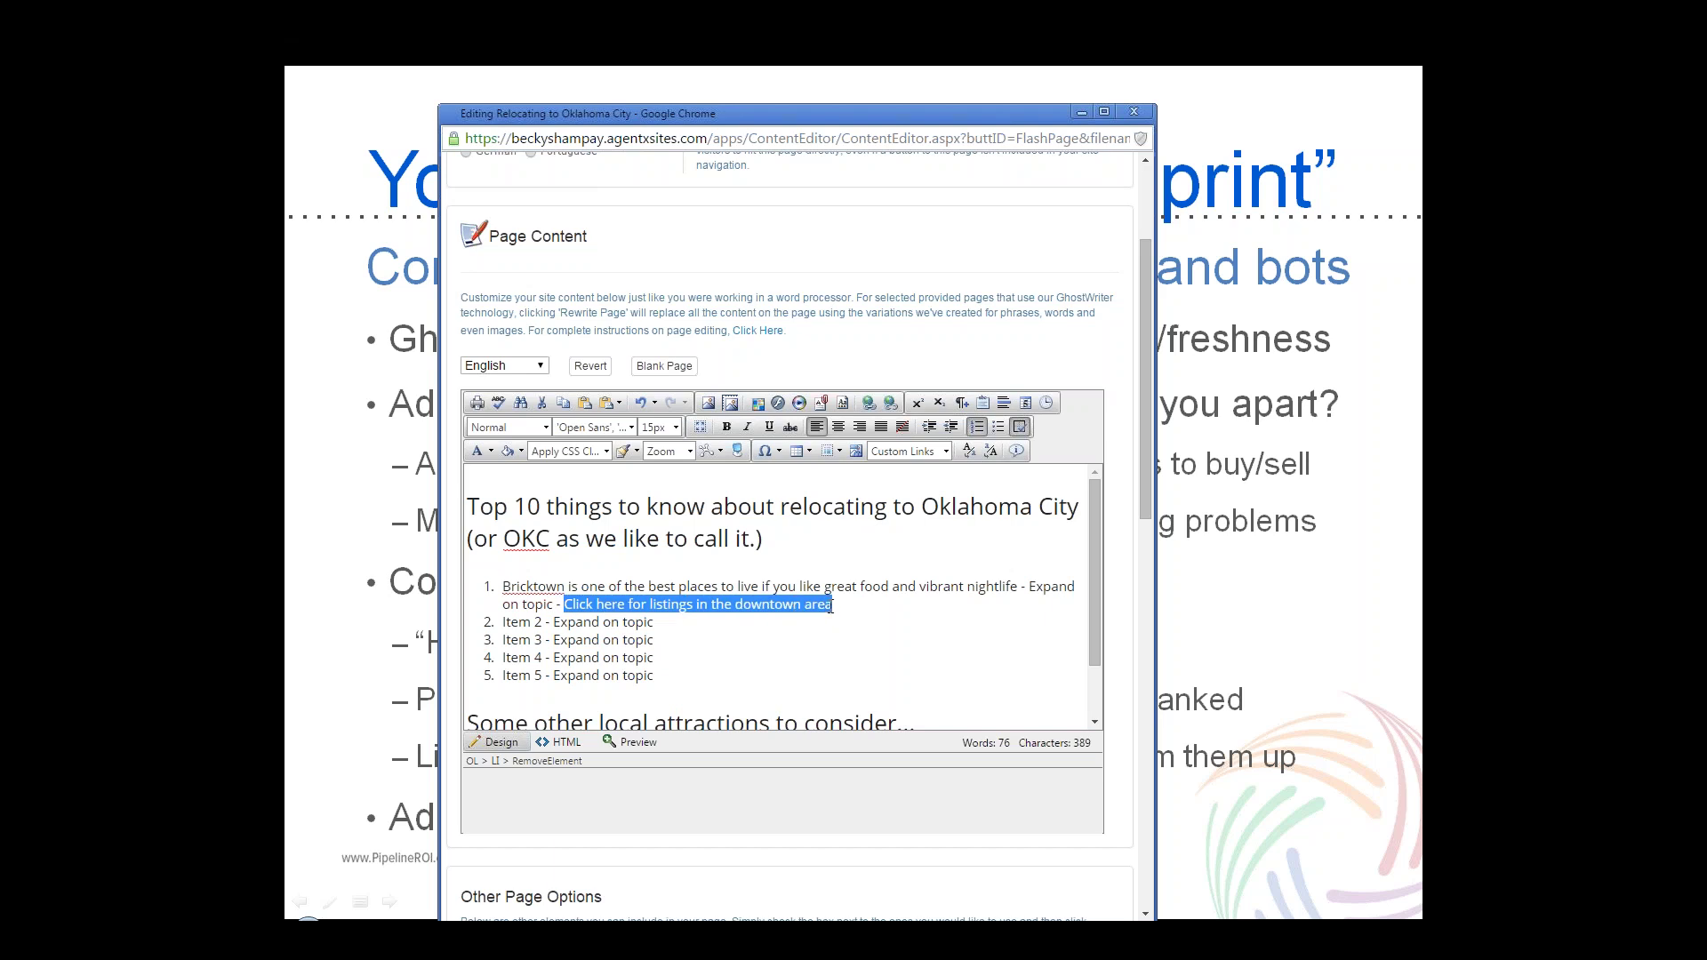
click(947, 452)
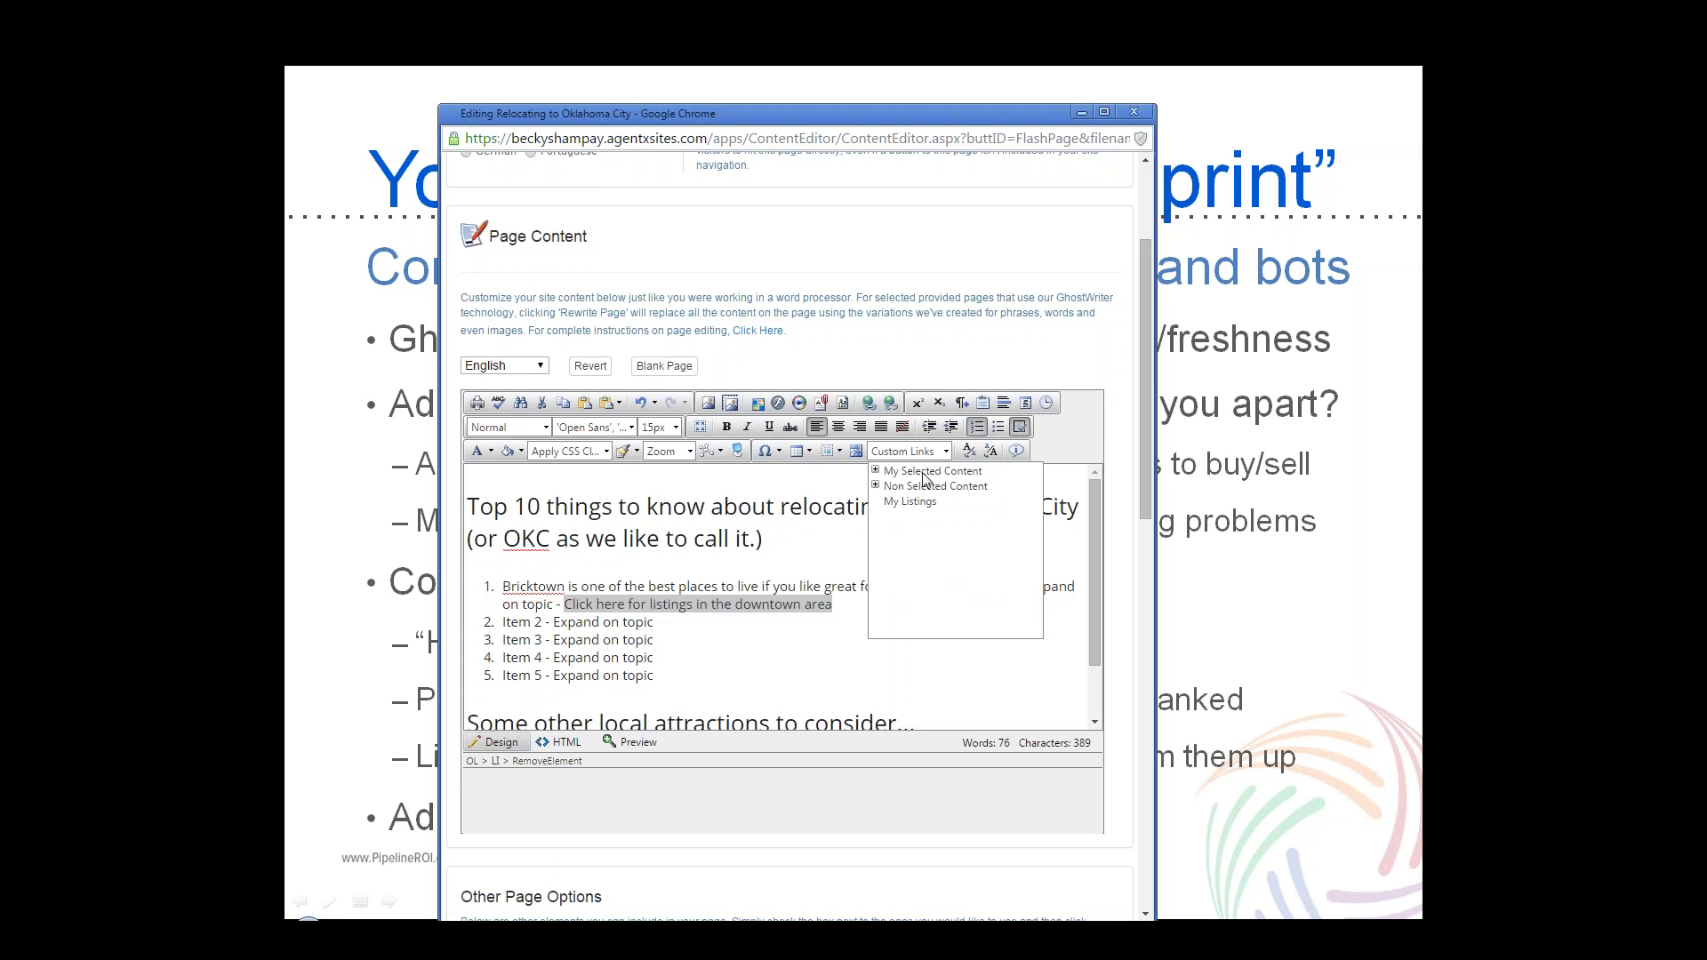
click(877, 471)
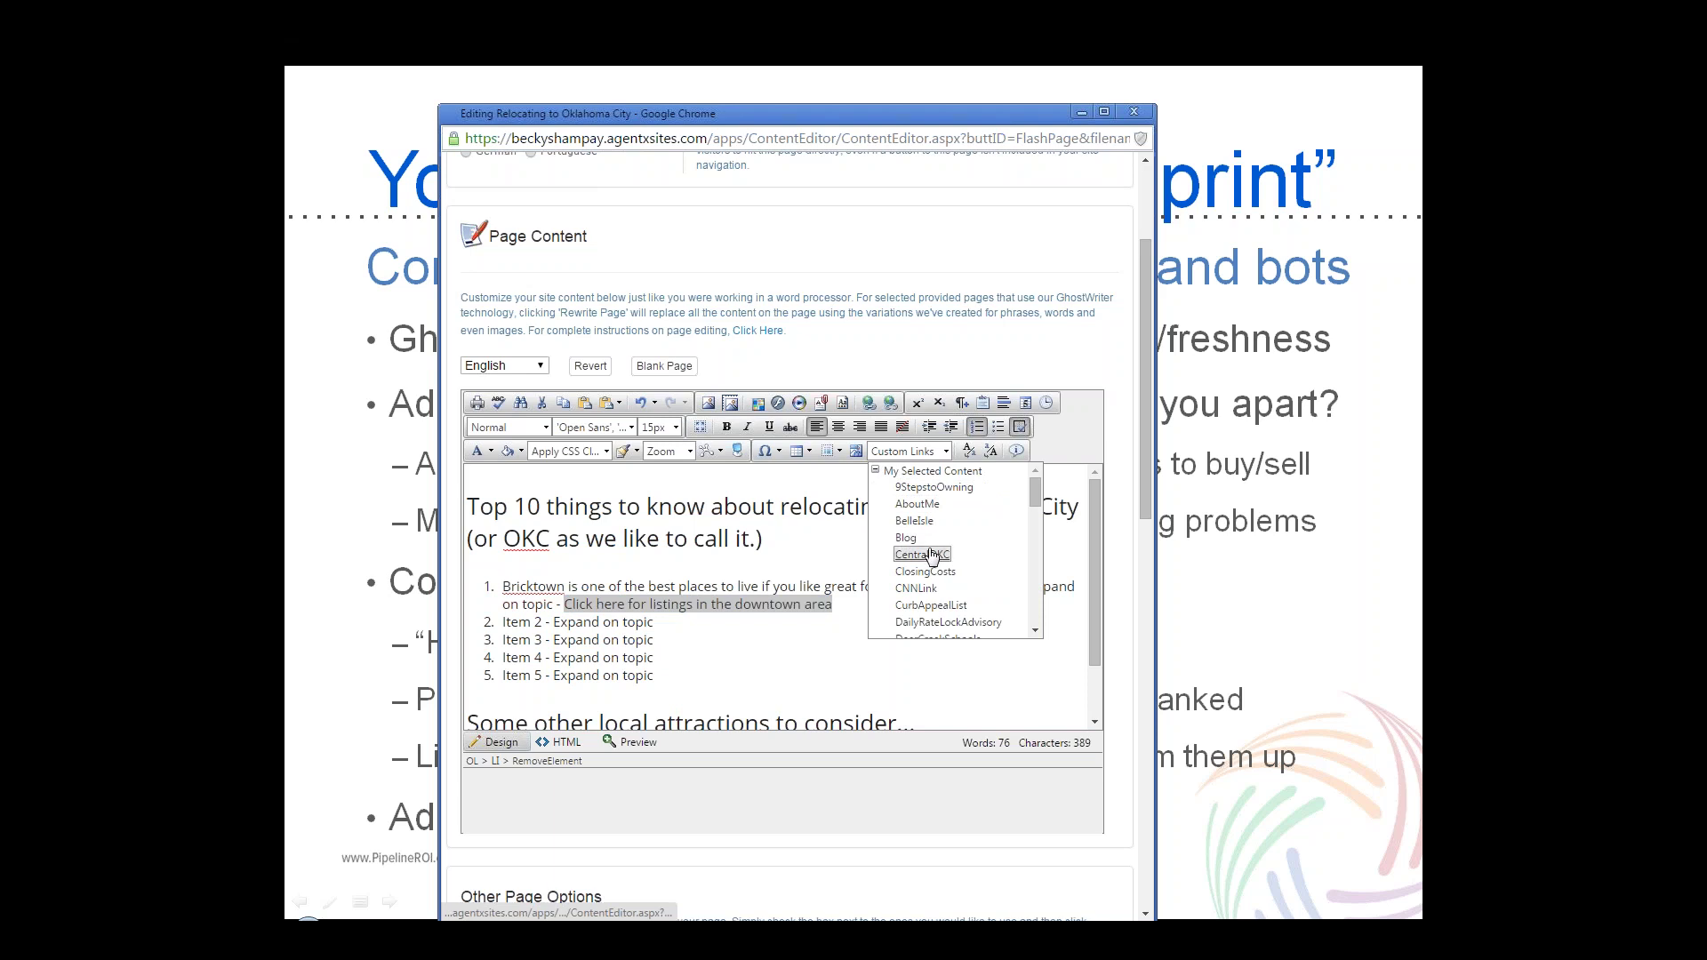
click(876, 471)
click(877, 485)
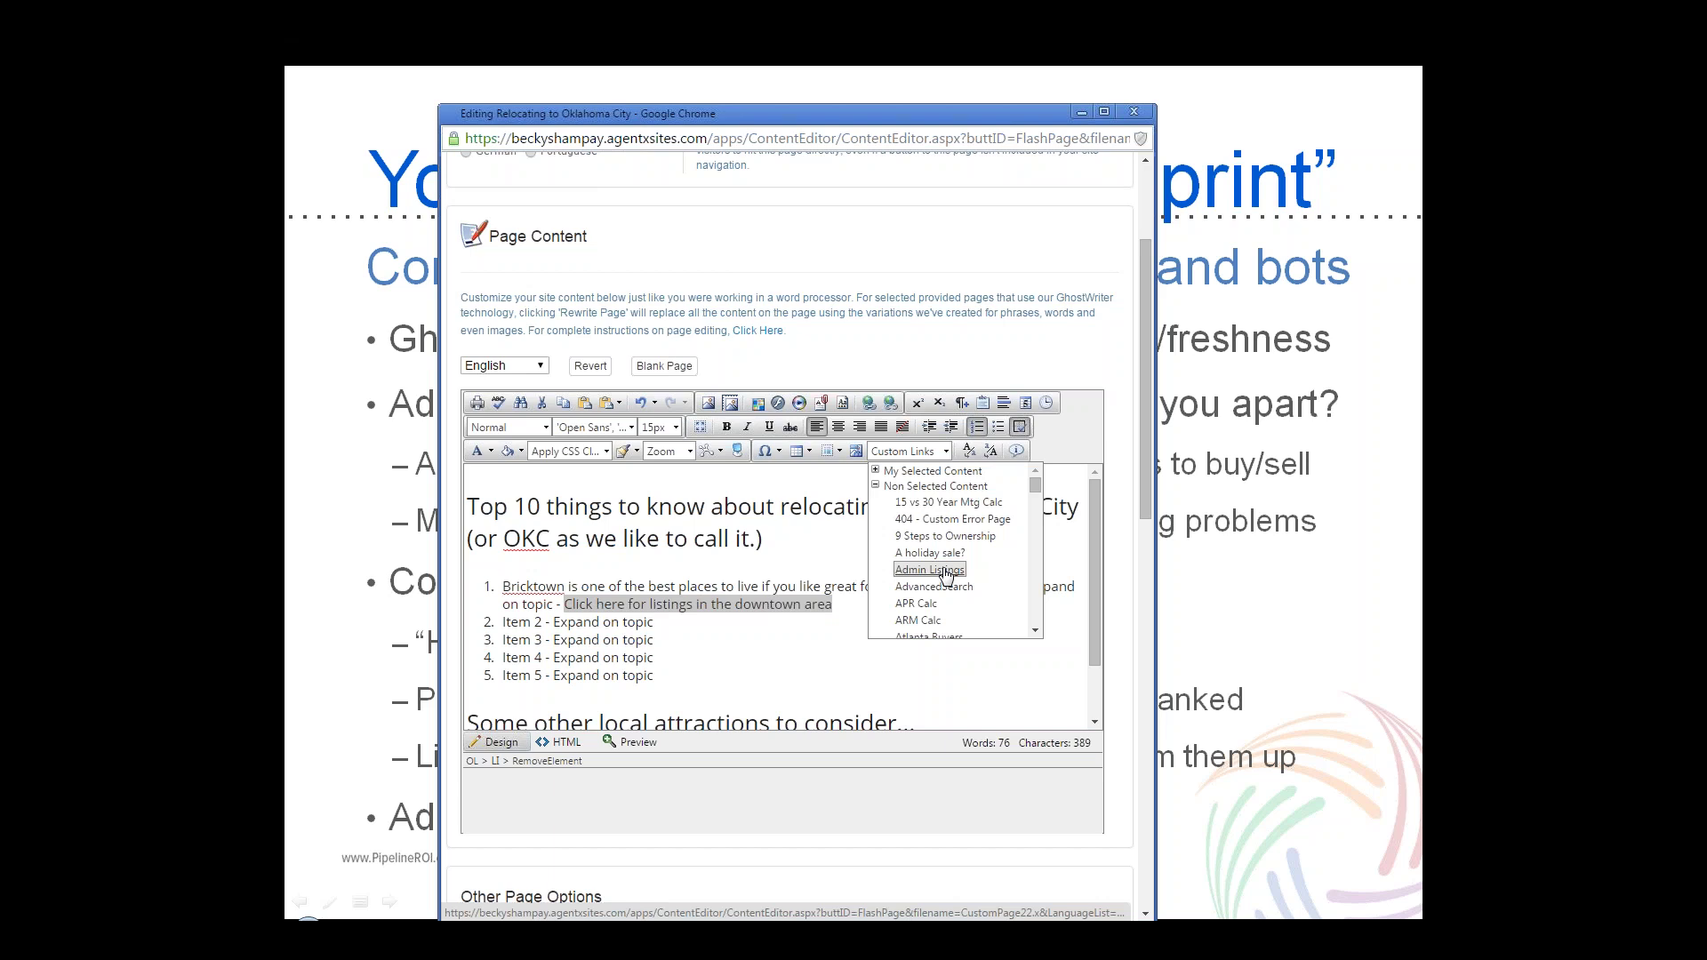
click(875, 485)
click(876, 471)
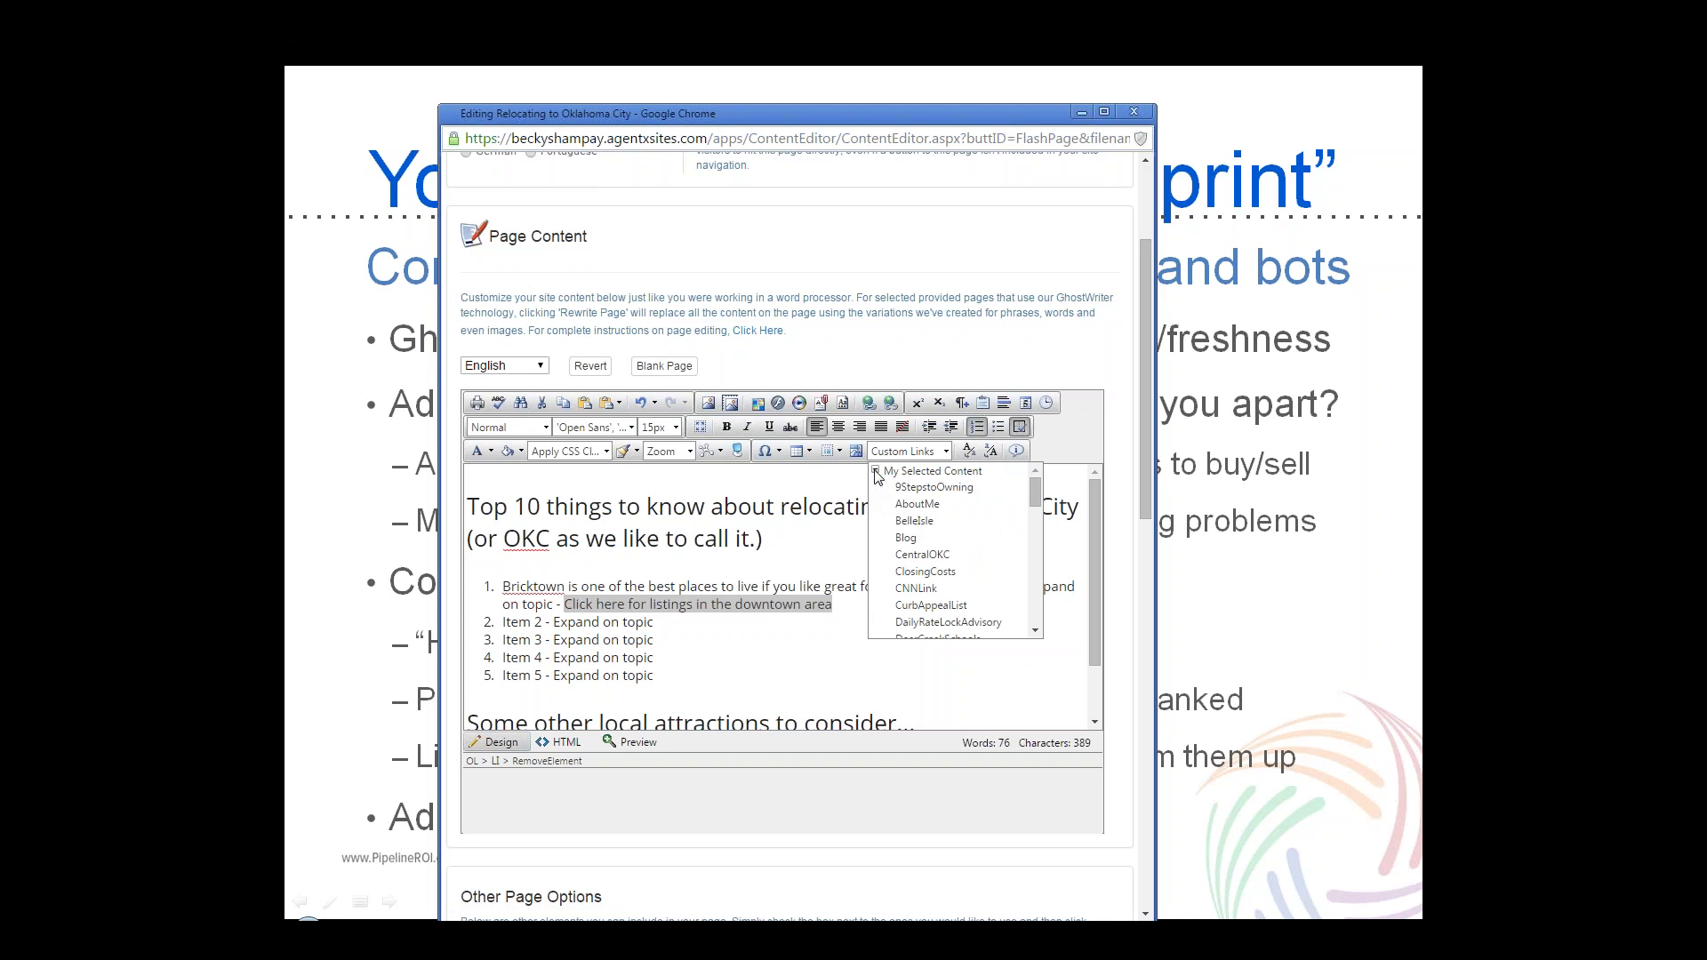
click(925, 560)
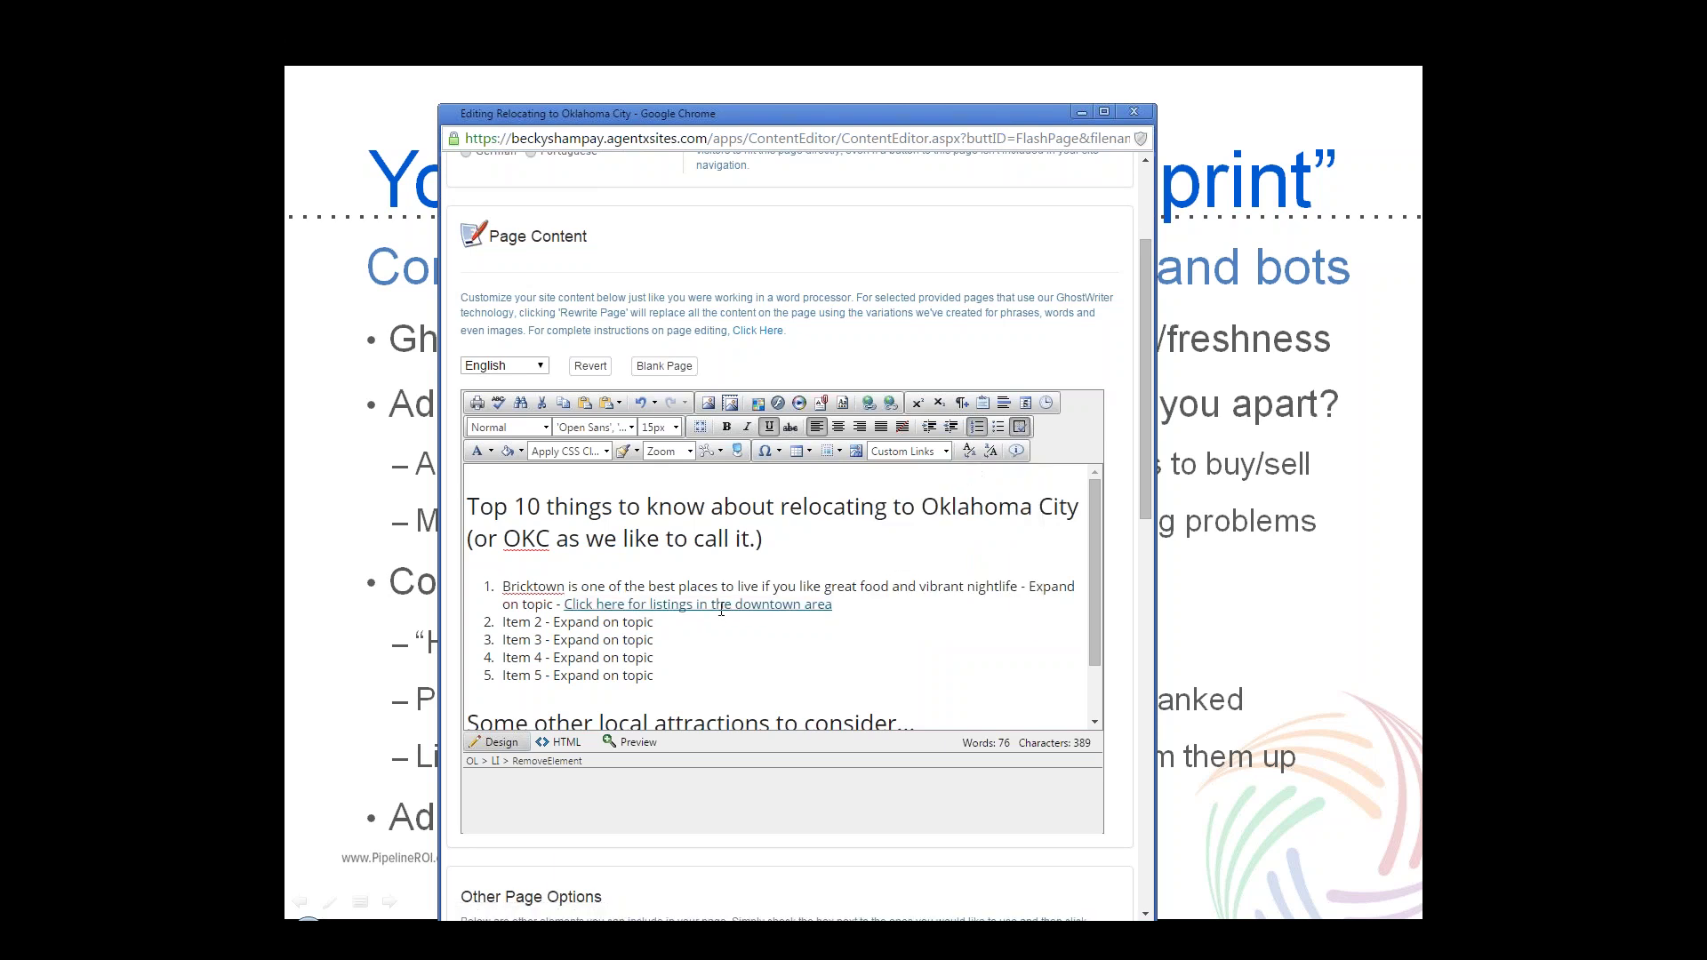
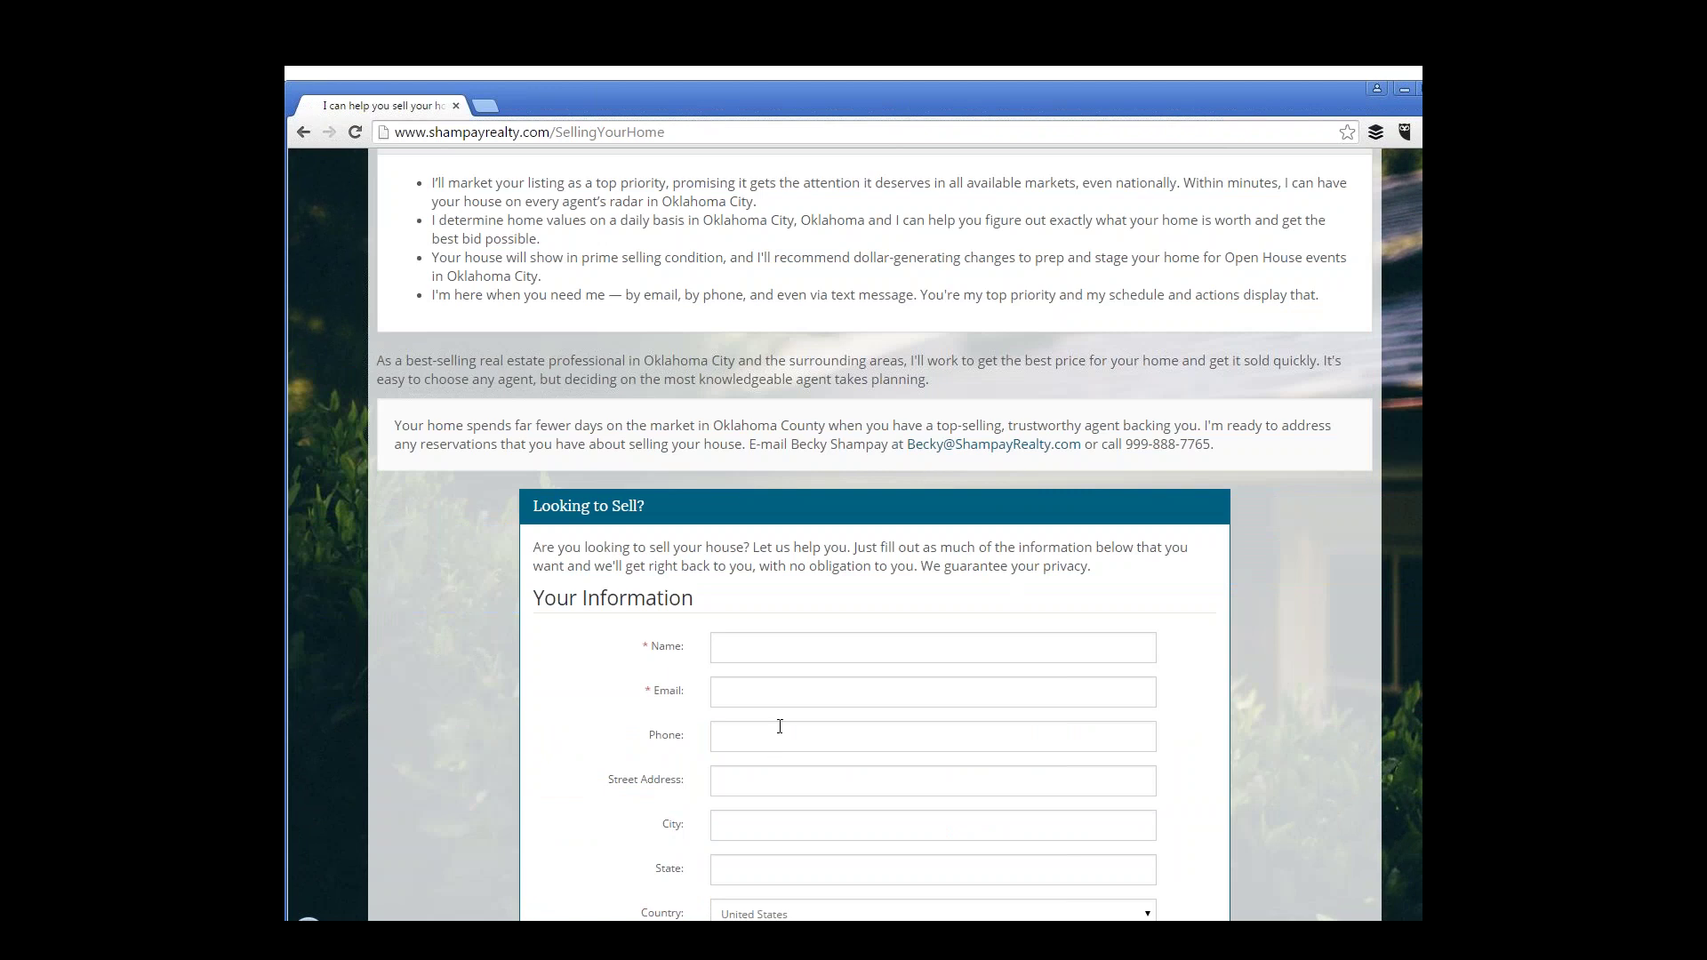
- Examine the "Looking to Sell?" form and the agent-picking tips above it on the Selling Your Home page
scroll(660, 516, up, 2)
triple_click(584, 504)
scroll(598, 537, up, 3)
drag(750, 692, 784, 710)
drag(677, 642, 400, 246)
click(401, 246)
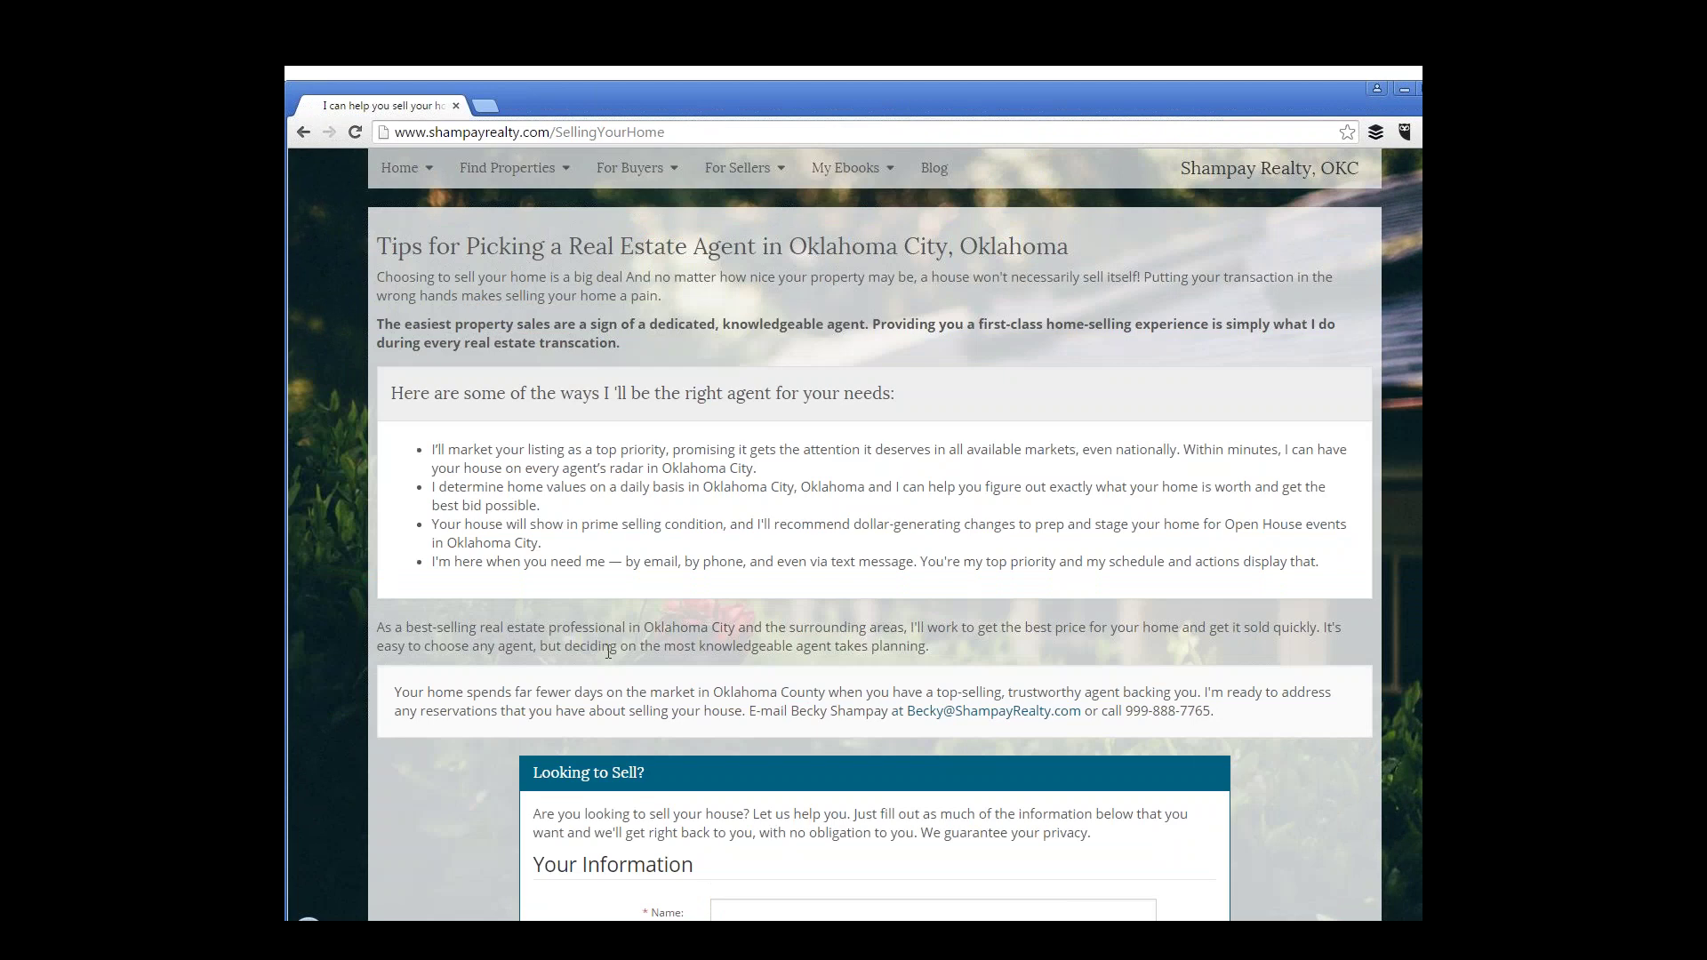
- Switch to the PipelineROI dashboard and open the website lead form tool from the lead capture options
key(alt+Tab)
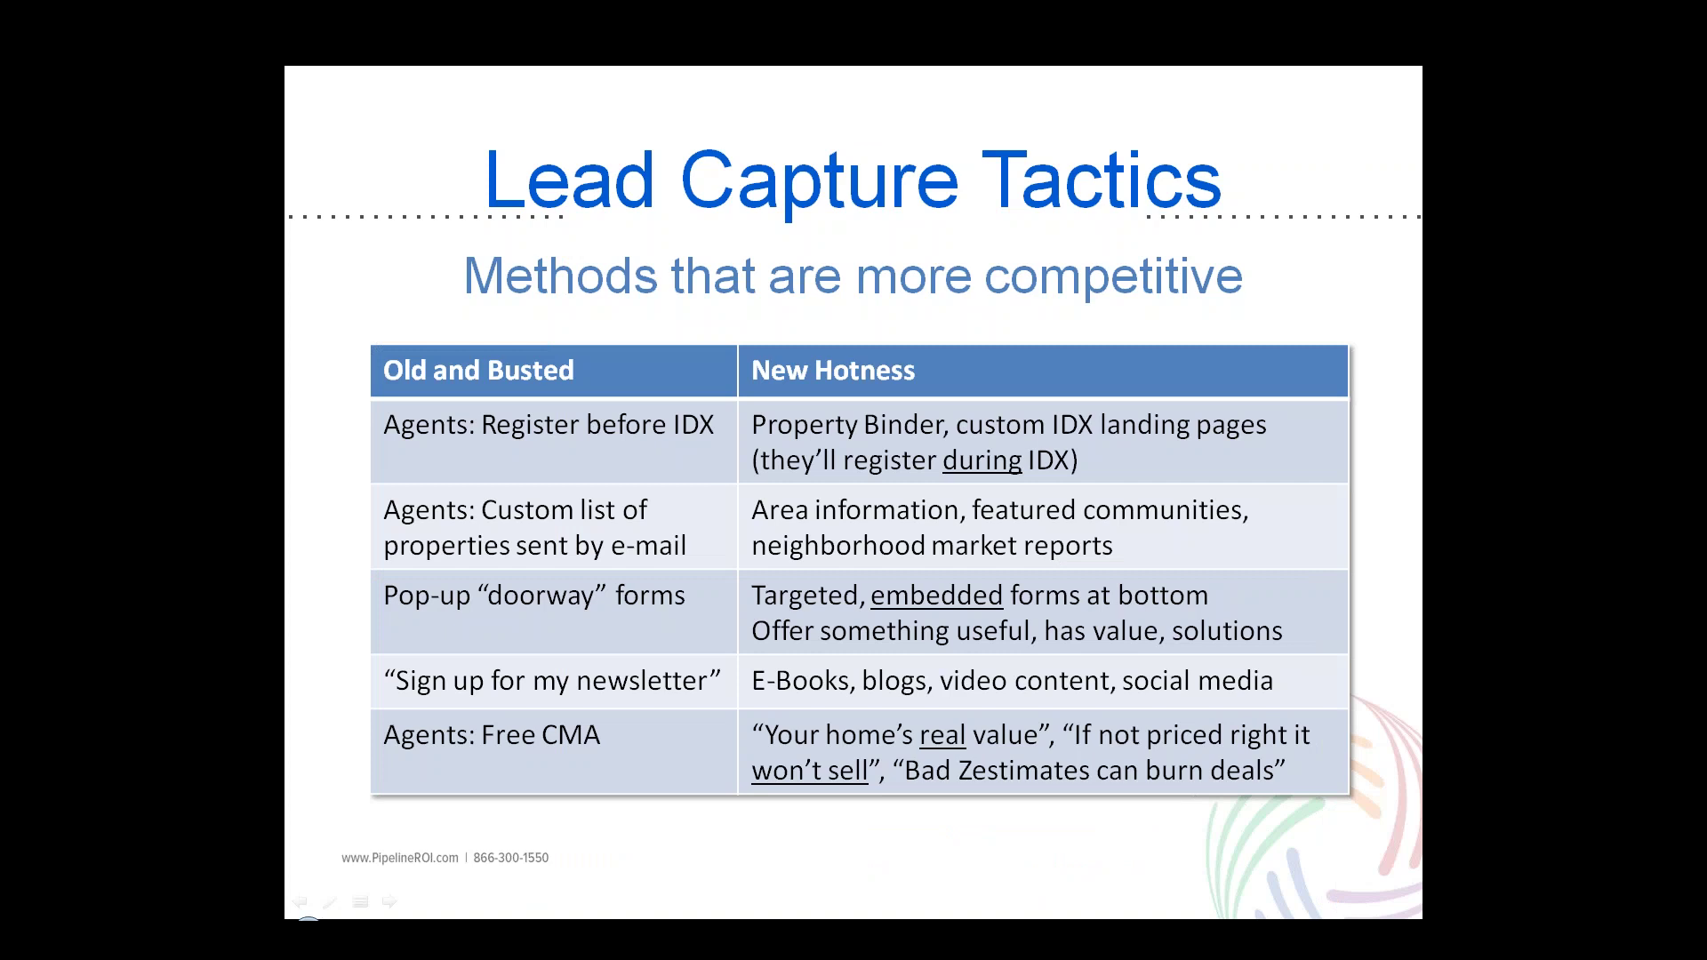
key(alt+Tab)
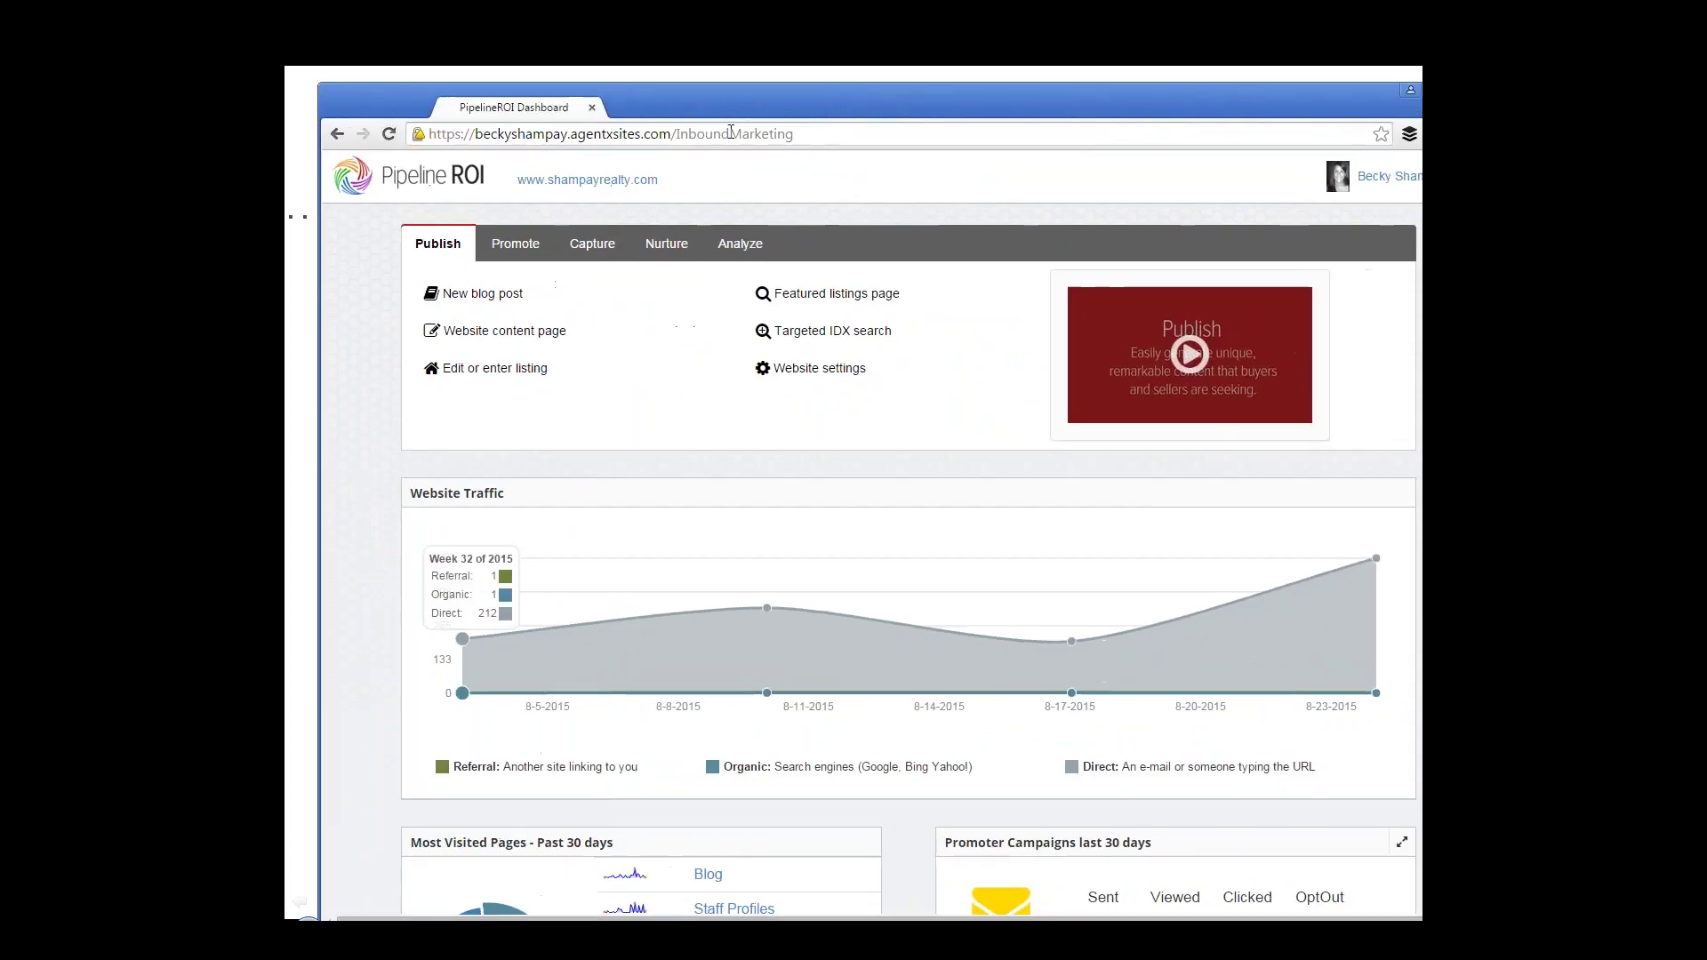
click(589, 247)
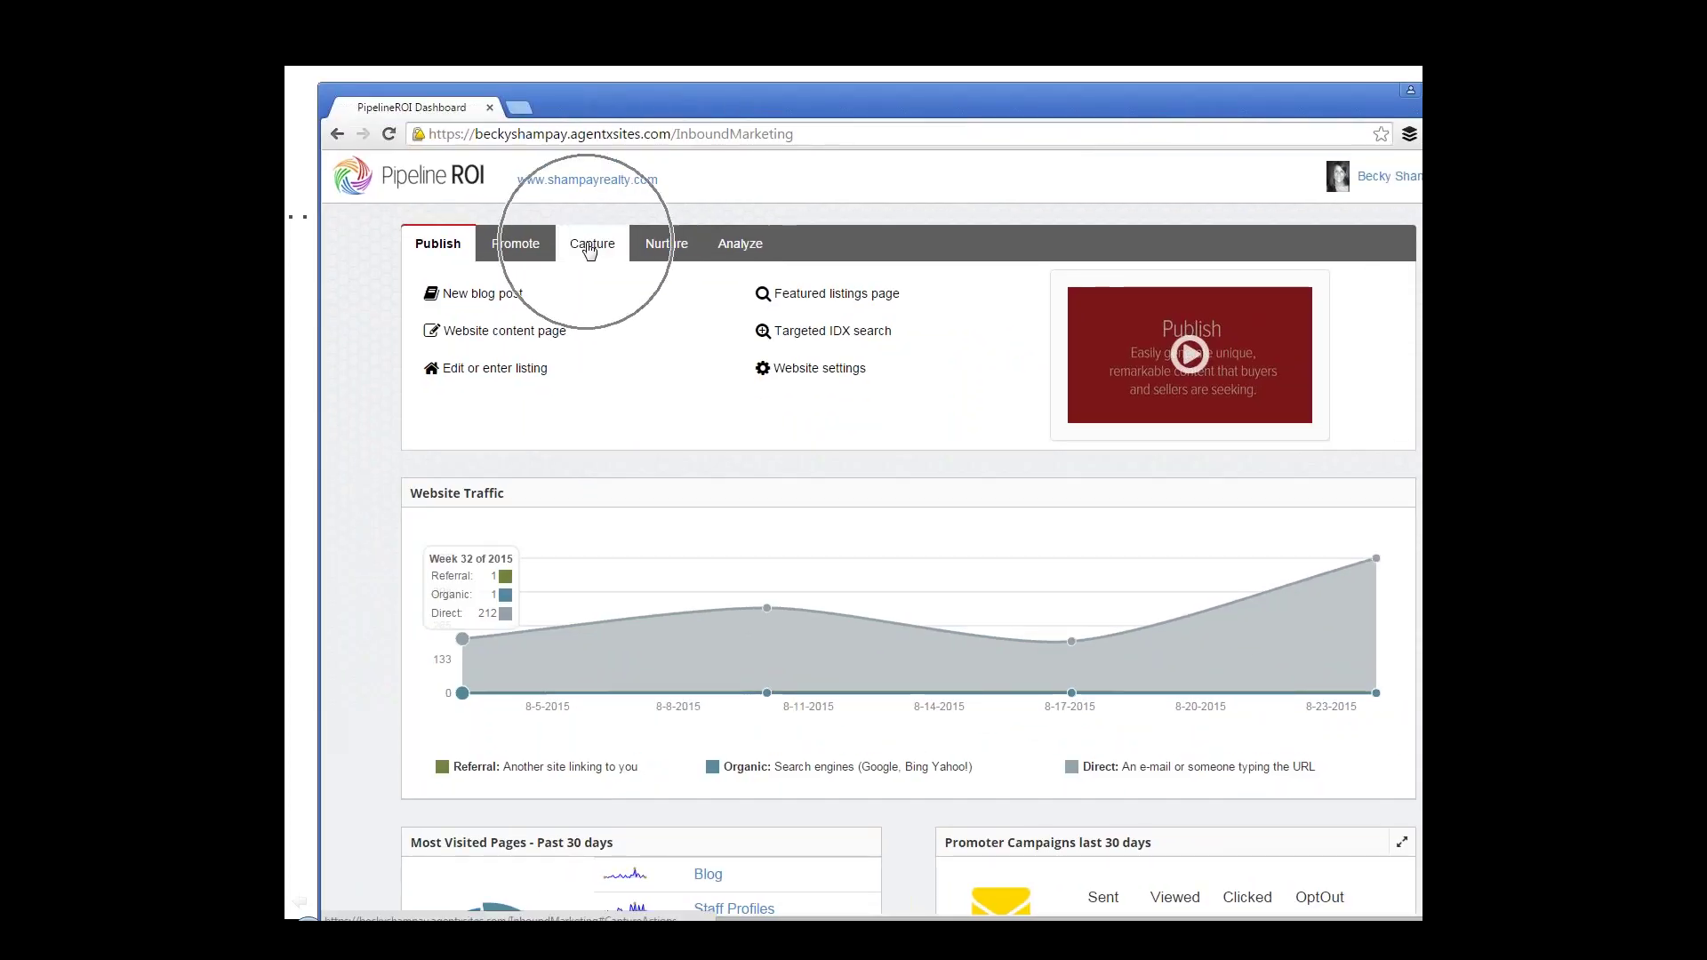
click(495, 379)
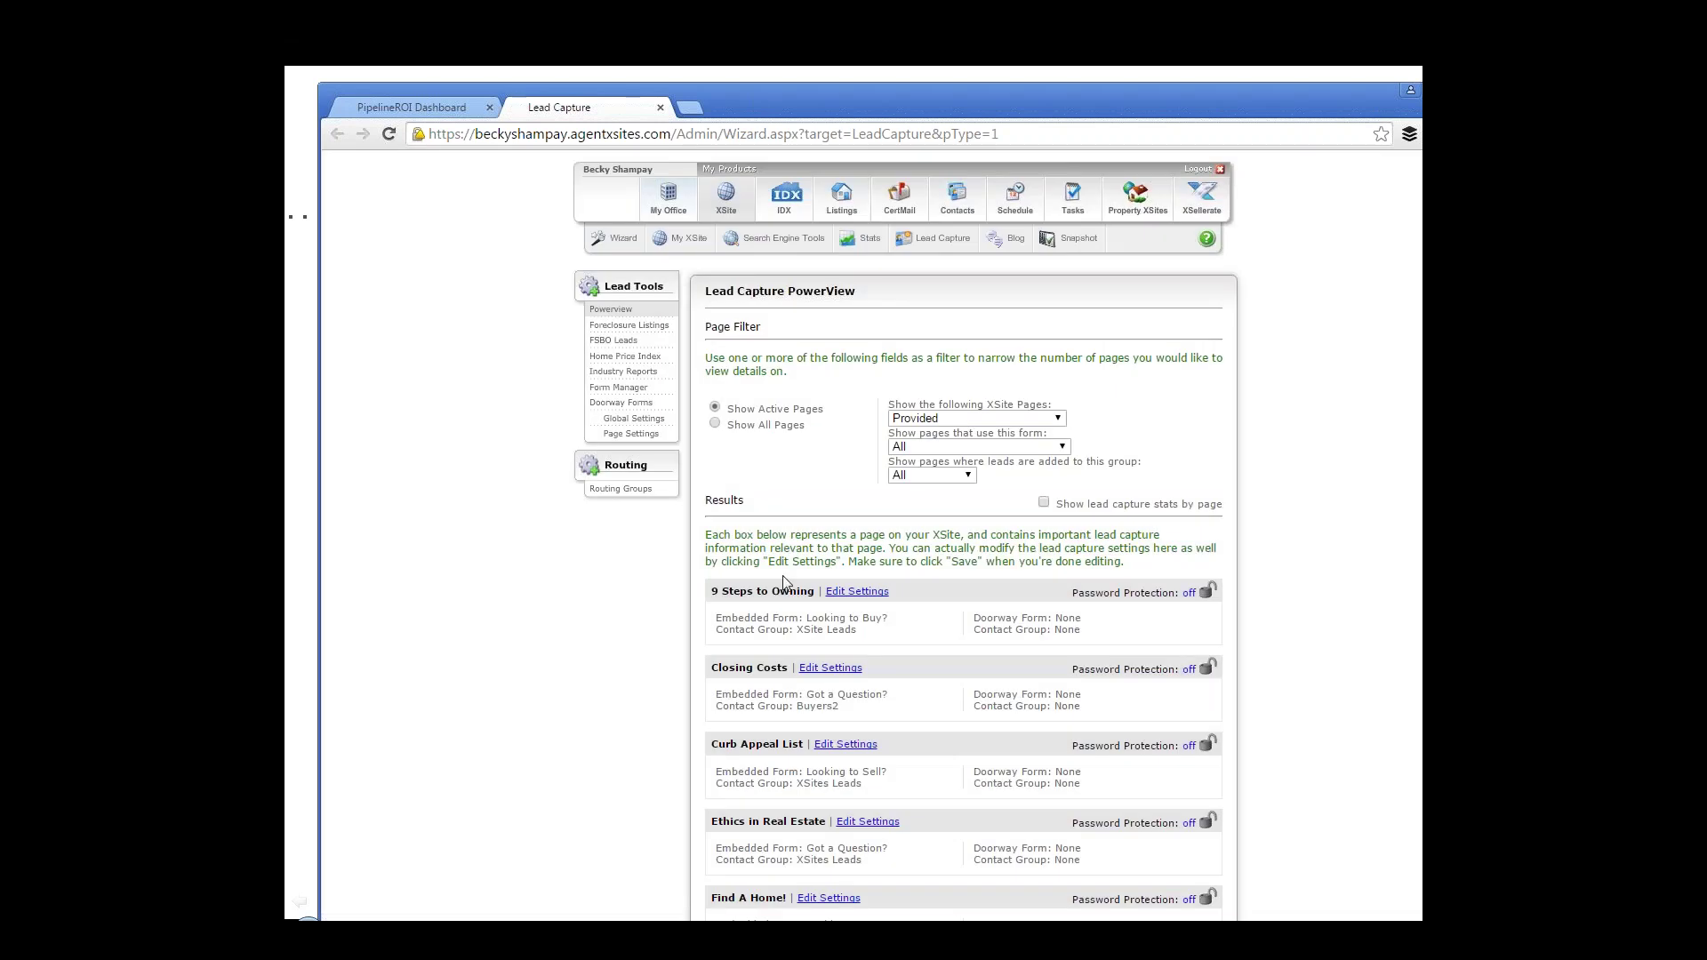
- Review the site pages listed in Lead Capture PowerView, including 9 Steps to Owning and Closing Costs
drag(711, 591, 816, 591)
drag(712, 668, 791, 667)
click(864, 701)
scroll(864, 702, down, 5)
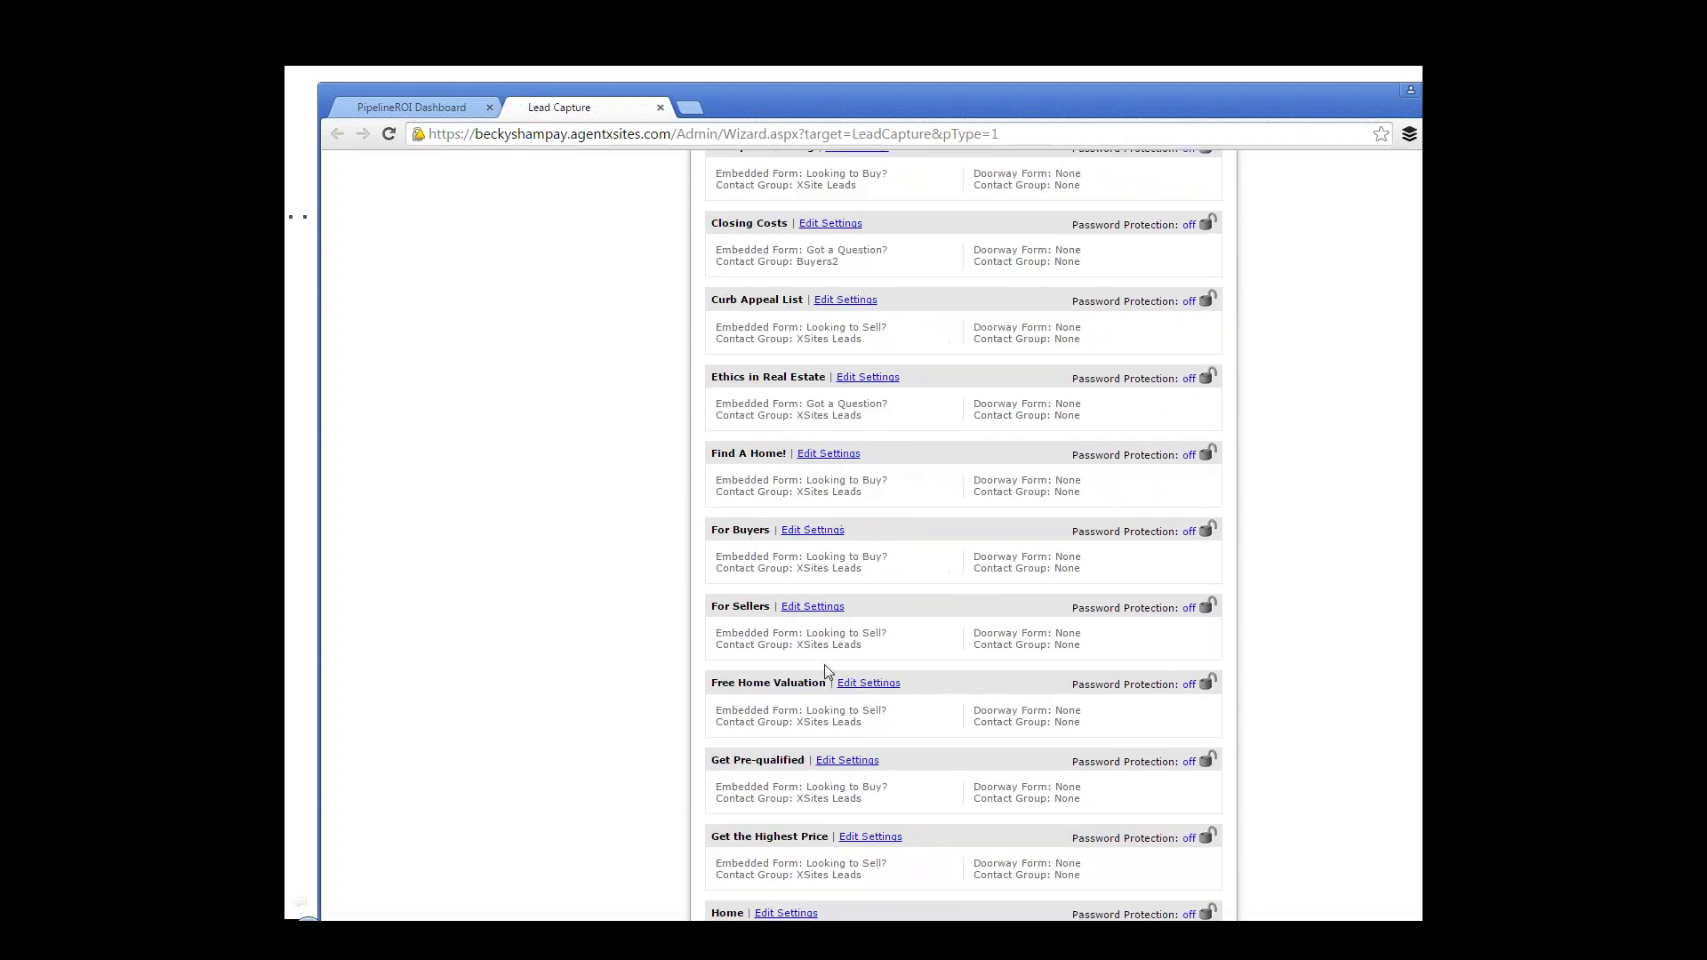
- Open the For Sellers page's lead capture settings, review the Embedded Form and Doorway Form options, and cancel the edit
click(820, 608)
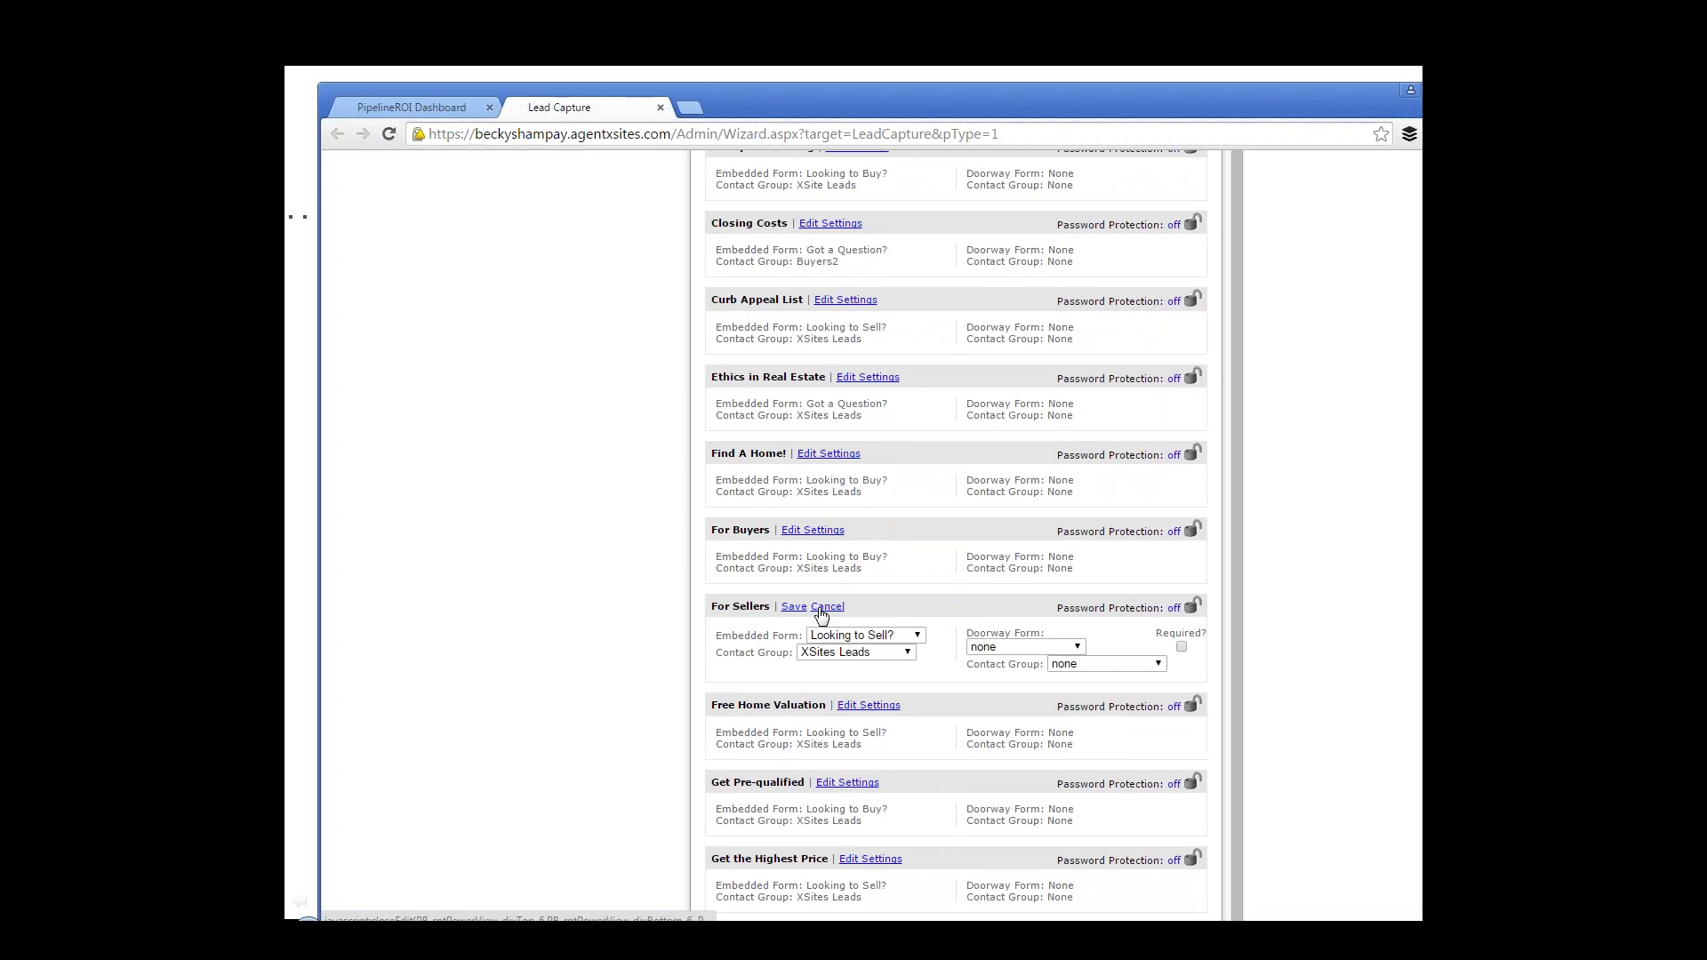
click(887, 640)
click(887, 642)
click(887, 640)
click(887, 642)
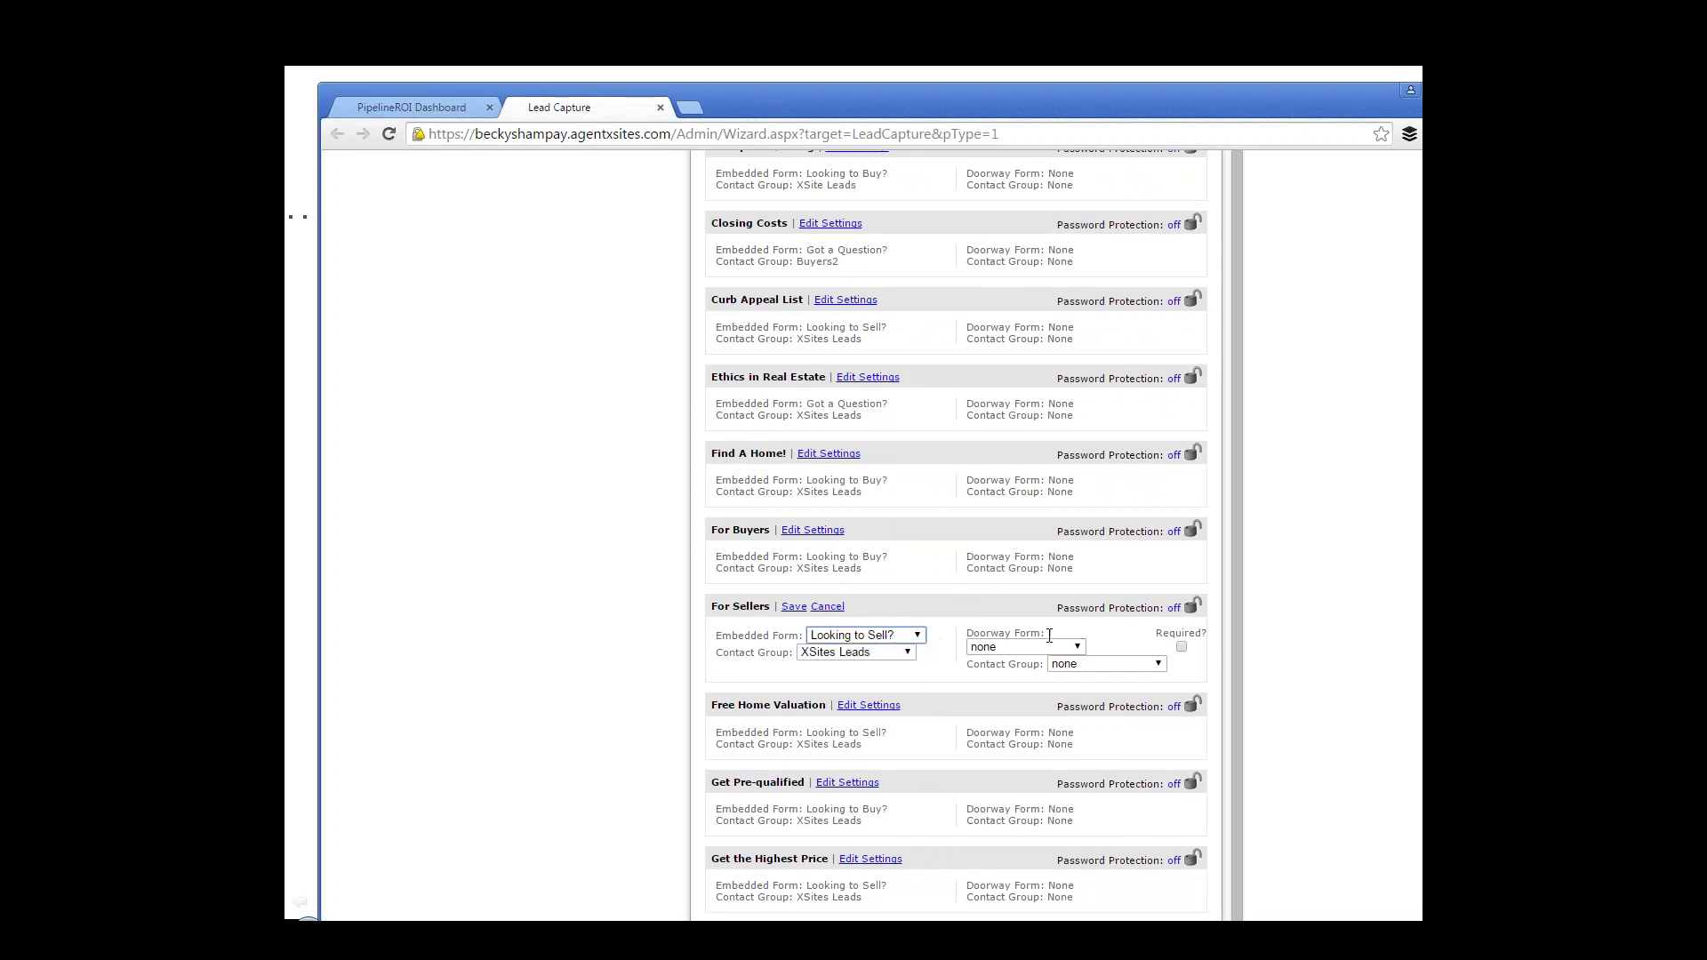
drag(1050, 634, 966, 636)
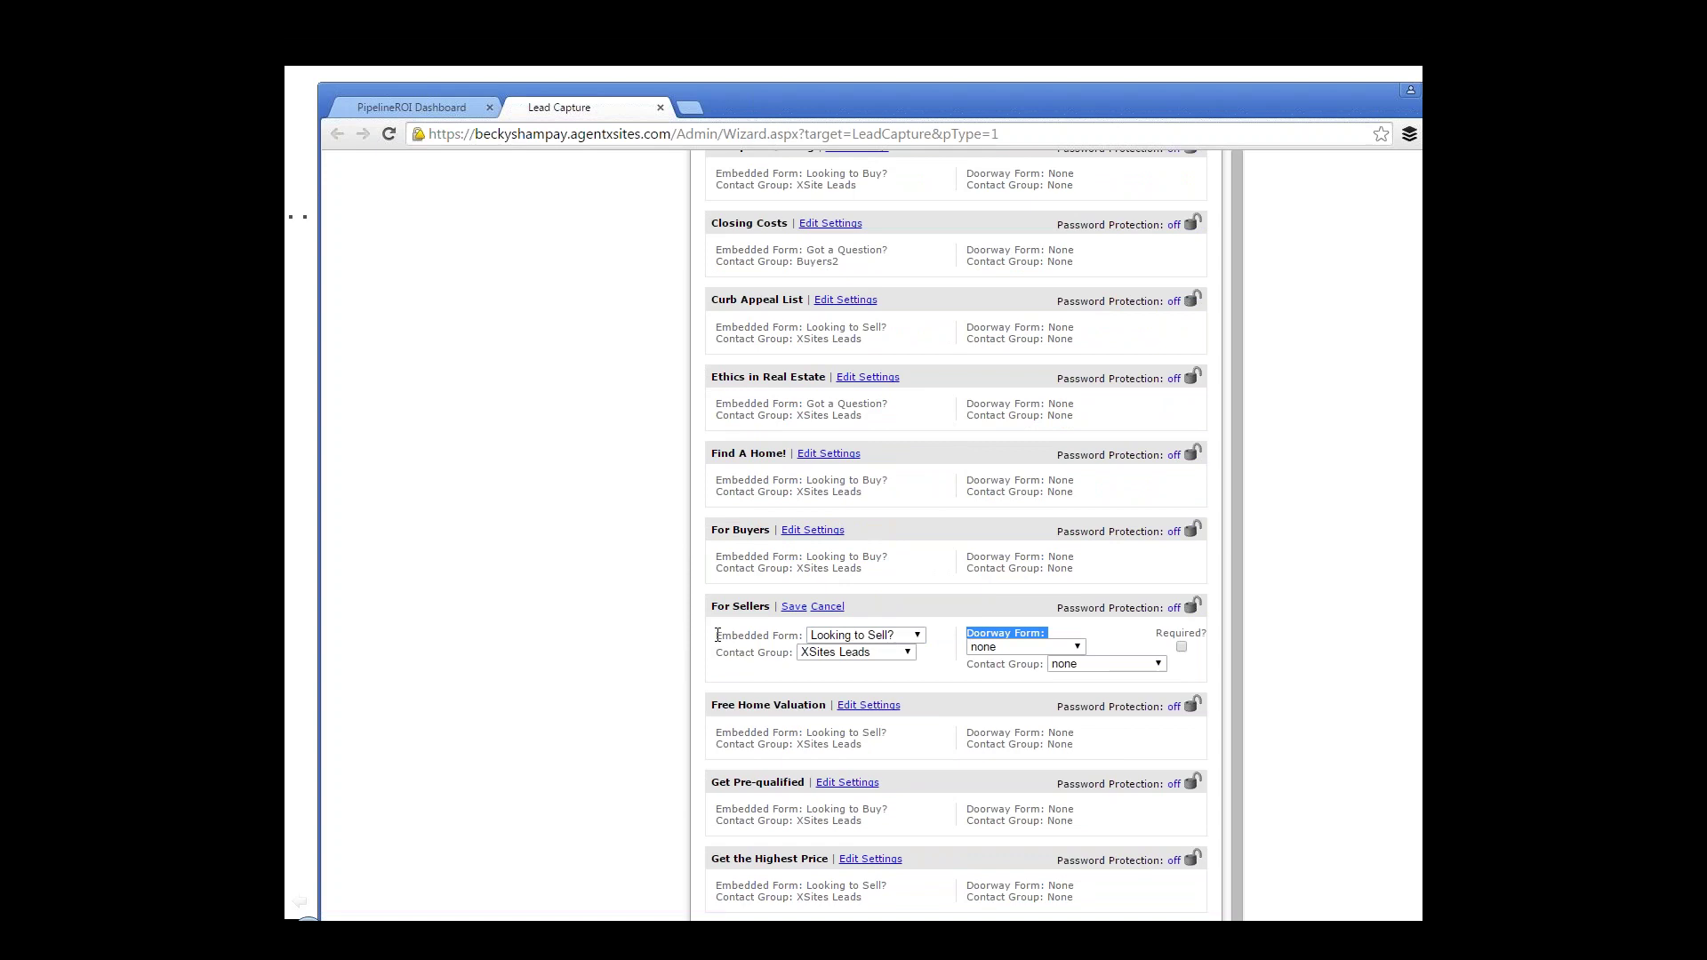
drag(766, 635, 805, 633)
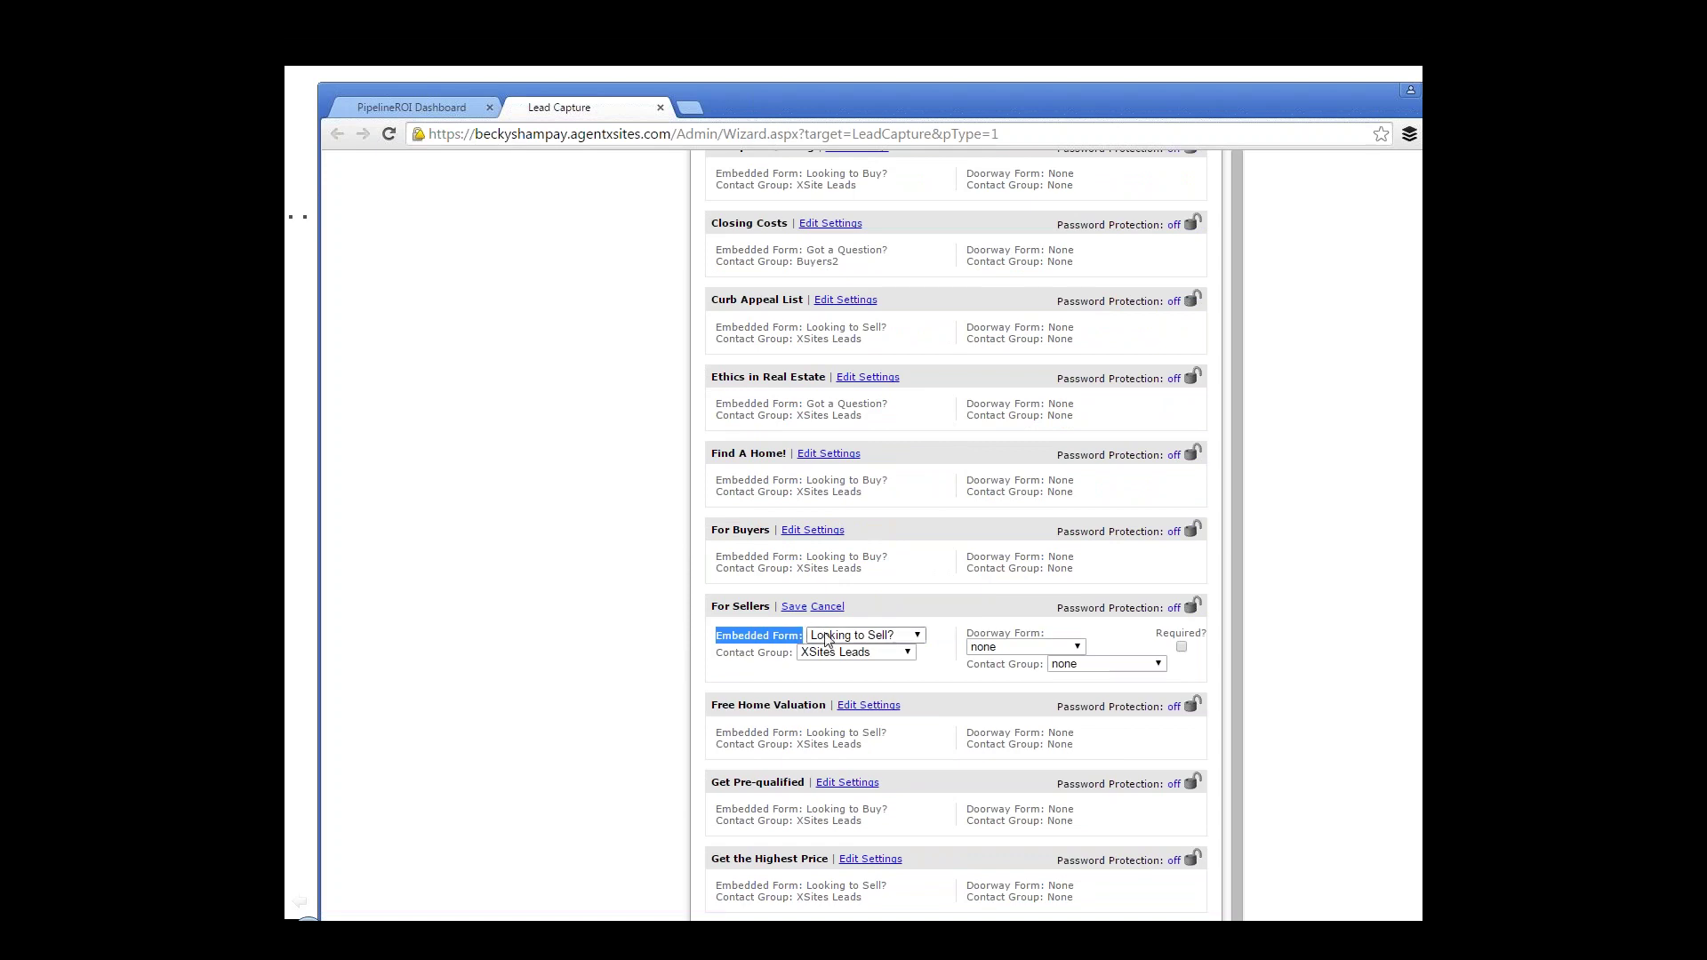
click(828, 635)
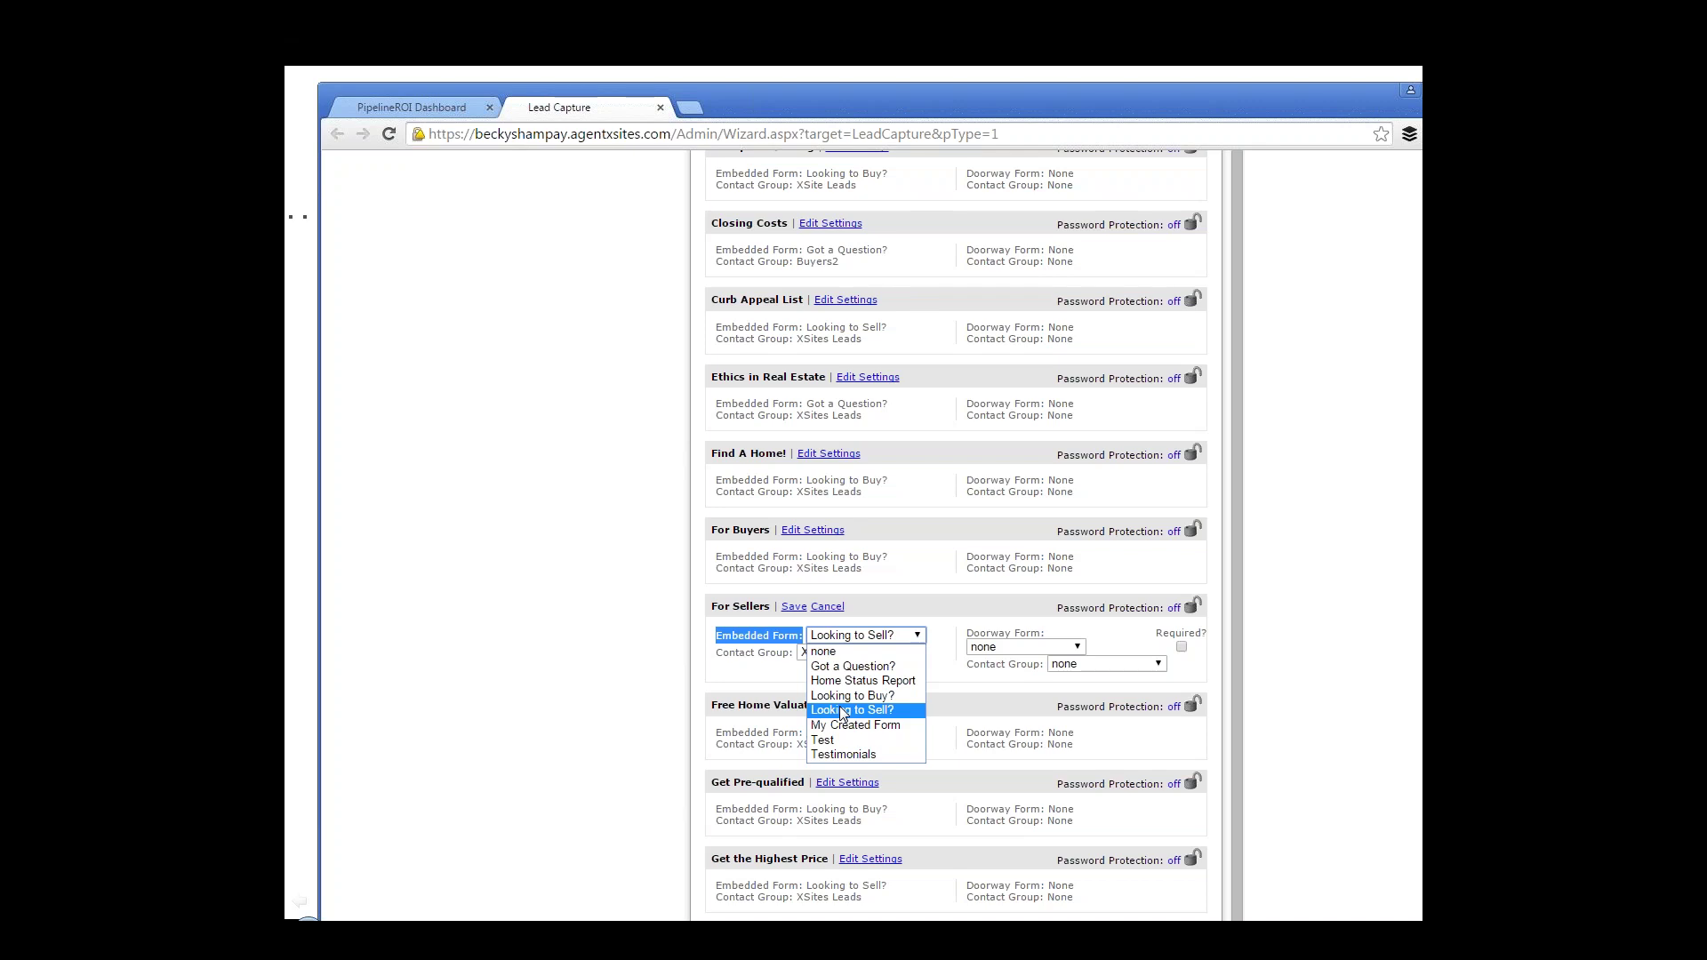
click(839, 608)
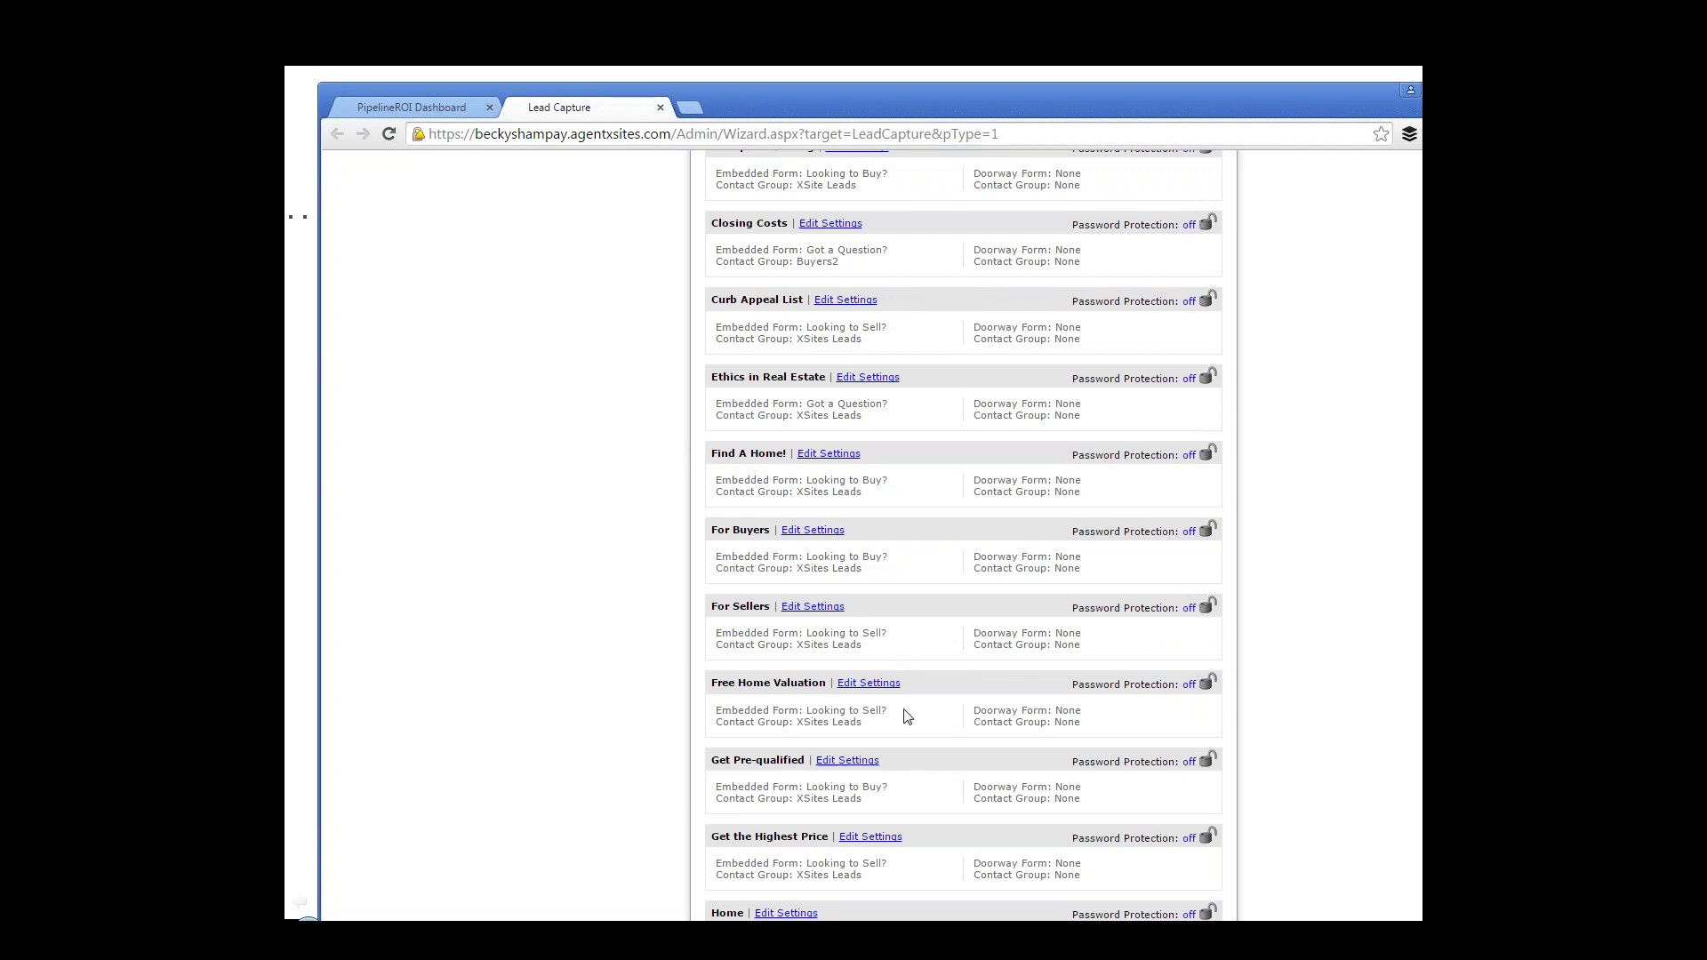
- Open the Lead Capture Form Manager and preview the Test and Testimonials forms, closing each preview
scroll(907, 716, up, 5)
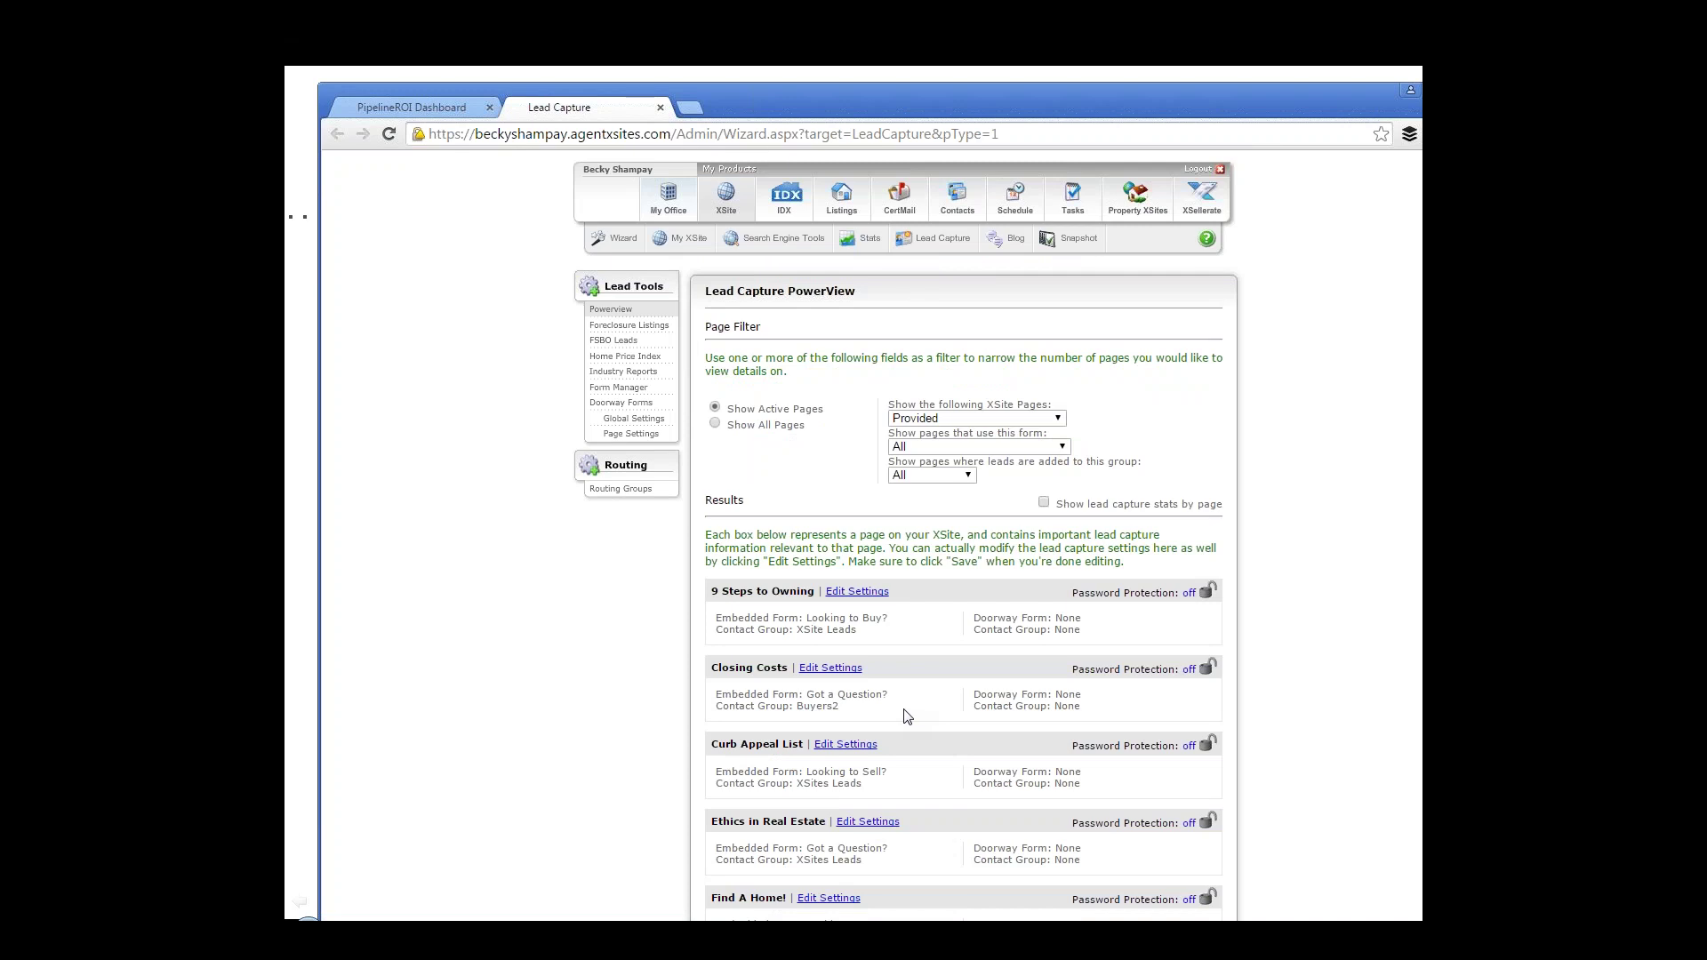
click(626, 391)
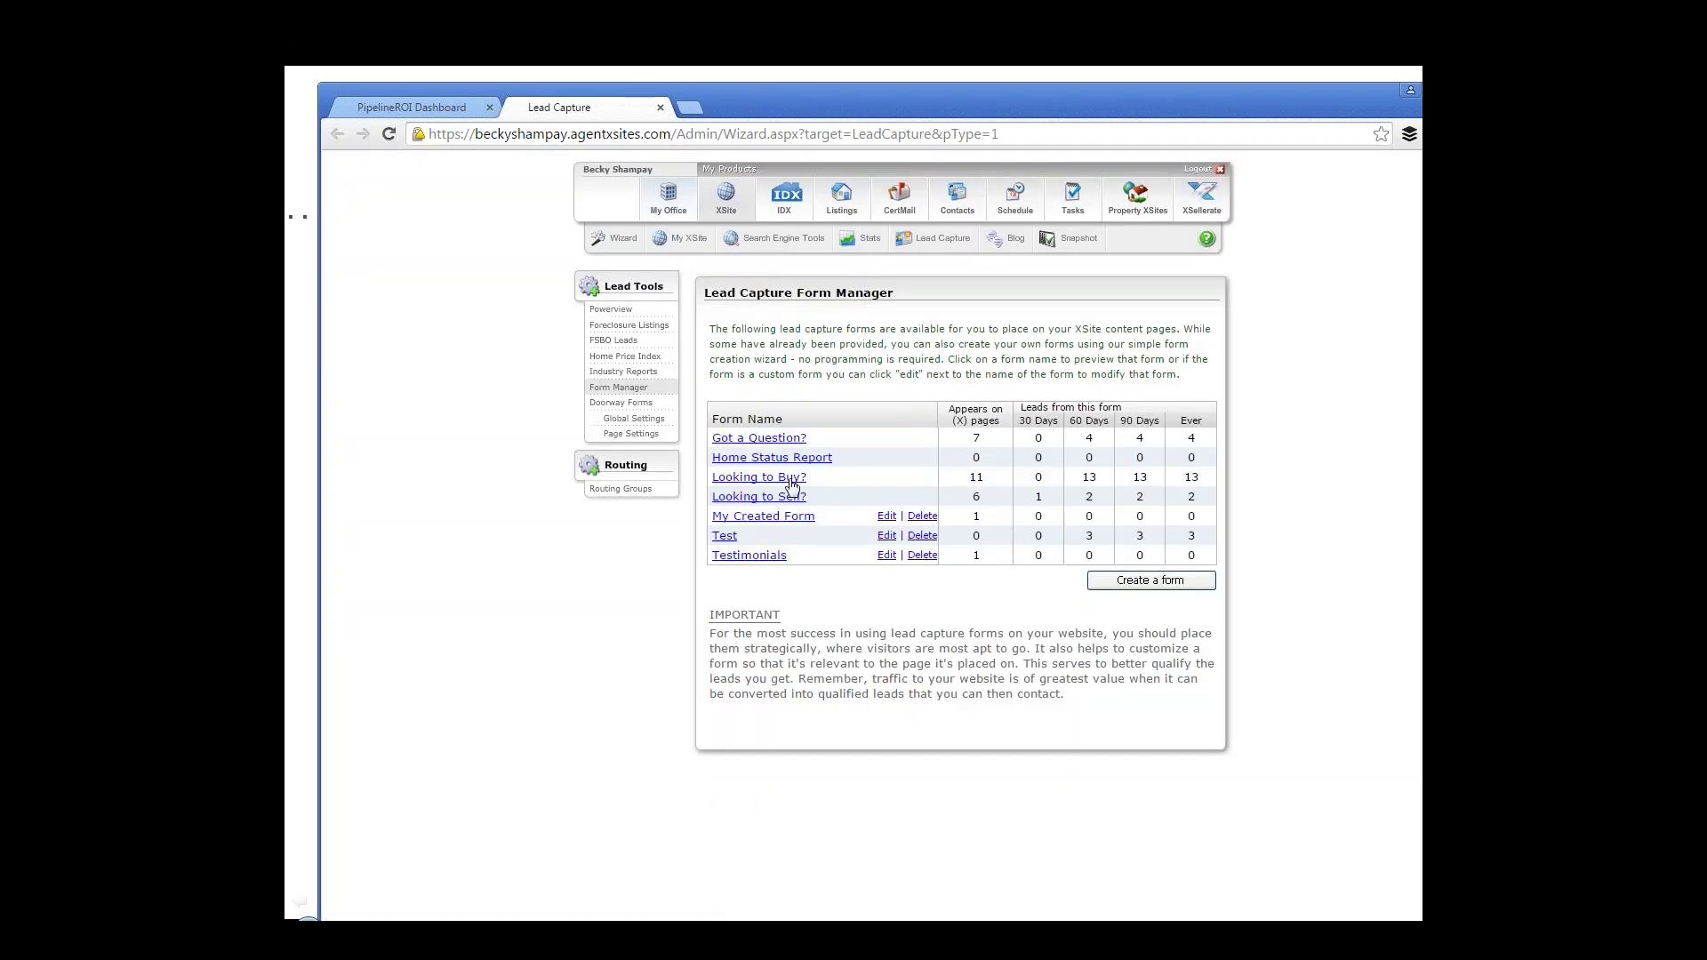
mouse_move(761, 522)
mouse_down()
mouse_move(716, 520)
mouse_move(729, 531)
mouse_up()
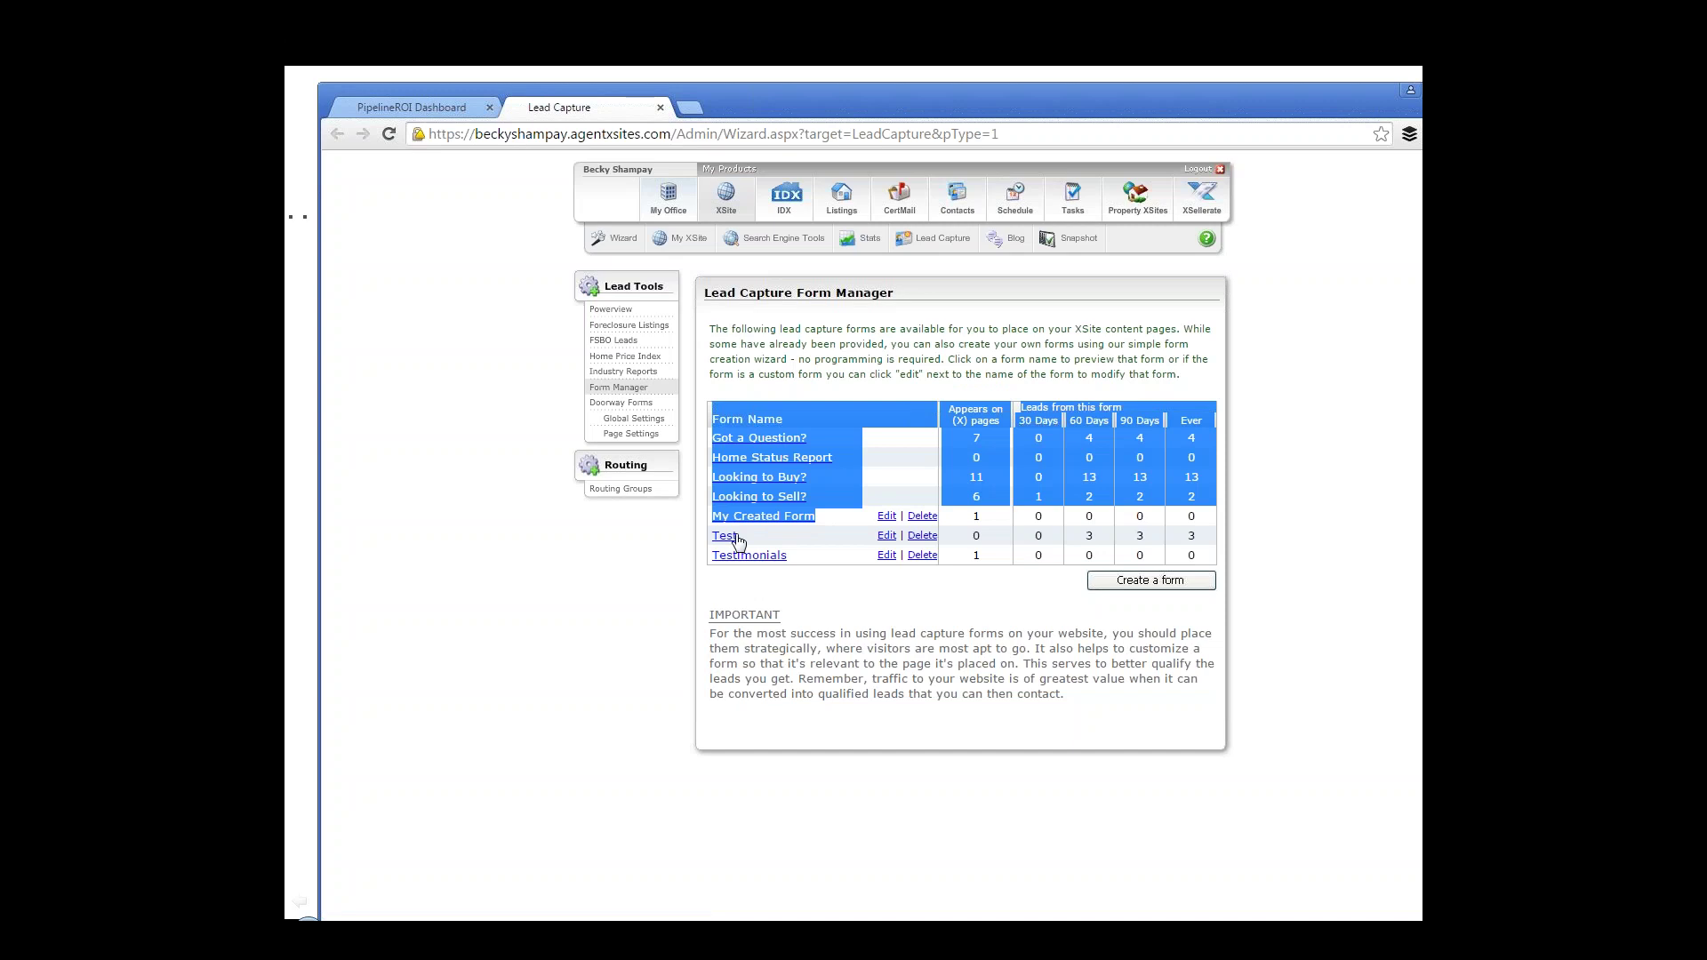
click(725, 535)
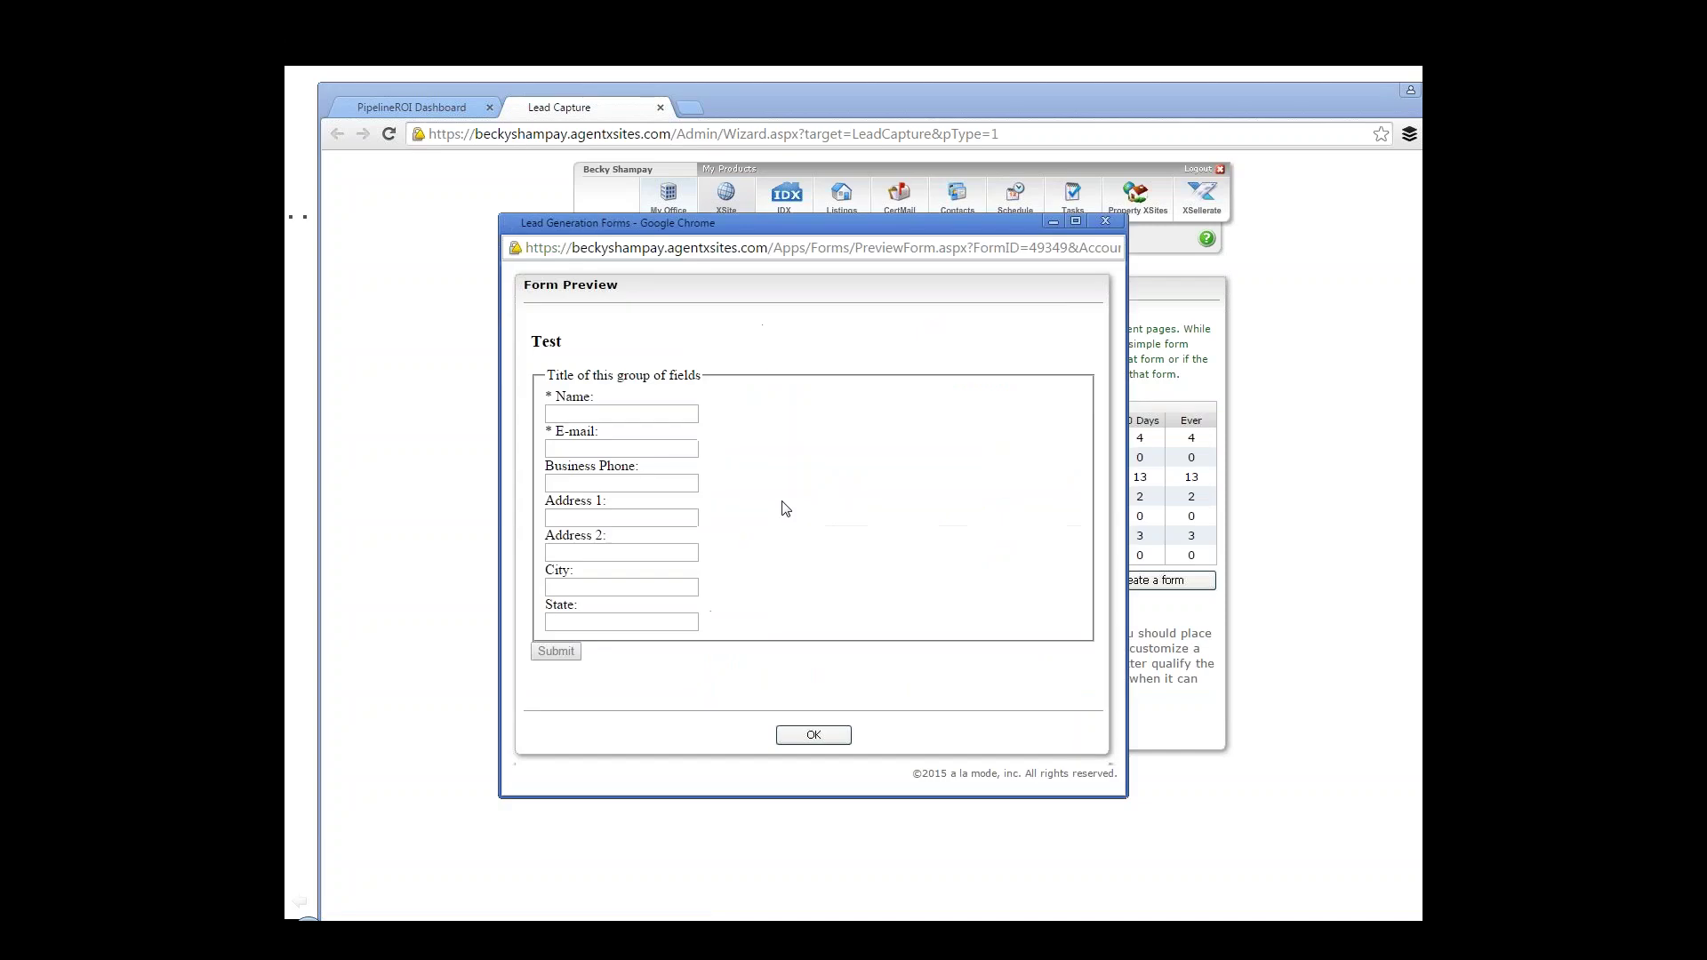
click(1106, 221)
click(750, 555)
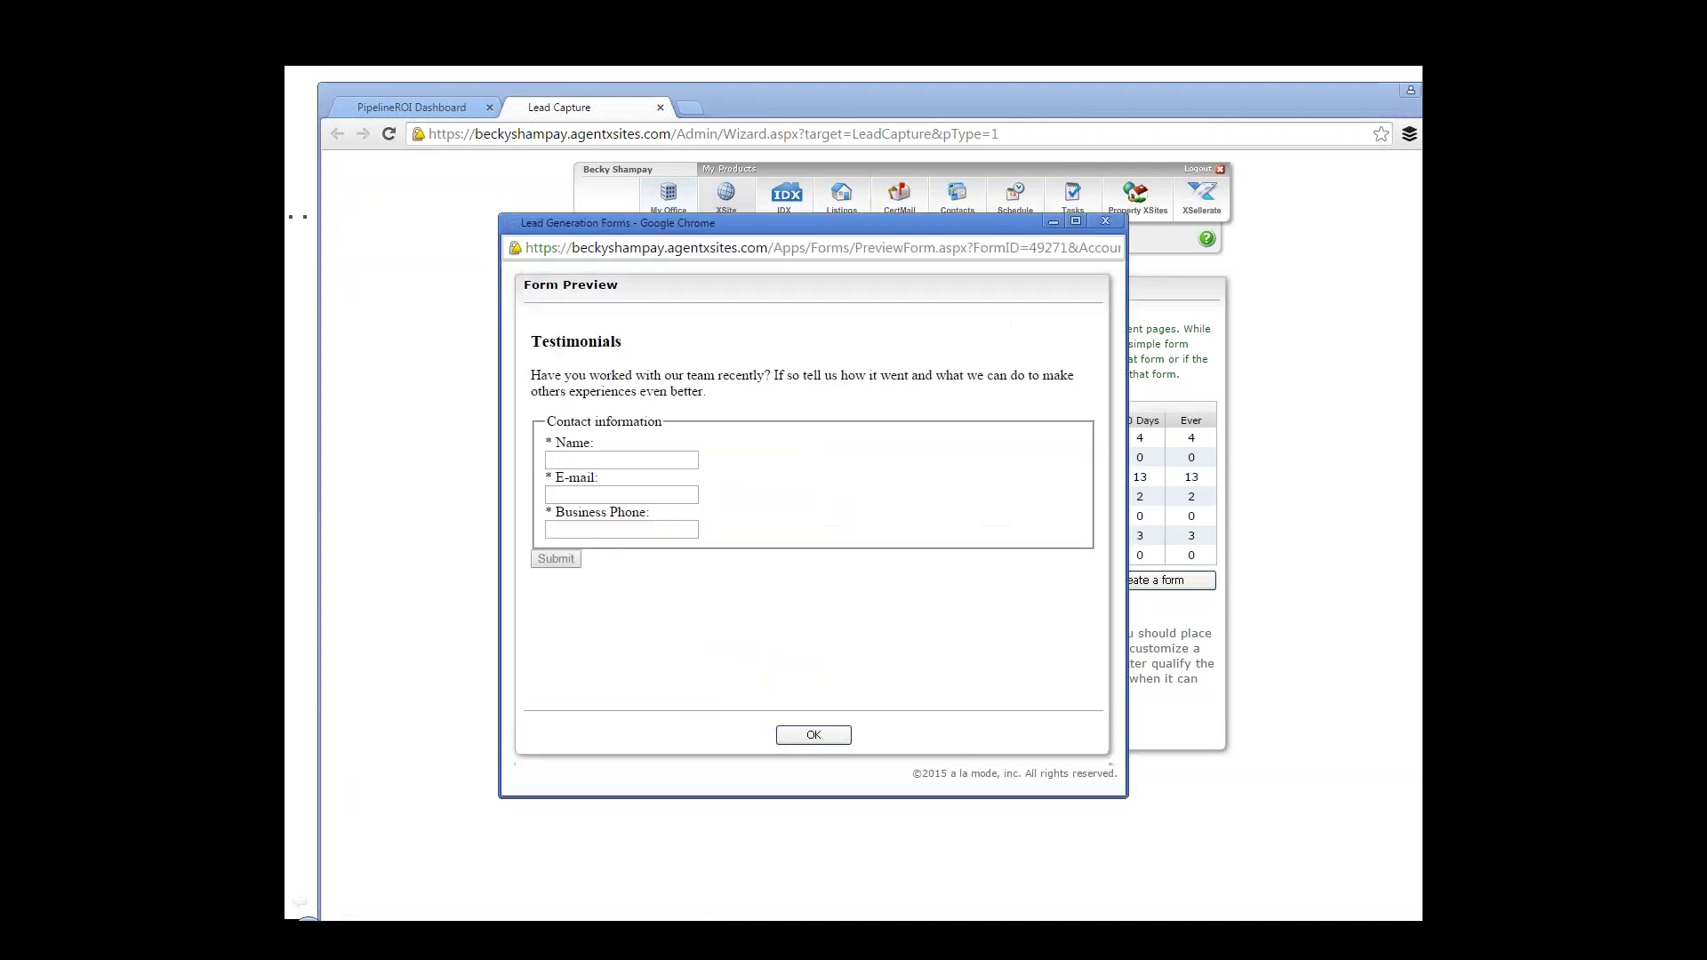
click(1106, 221)
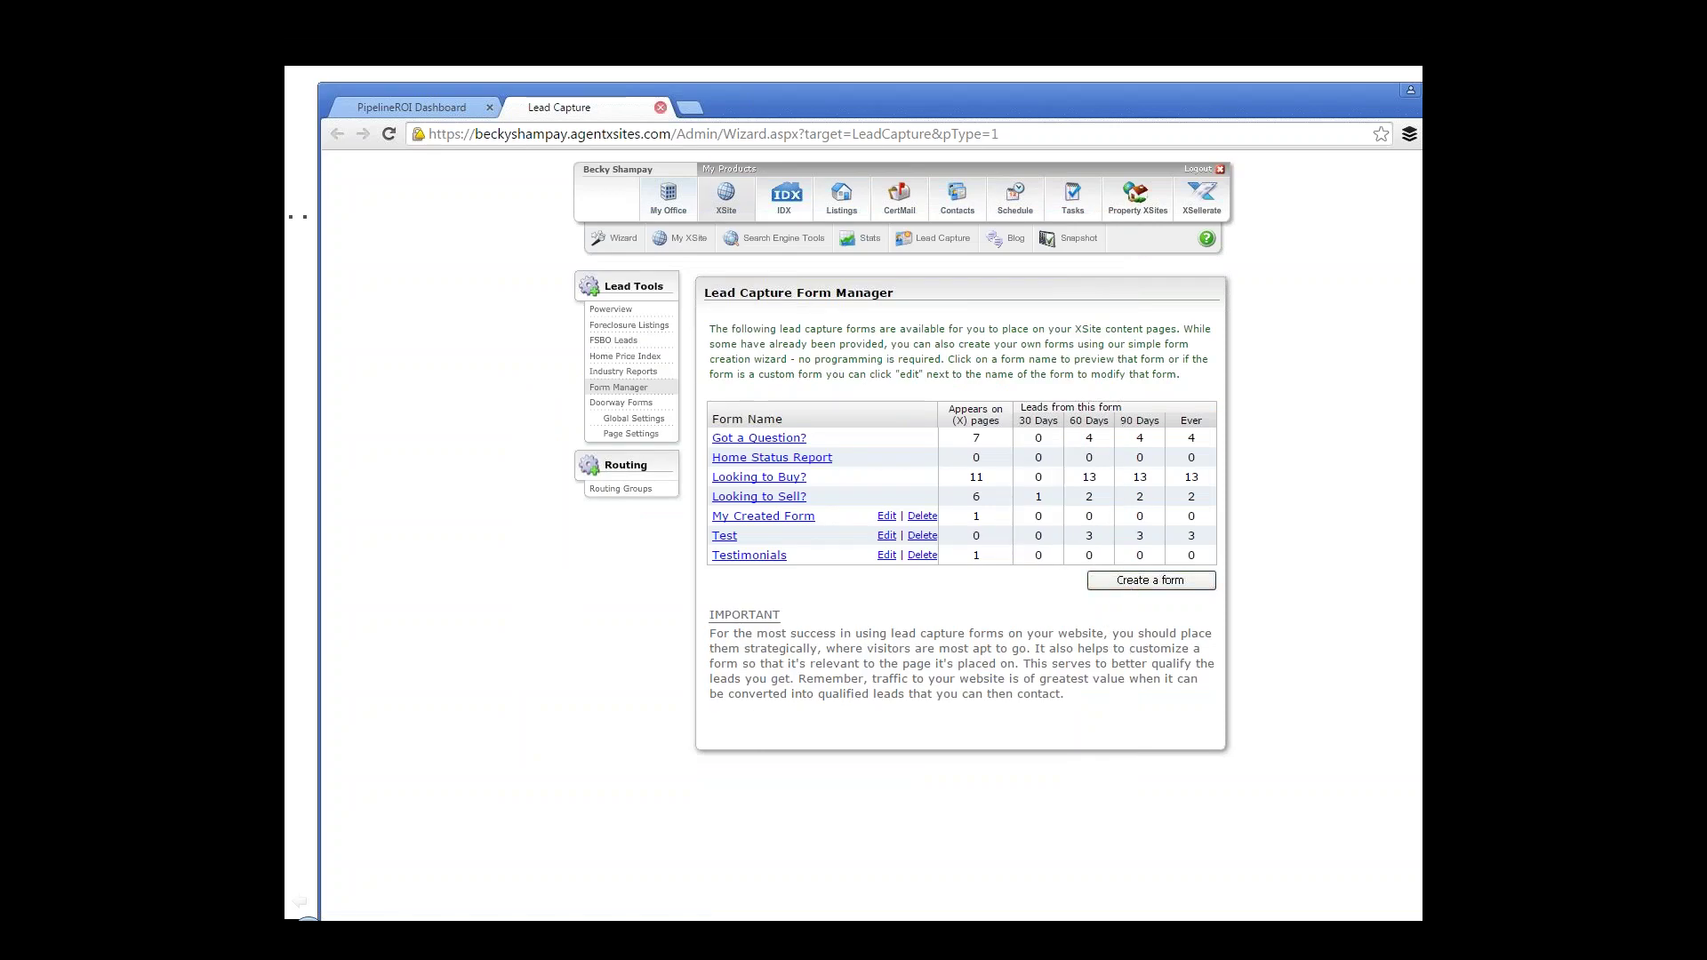
- Close the Lead Capture page and return from the dashboard to the Lead Capture Tactics slide
click(659, 107)
click(501, 380)
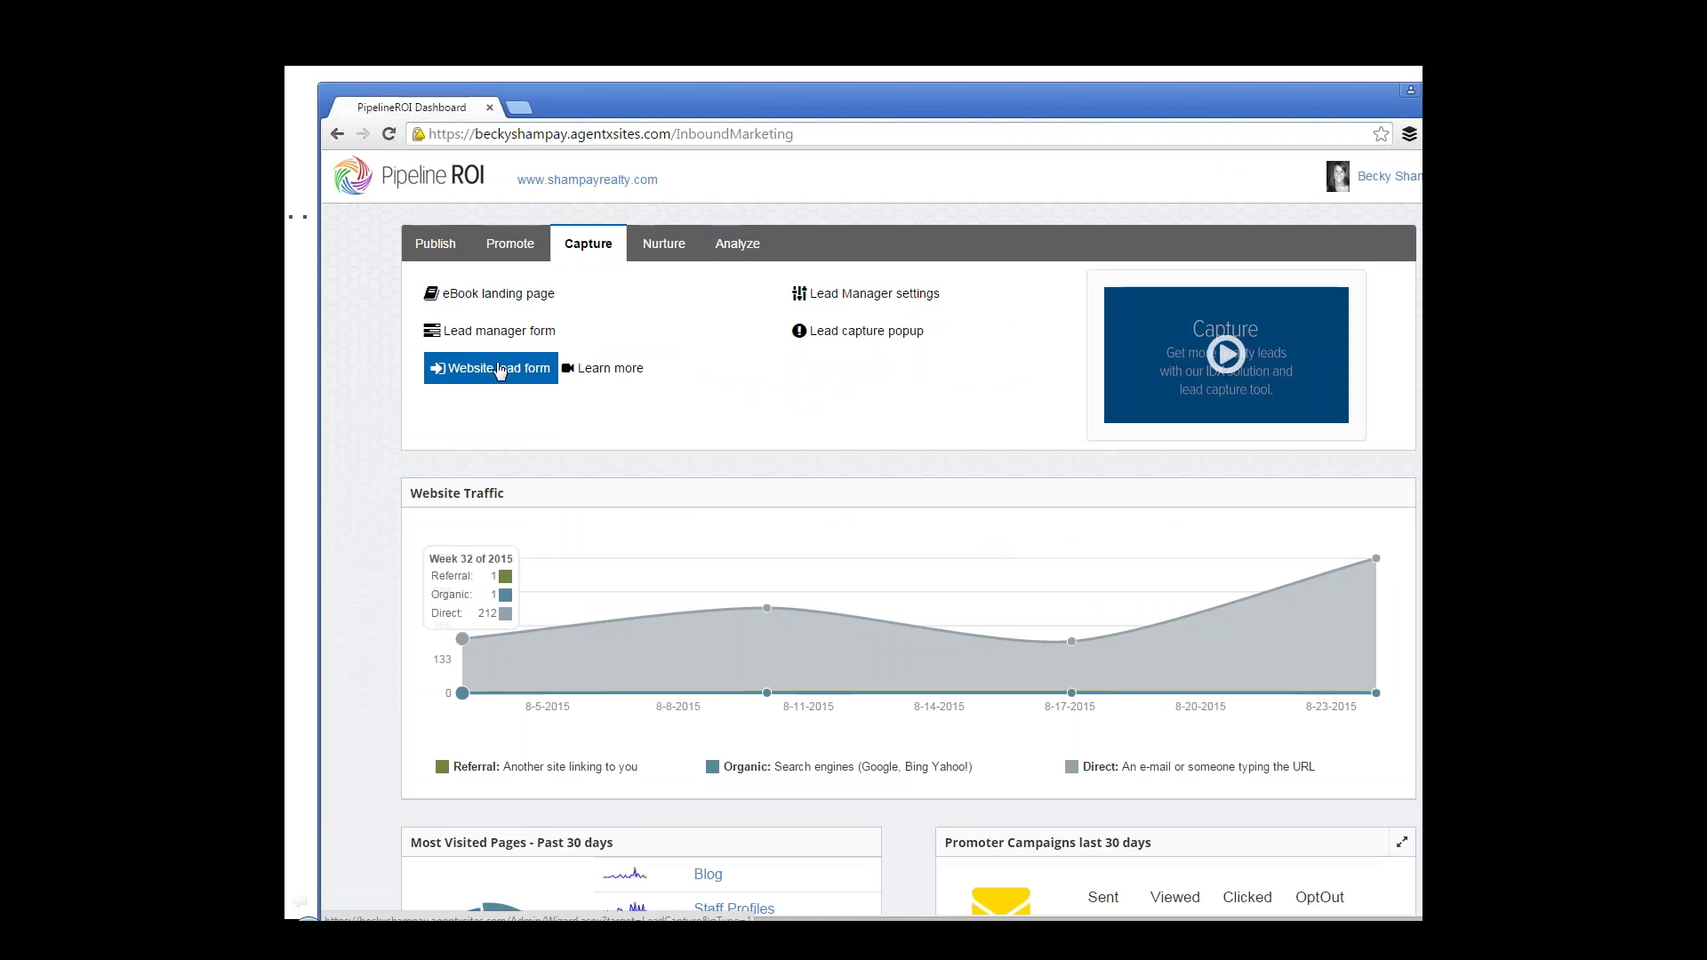
key(alt+Tab)
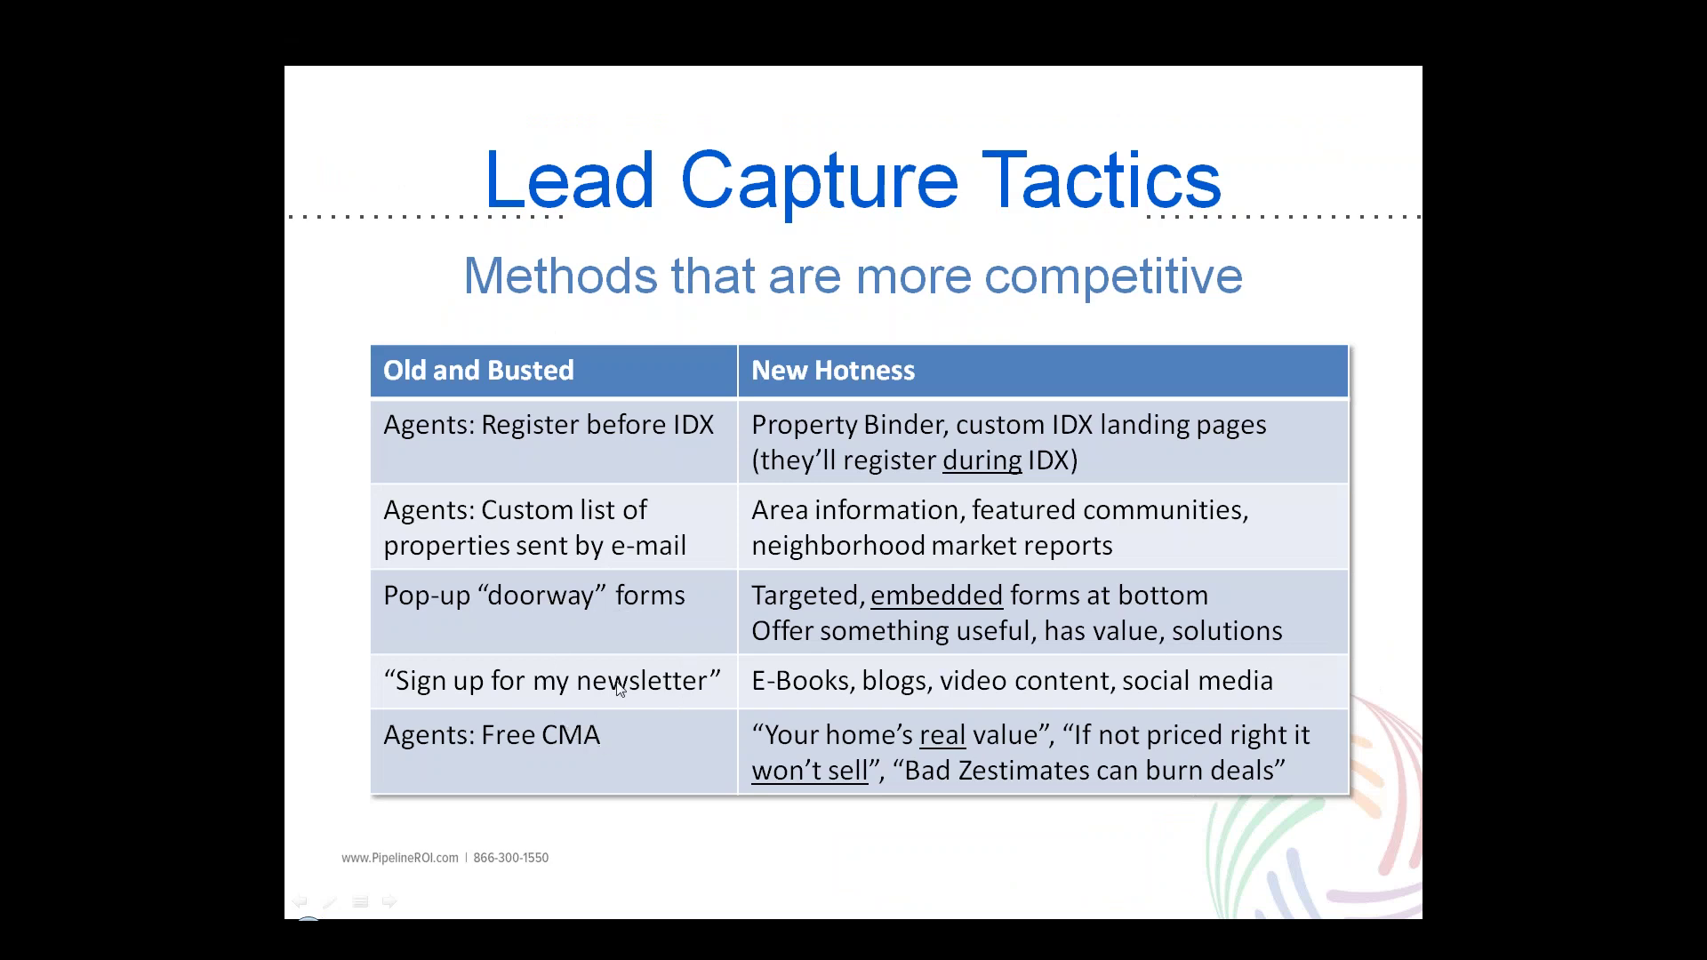
- Switch to the real estate website and open the Marketing Mistakes eBook page
click(548, 691)
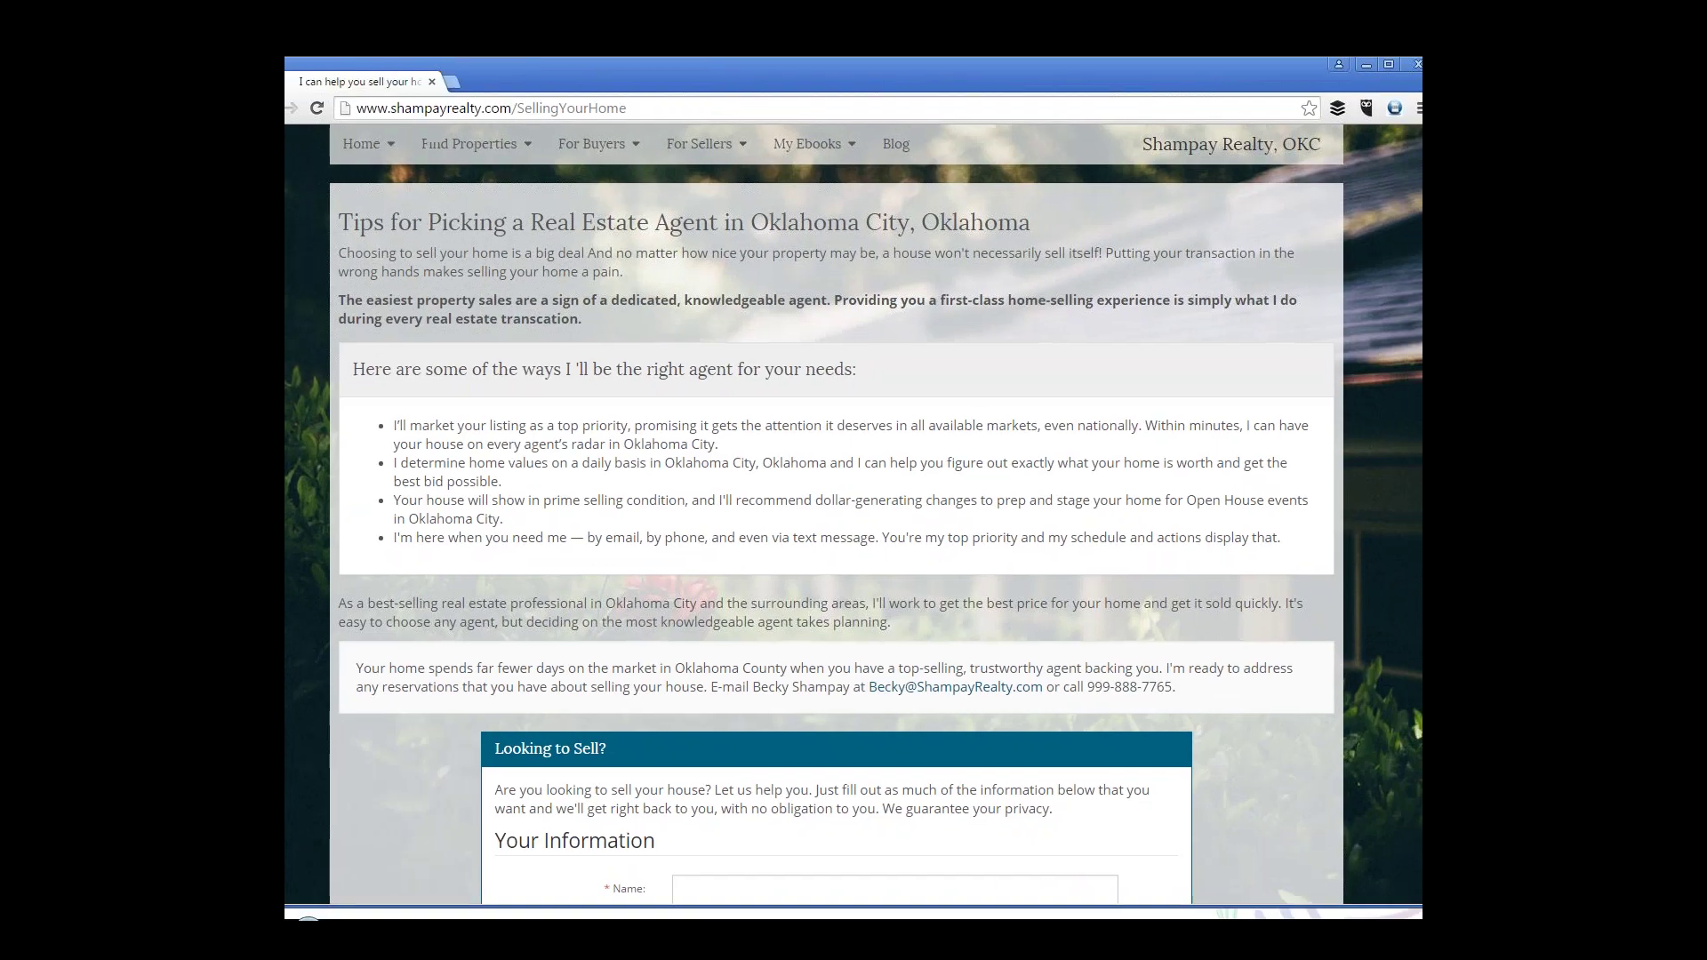
mouse_move(809, 145)
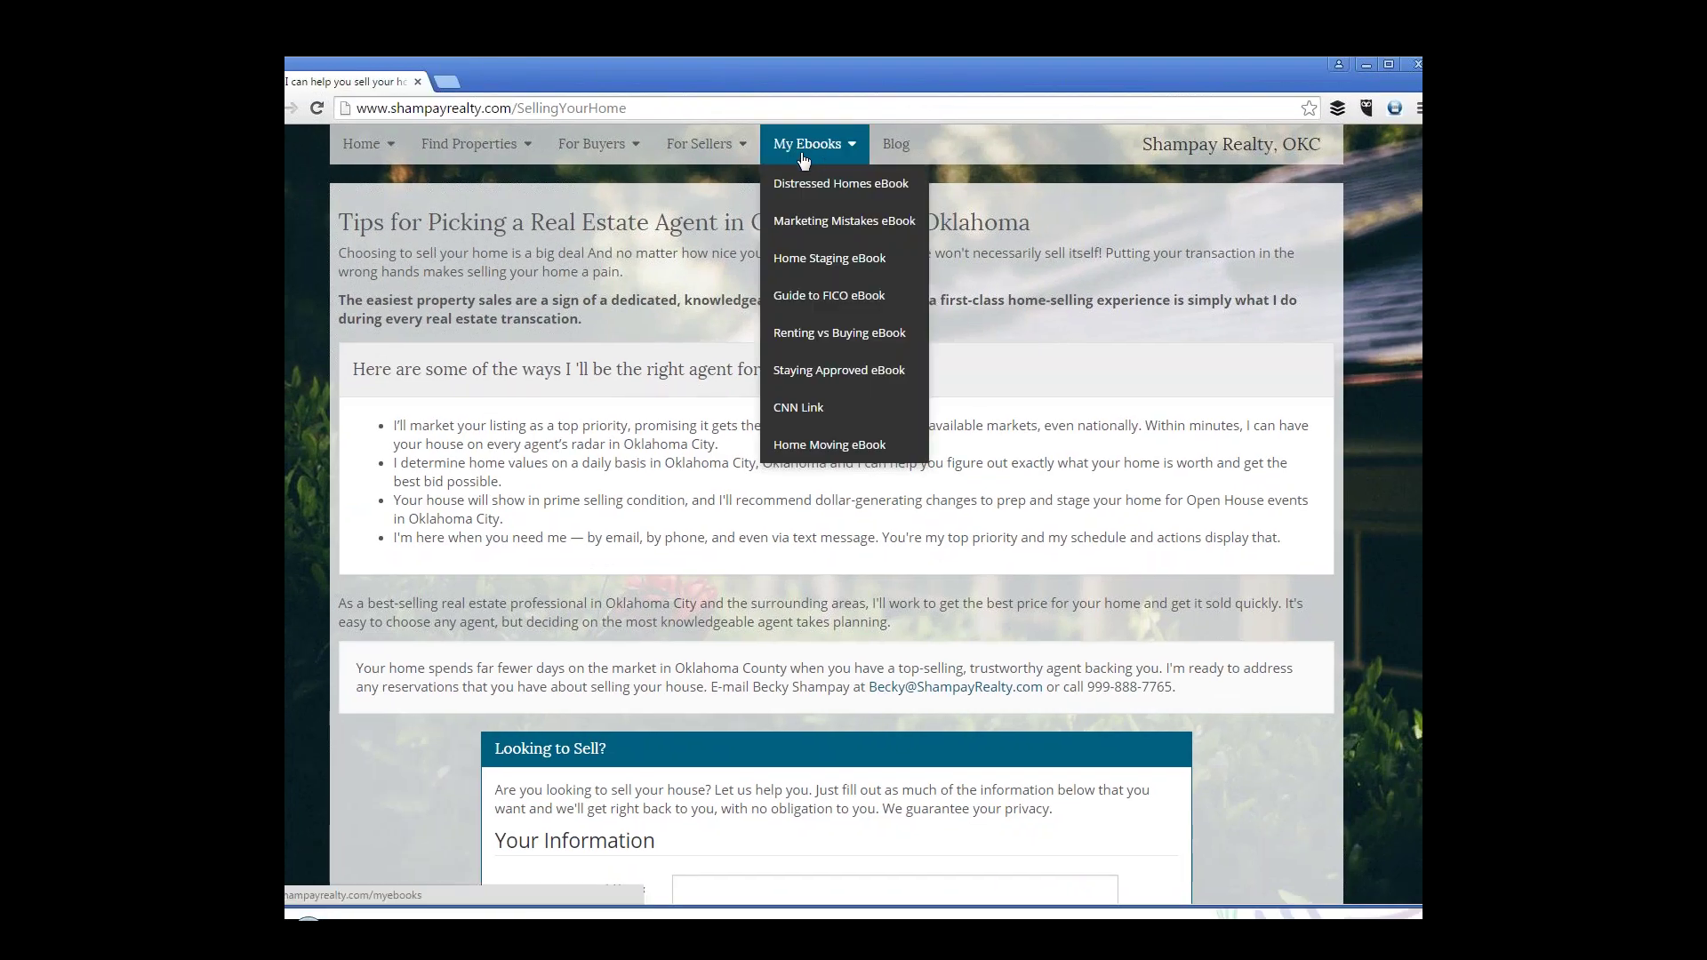
click(842, 222)
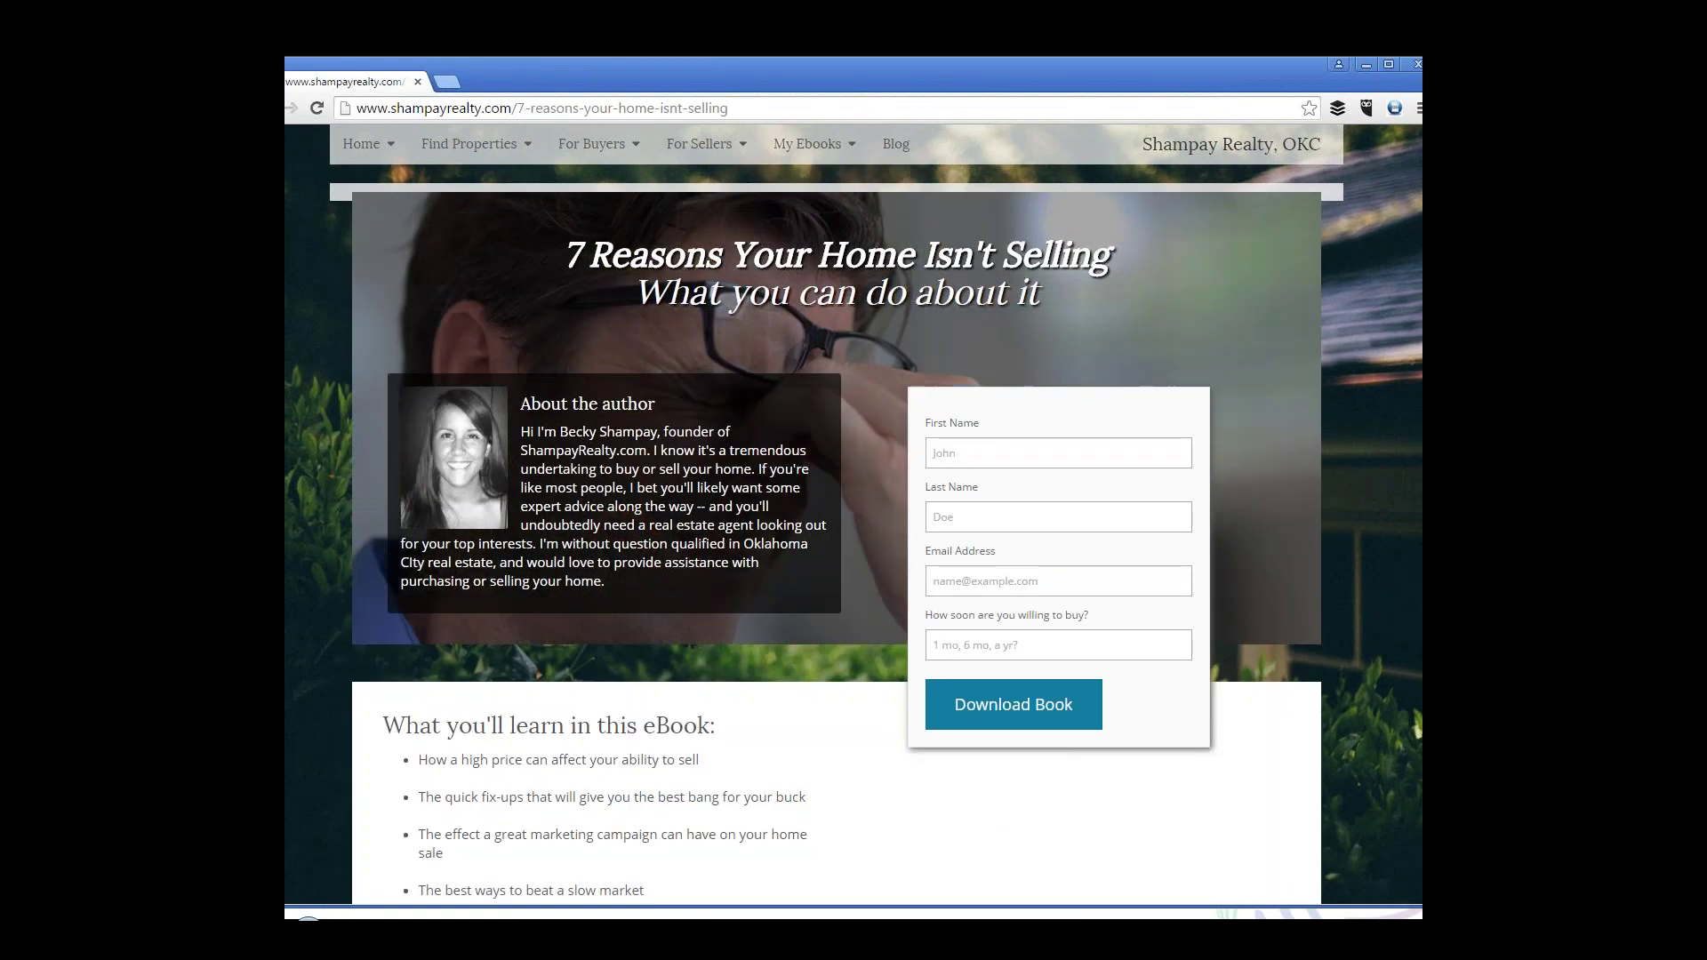
- Examine the eBook page's "What you'll learn" list, its download form and the "About the author" introduction
drag(399, 724, 725, 889)
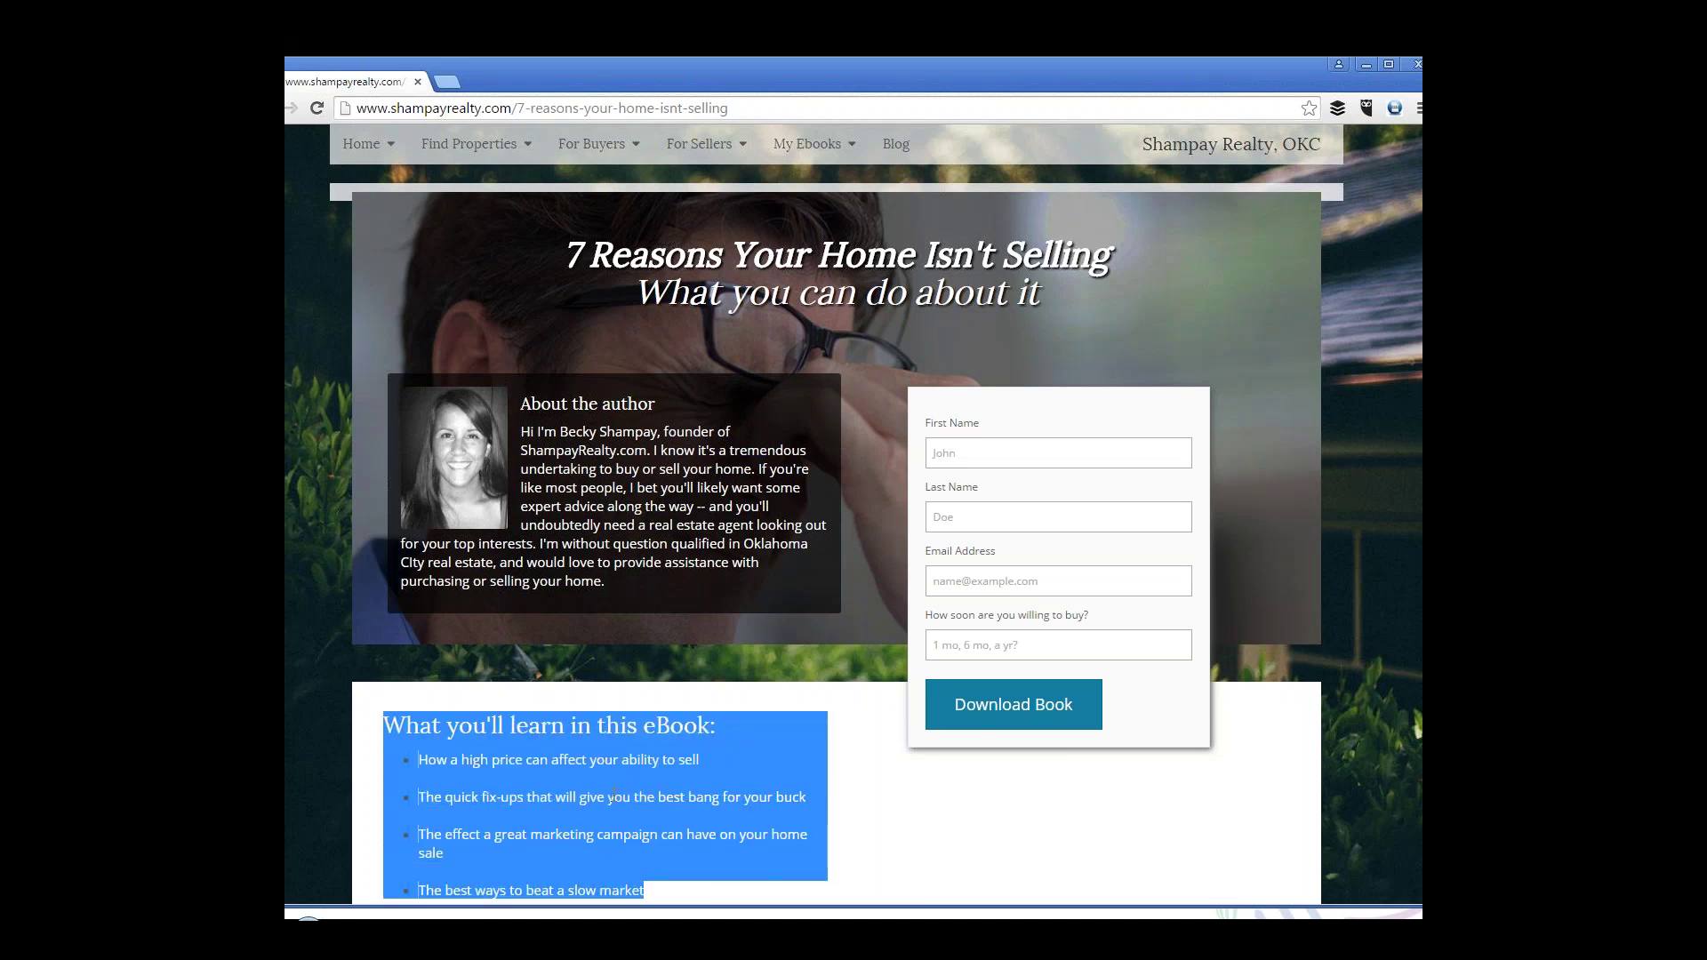
click(1023, 418)
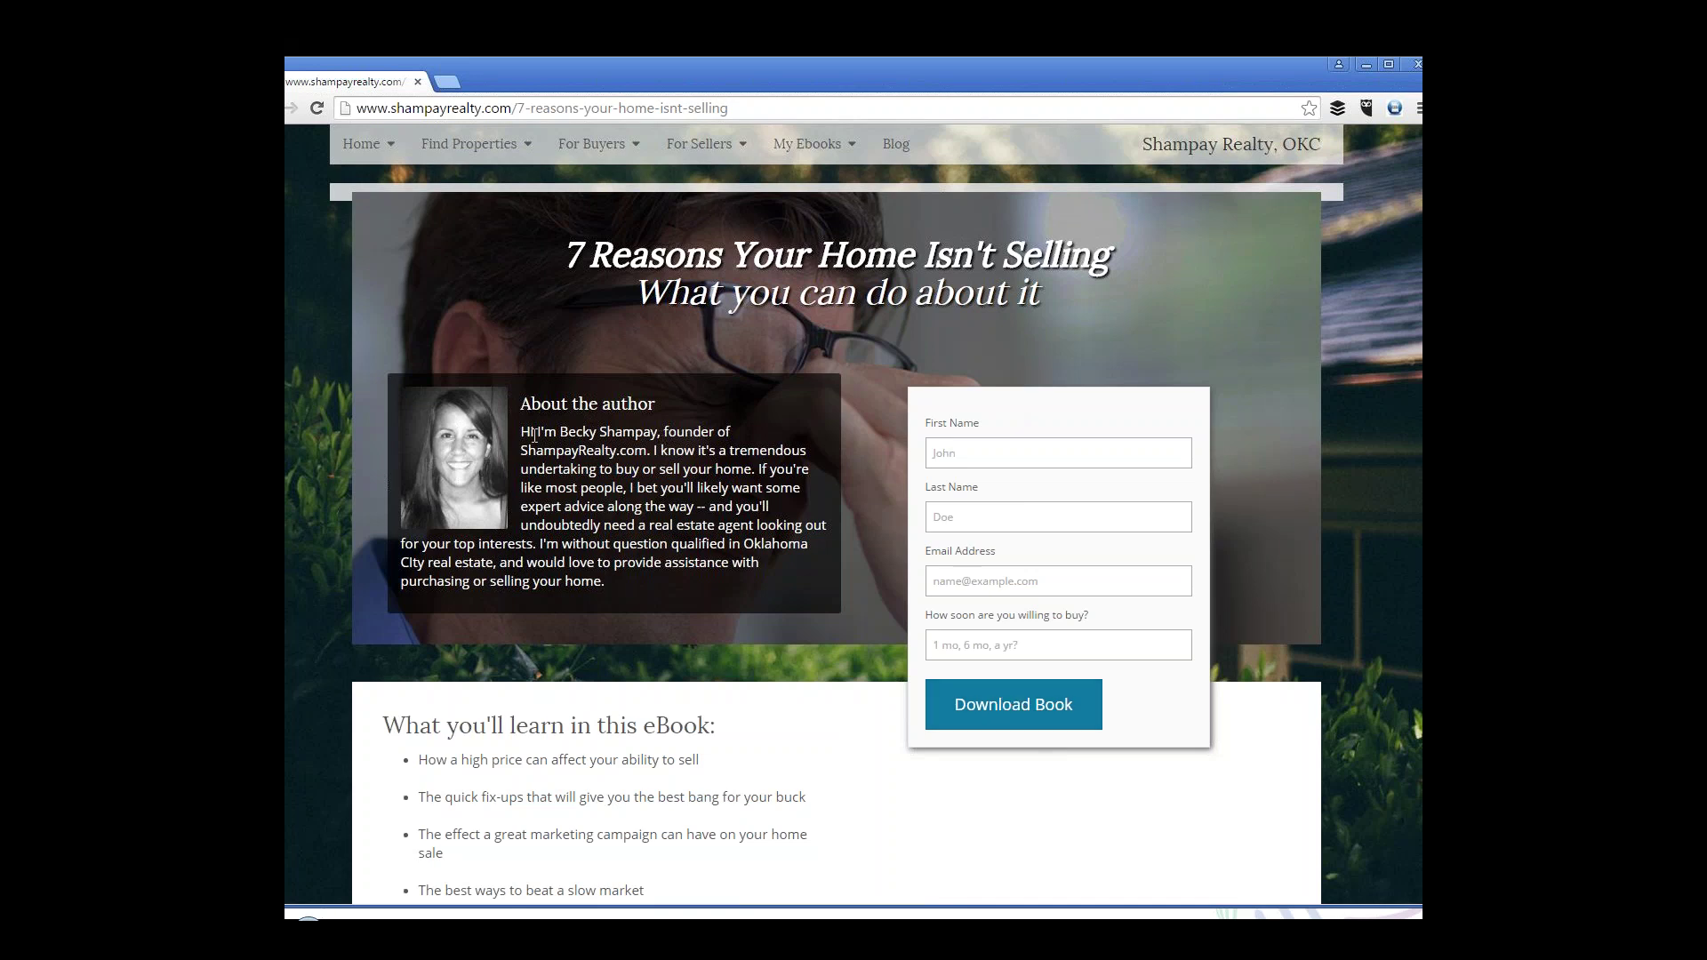
drag(524, 433, 661, 434)
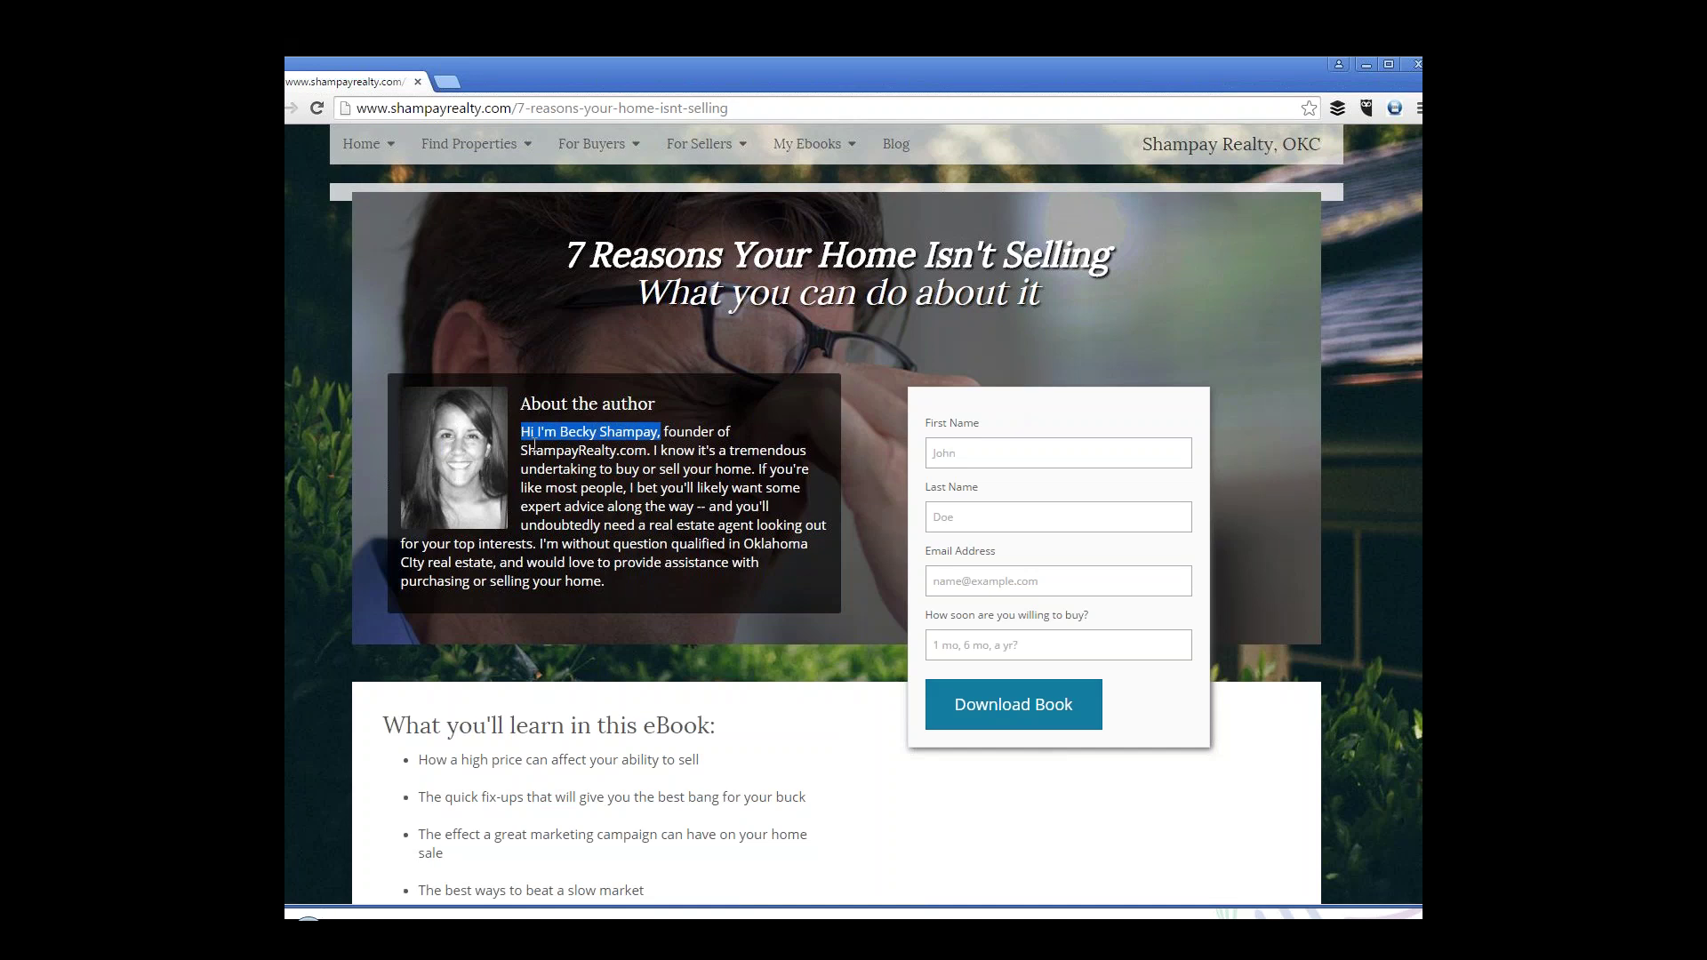
- Examine the title of the "7 Reasons Your Home Isn't Selling" eBook page, highlighting its wording
click(565, 679)
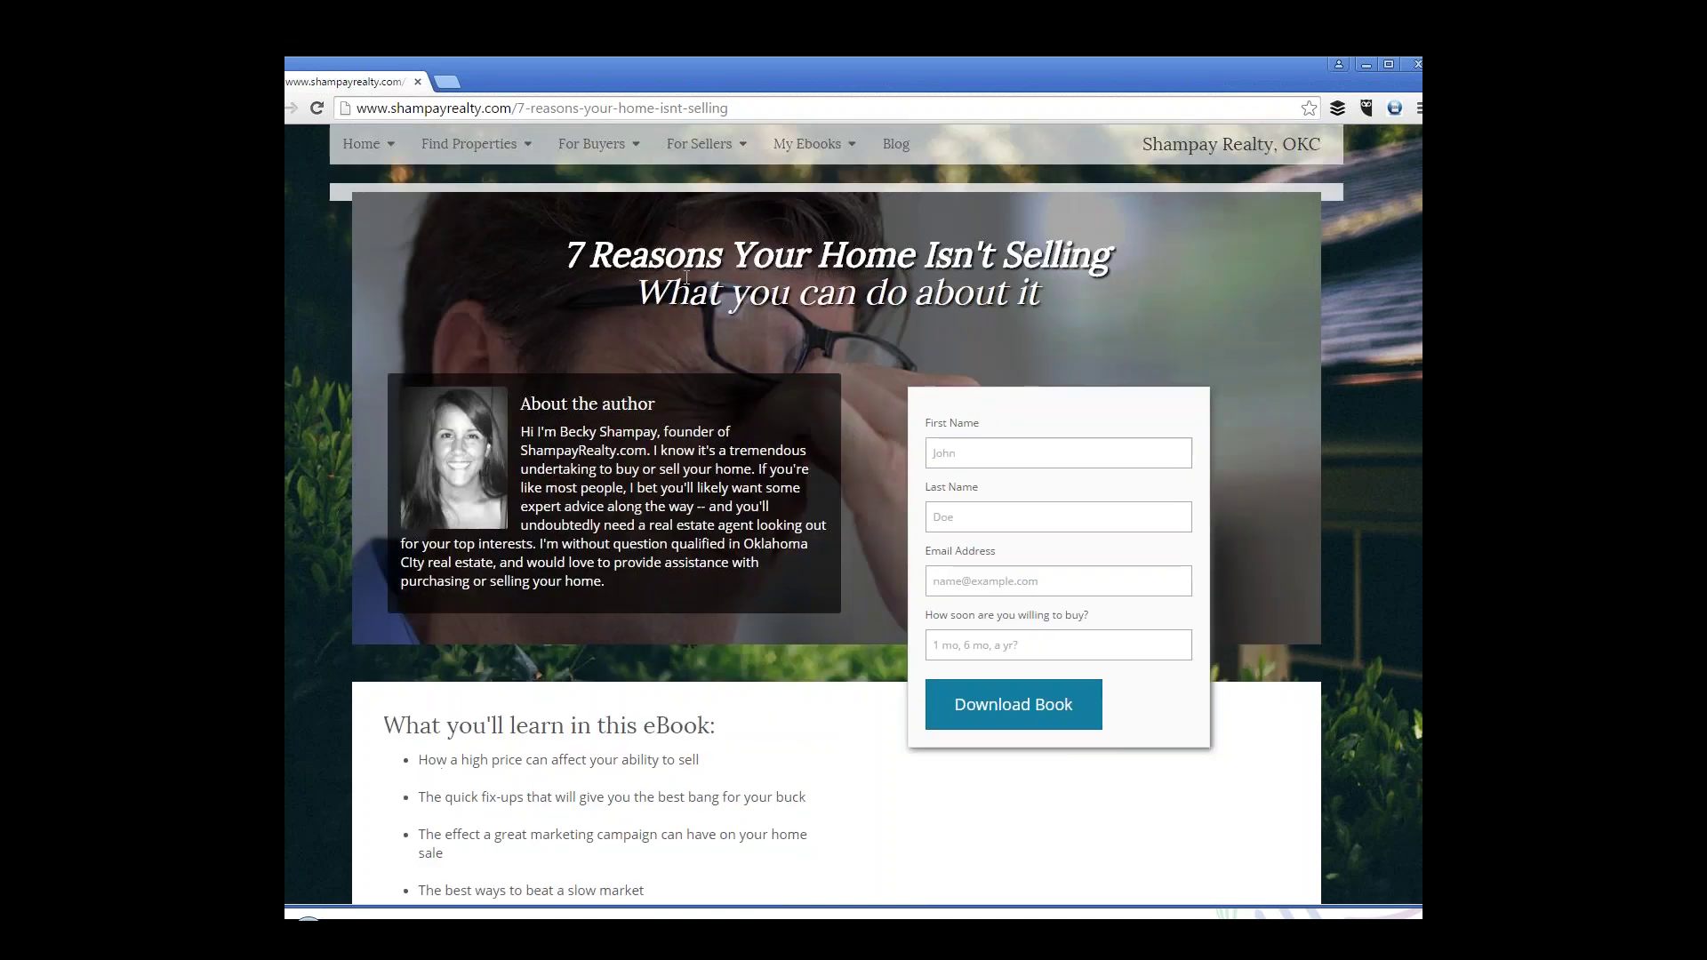
drag(582, 257, 1111, 260)
click(893, 238)
drag(582, 257, 724, 258)
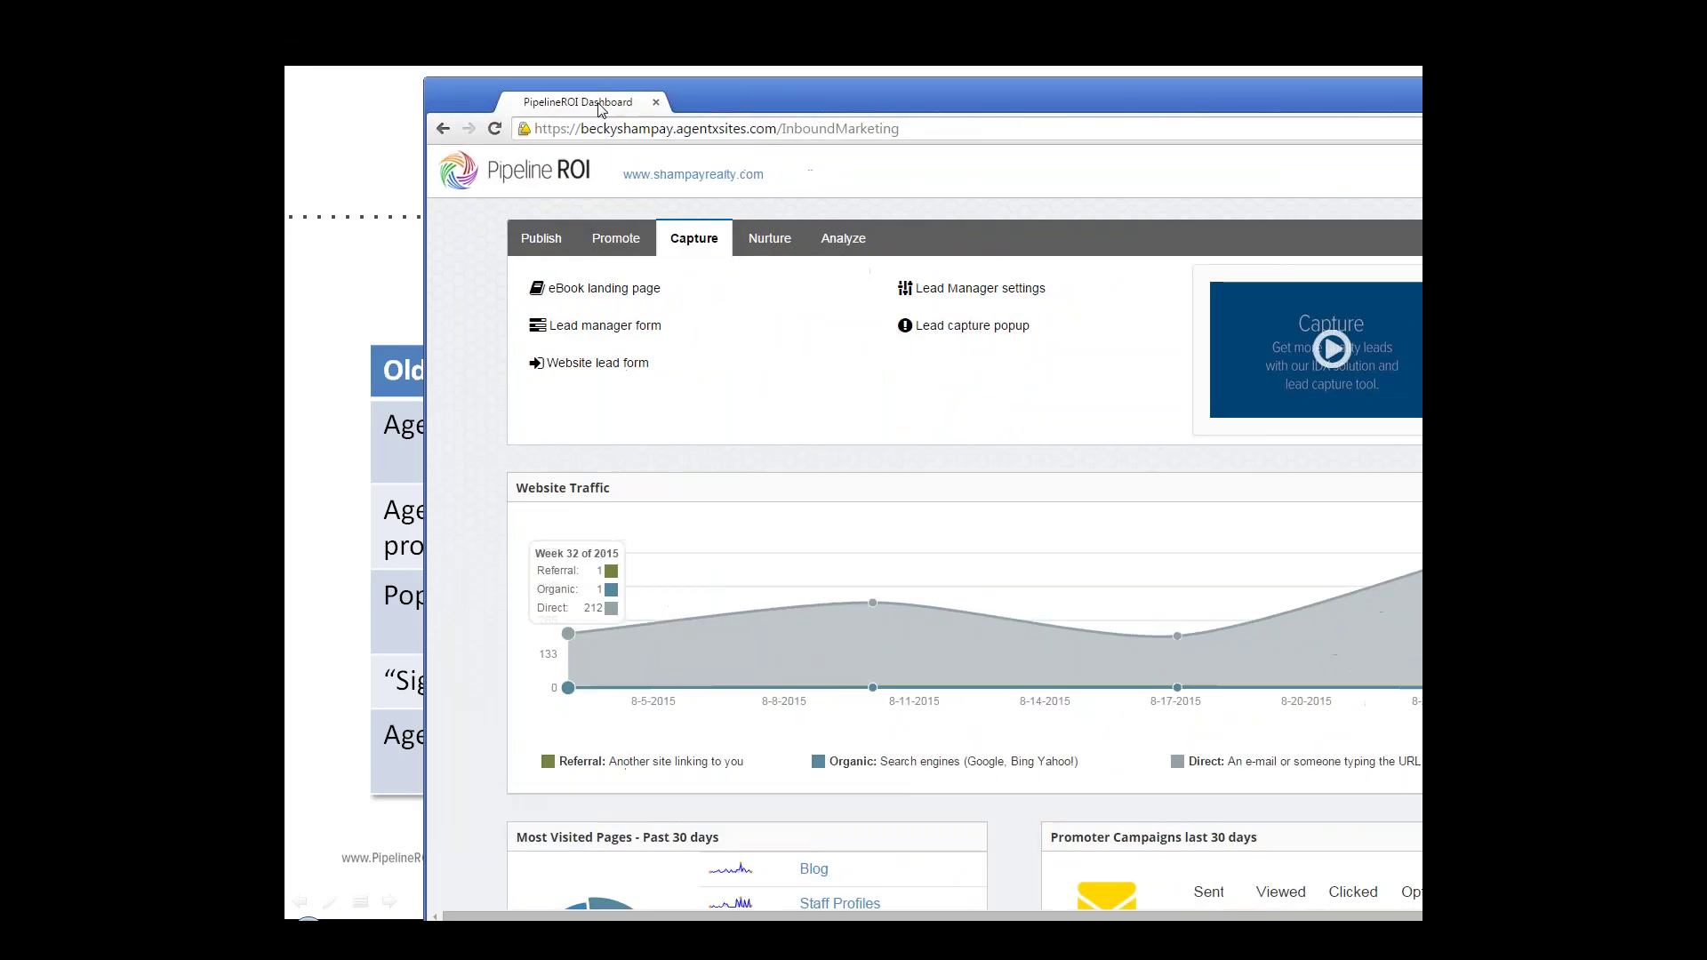
- Switch to the PipelineROI dashboard, open the eBook landing page editor and set the book subject to Home Staging Tips
click(603, 245)
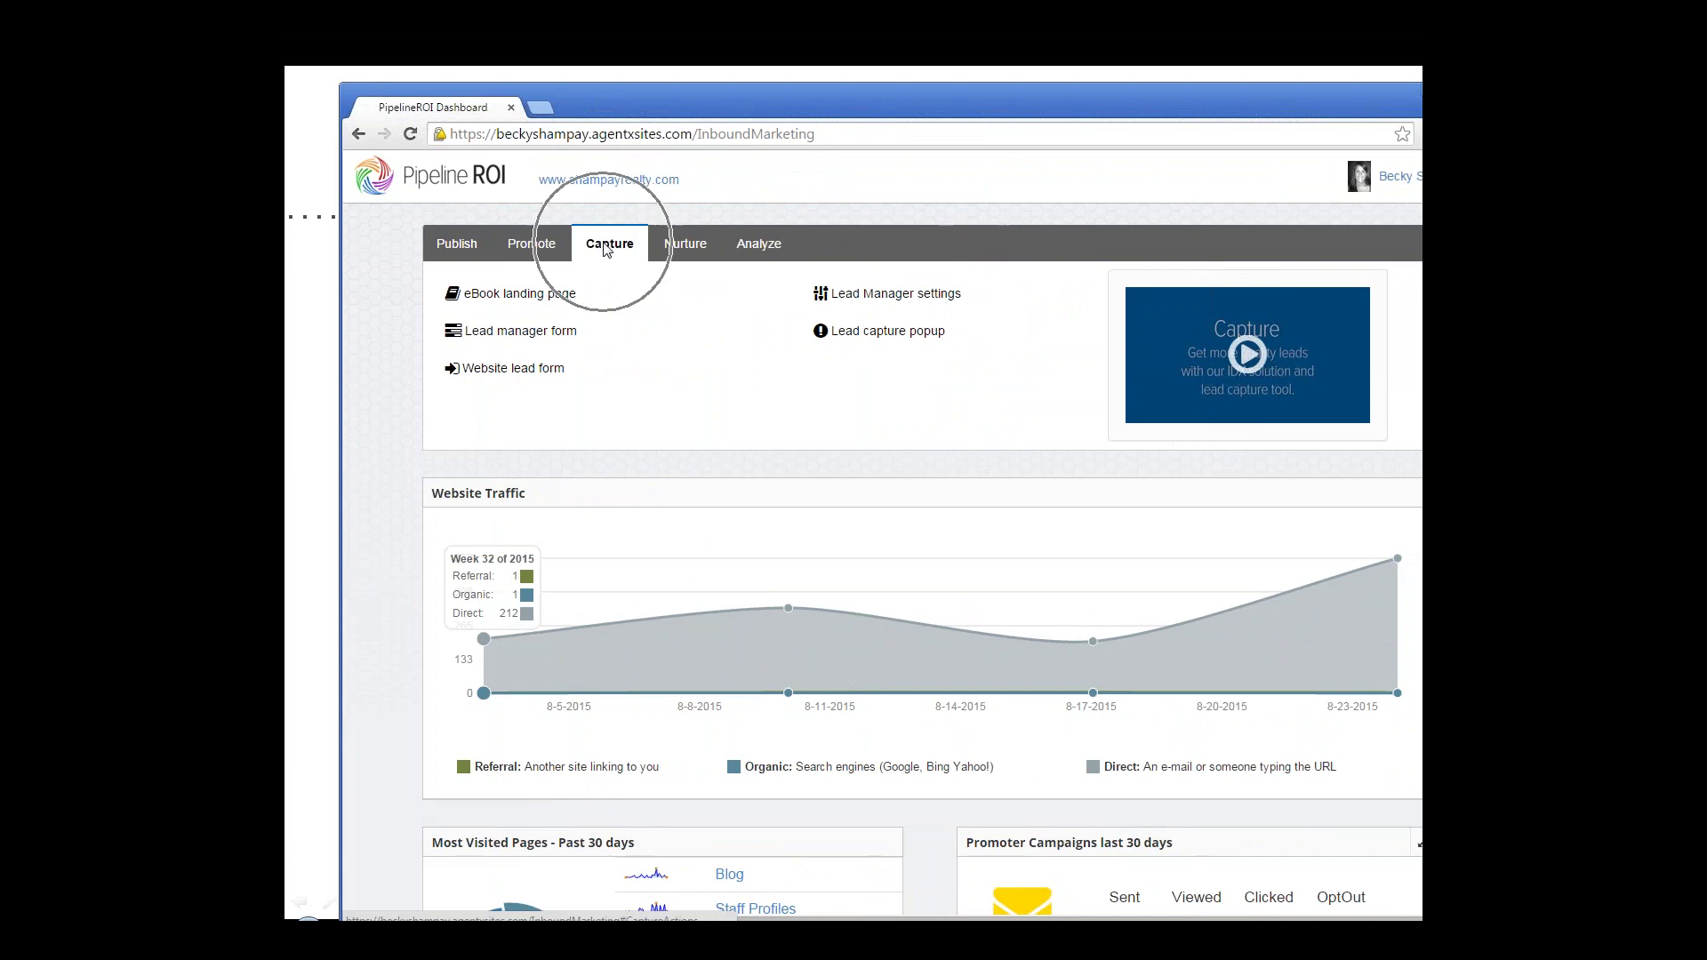
click(529, 300)
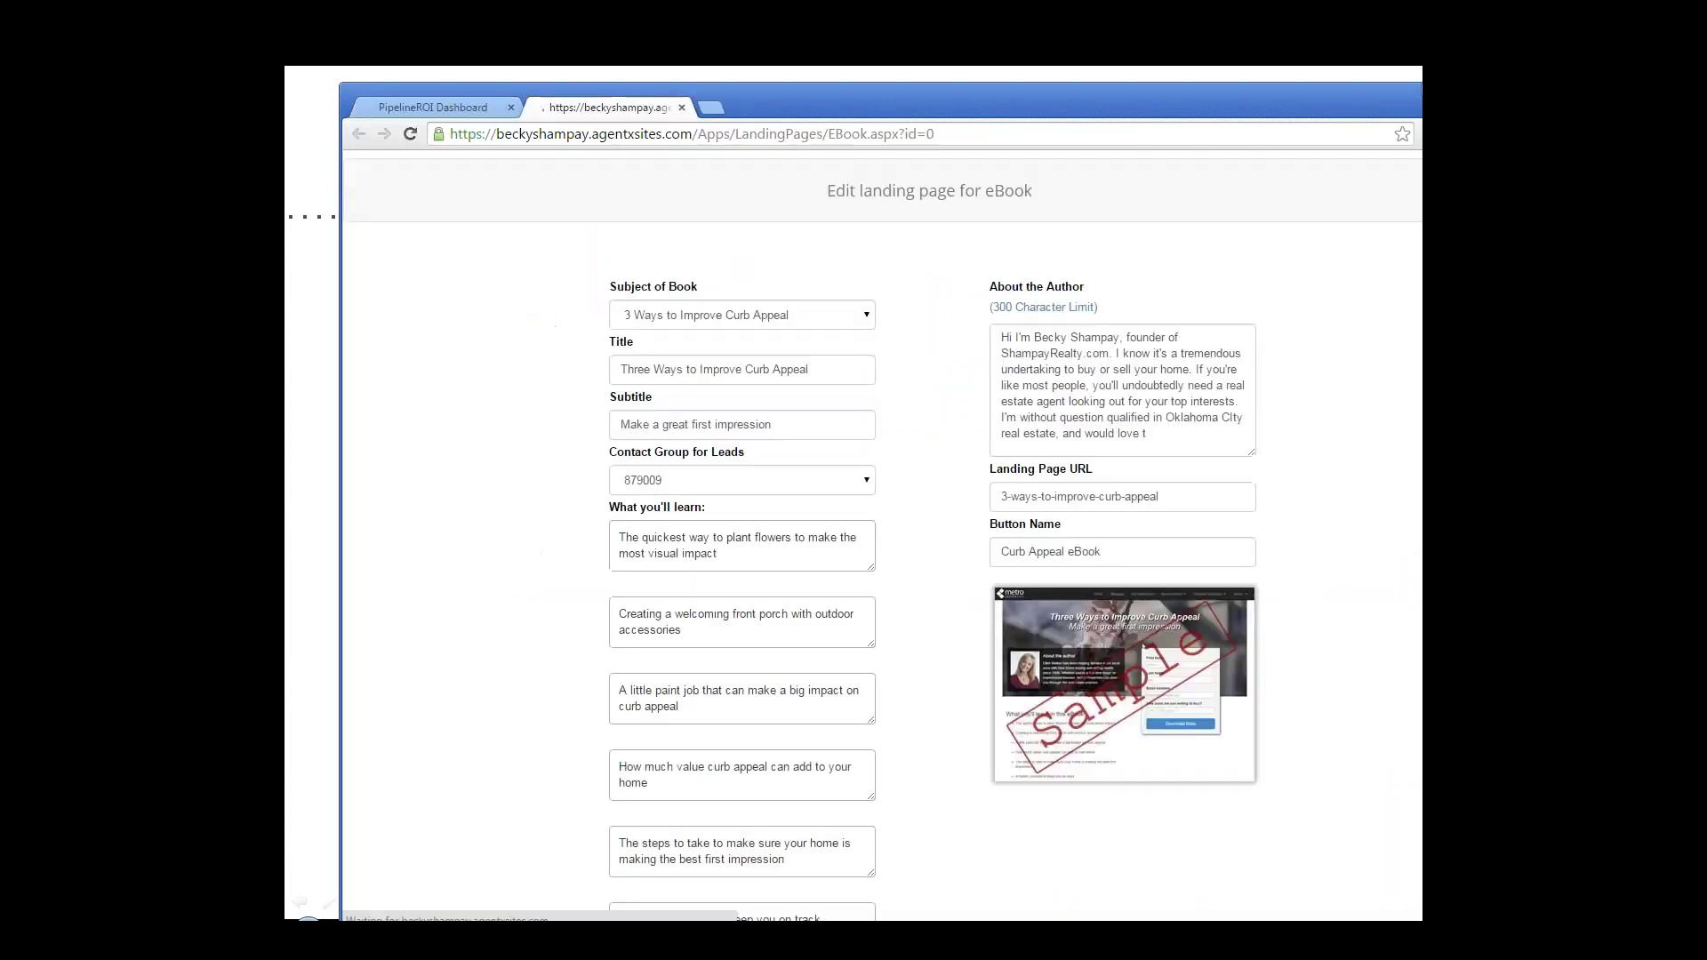
click(789, 325)
click(771, 382)
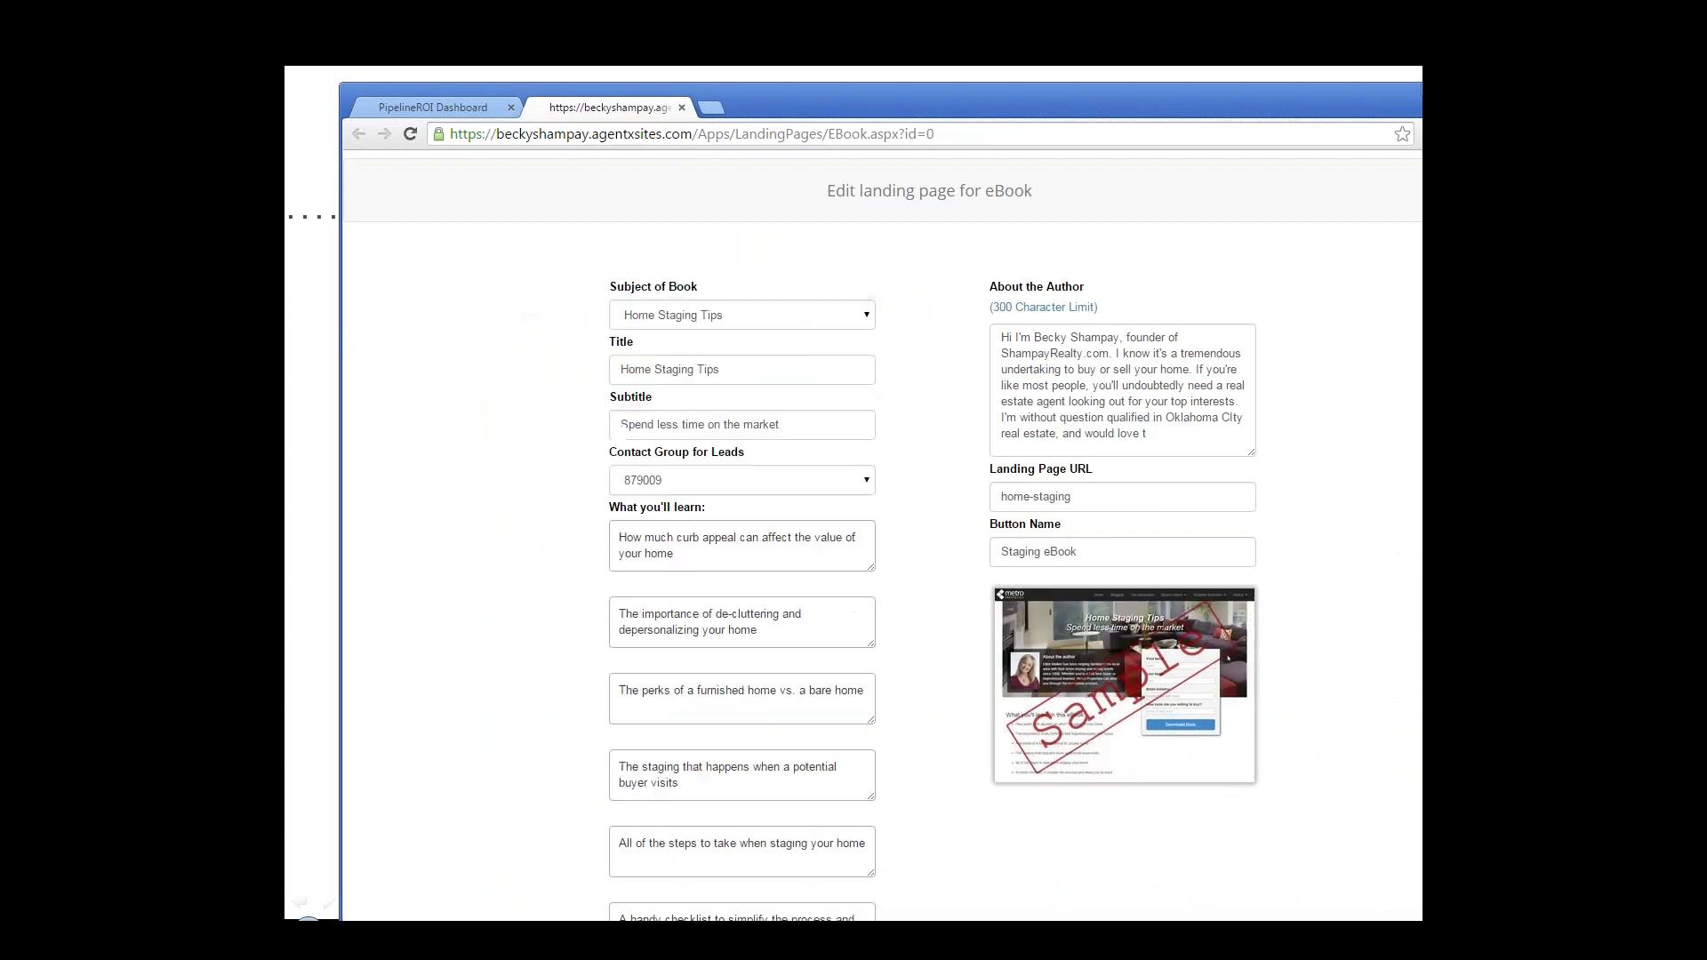
- Examine the Home Staging Tips landing page's author text, "What you'll learn" entries and save options
drag(1217, 443, 1039, 355)
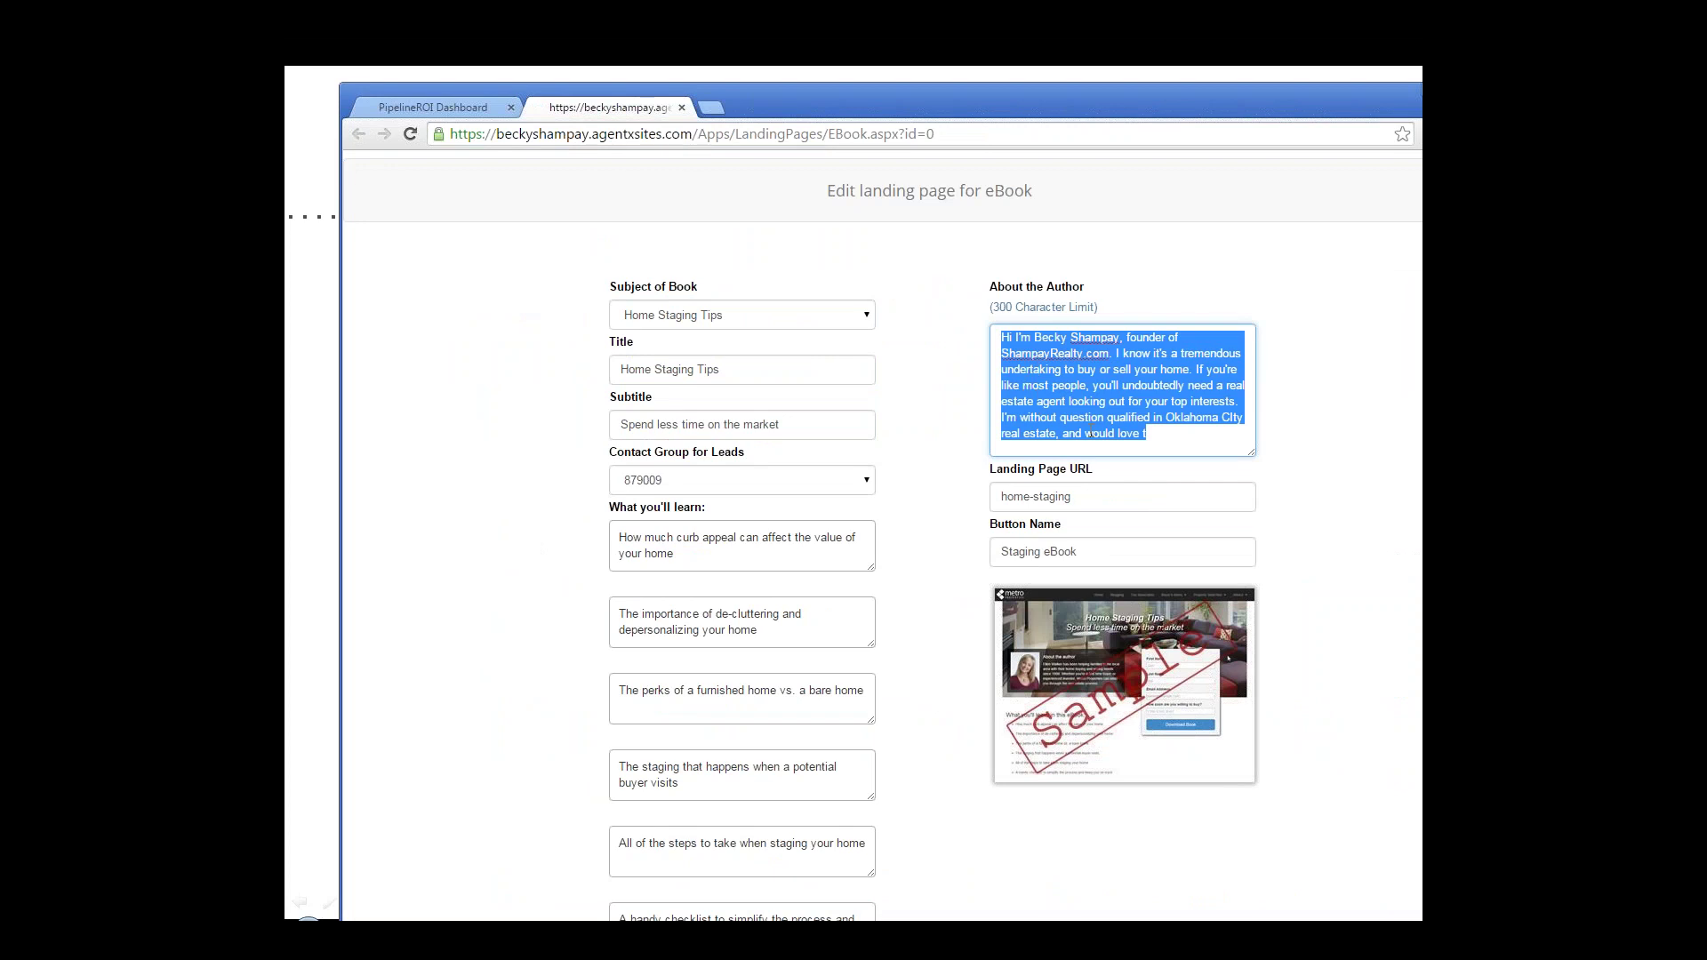
scroll(1368, 552, down, 2)
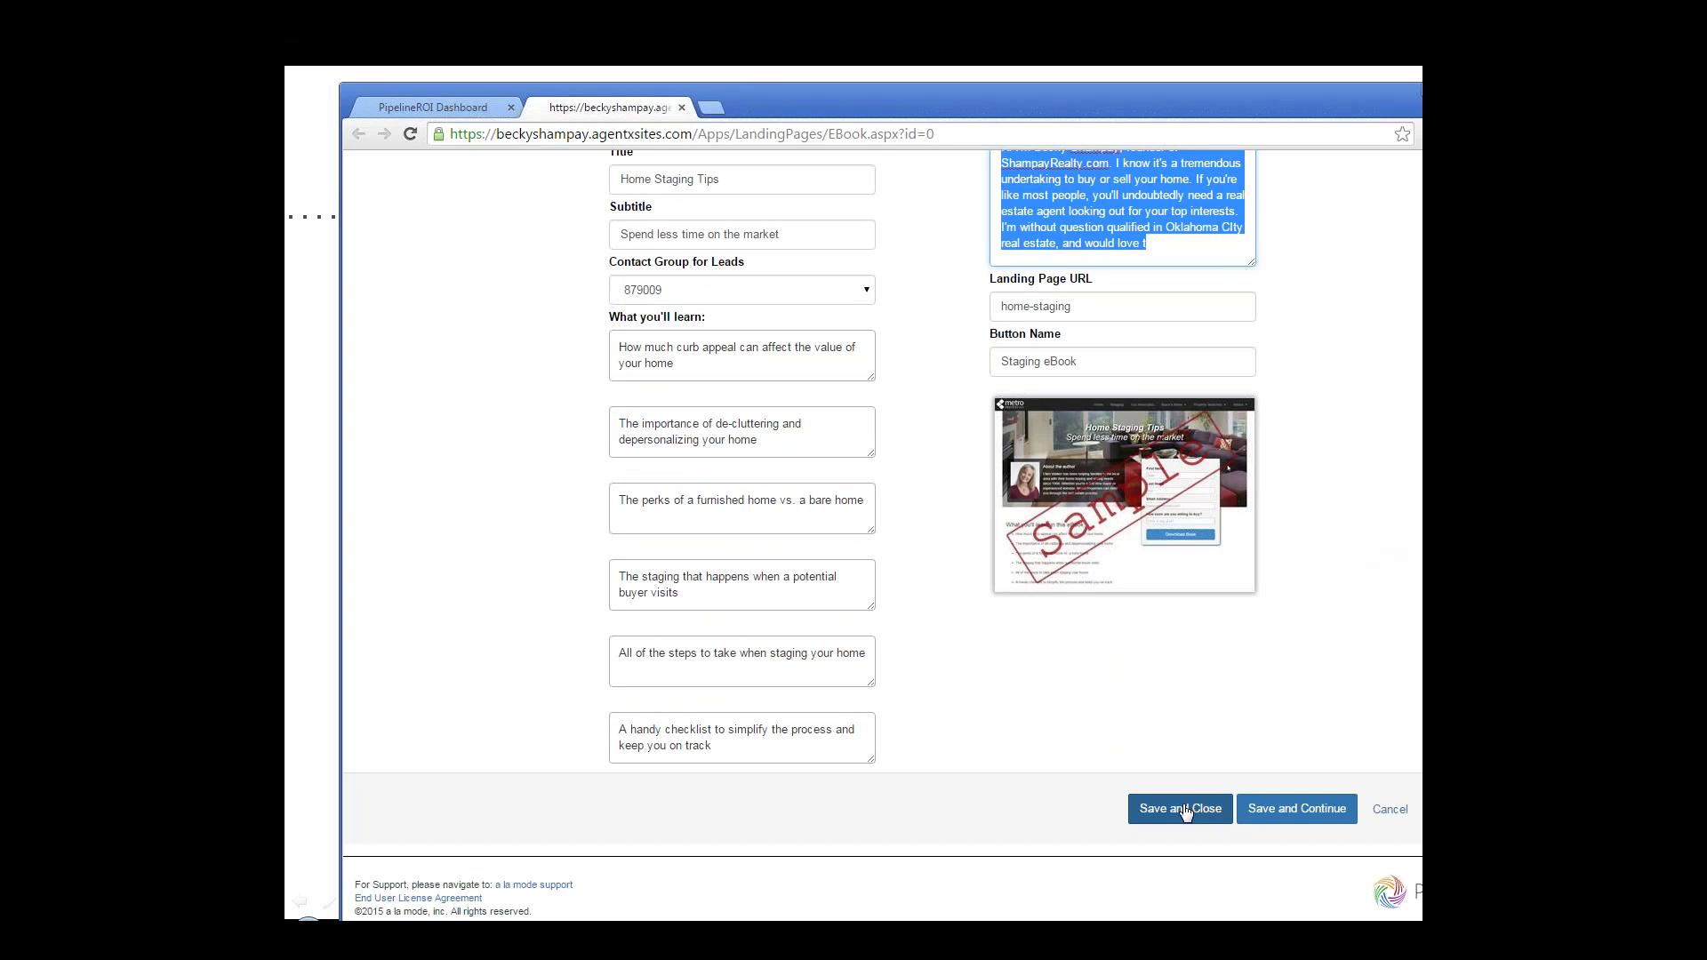
drag(842, 750, 619, 729)
click(744, 656)
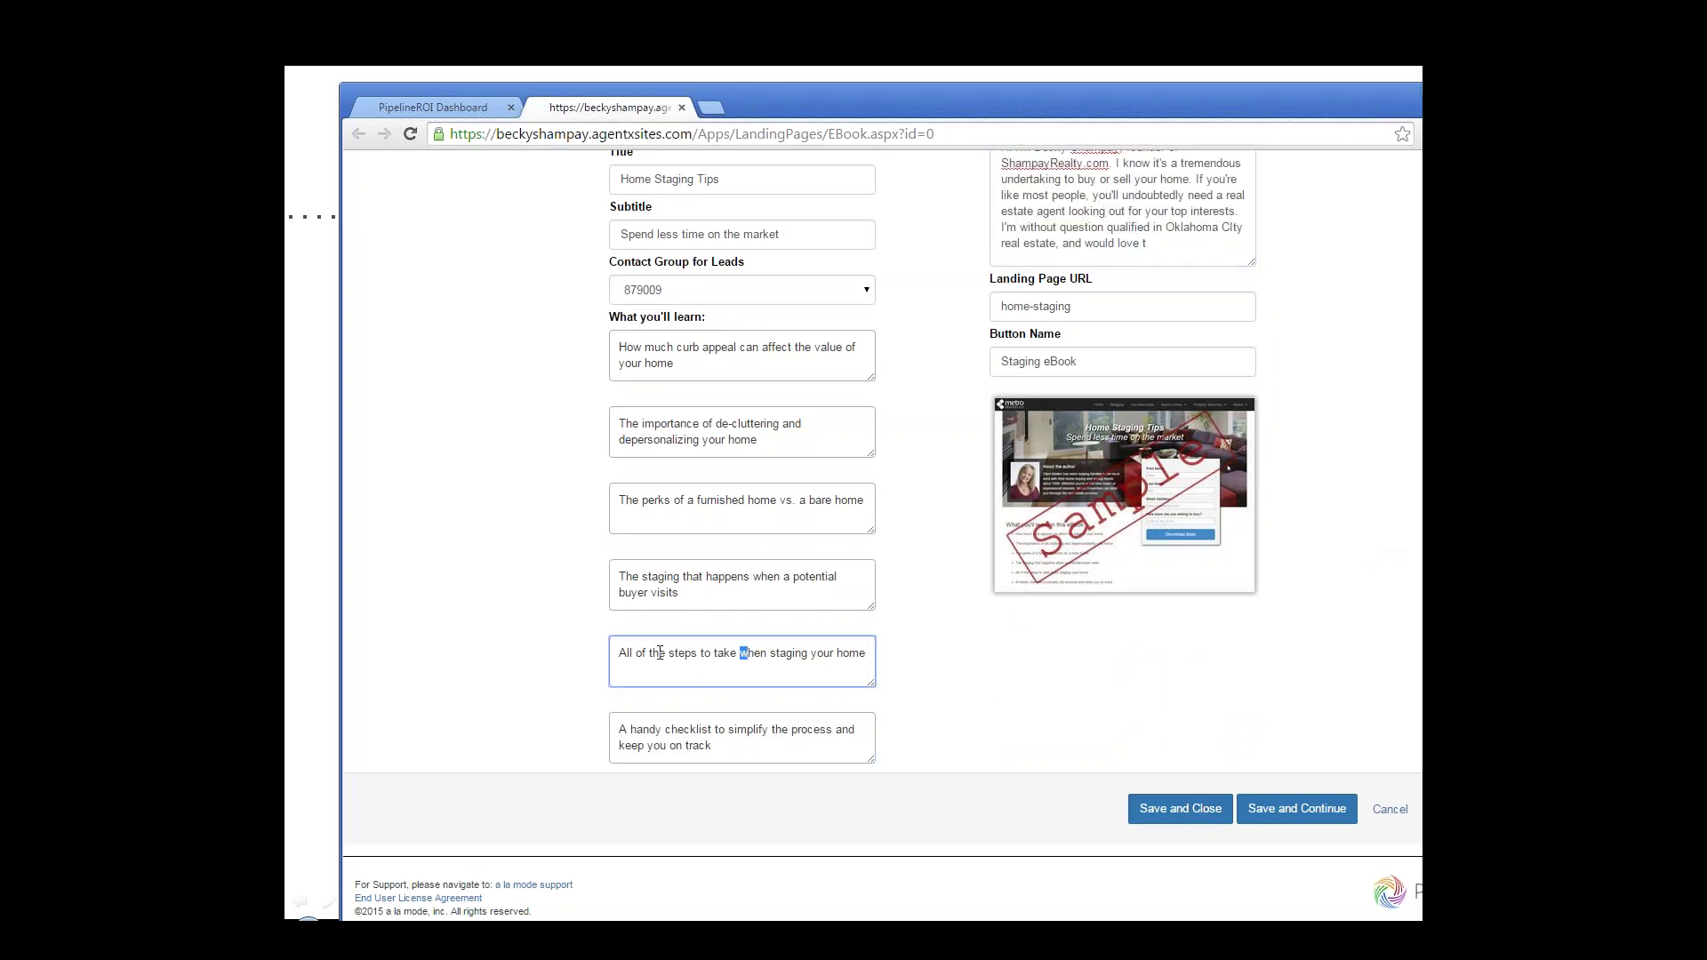
click(947, 712)
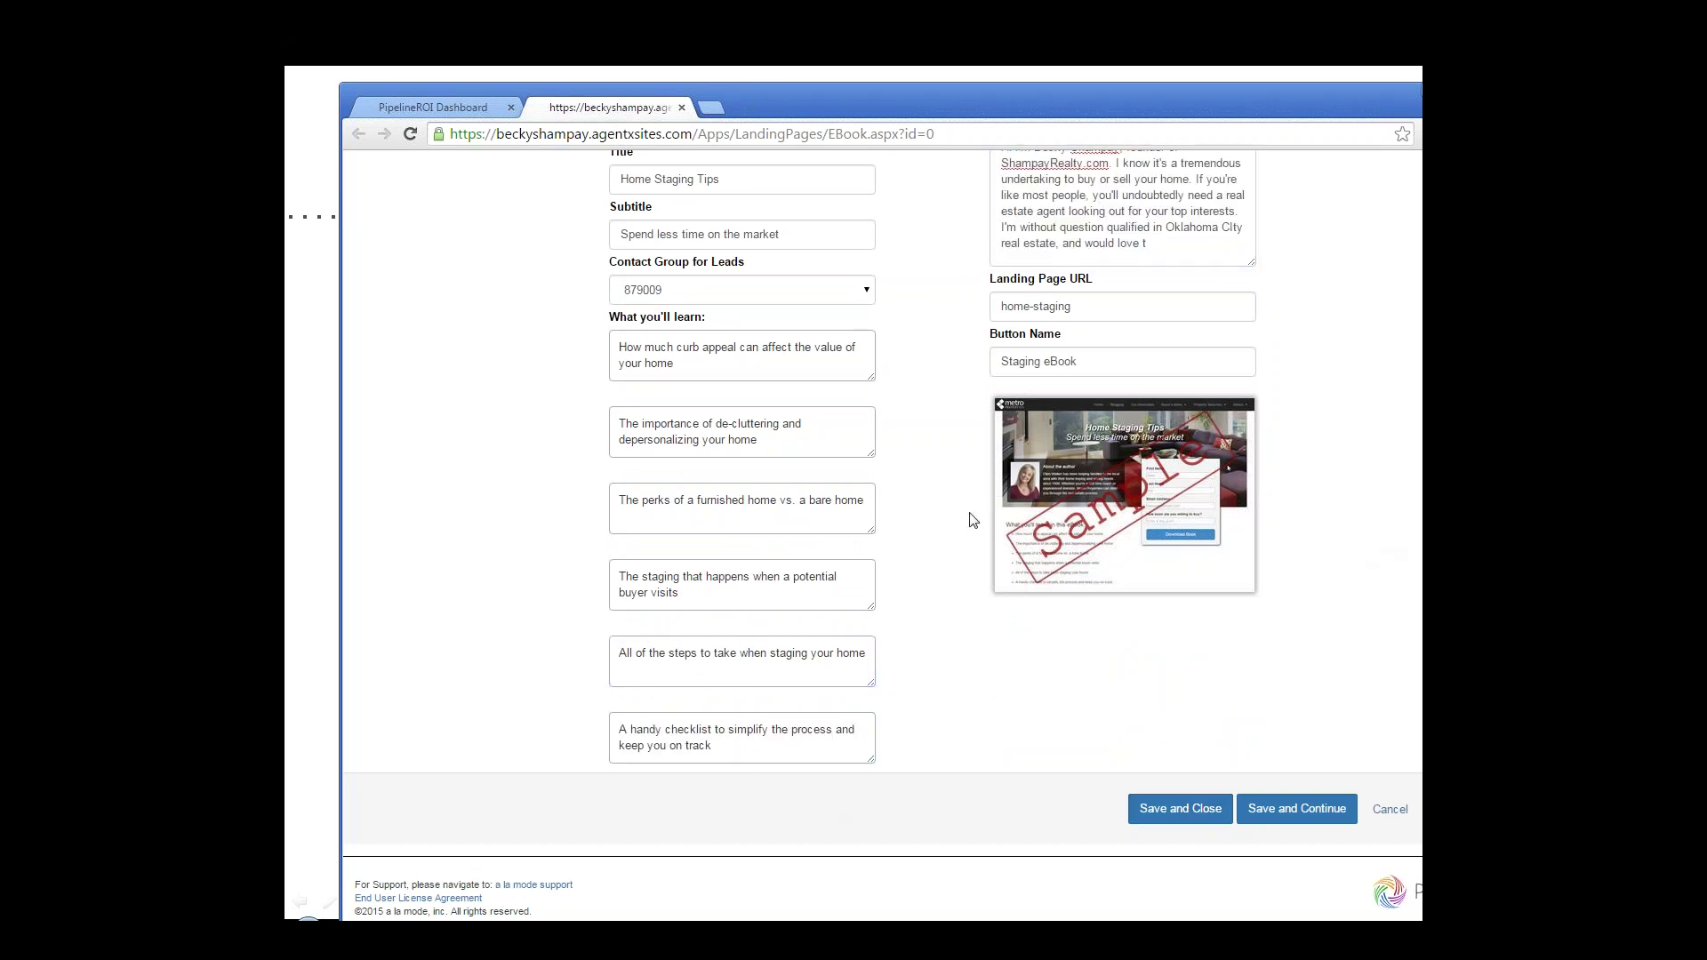
scroll(958, 544, up, 2)
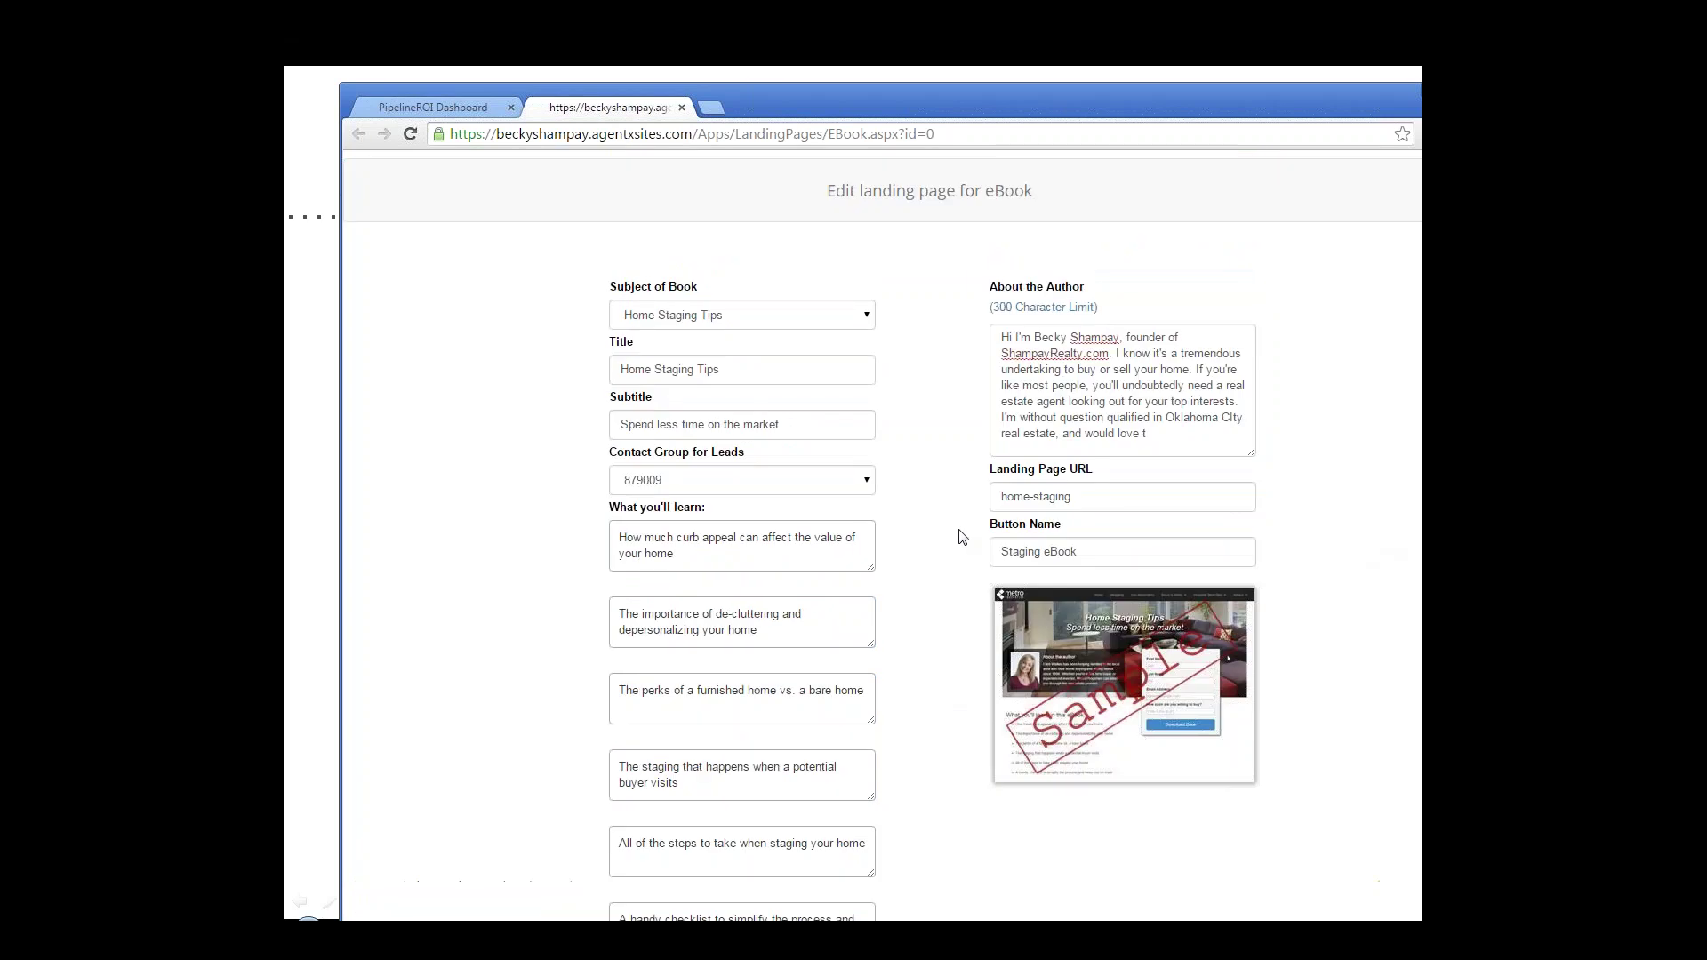
- Close the eBook landing page editor without saving and return to the e-books and social media row of the Lead Capture Tactics slide
click(682, 108)
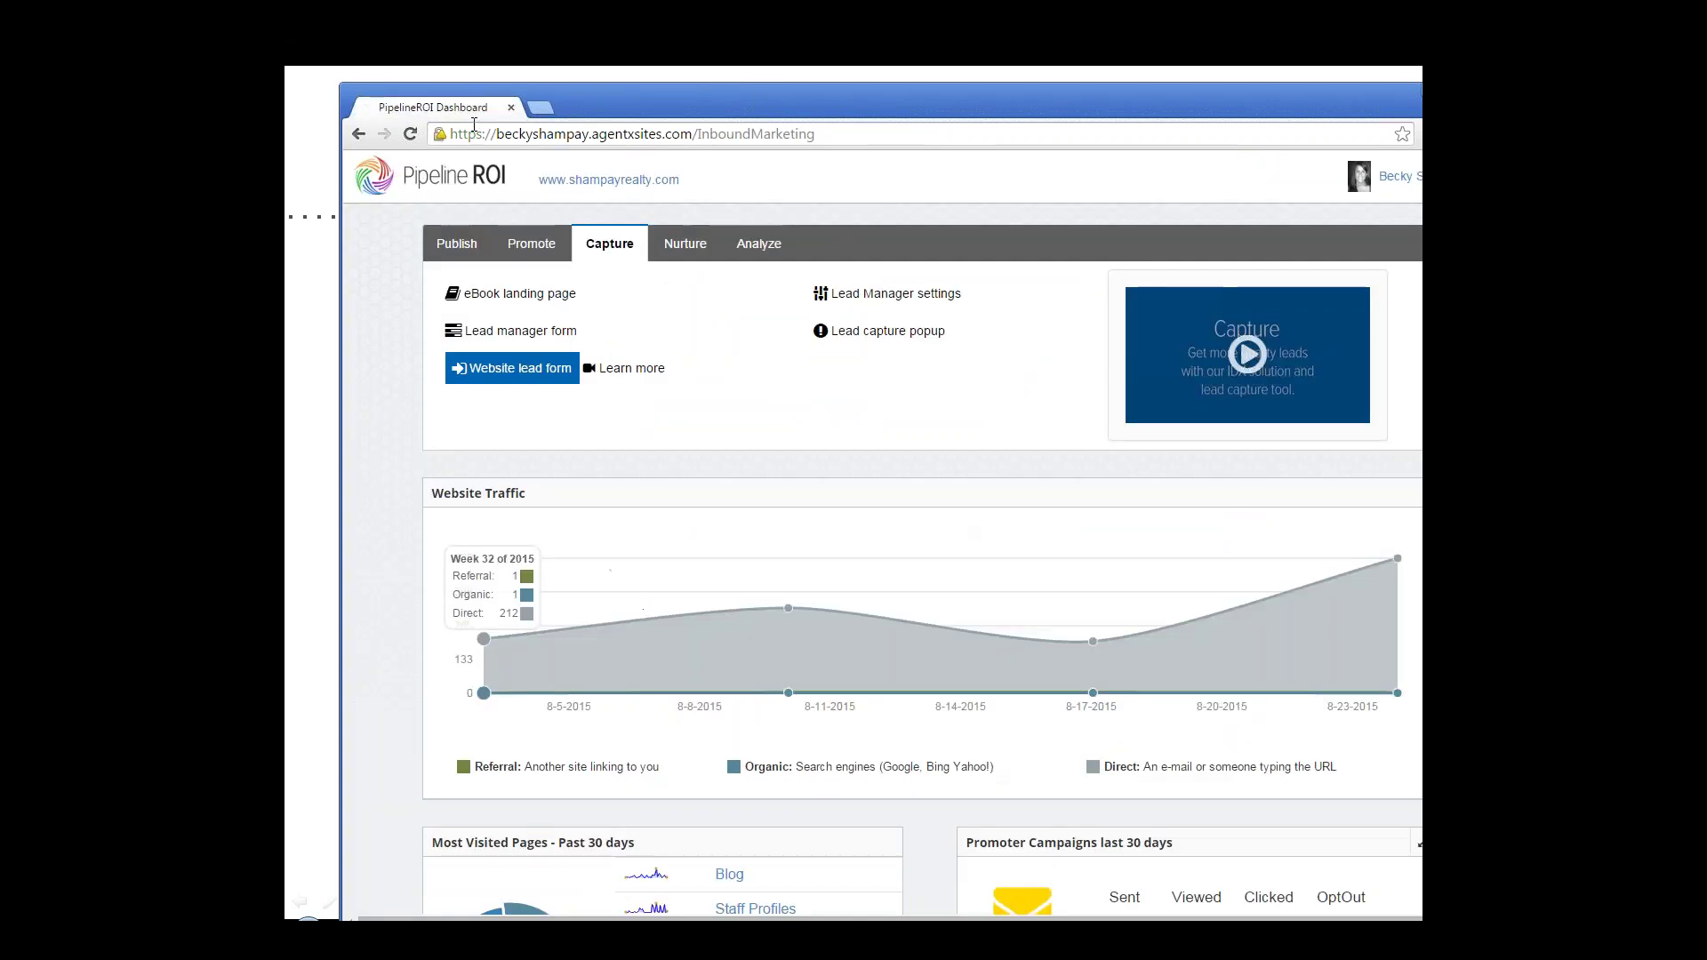
key(alt+Tab)
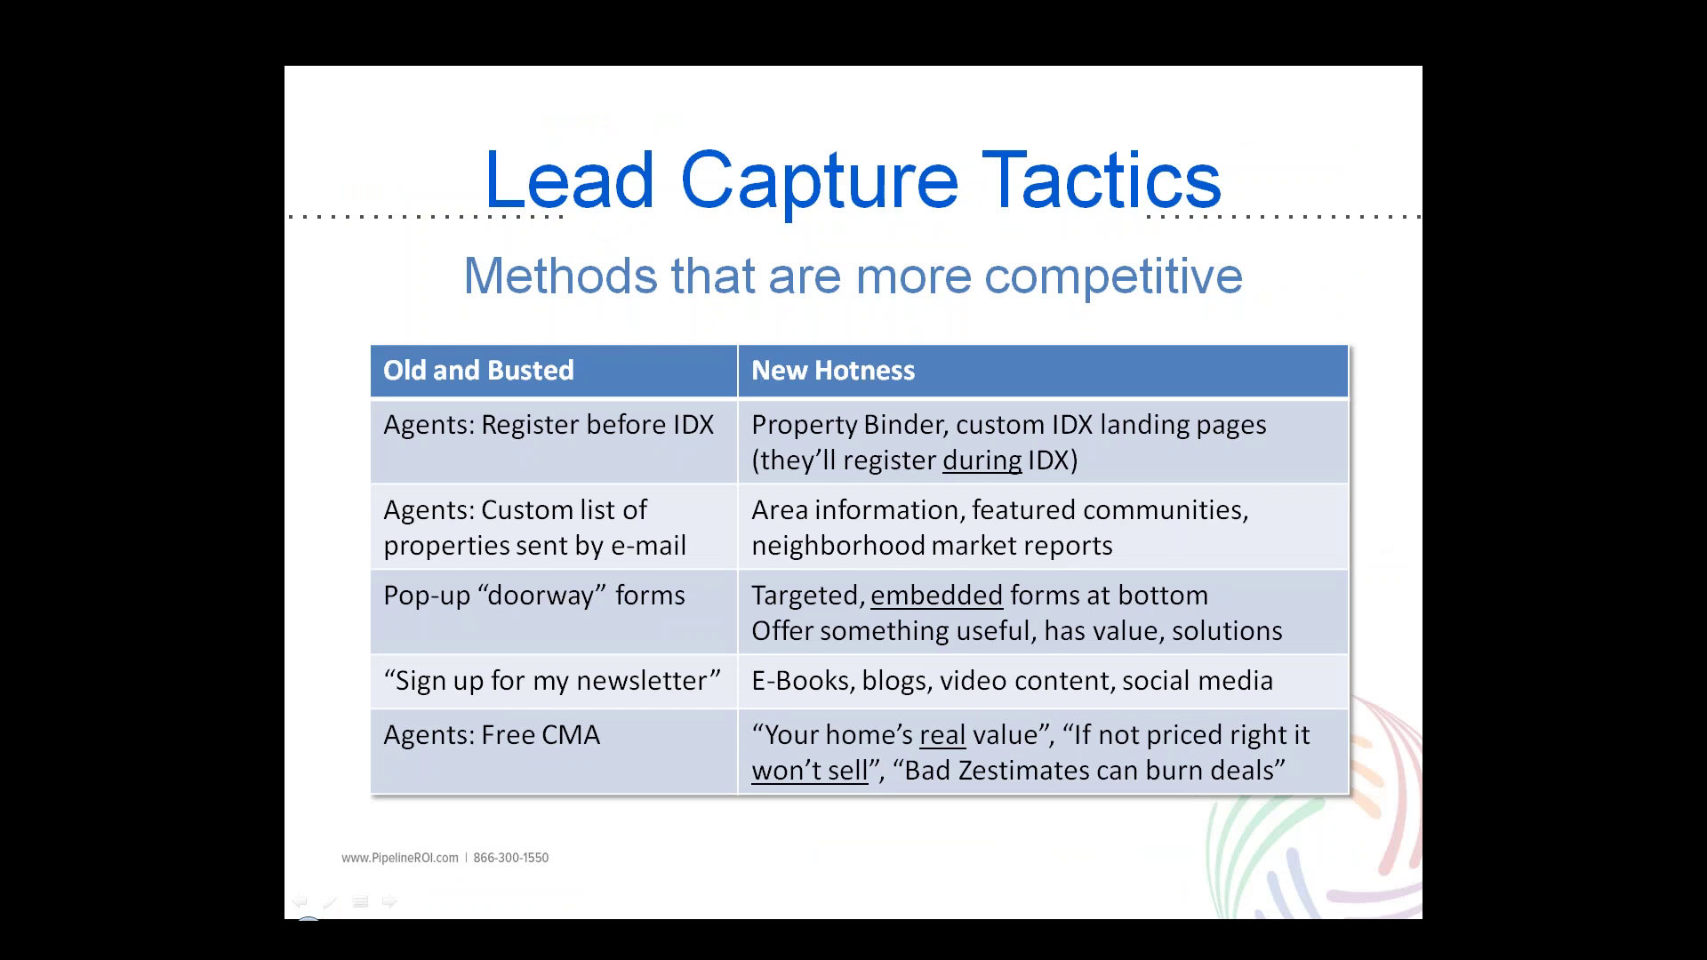
click(905, 692)
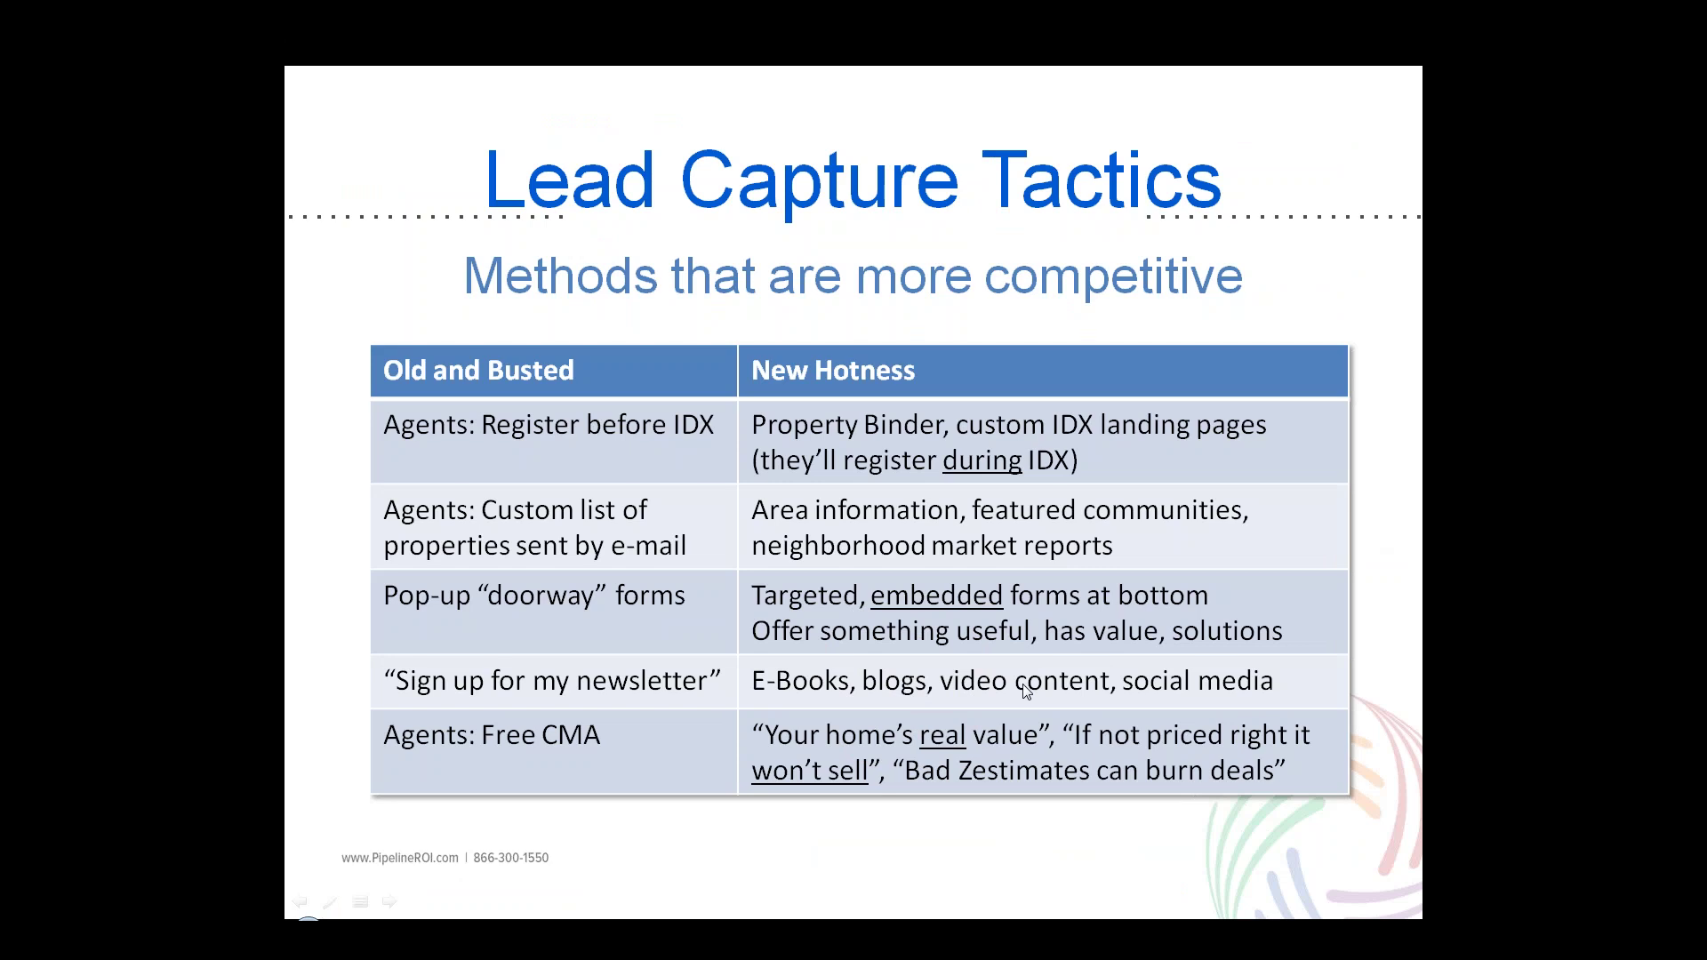
click(1220, 685)
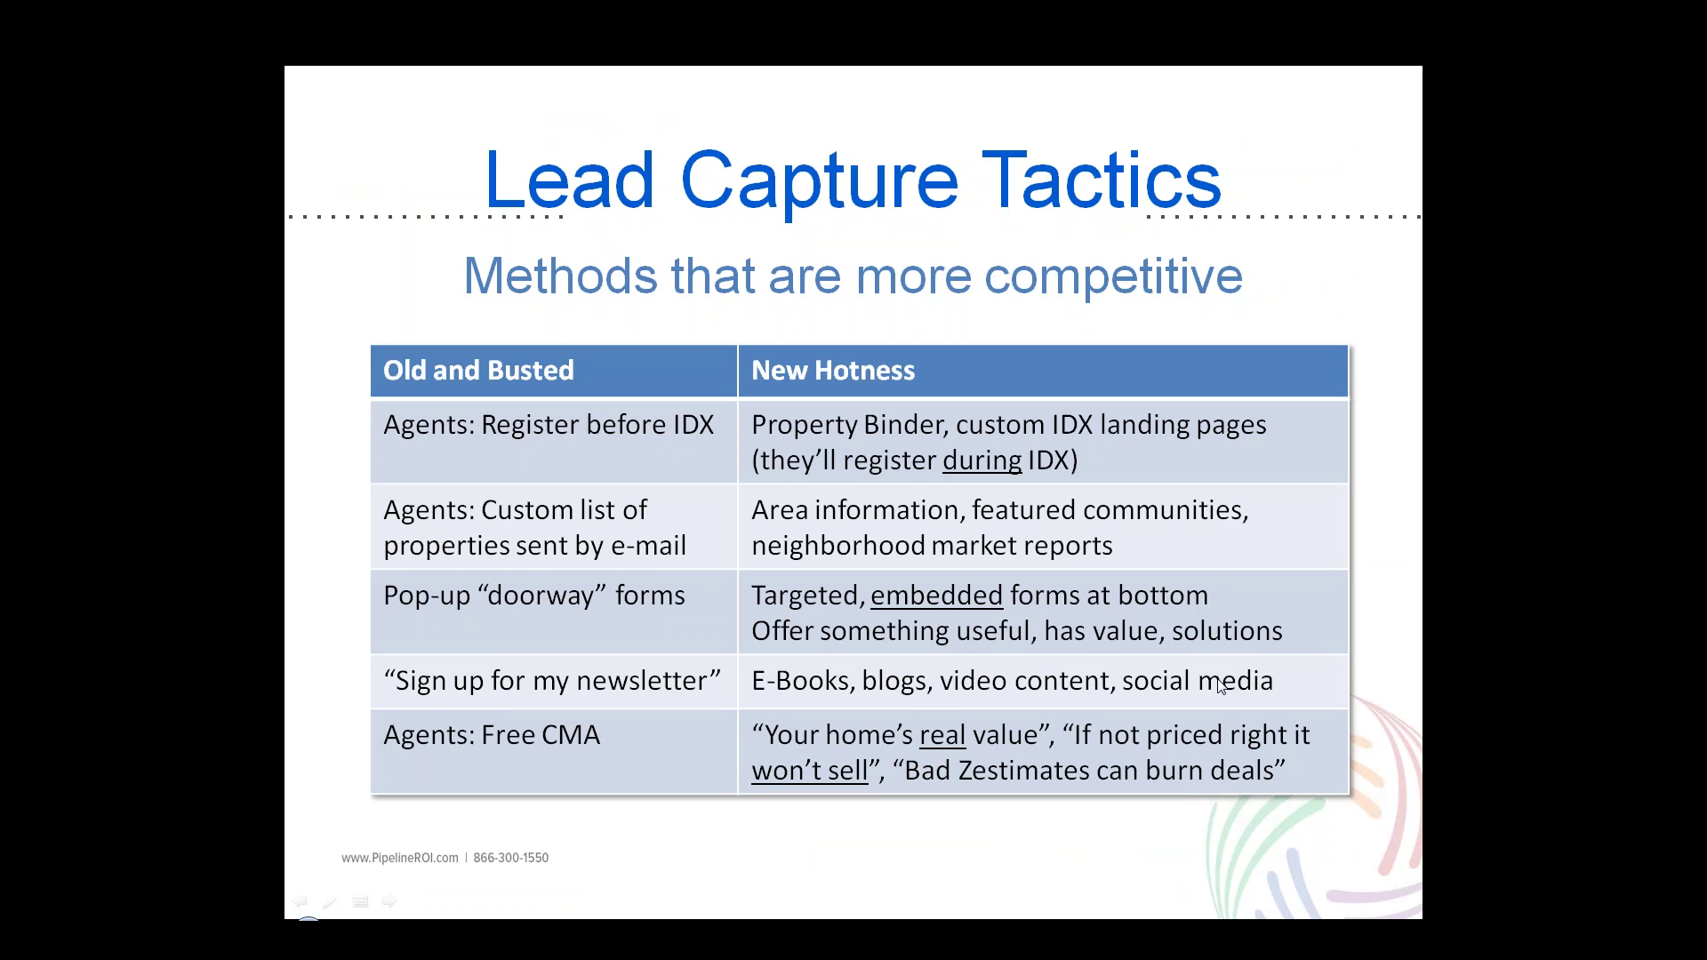